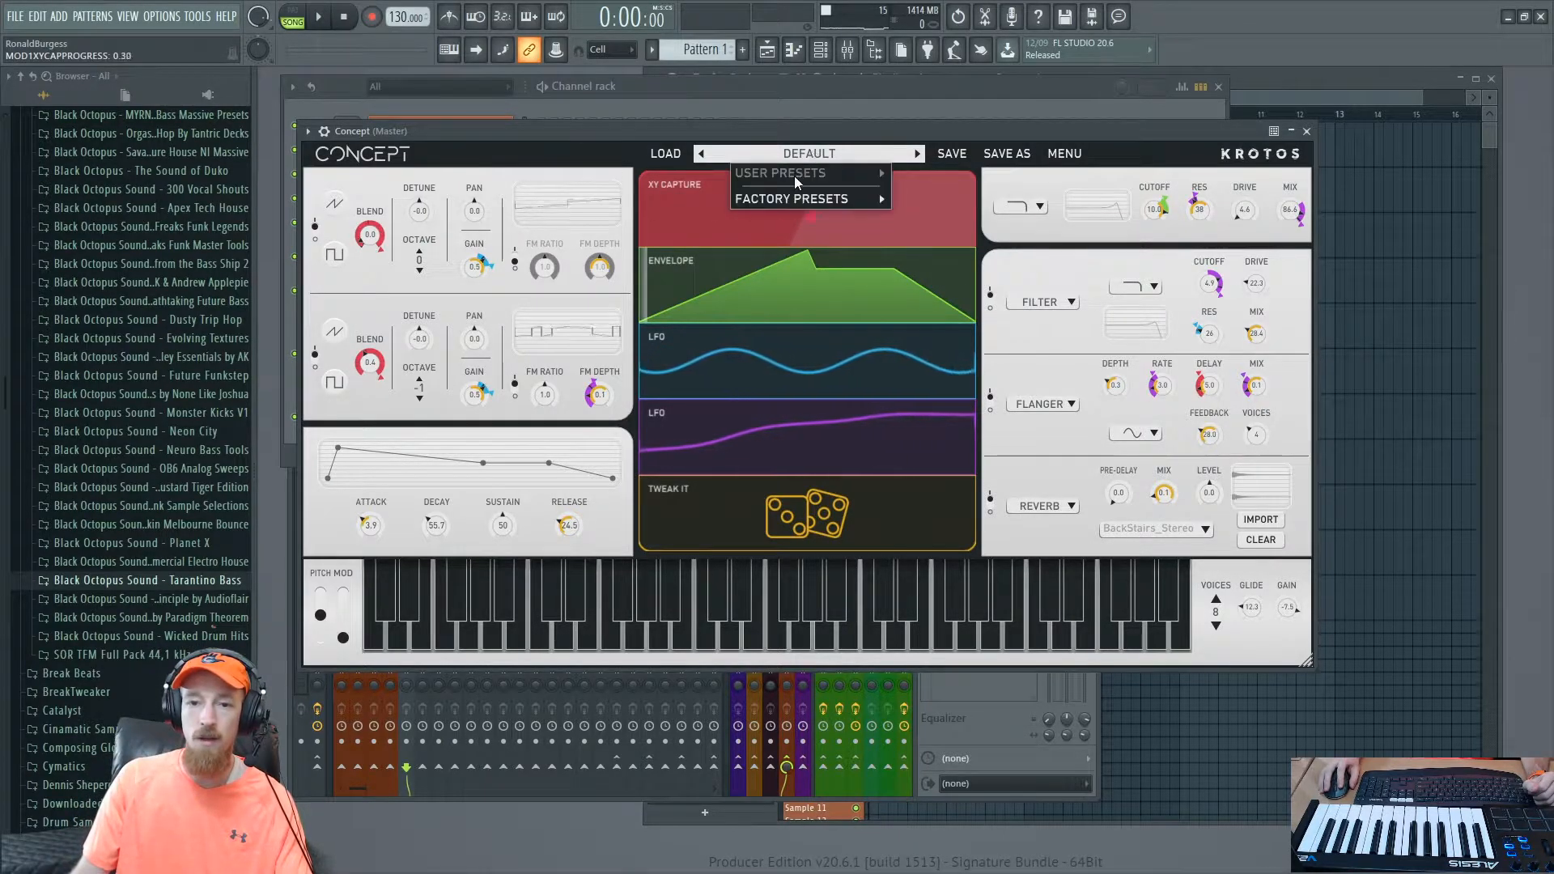
Step: Load the INIT factory preset in the Concept channel instrument and reposition its window
mouse_move(788, 201)
left_click(941, 214)
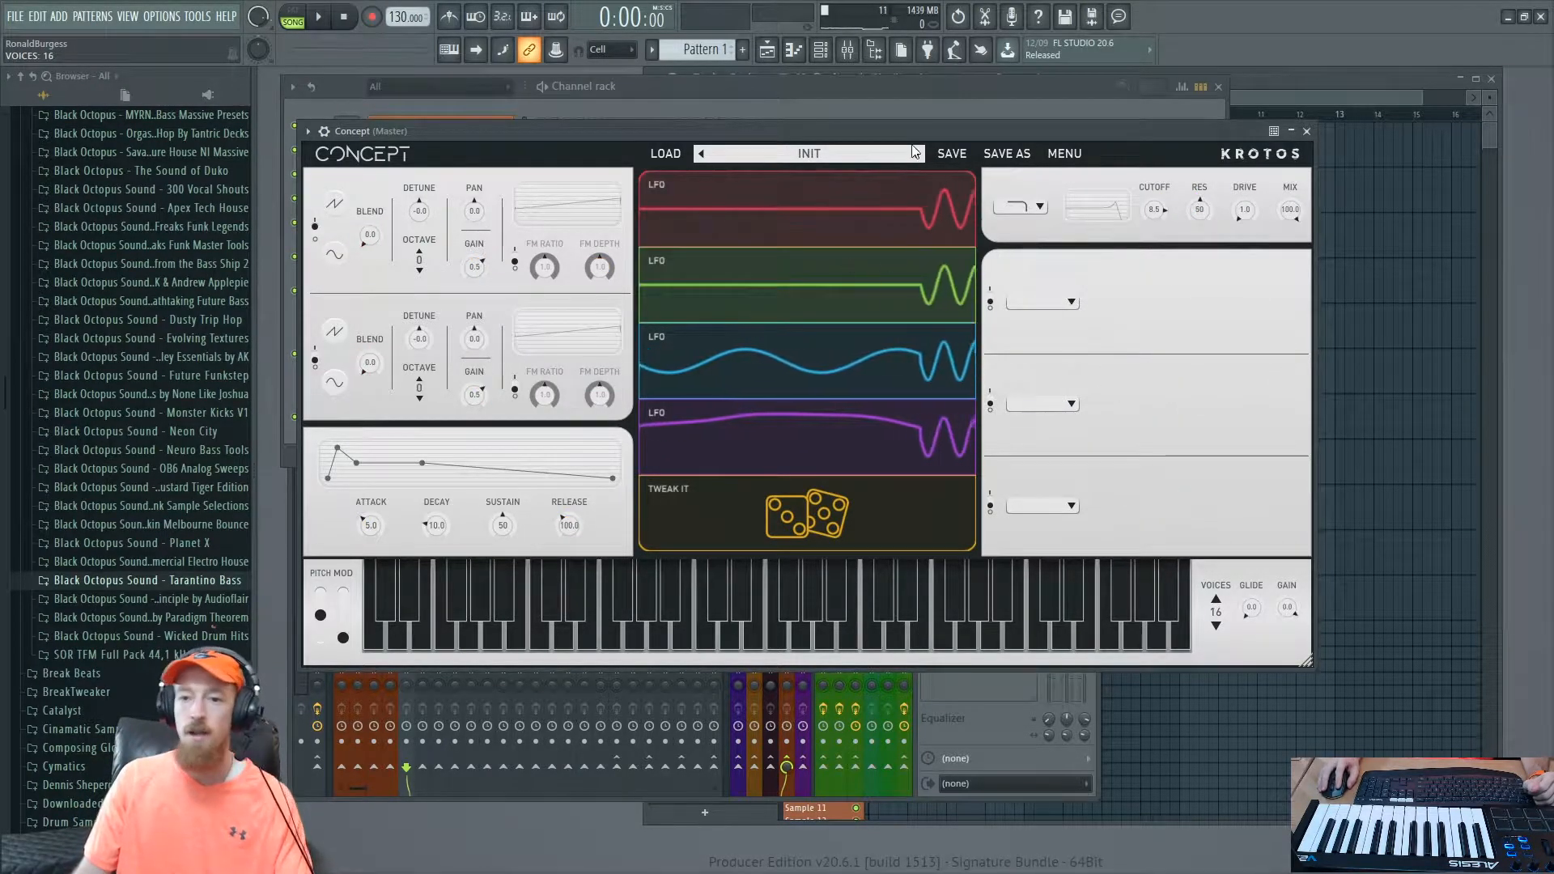
left_click_drag(936, 132, 954, 128)
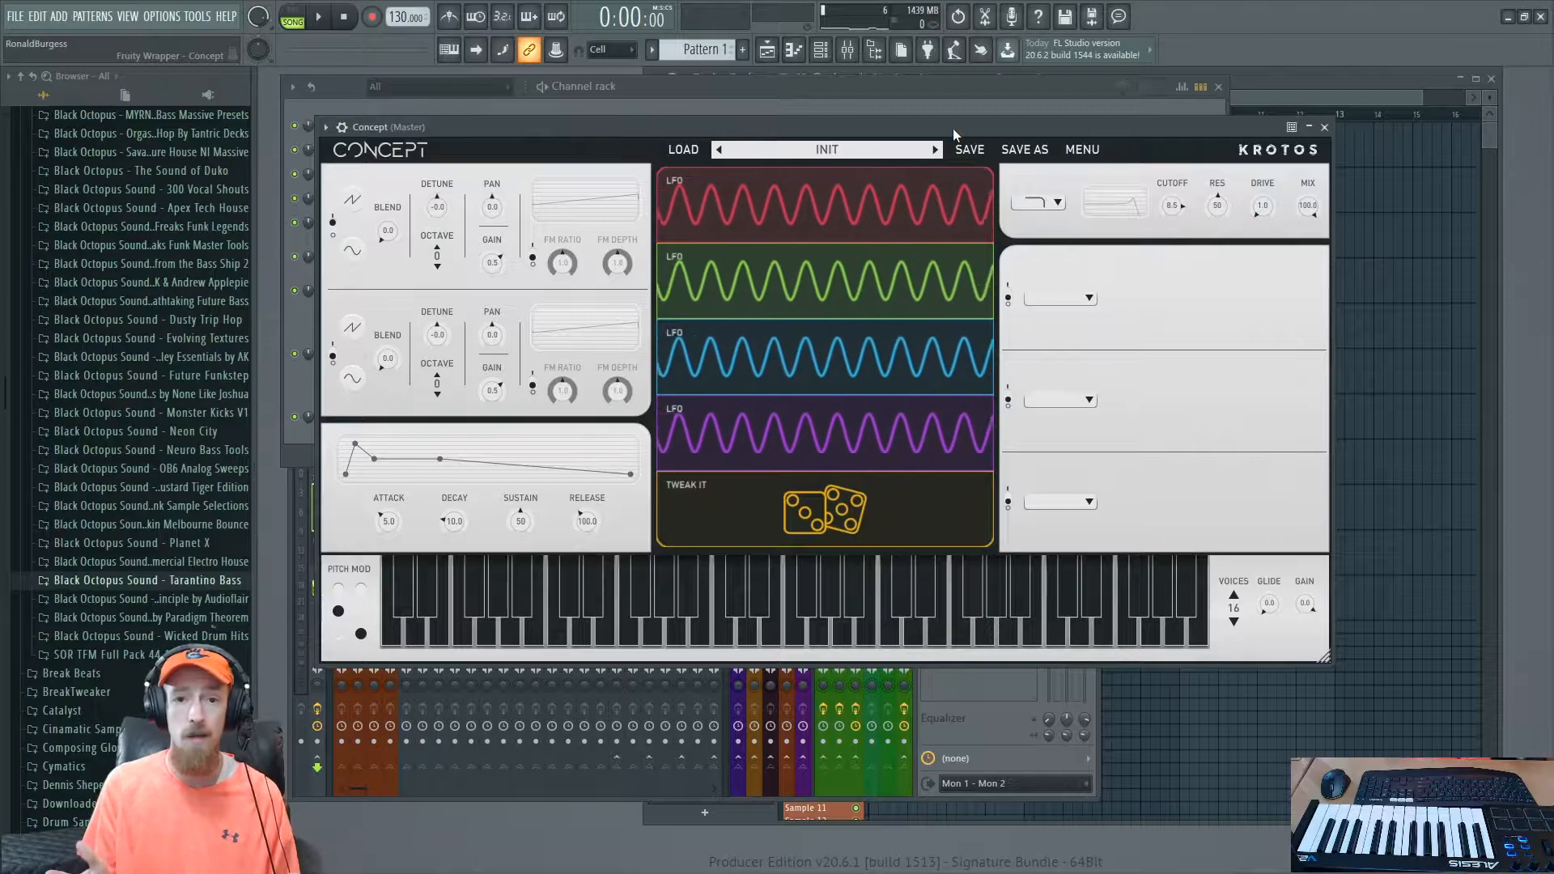
left_click_drag(954, 128, 954, 114)
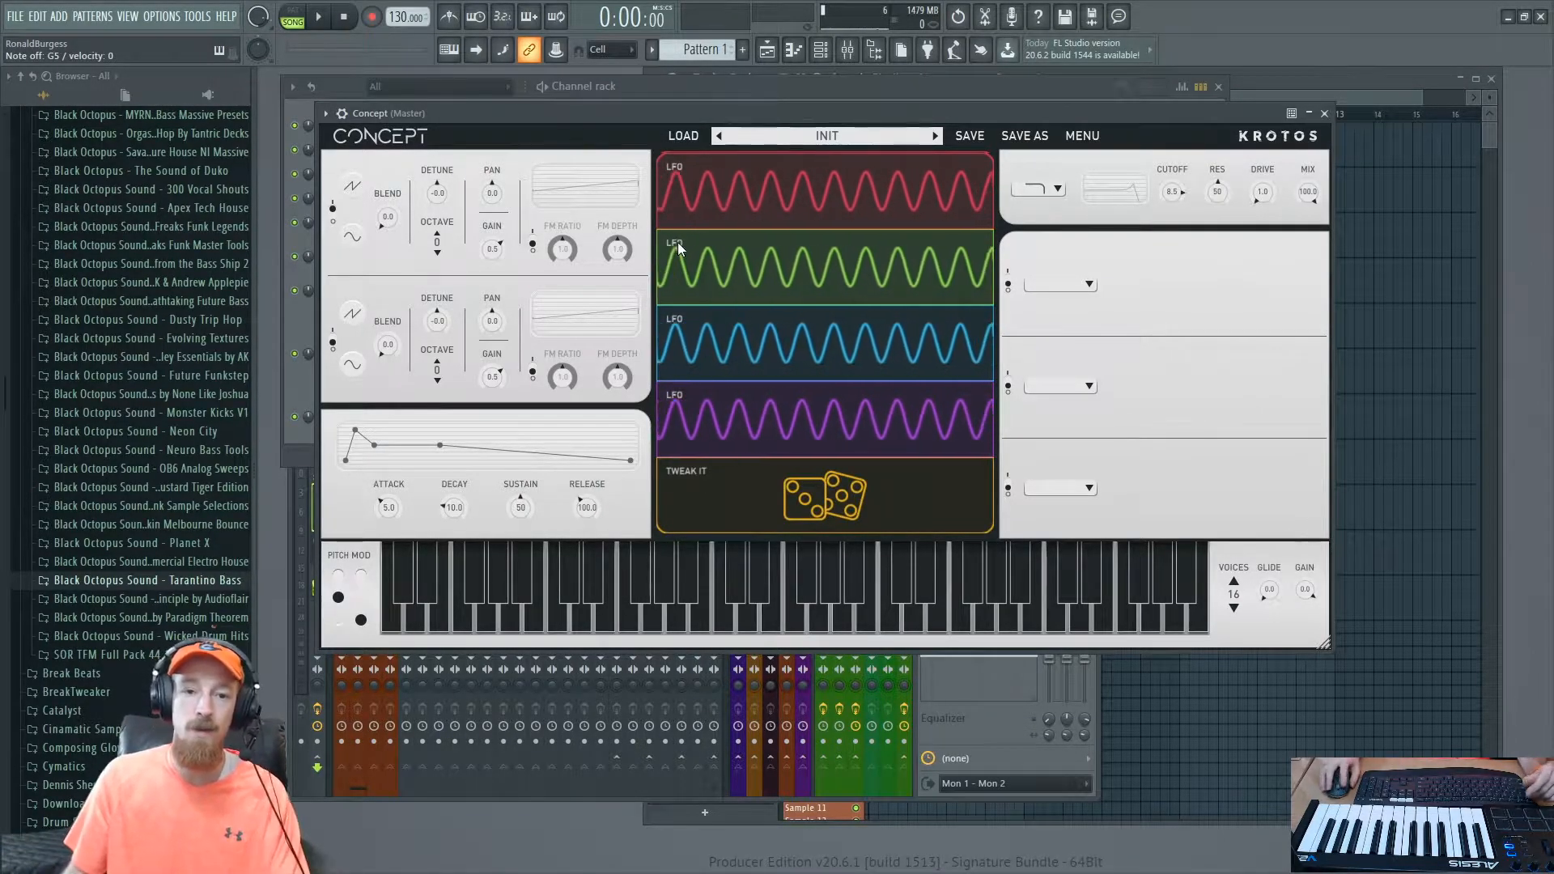
Step: Change the first modulator of the Concept channel instrument from LFO to Audio Input
left_click(782, 184)
left_click(797, 183)
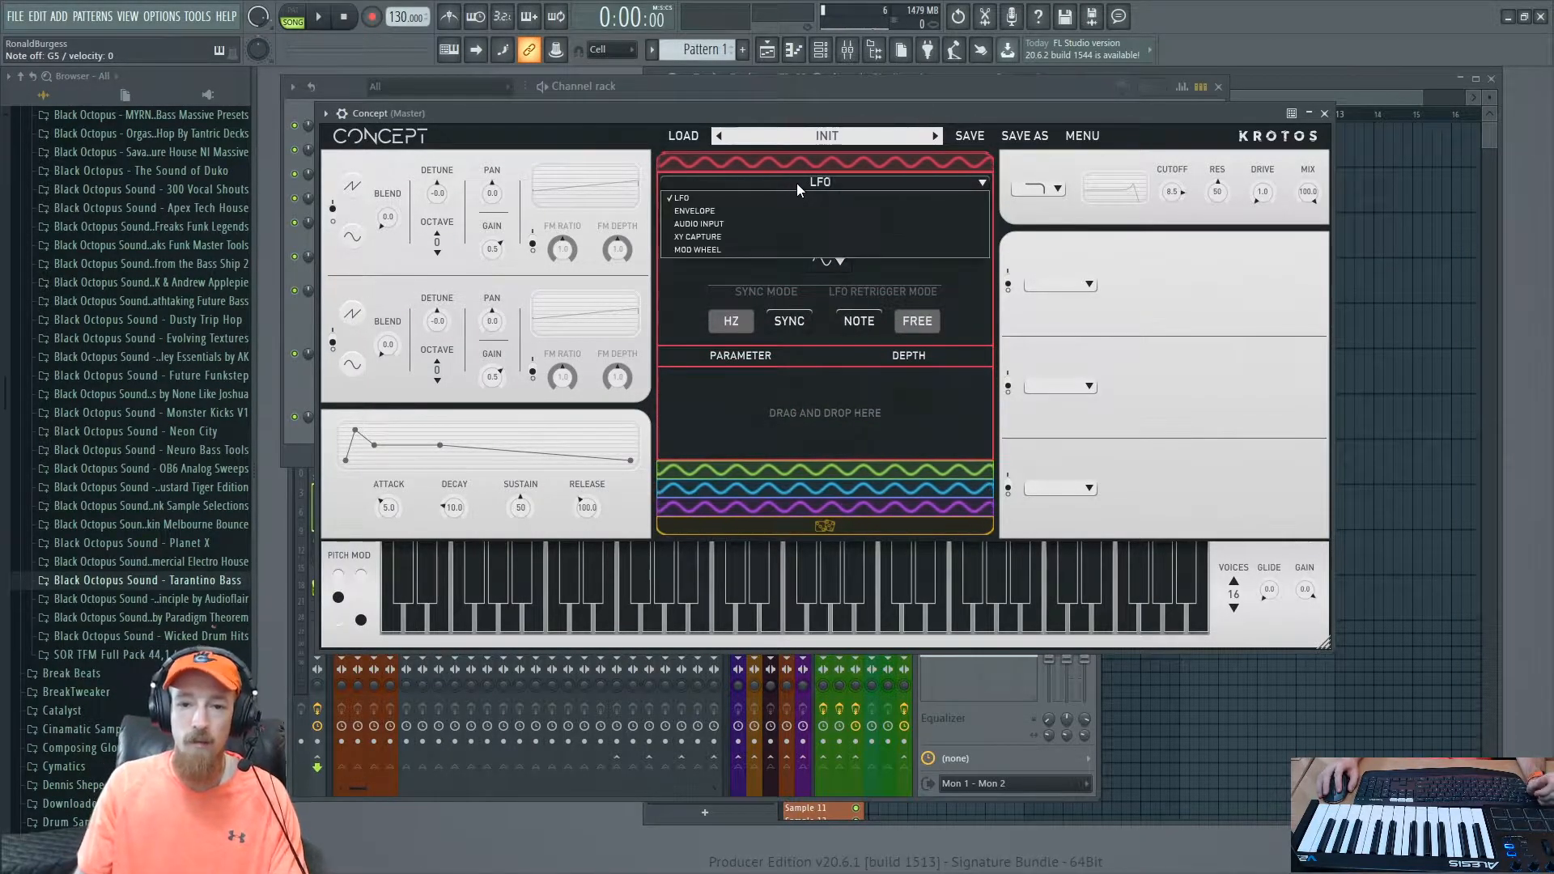
left_click(705, 225)
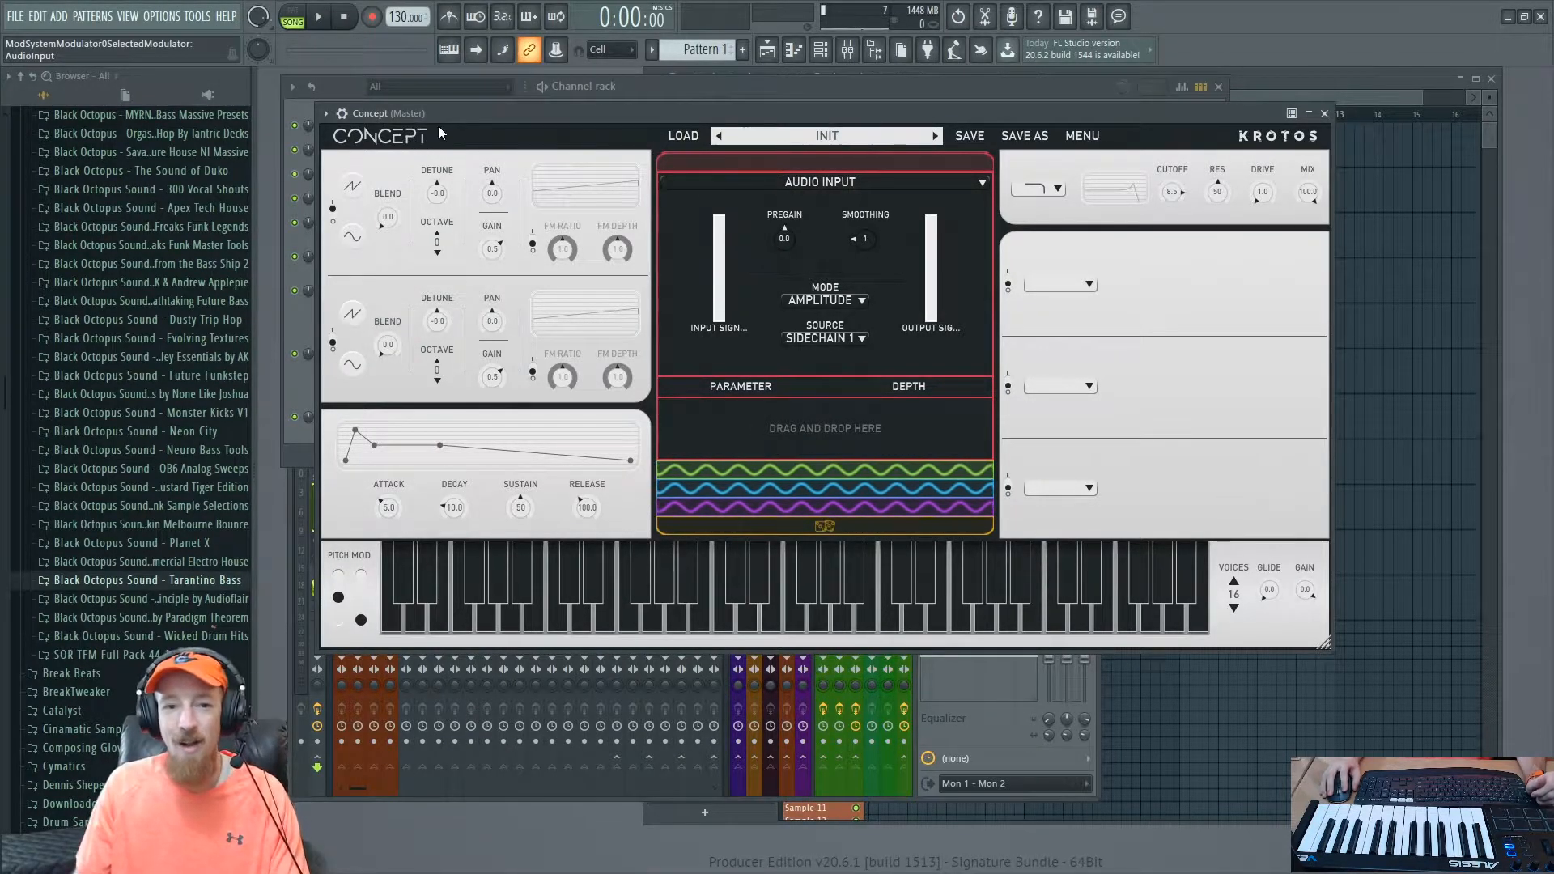
Step: Load Concept into an effect slot on mixer track Insert 5
left_click_drag(357, 116, 351, 130)
left_click(294, 114)
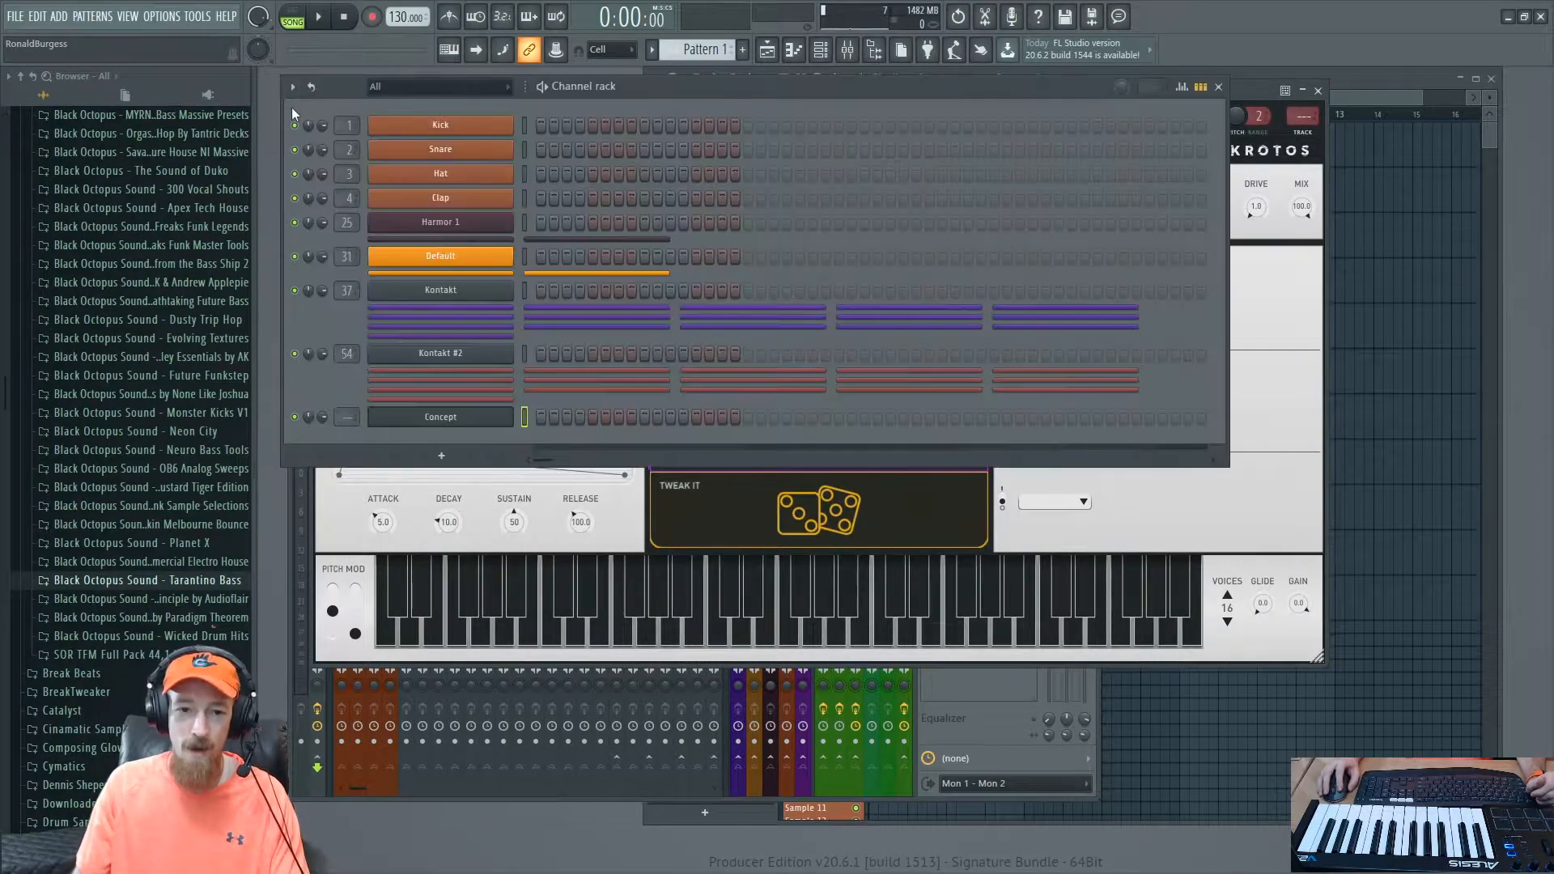
left_click(463, 420)
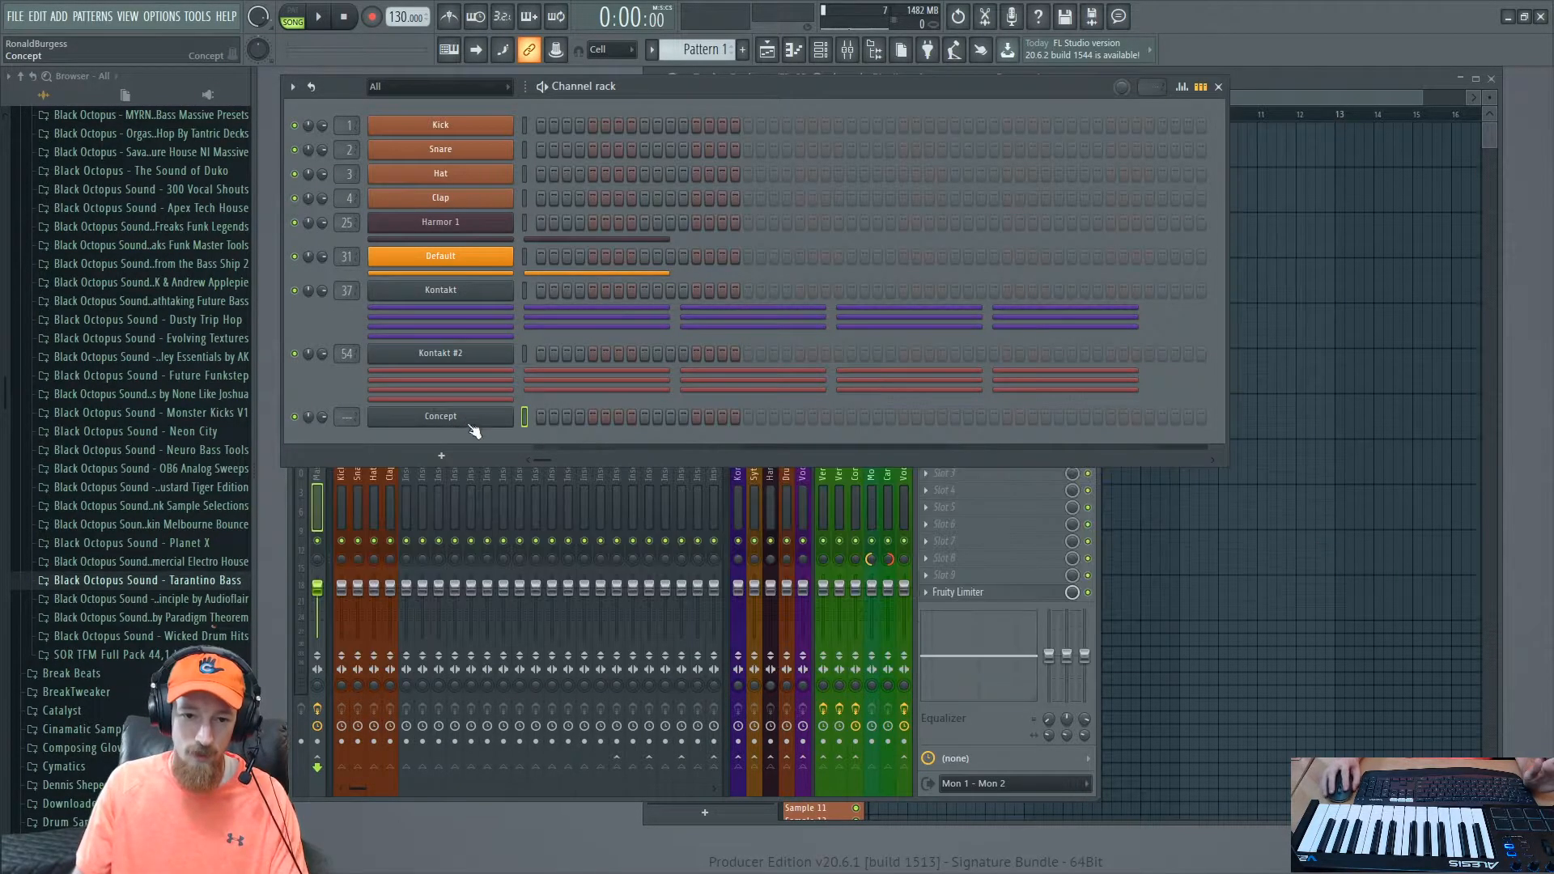
left_click(959, 515)
left_click(411, 448)
left_click(400, 468)
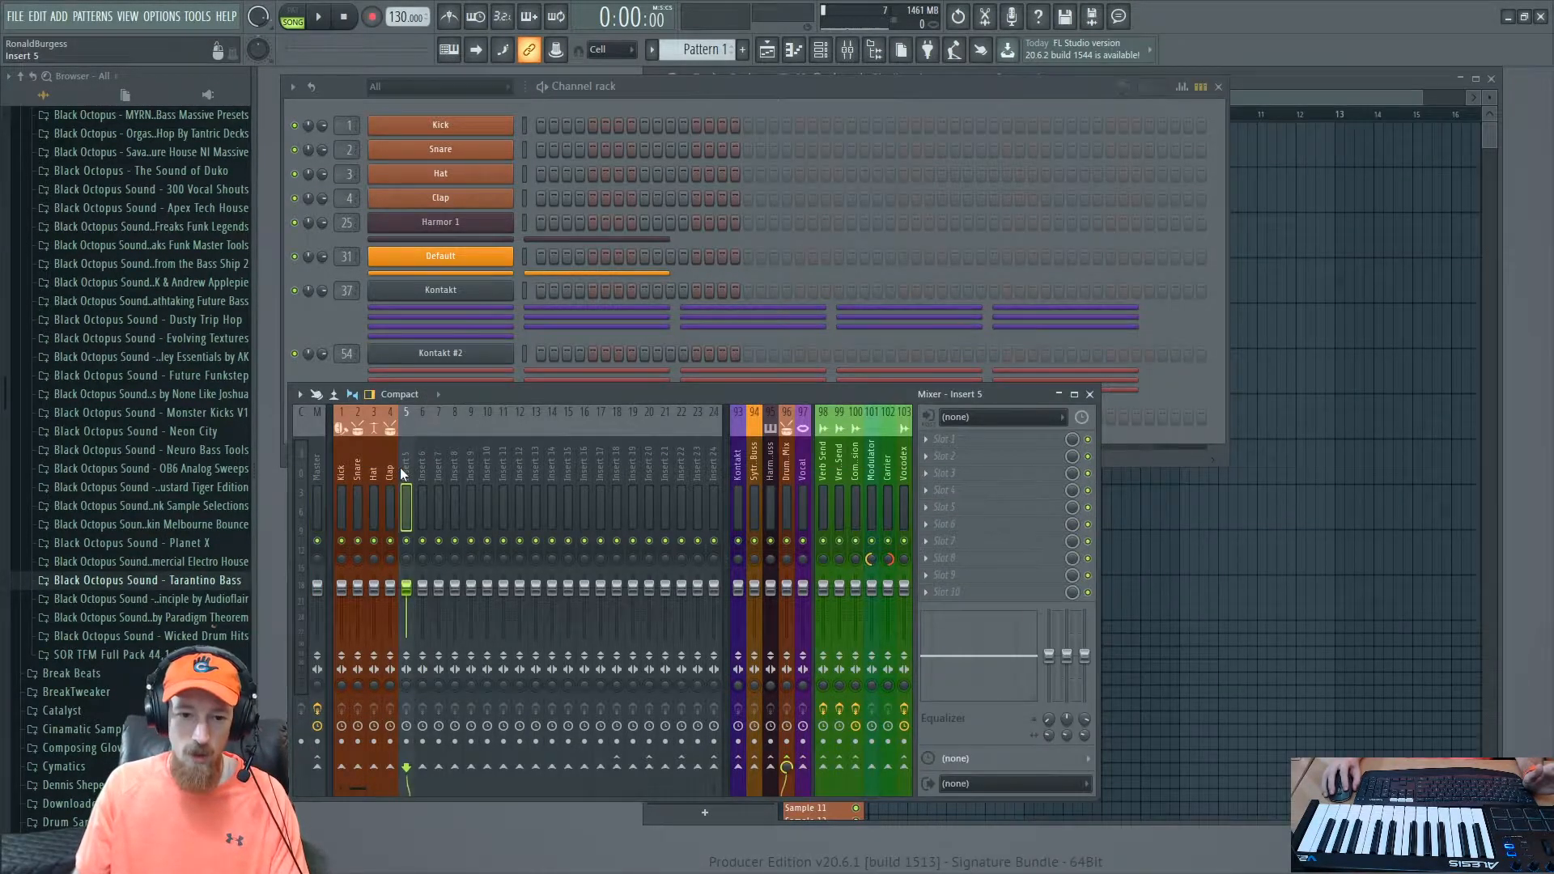
middle_click(951, 459)
type("conc")
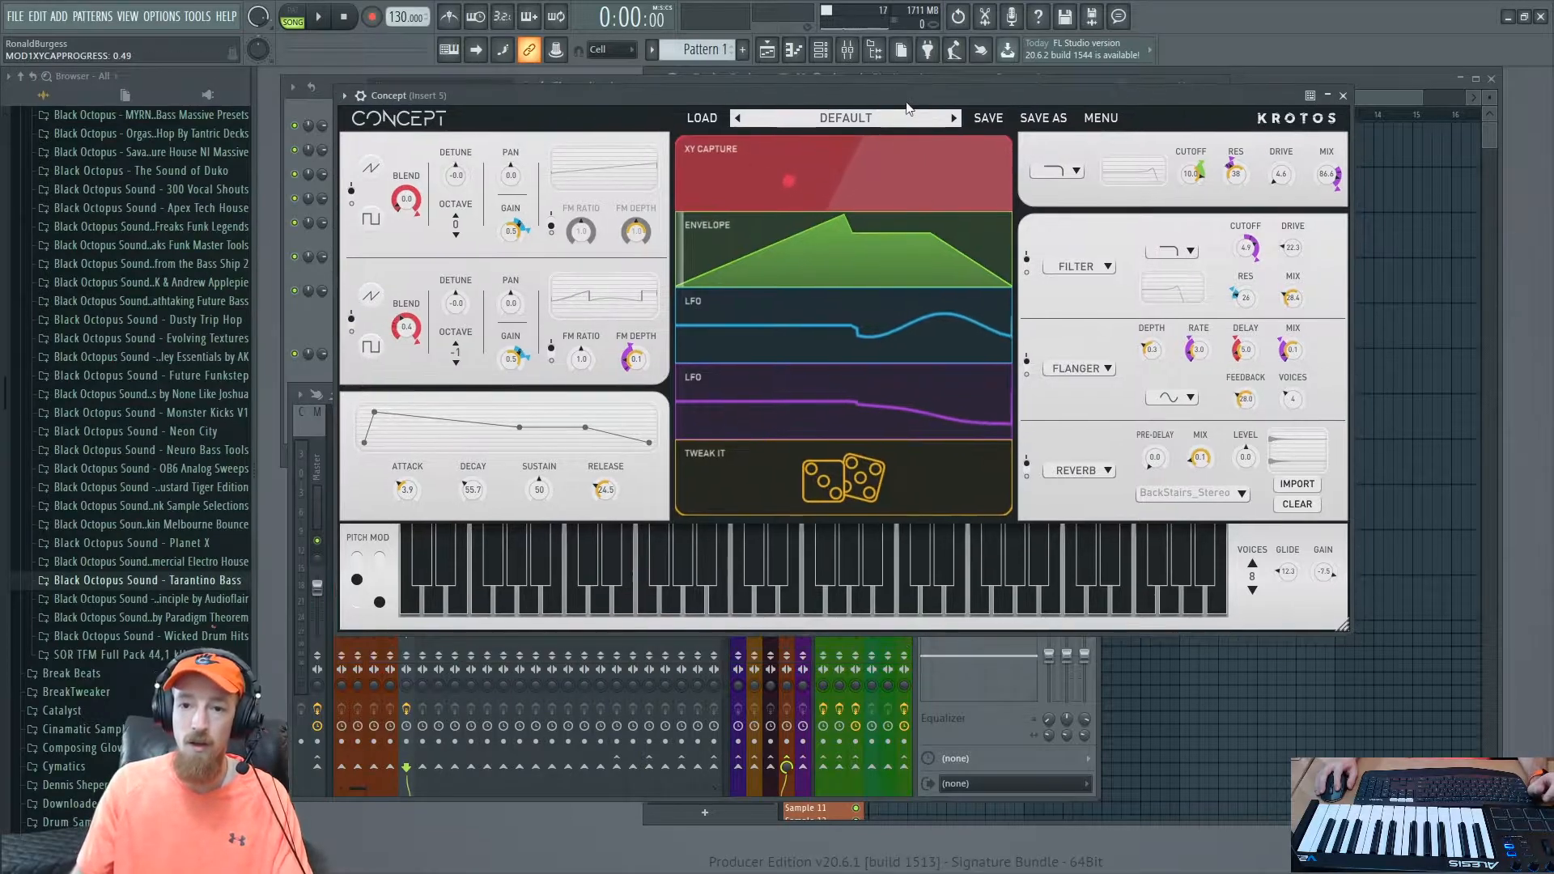
Step: Load the INIT factory preset in the Concept instance on Insert 5
left_click(879, 121)
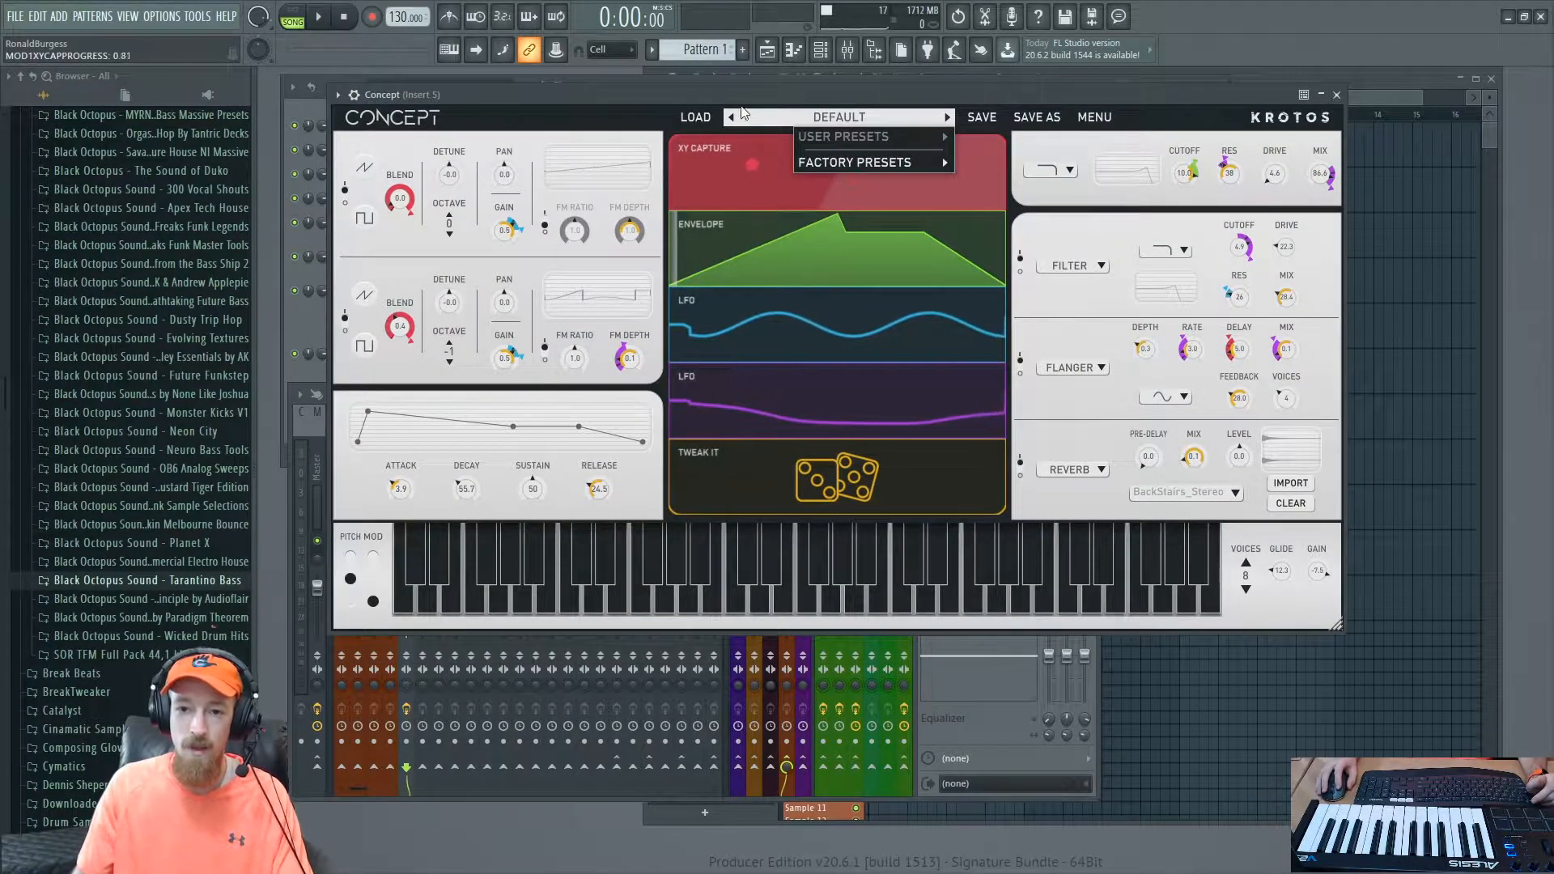
mouse_move(917, 160)
left_click(986, 163)
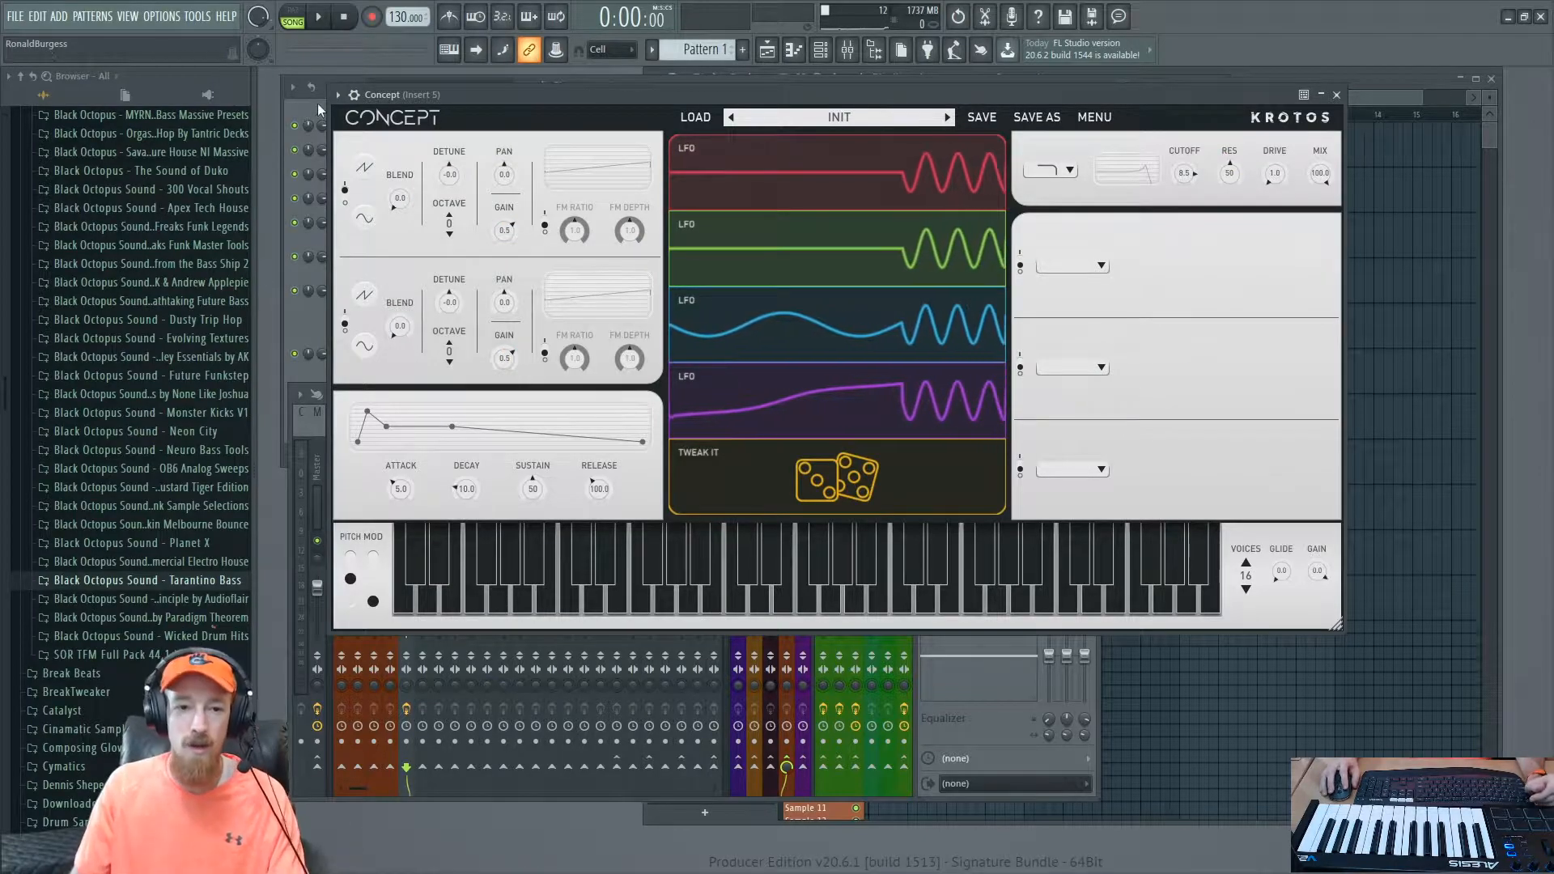
Step: Program the Kick on steps 1, 5, 9 and 13 and route its channel to mixer track 5
left_click(306, 119)
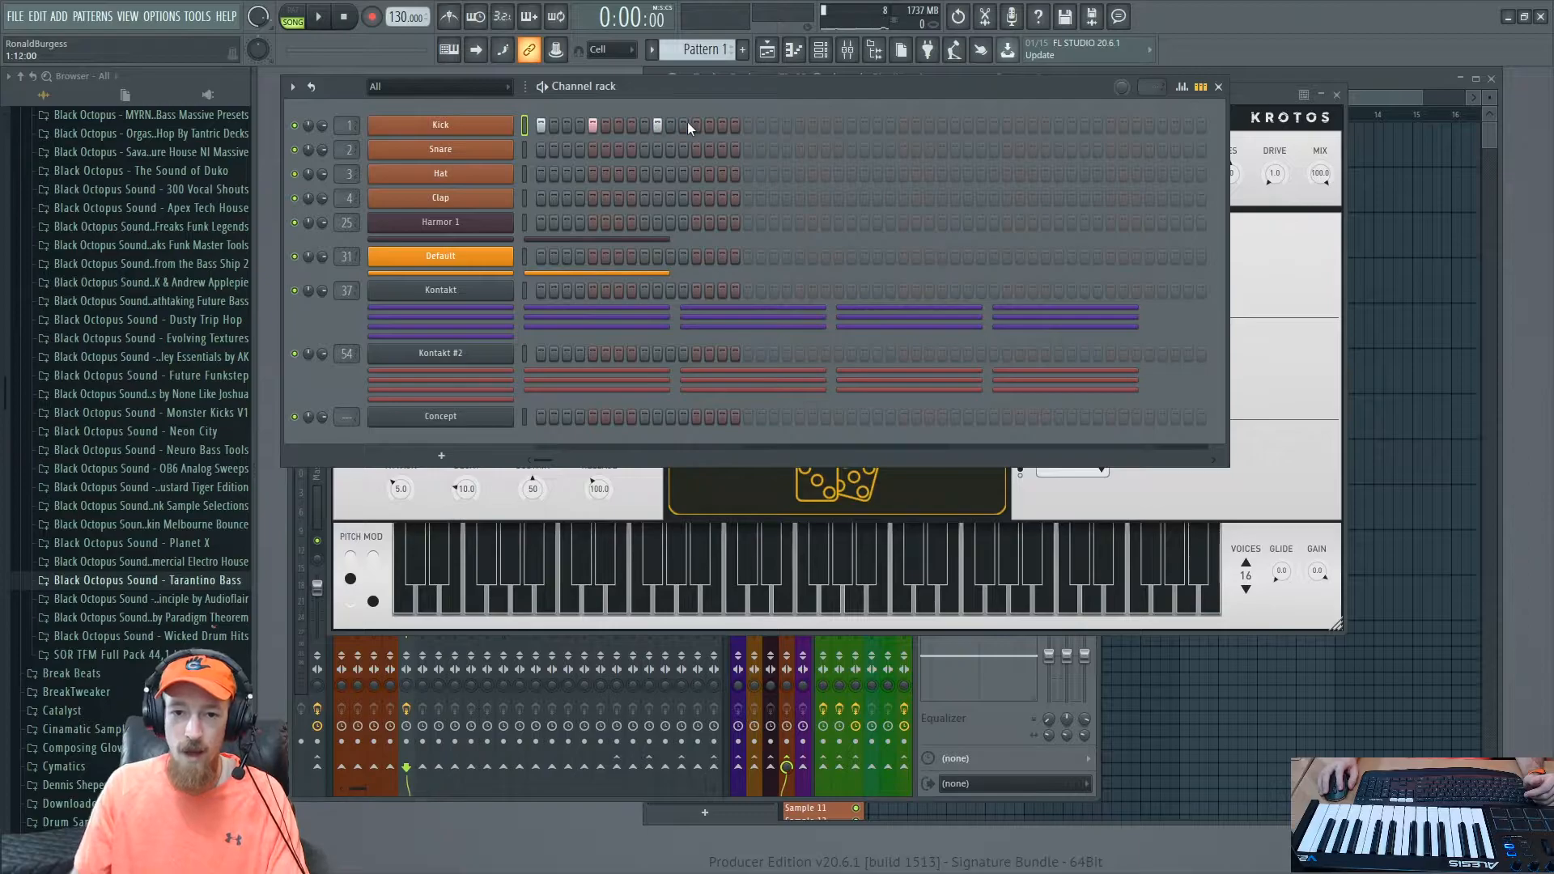
right_click(348, 125)
type("t5")
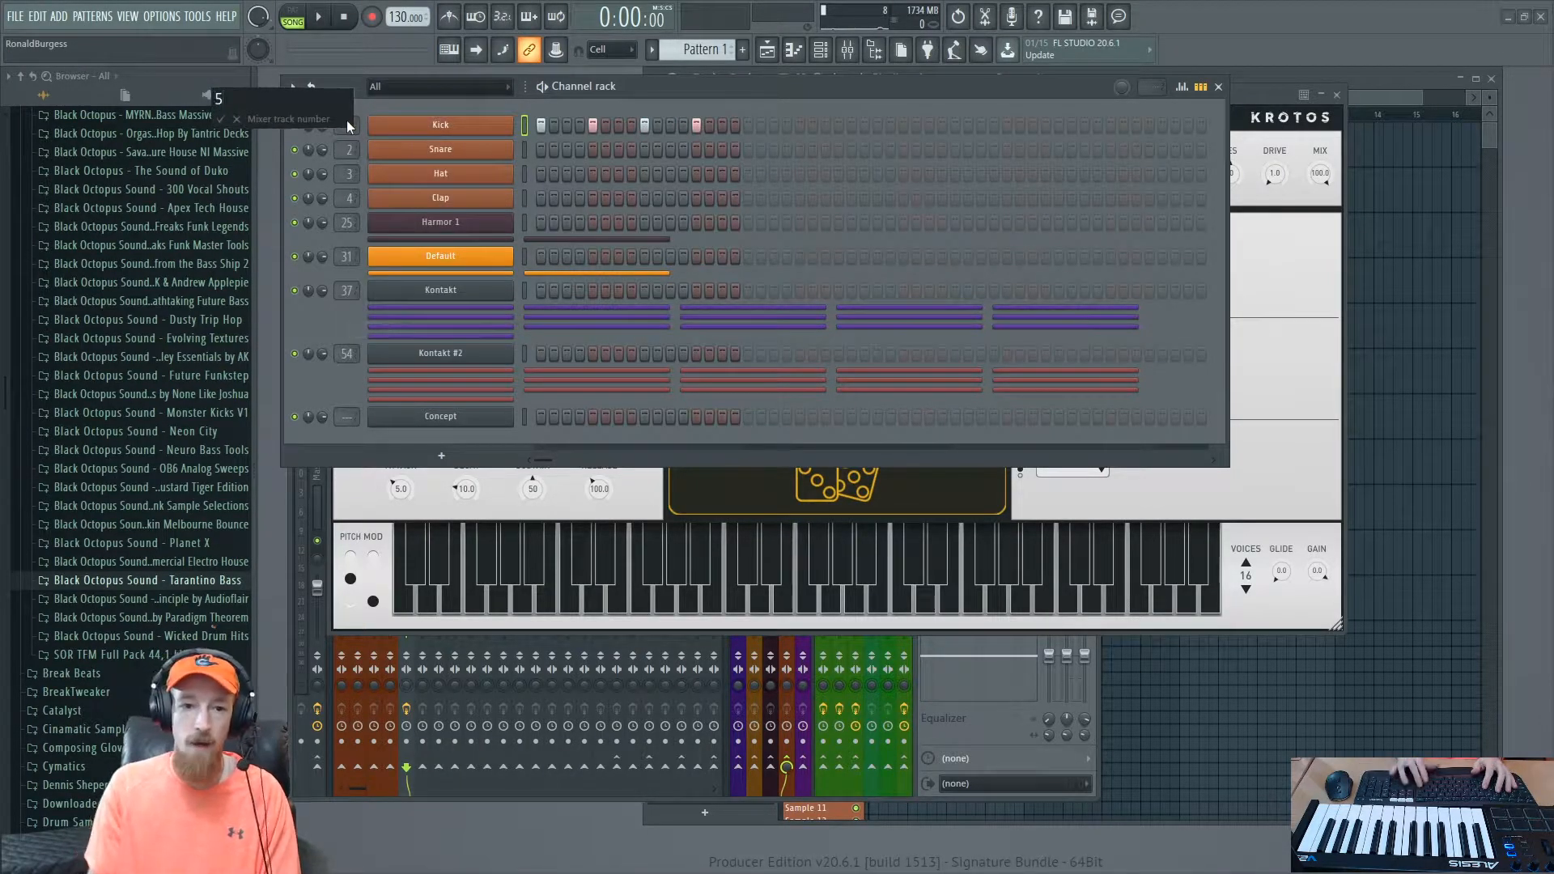
key("Return")
Step: Set the MIDI input port in the wrapper settings of the Insert 5 Concept and return to its interface
left_click(1290, 243)
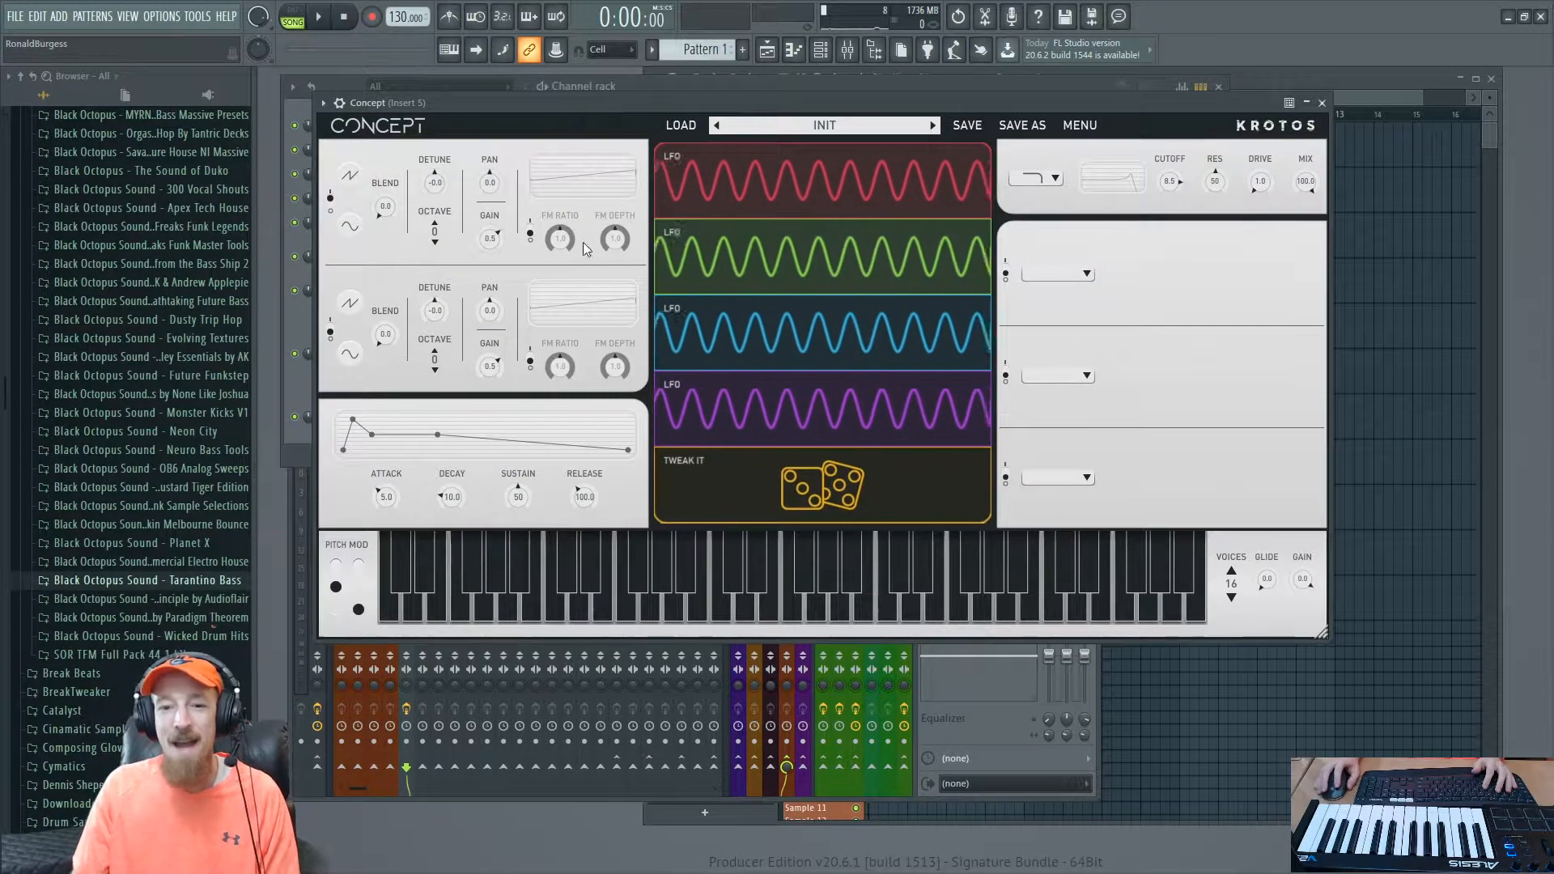
left_click_drag(630, 107, 682, 89)
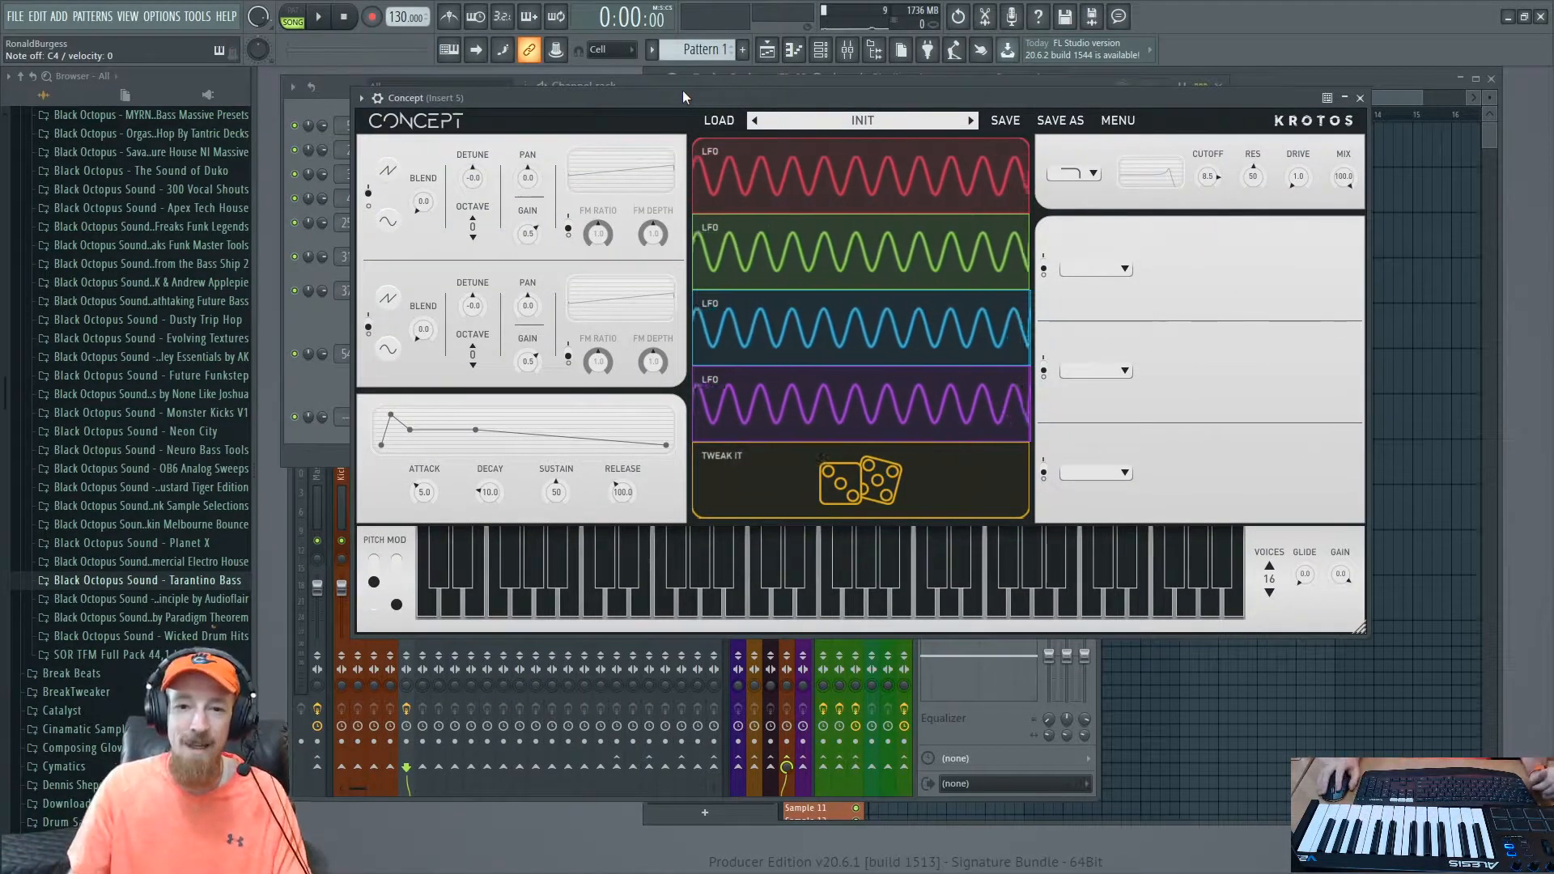
left_click(312, 392)
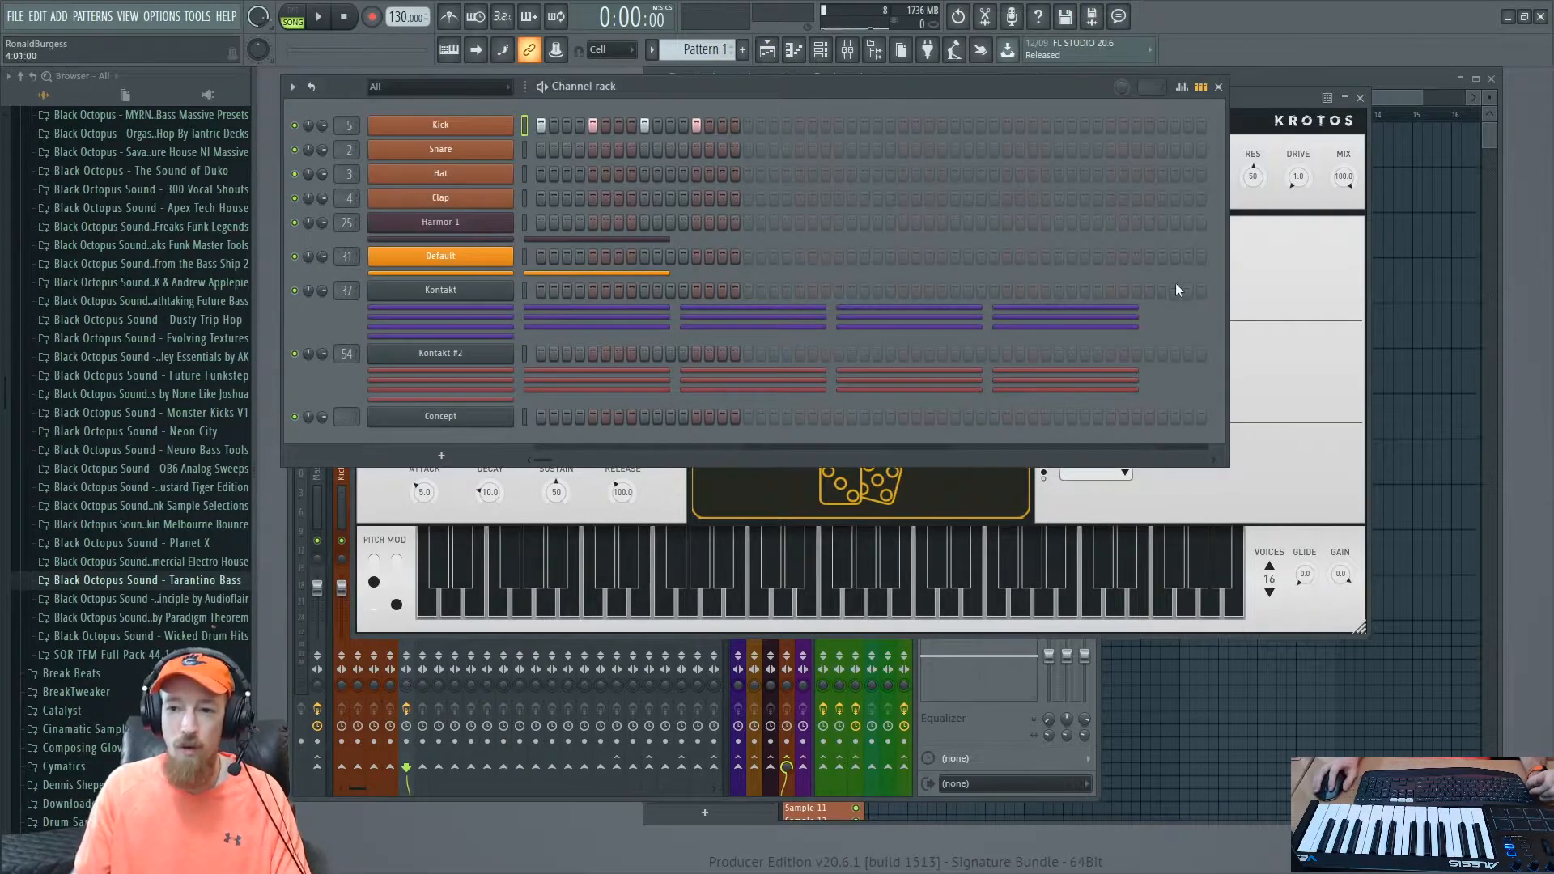
left_click(1236, 293)
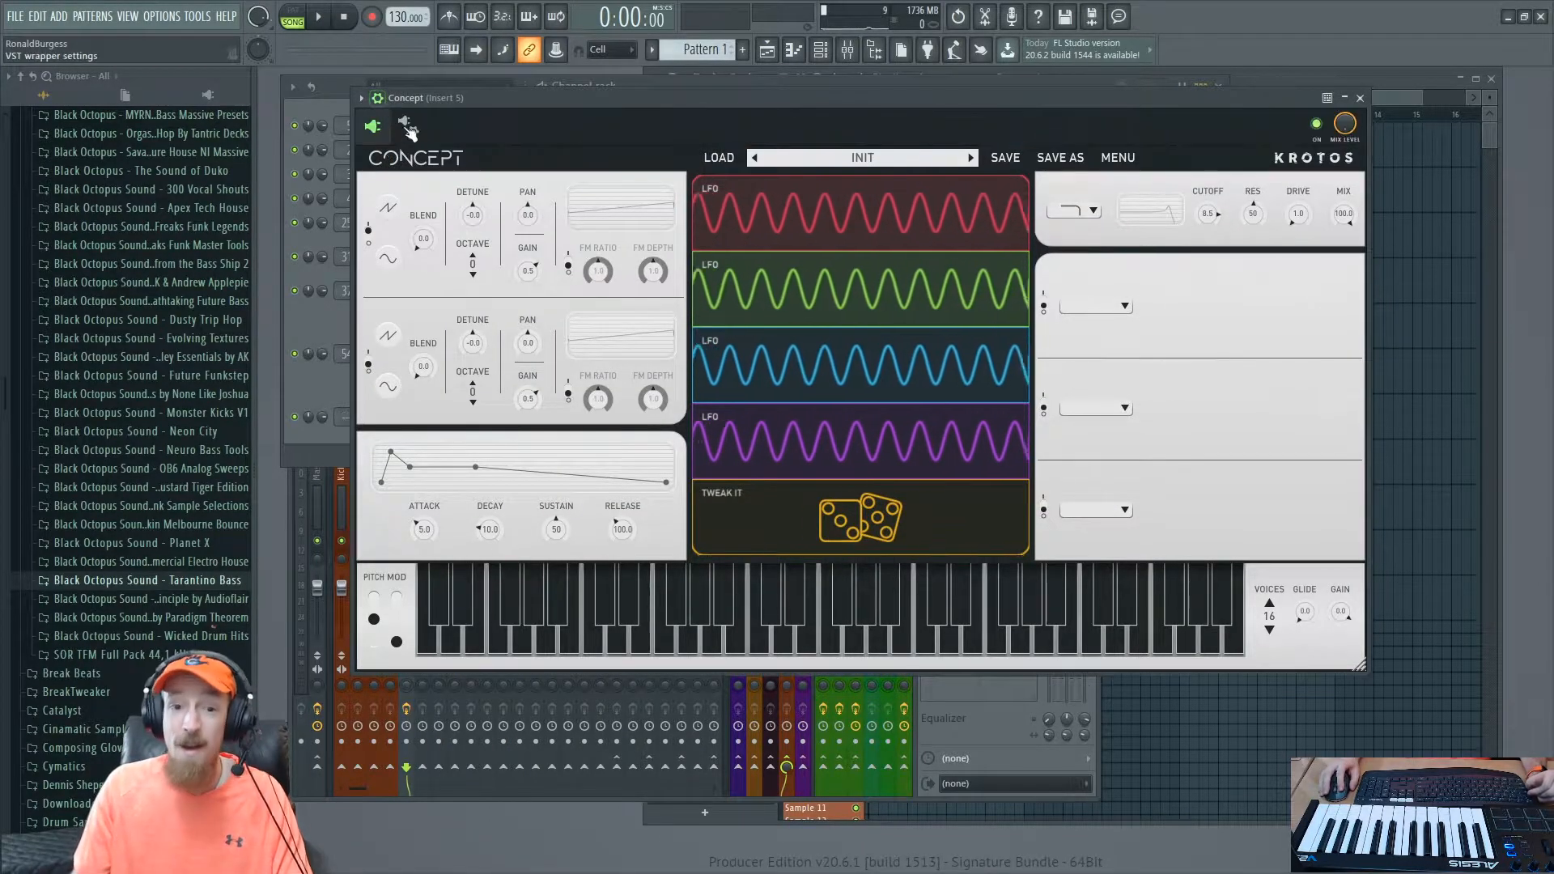
left_click(407, 126)
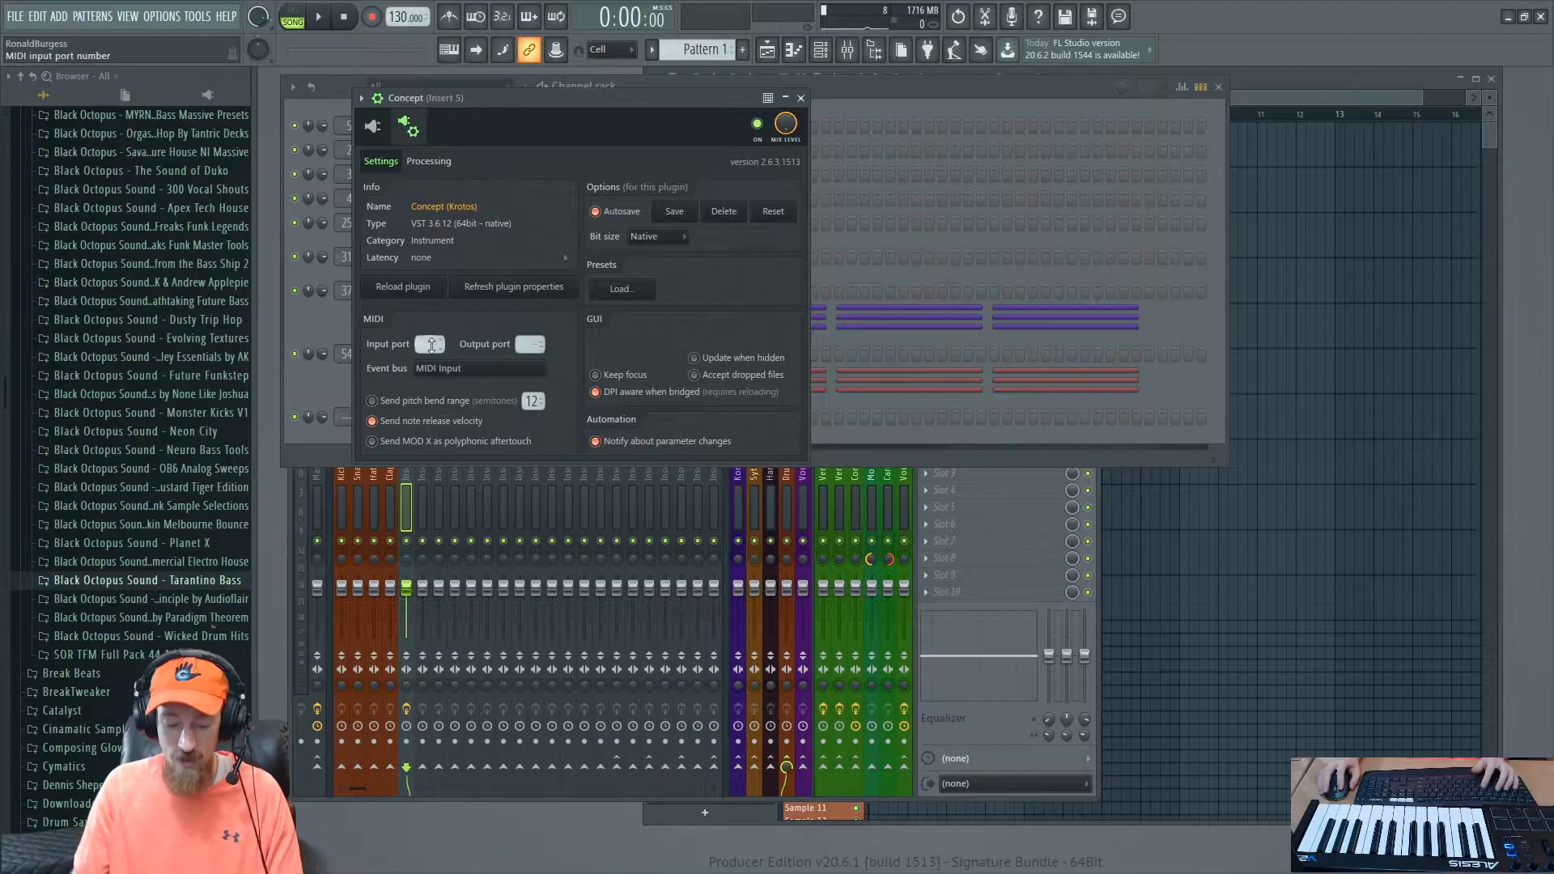
left_click(393, 134)
left_click_drag(571, 94, 586, 80)
Step: Add a MIDI Out channel to the channel rack, finding it in the plugin picker with the search term "Midi"
left_click(337, 389)
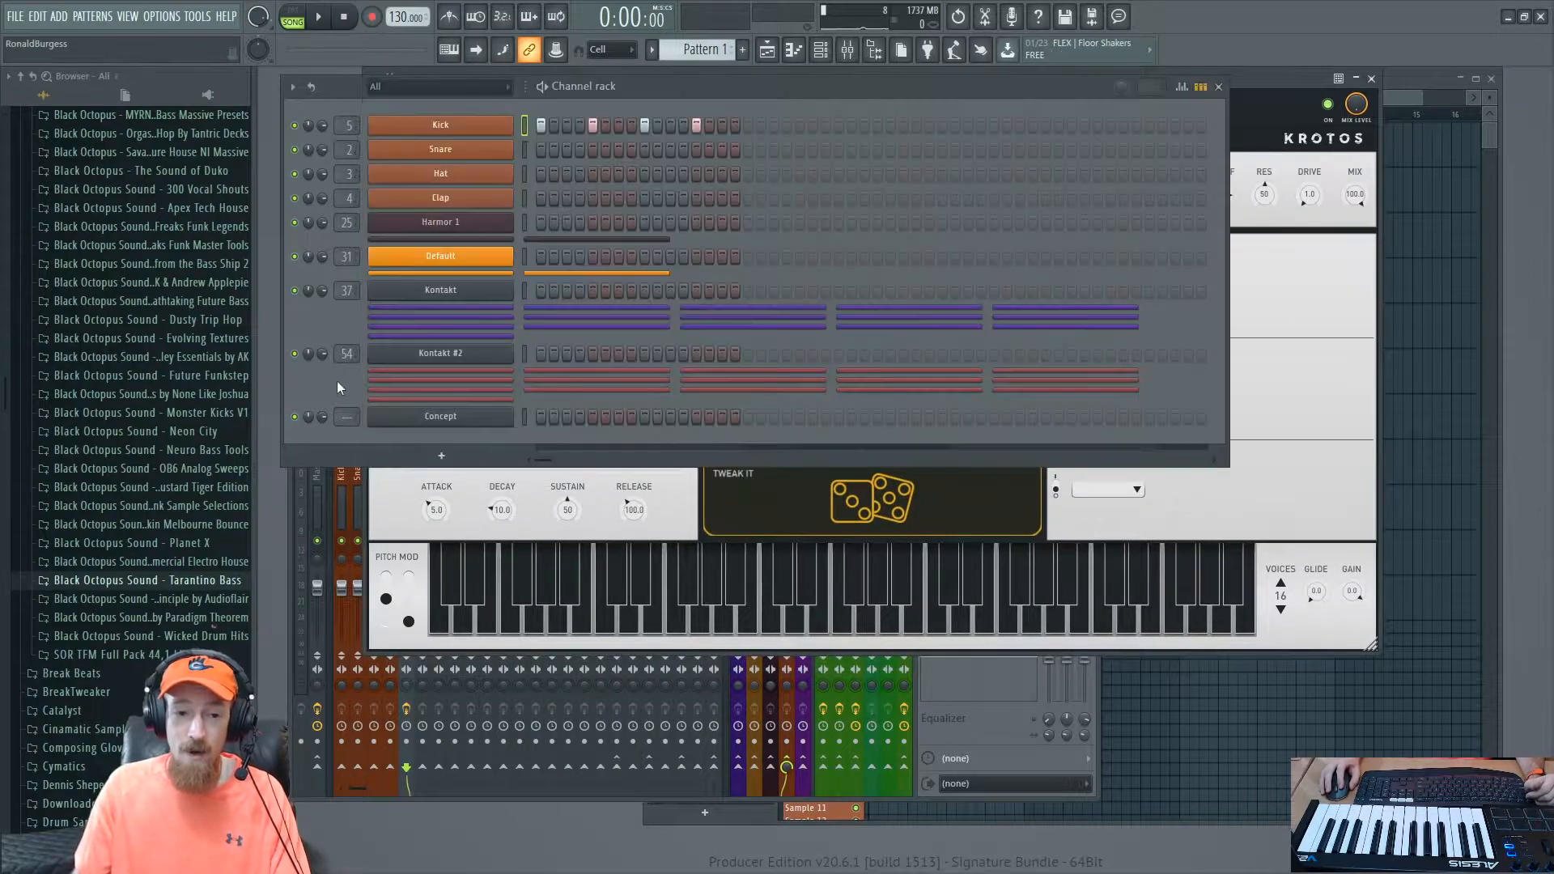
key("F8")
type("m")
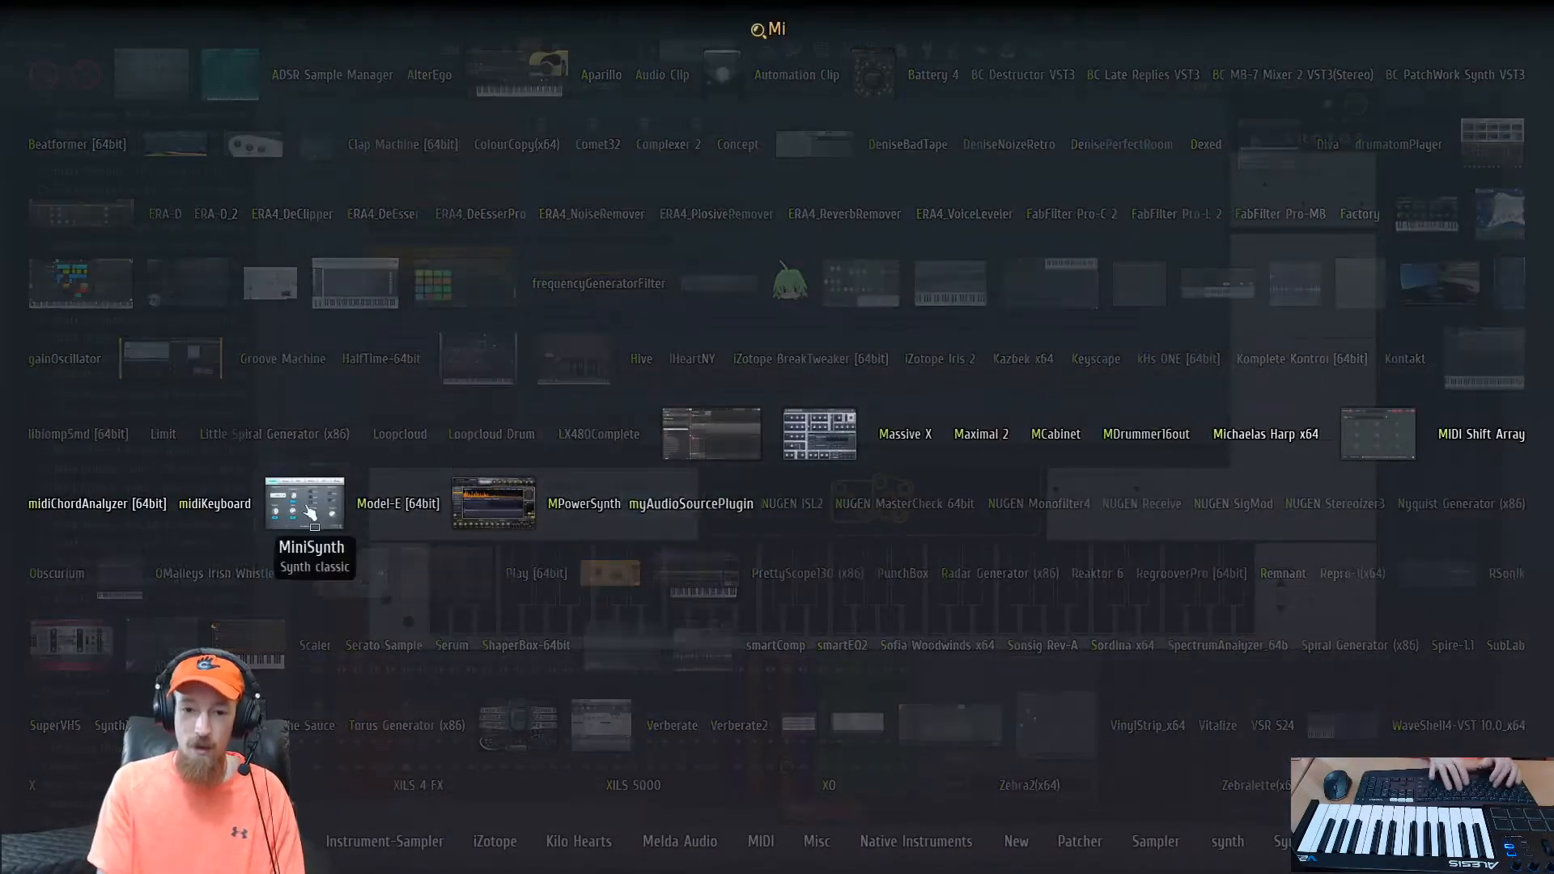
type("idi")
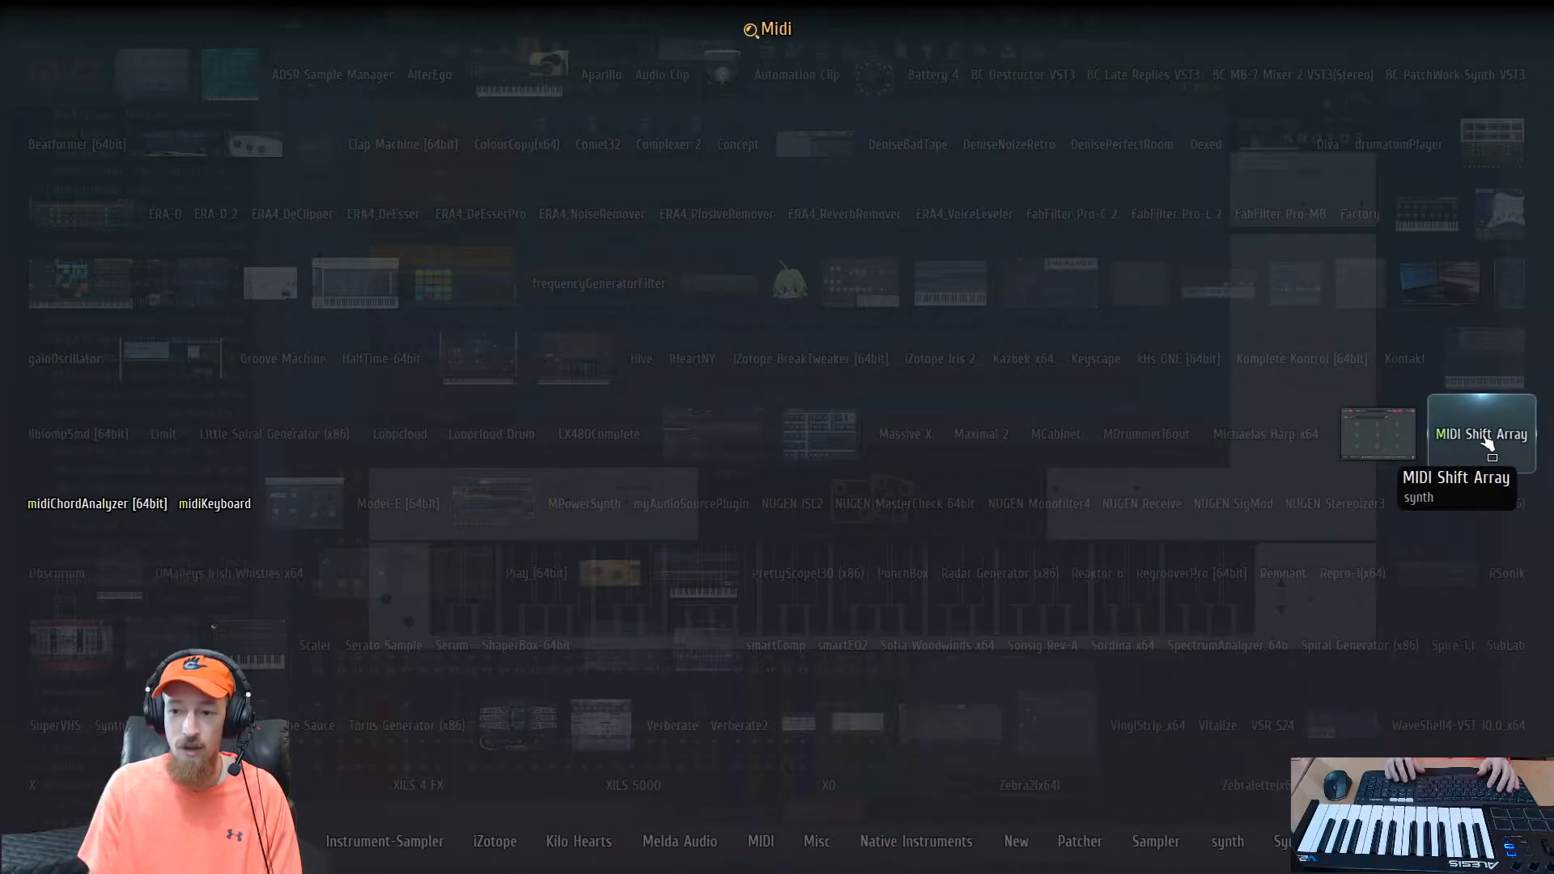
left_click(1379, 439)
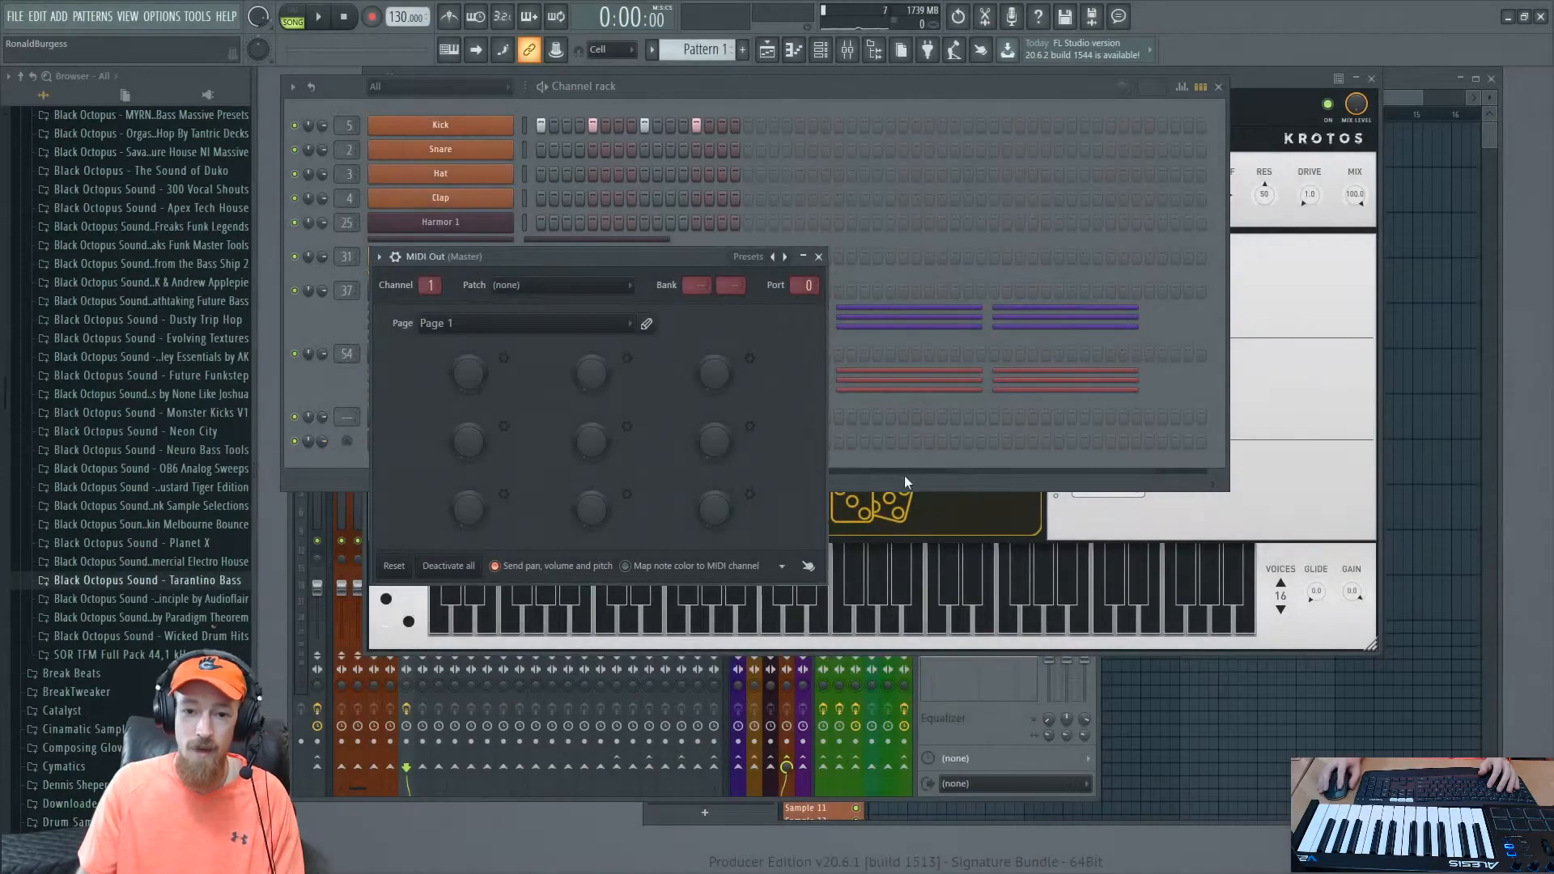
Step: Set the MIDI Out port to 5, test it by playing notes, and close its window
left_click_drag(629, 264, 626, 240)
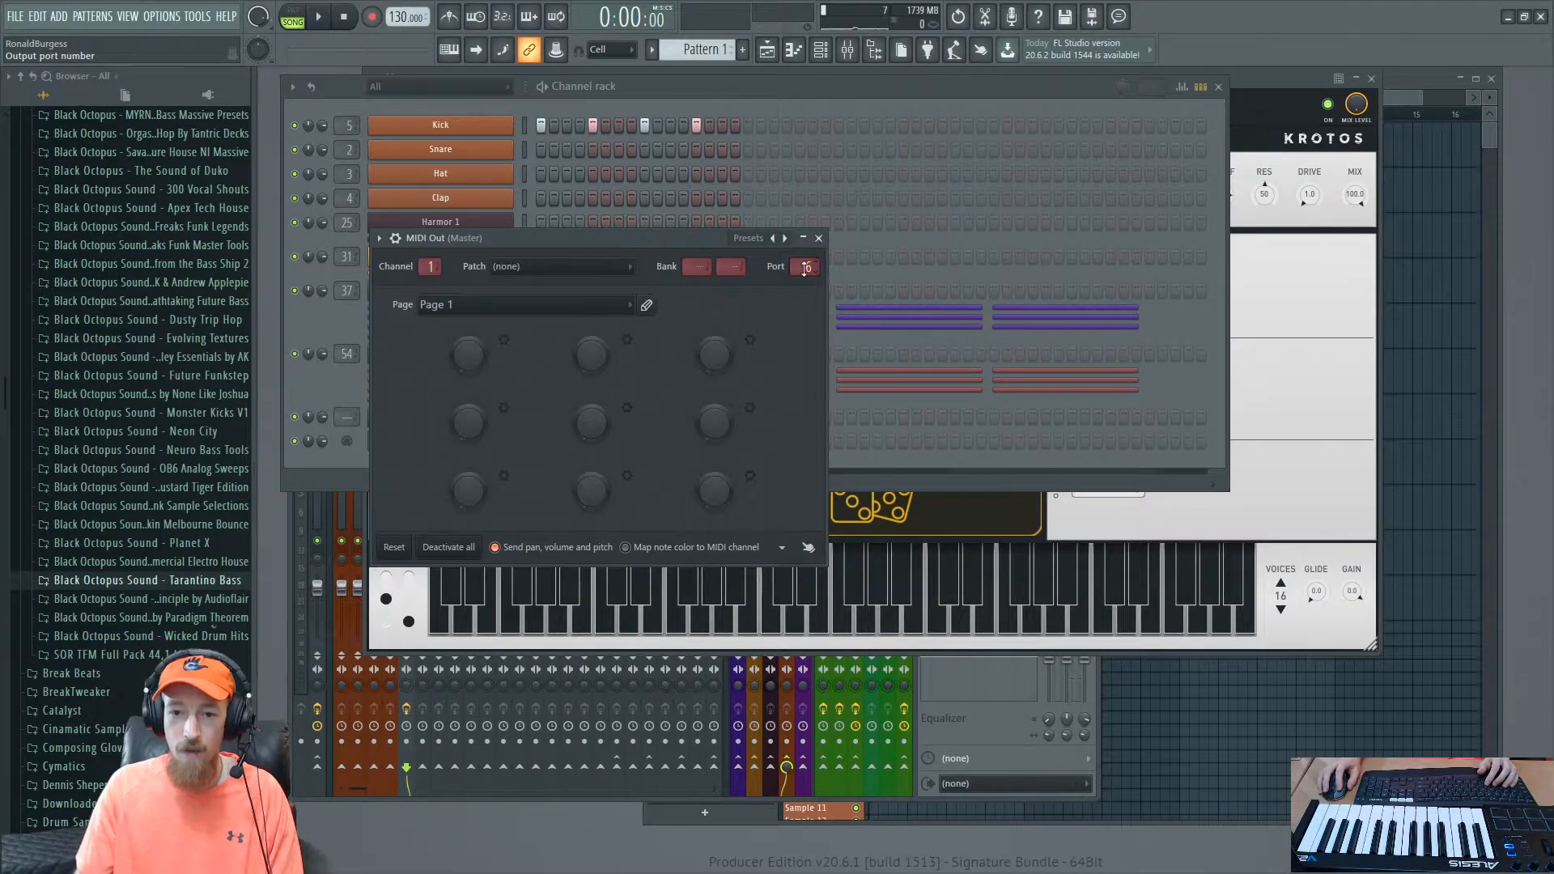
left_click_drag(700, 240, 693, 223)
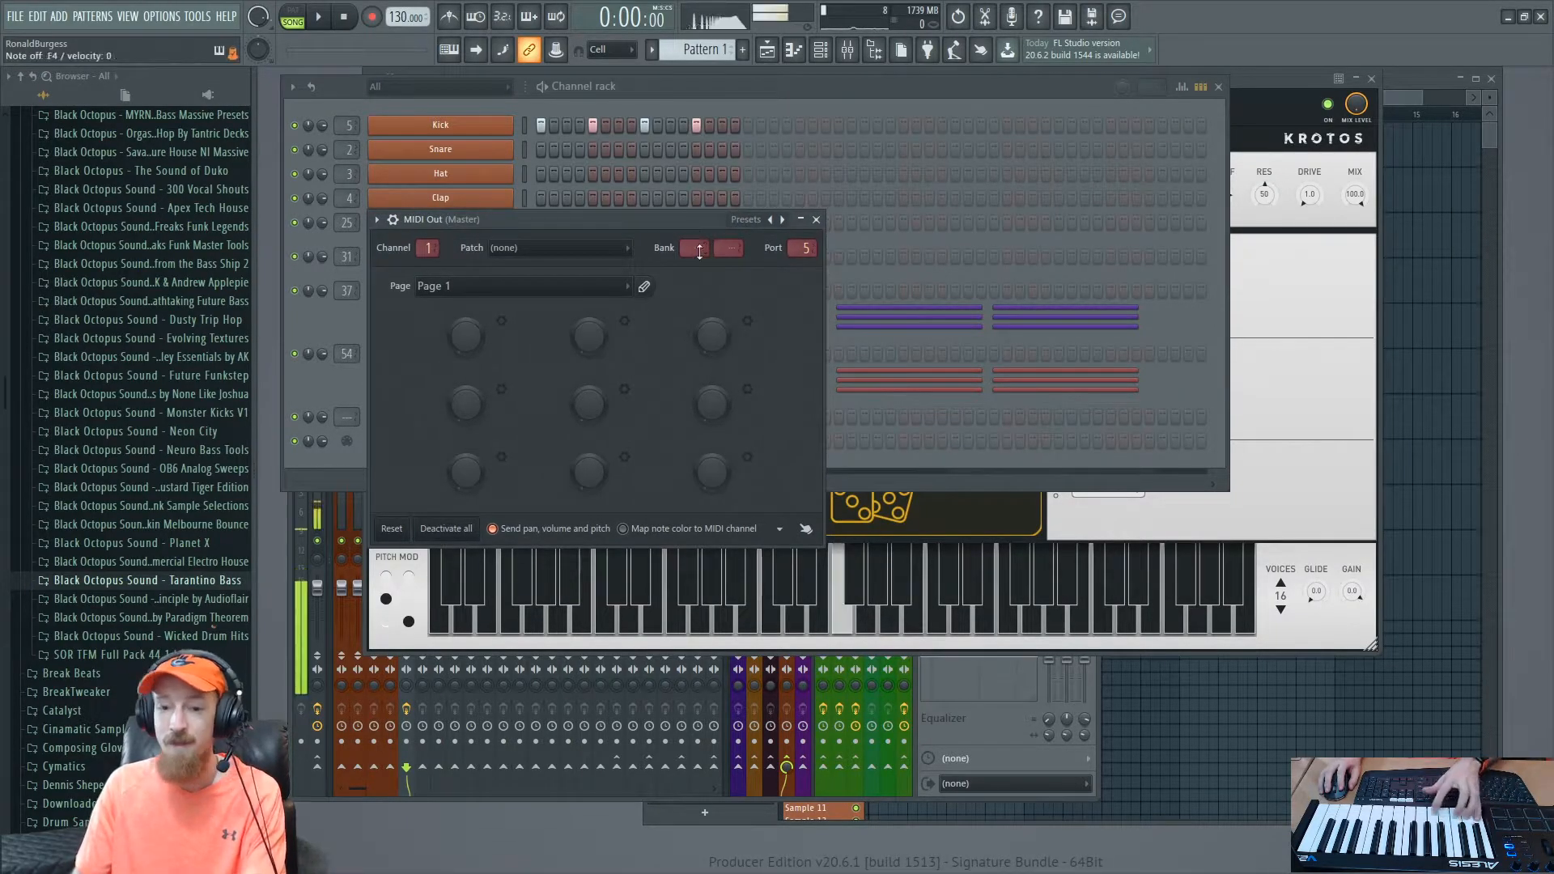
left_click(817, 219)
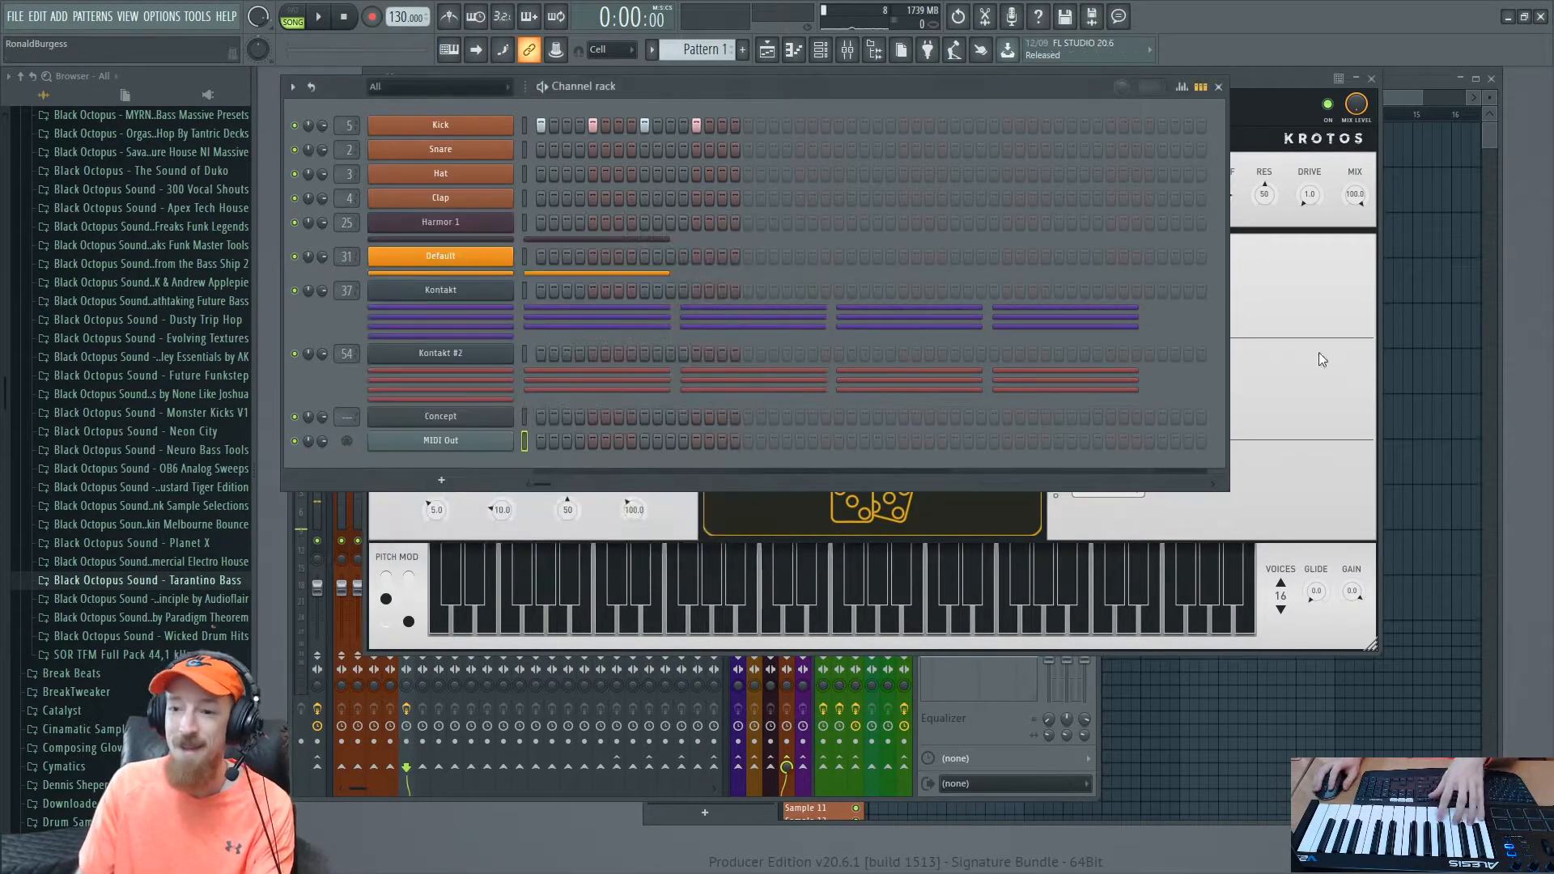
Step: Change the first modulator of the Insert 5 Concept from LFO to Audio Input
left_click(1245, 347)
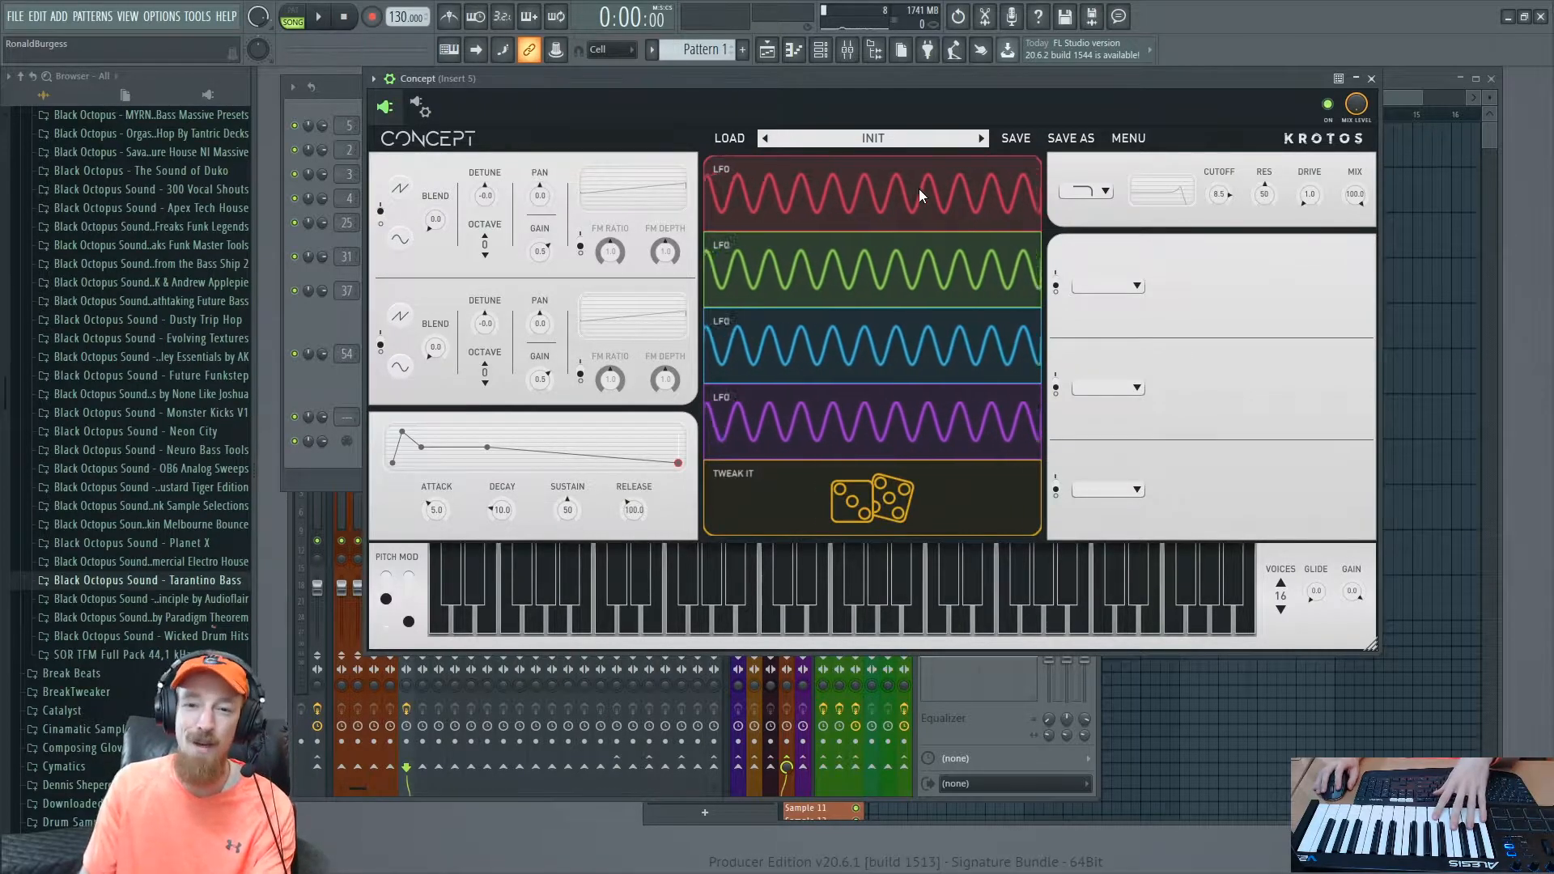
left_click(920, 188)
left_click(873, 187)
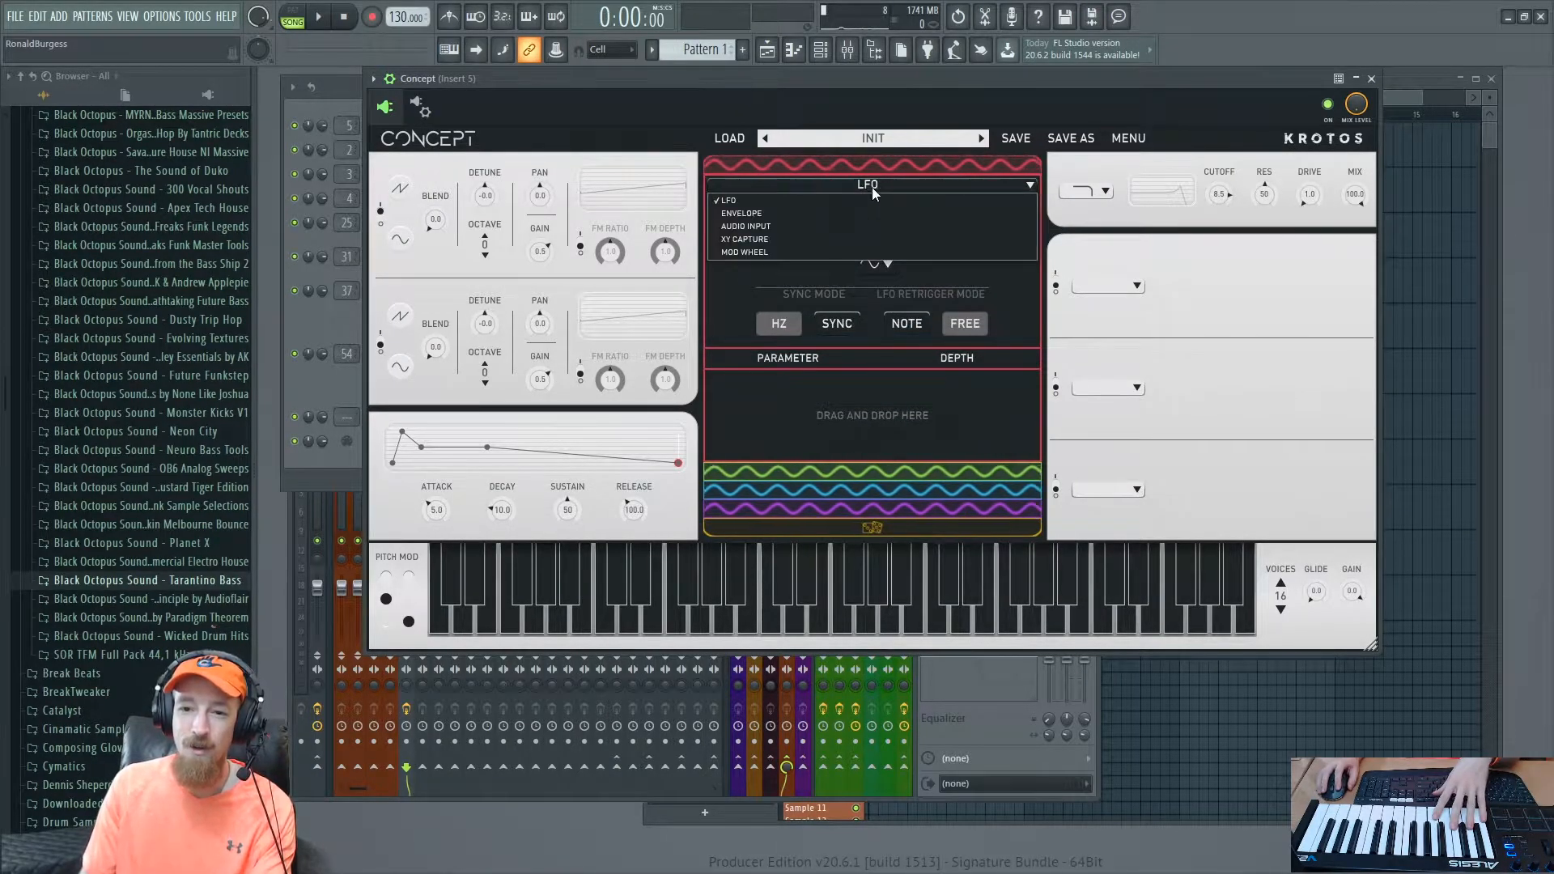
left_click(779, 225)
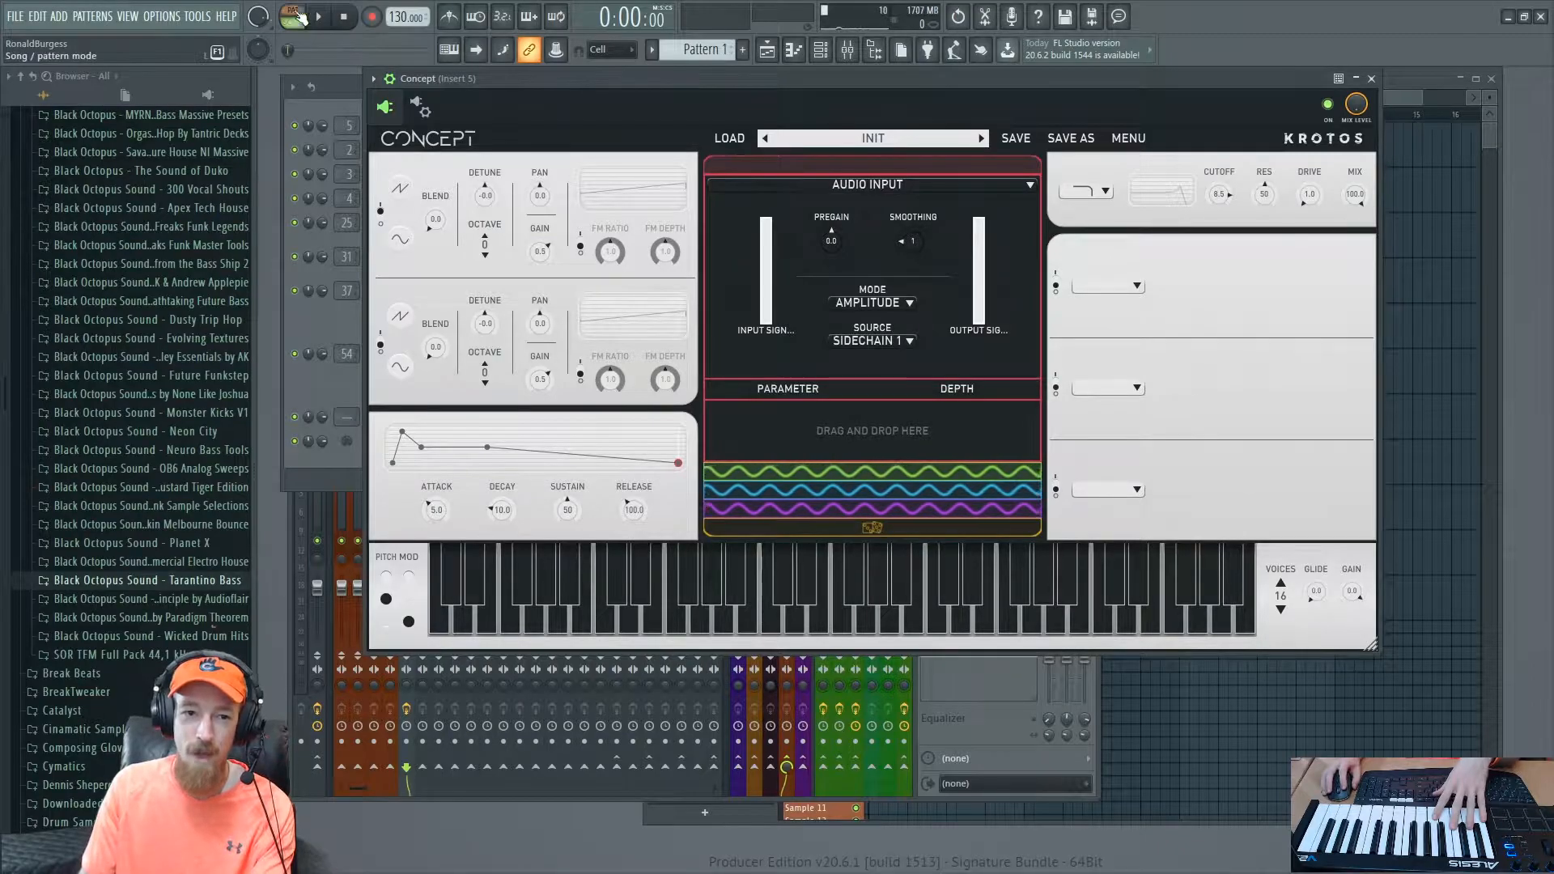
Step: Play the kick pattern in pattern mode and set the audio input modulator's pregain to -2.1
left_click(350, 77)
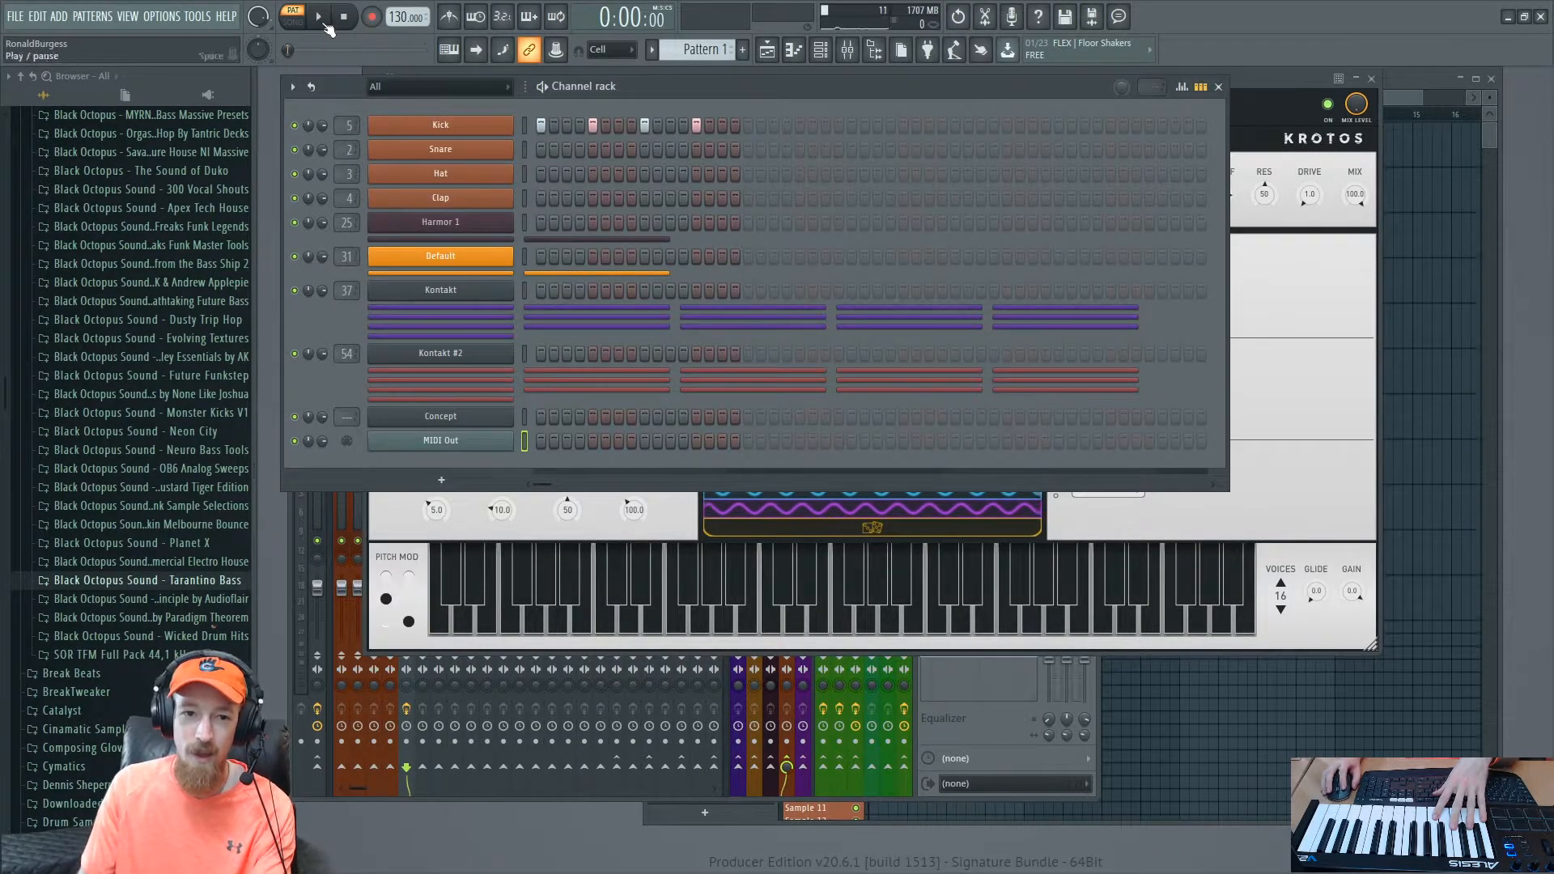
left_click(1323, 293)
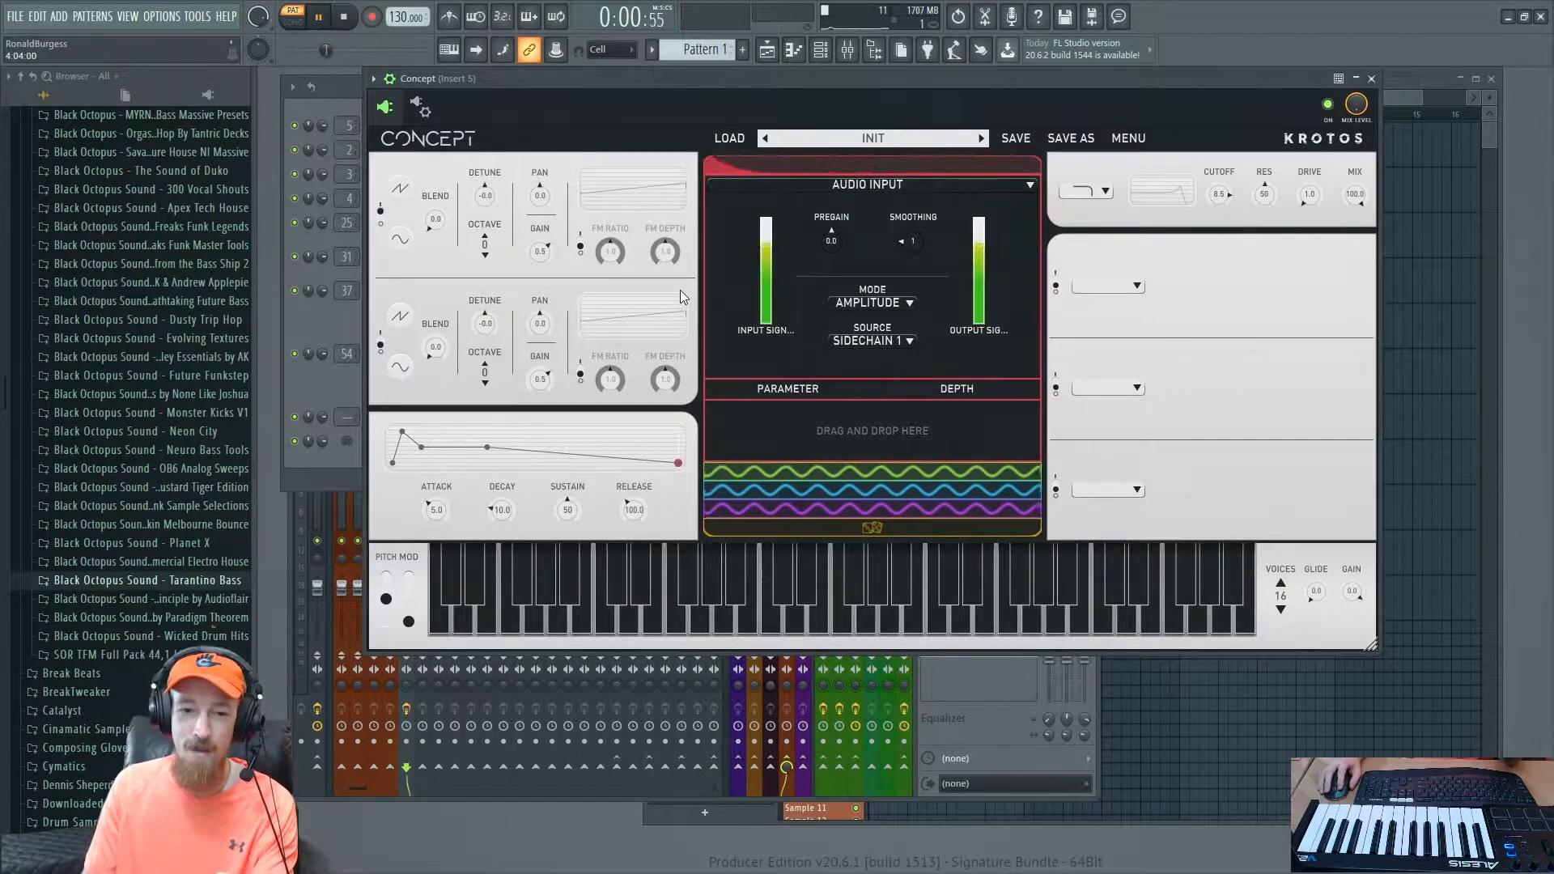
mouse_move(837, 246)
left_mouse_down()
mouse_move(839, 189)
mouse_move(828, 254)
left_mouse_up()
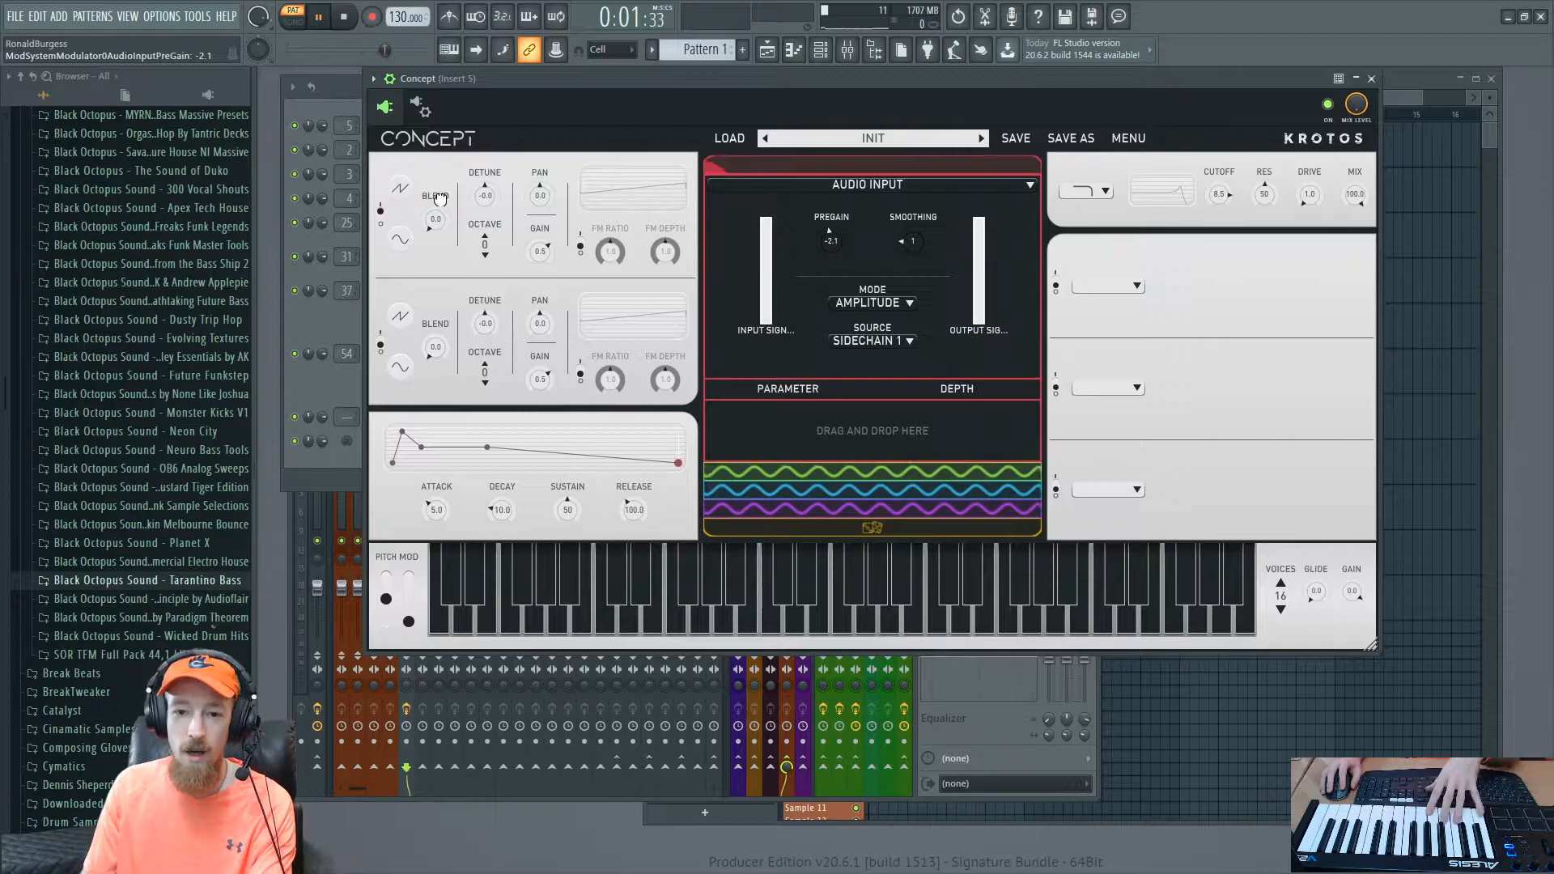
Step: Assign oscillator 1 blend and filter cutoff to the audio input modulator with depths of 0.24 and 0.35, and set the cutoff to 5.7
left_click_drag(440, 197, 958, 411)
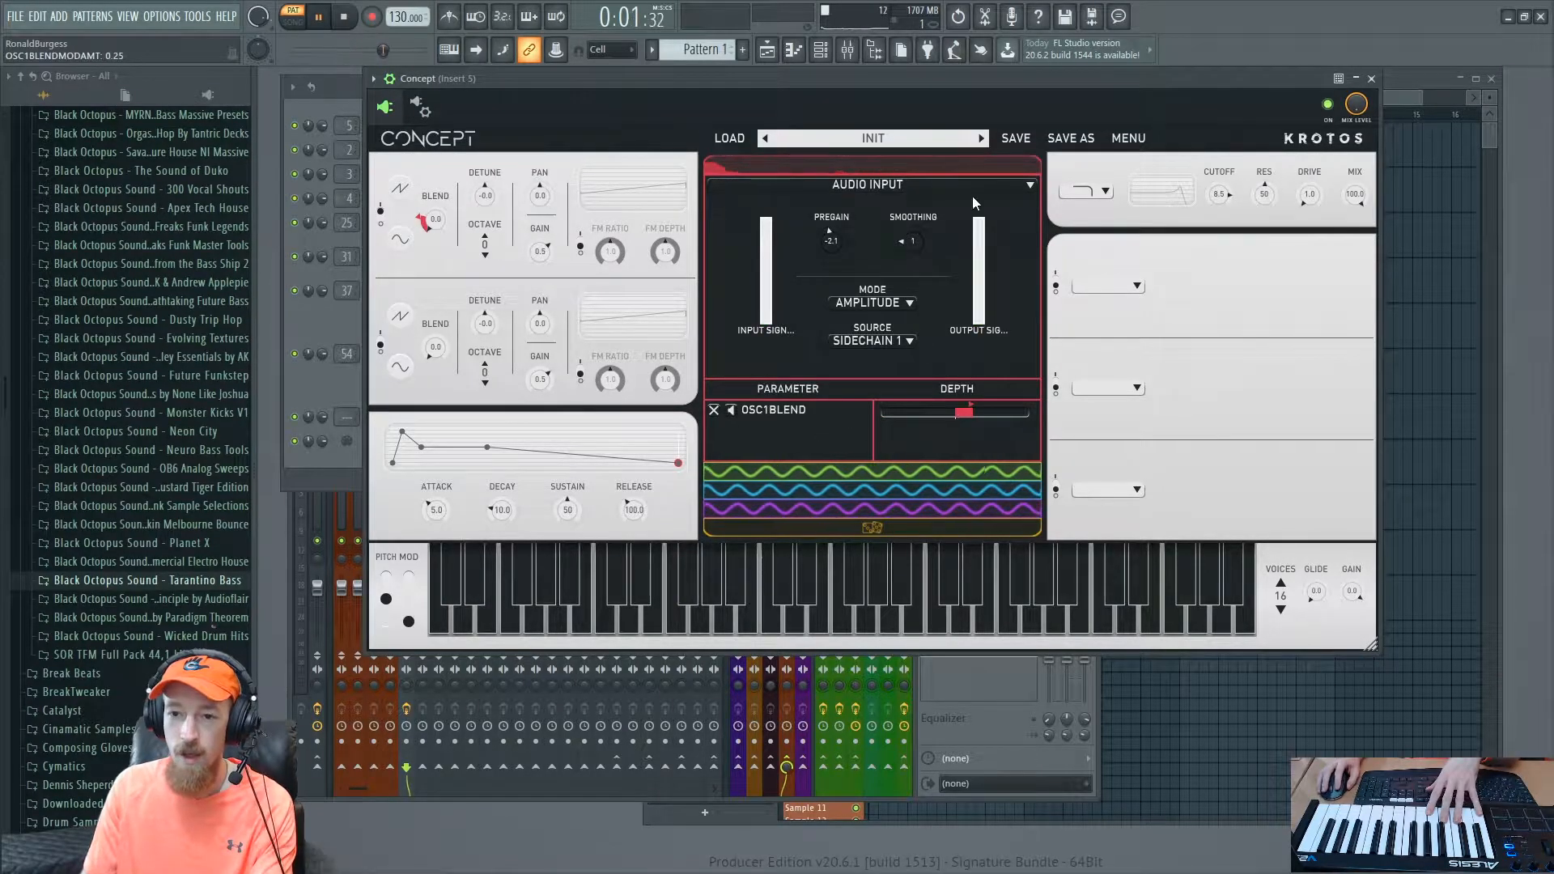
left_click_drag(1219, 194, 939, 438)
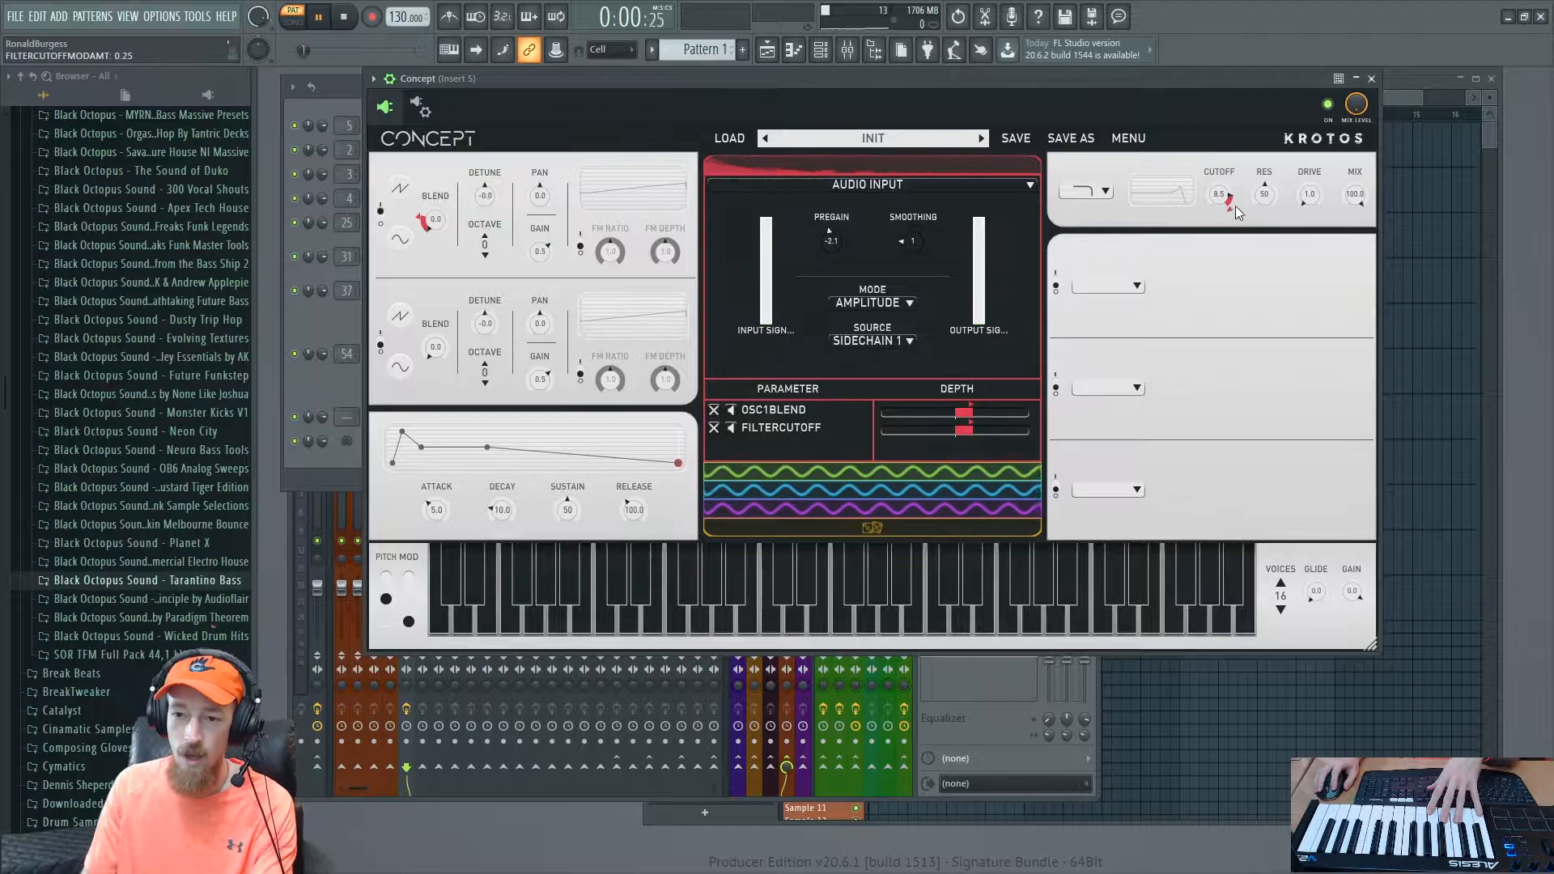
left_click_drag(1229, 202, 1231, 180)
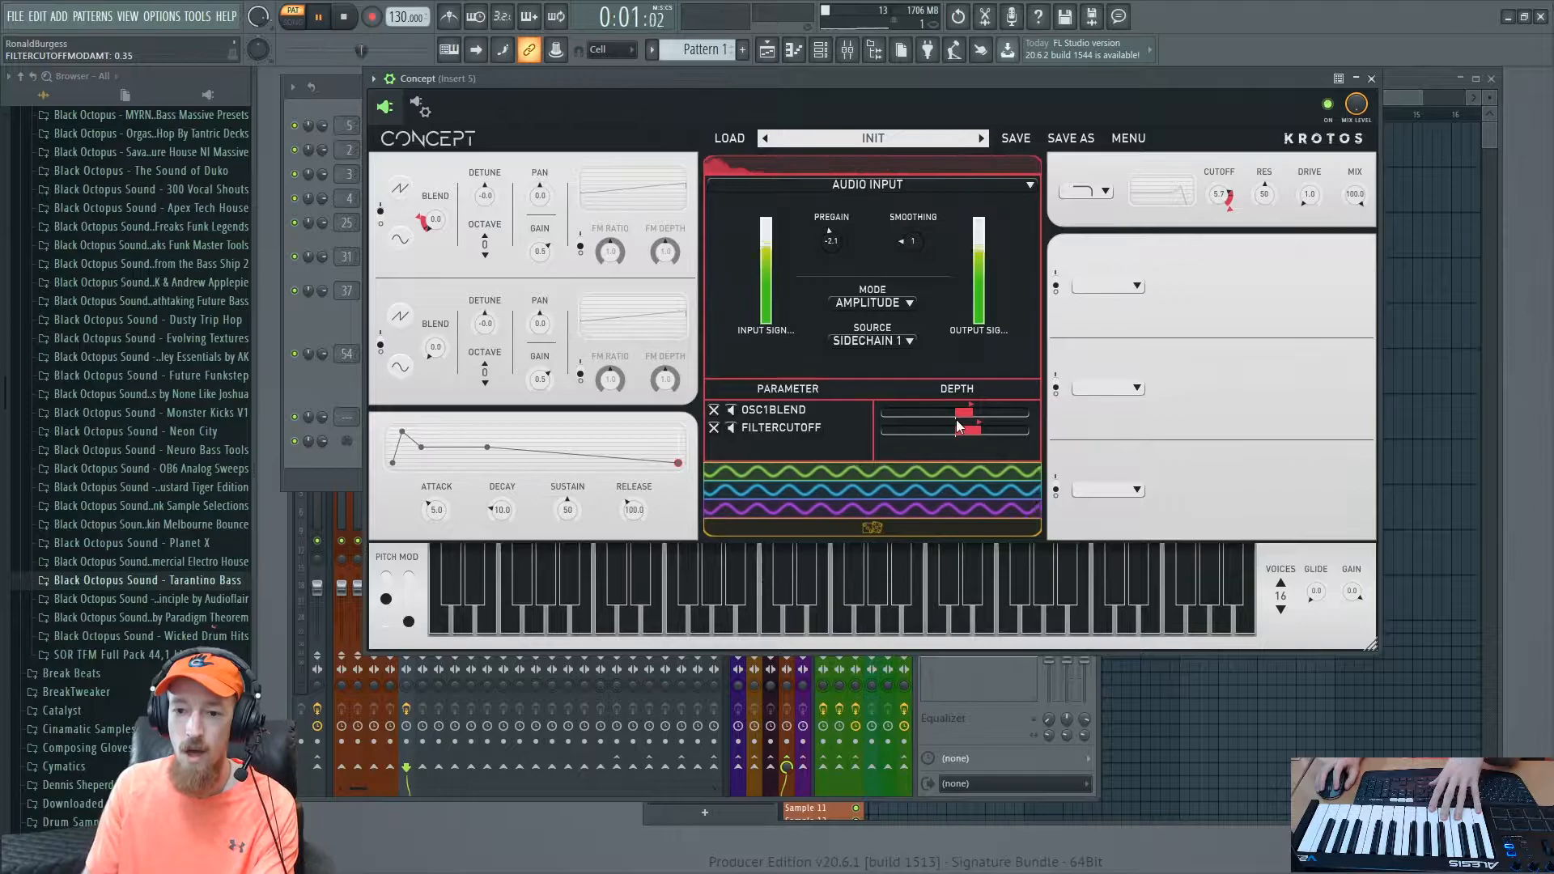
mouse_move(972, 414)
left_mouse_down()
mouse_move(991, 411)
mouse_move(973, 413)
left_mouse_up()
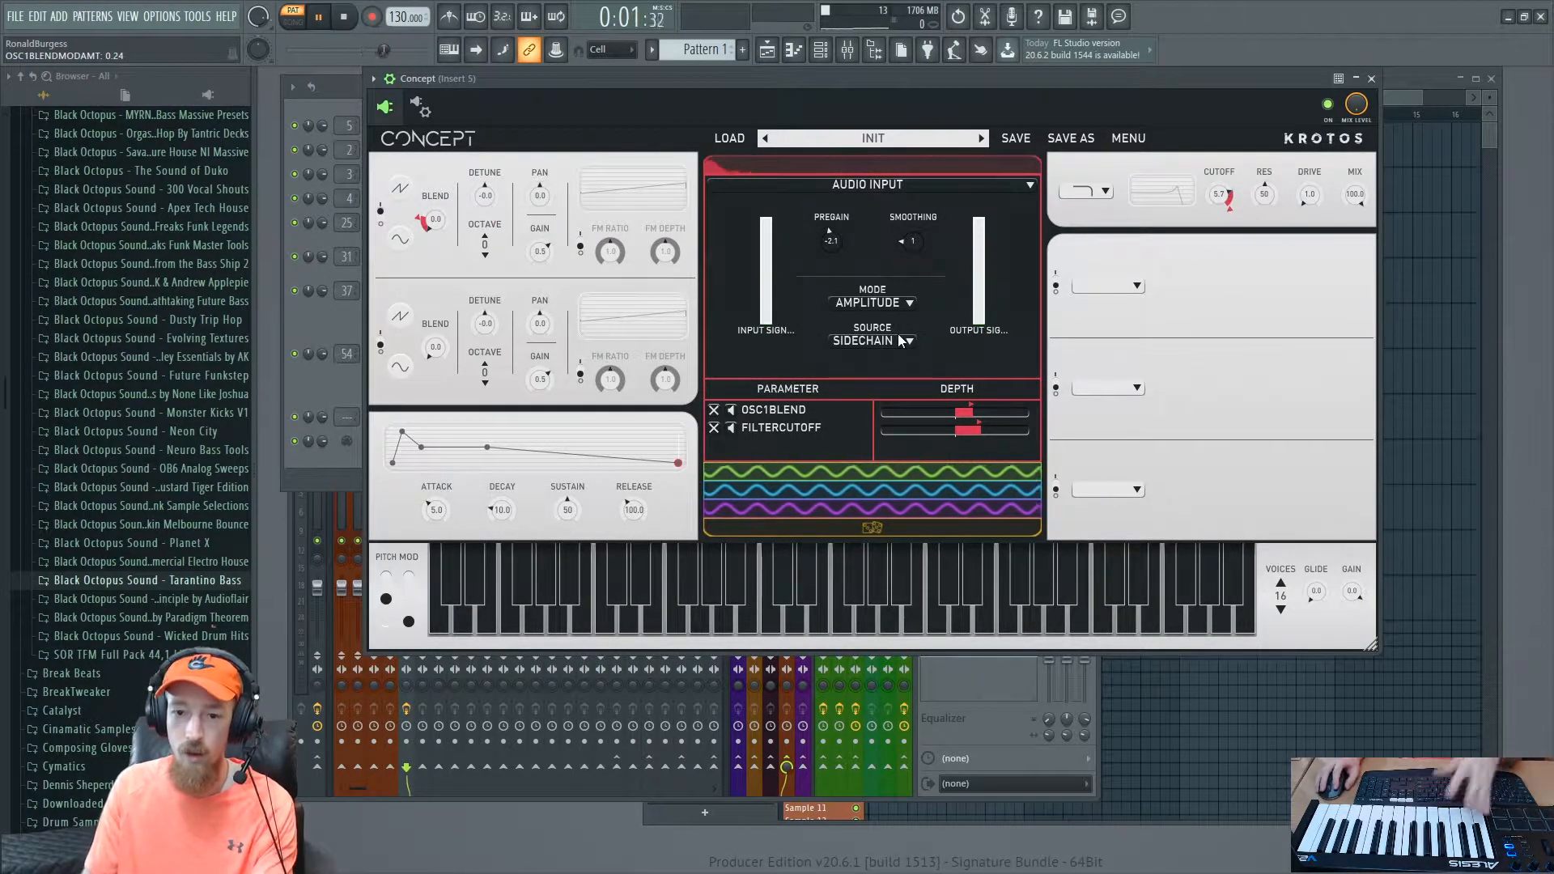
Step: Increase the audio input's modulation depth on oscillator 1 blend and lower the filter cutoff to 24 Hz
left_click_drag(977, 414, 987, 415)
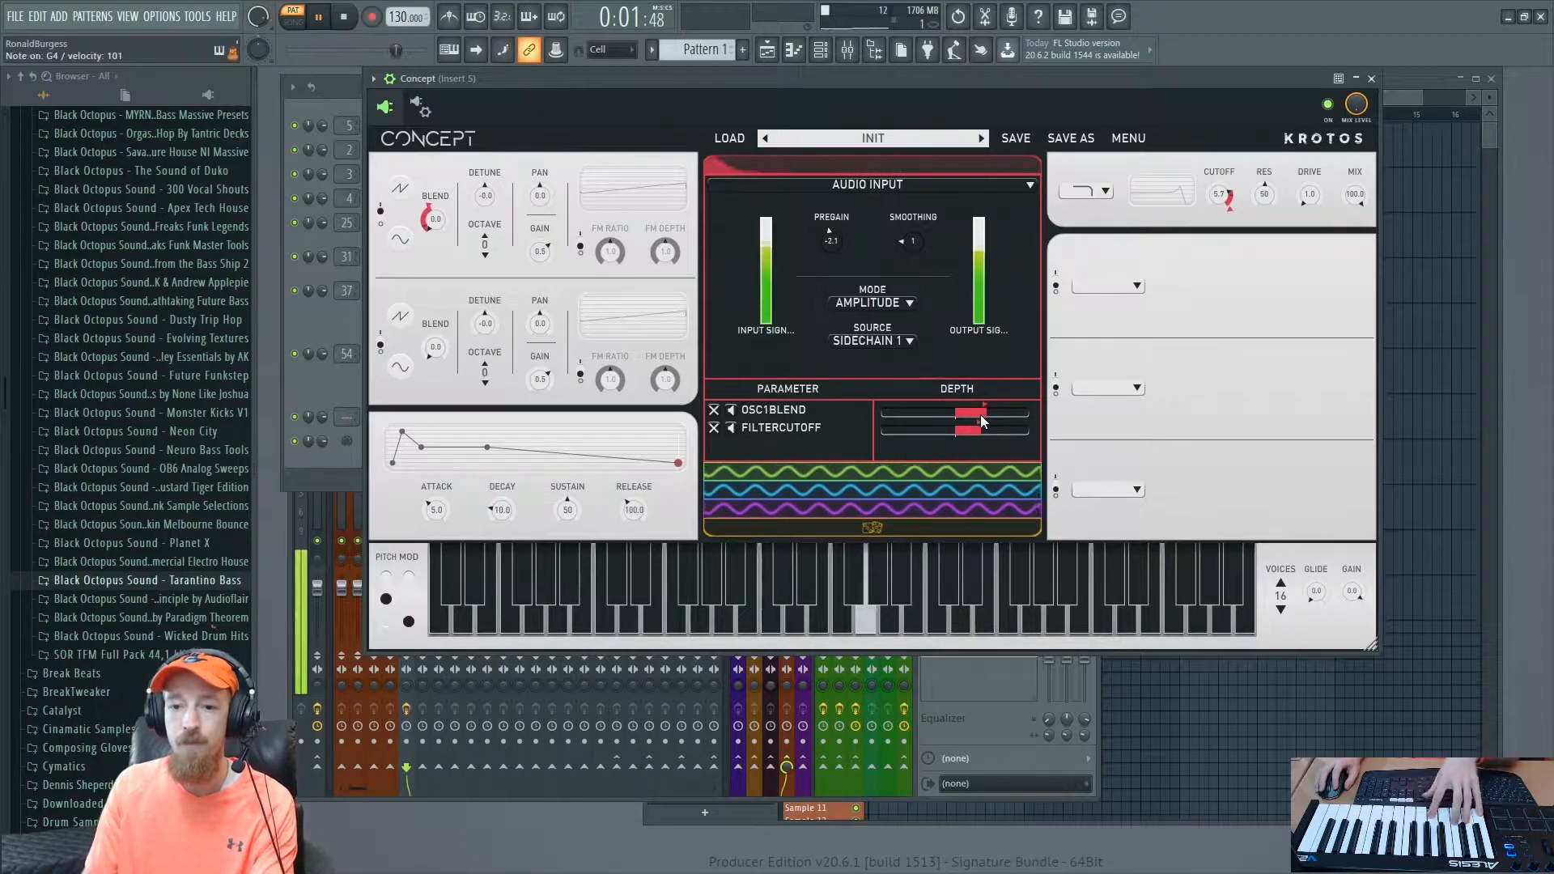
left_click_drag(978, 415, 1001, 414)
mouse_move(1221, 197)
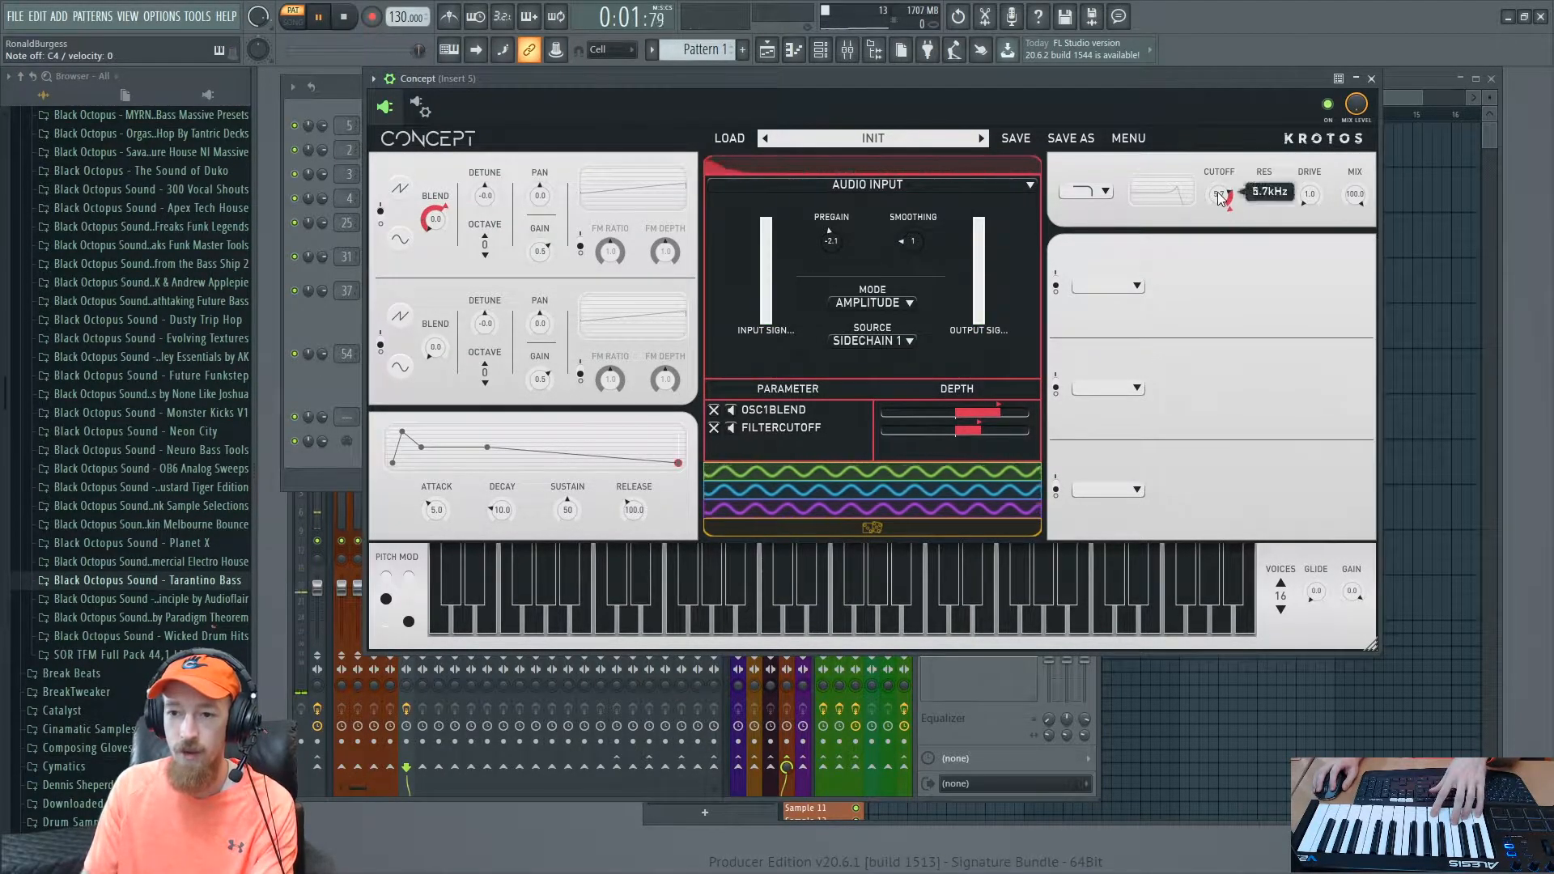
left_click_drag(1220, 178, 1231, 95)
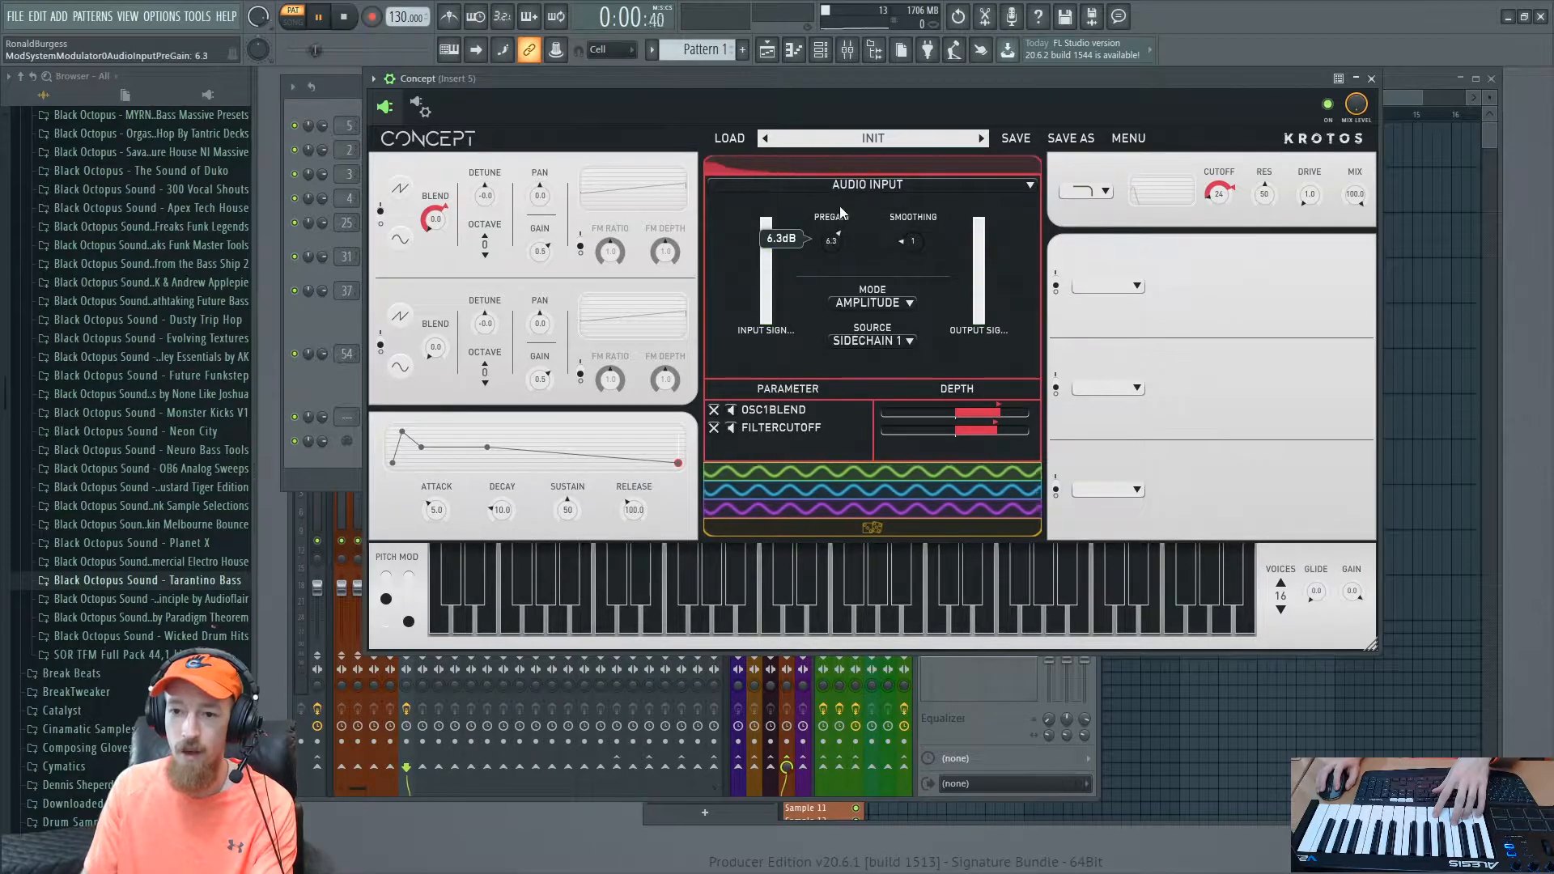
Step: Raise the audio input modulator's pregain to 10.6 dB and try its smoothing at 421 ms and 234 ms
left_click_drag(839, 242, 837, 216)
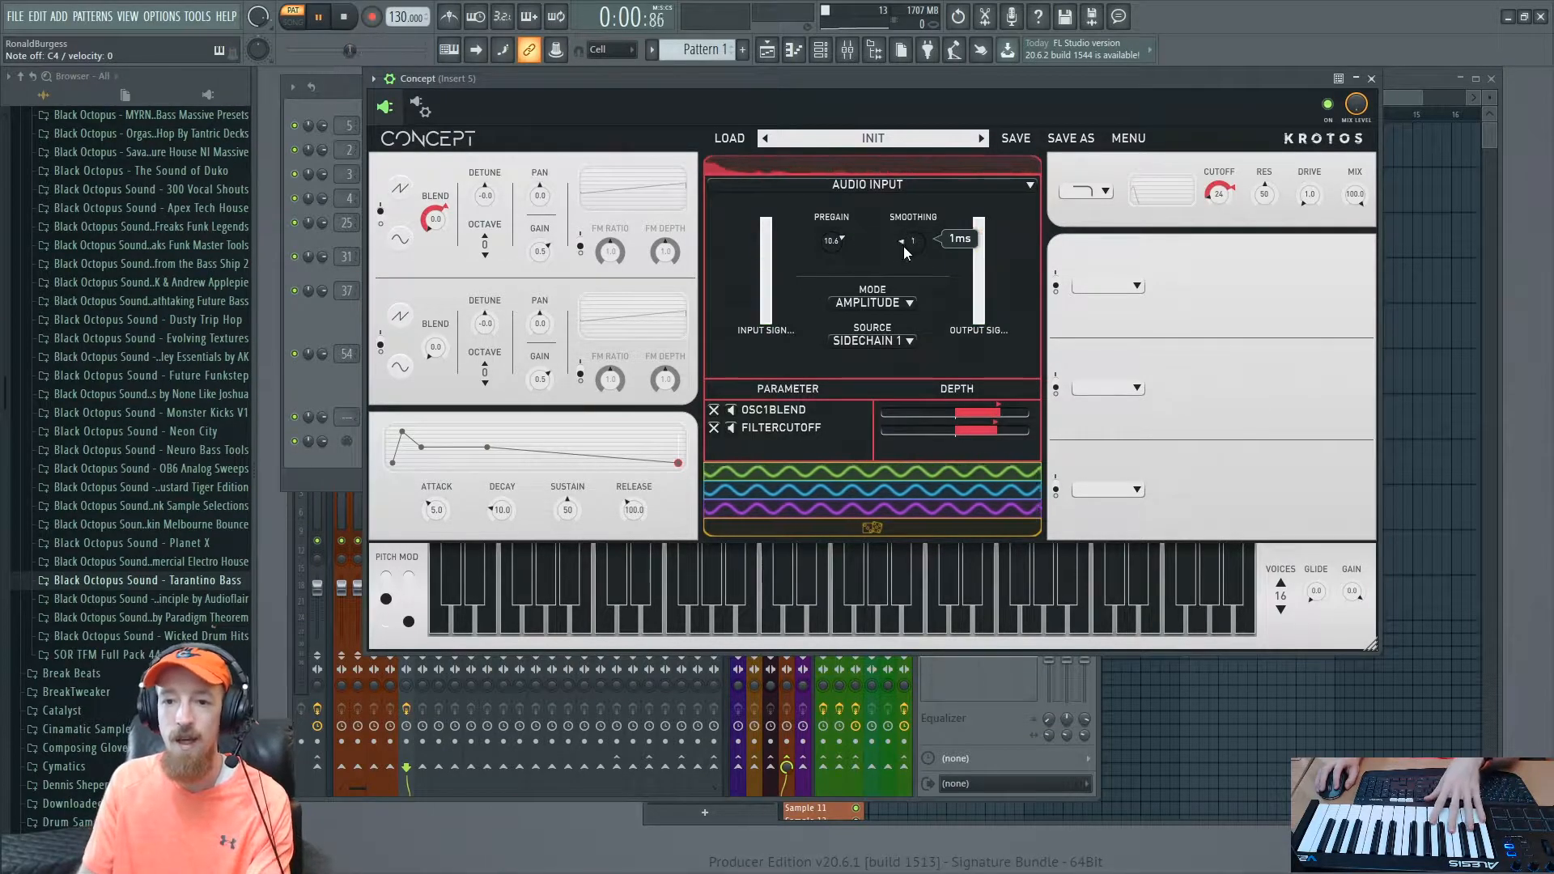
left_click_drag(910, 241, 918, 152)
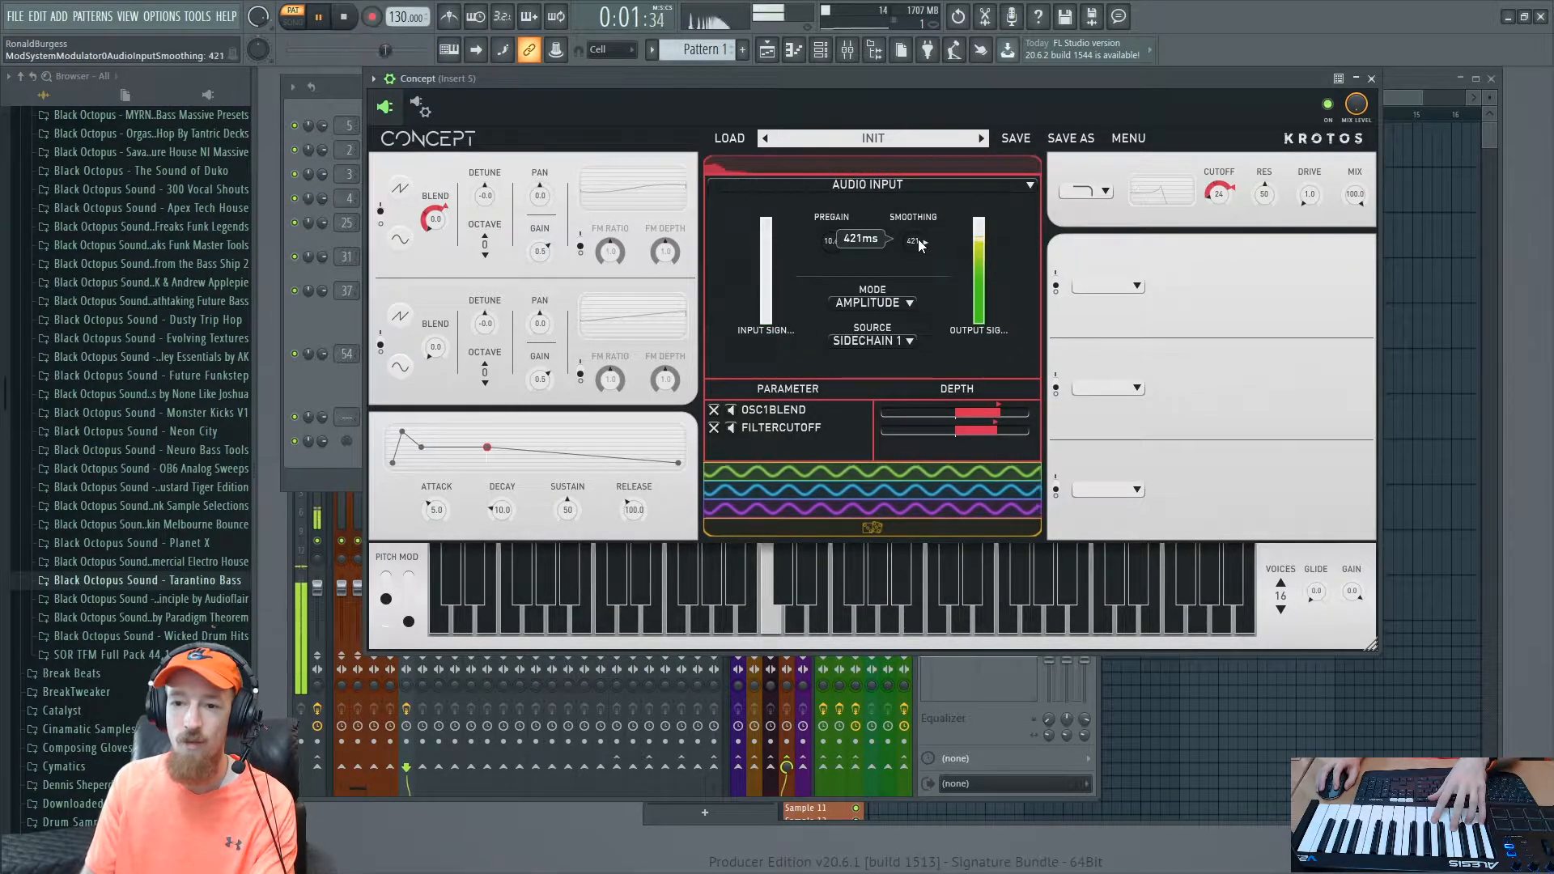
left_click_drag(920, 247, 903, 269)
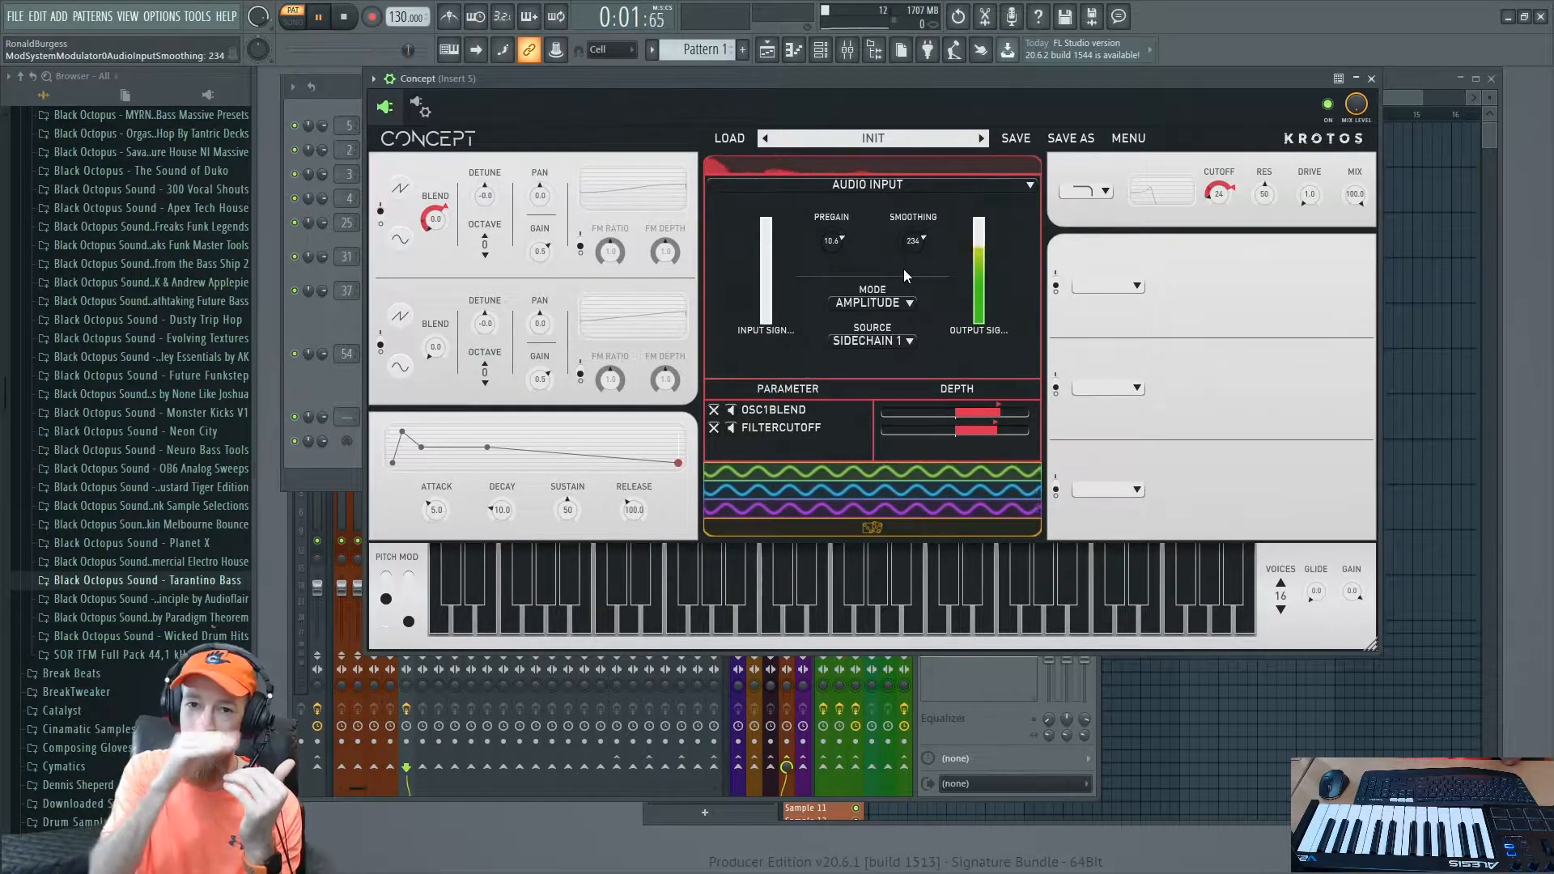
Step: Set the audio input modulator's smoothing to 0 ms and its pregain to 7.3 dB
left_click_drag(909, 238, 925, 422)
mouse_move(819, 242)
left_mouse_down()
mouse_move(834, 268)
mouse_move(827, 230)
left_mouse_up()
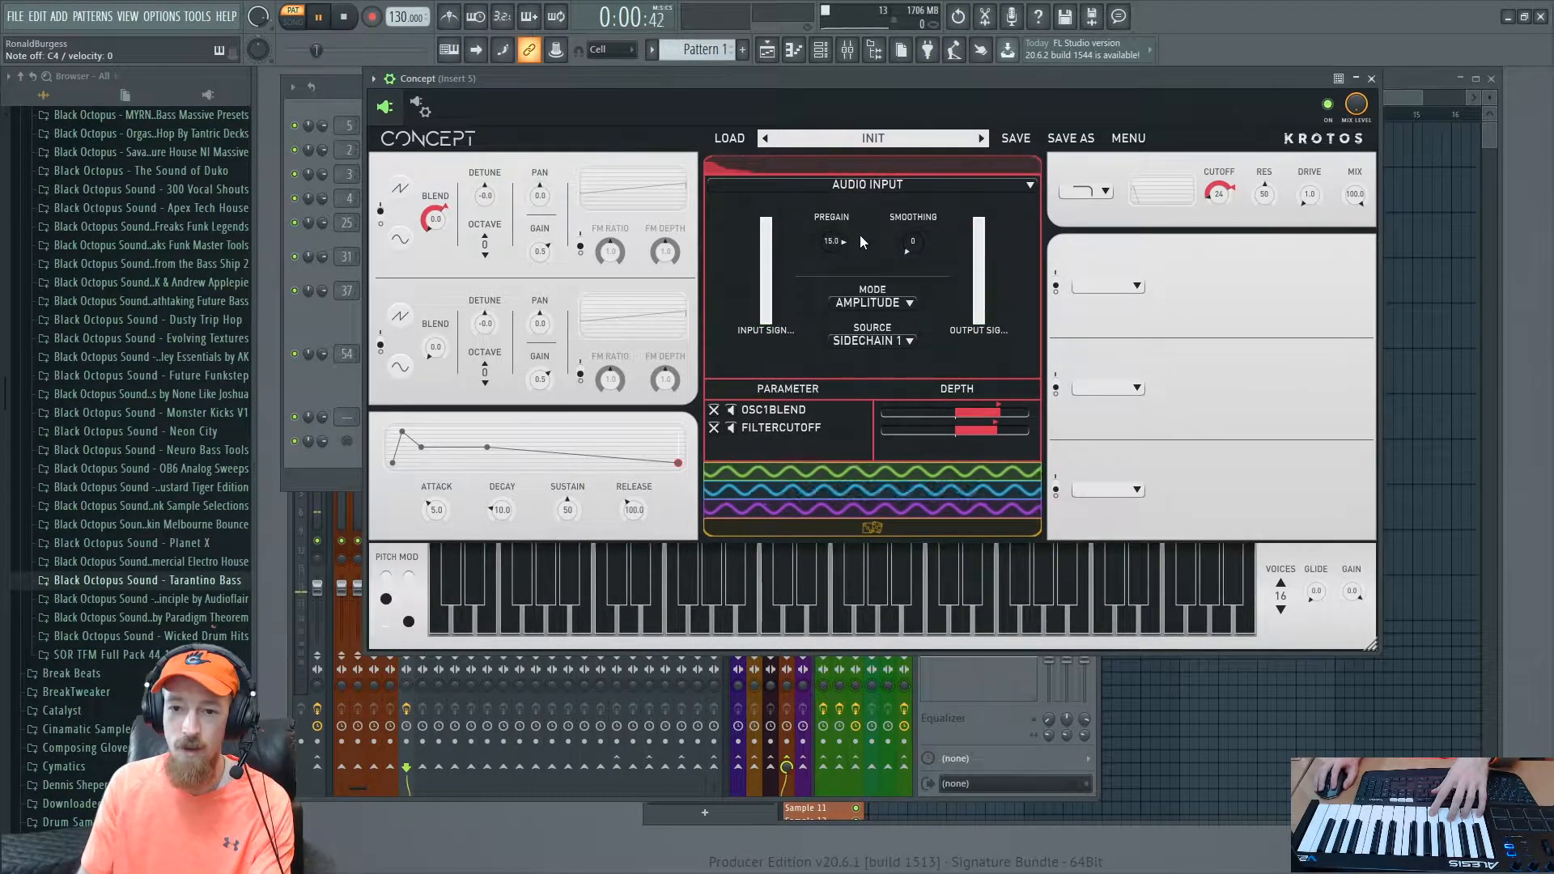
mouse_move(830, 241)
left_mouse_down()
mouse_move(818, 314)
mouse_move(829, 230)
left_mouse_up()
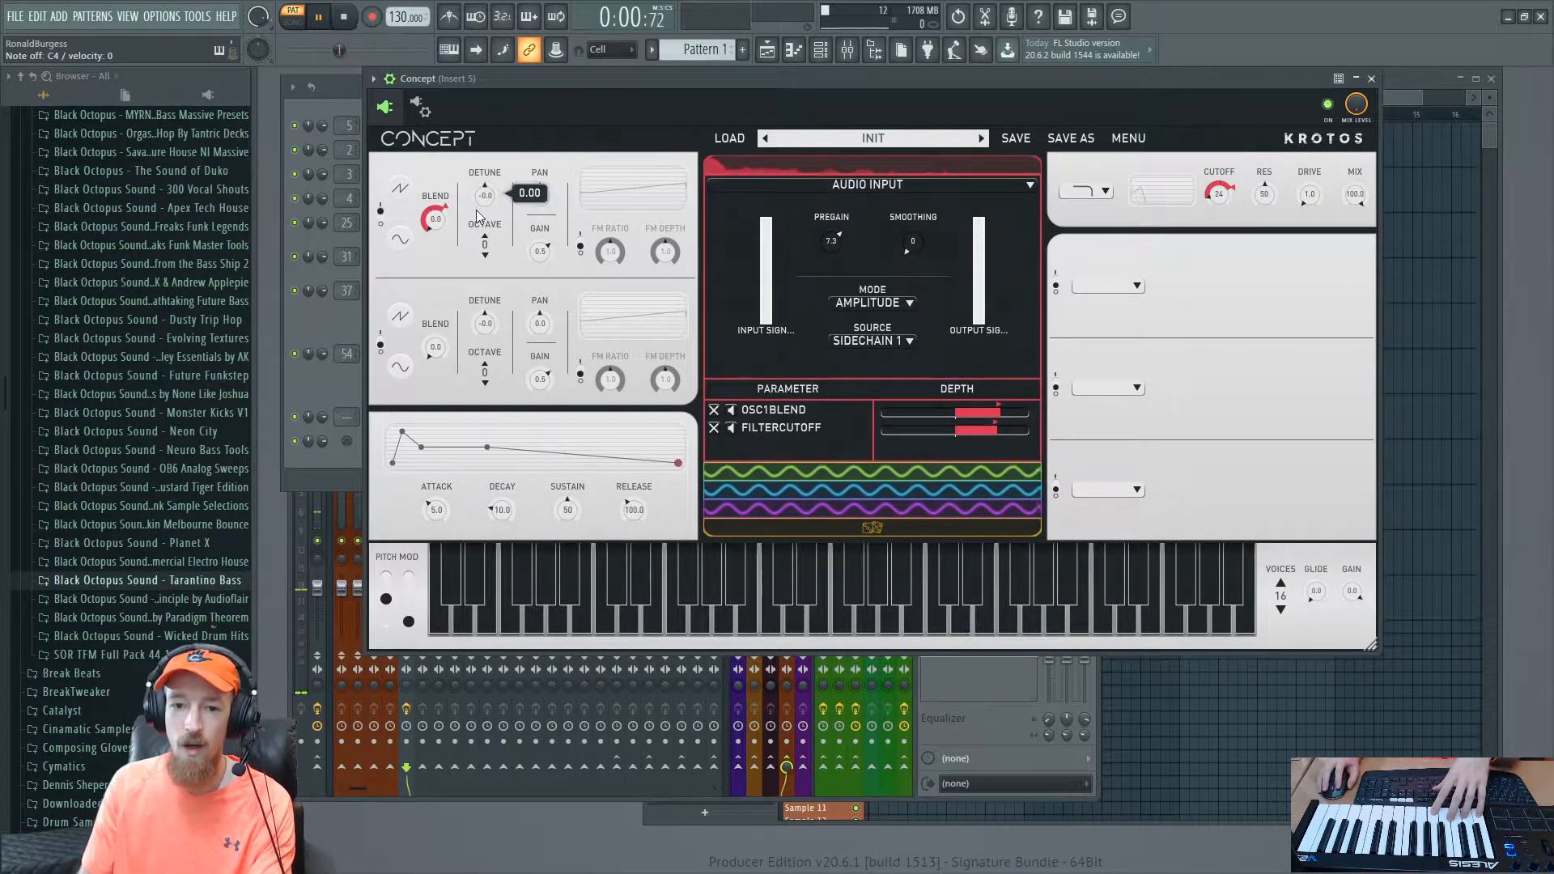
Step: Assign oscillator 1 detune to the audio input modulator with a depth of 0.35 and set the smoothing to 2 ms
left_click_drag(485, 196, 782, 441)
mouse_move(970, 439)
left_mouse_down()
mouse_move(993, 440)
mouse_move(981, 436)
left_mouse_up()
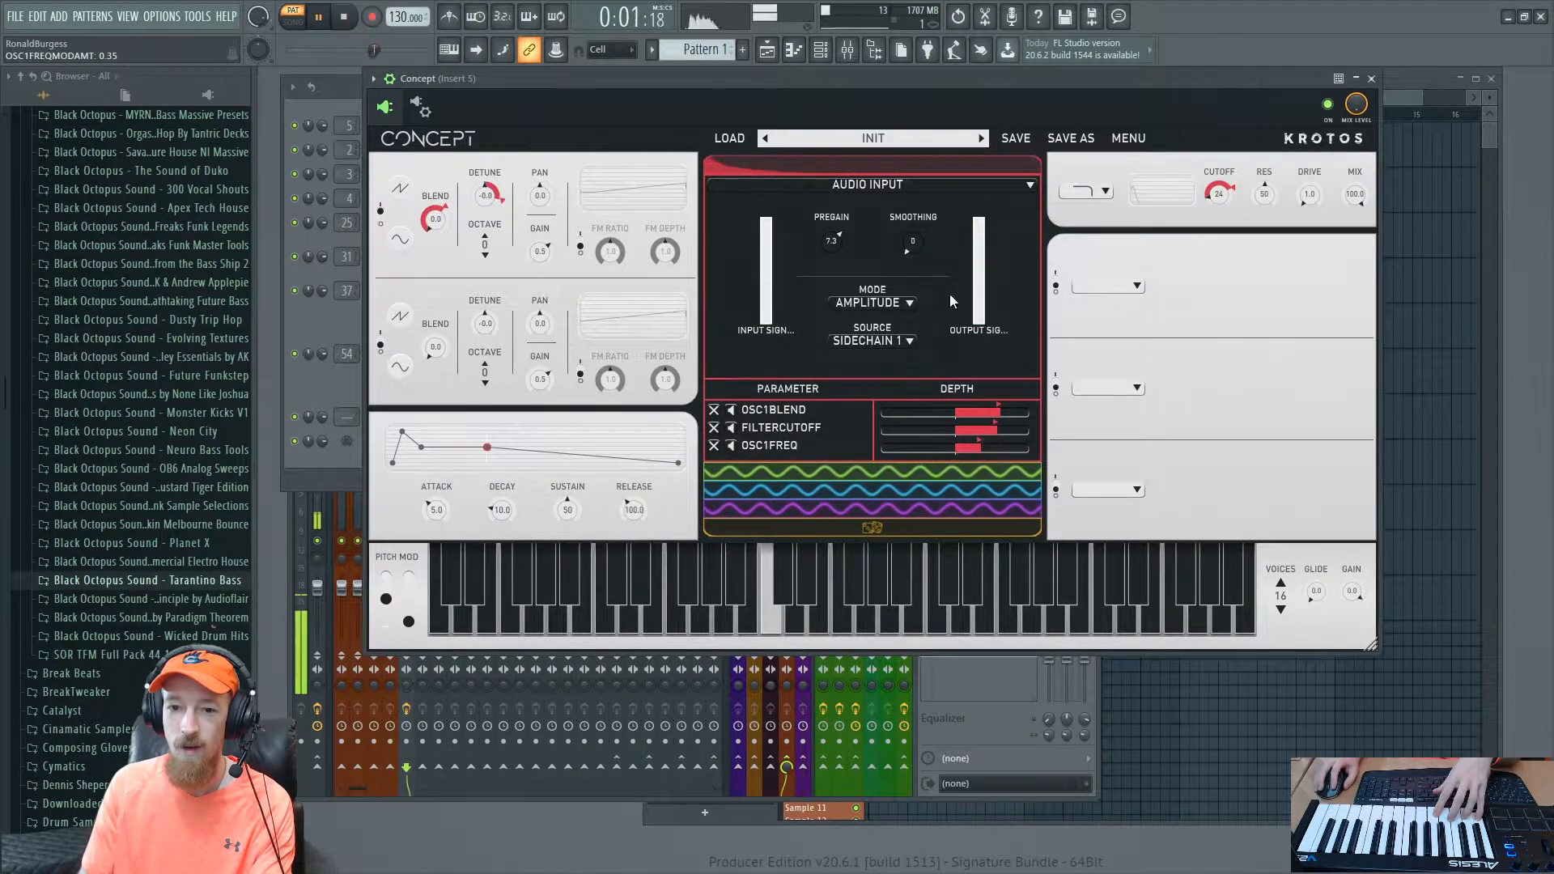
mouse_move(907, 251)
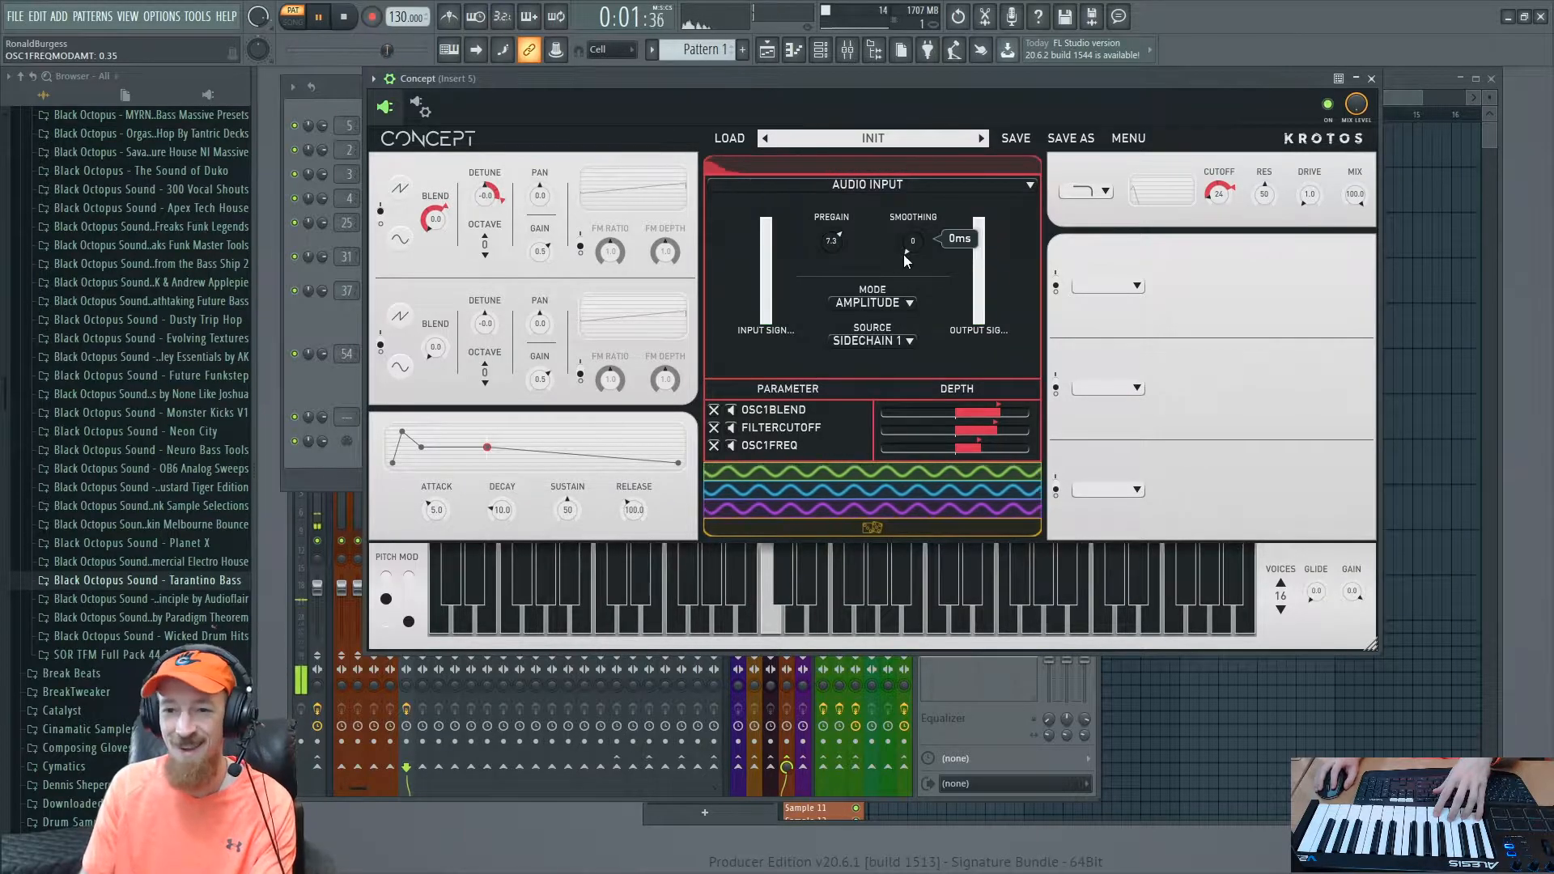
left_click_drag(909, 217, 907, 187)
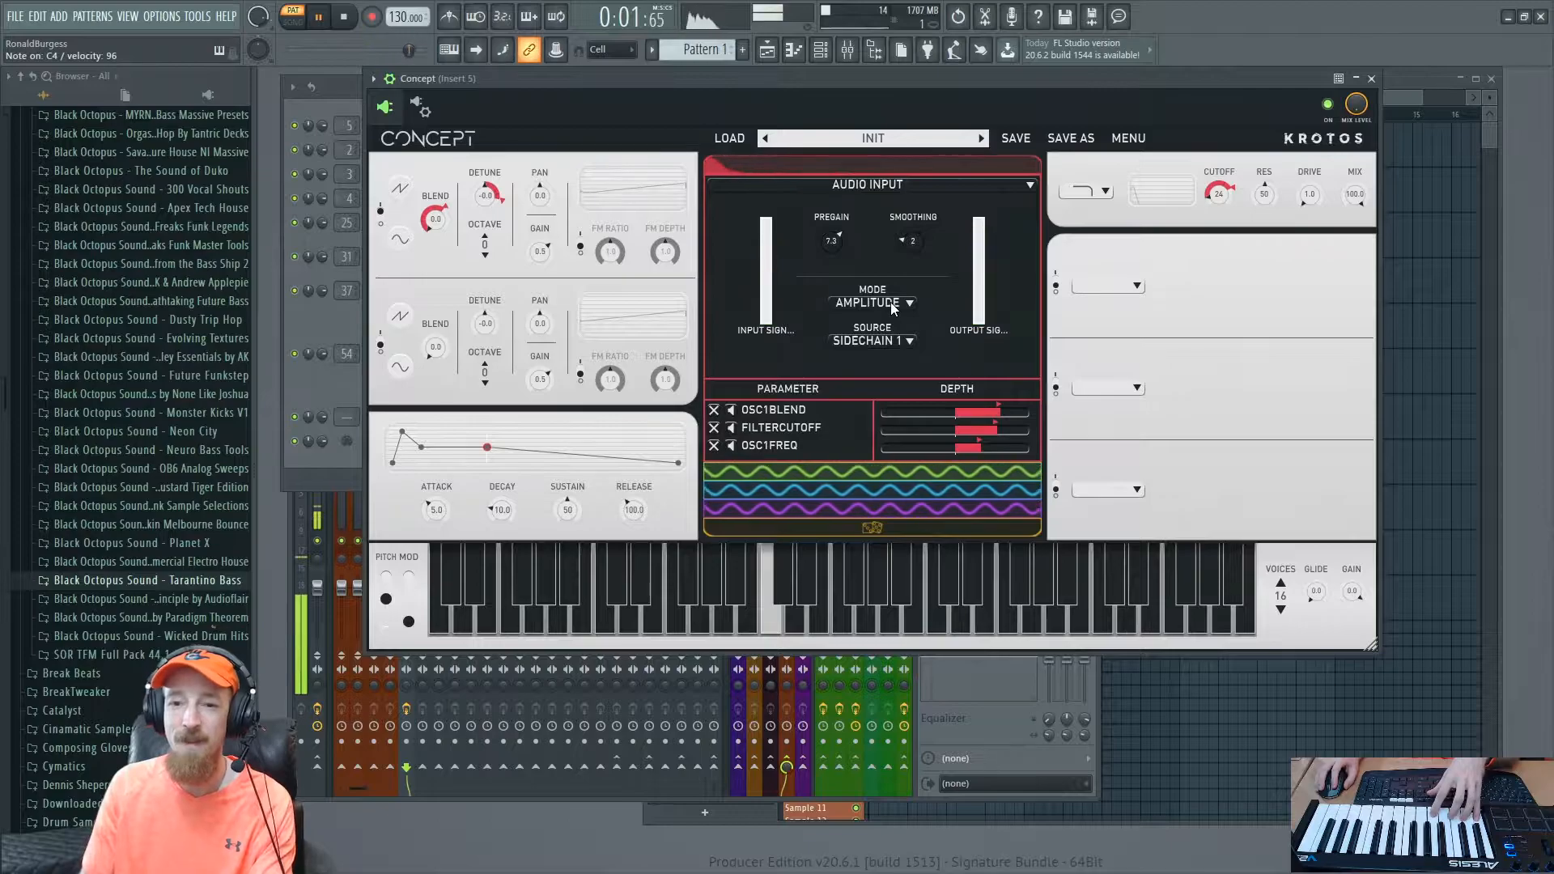
Step: Set oscillator 1 detune to 1.44 and the filter cutoff to 105 Hz
mouse_move(478, 192)
left_click_drag(477, 192, 478, 166)
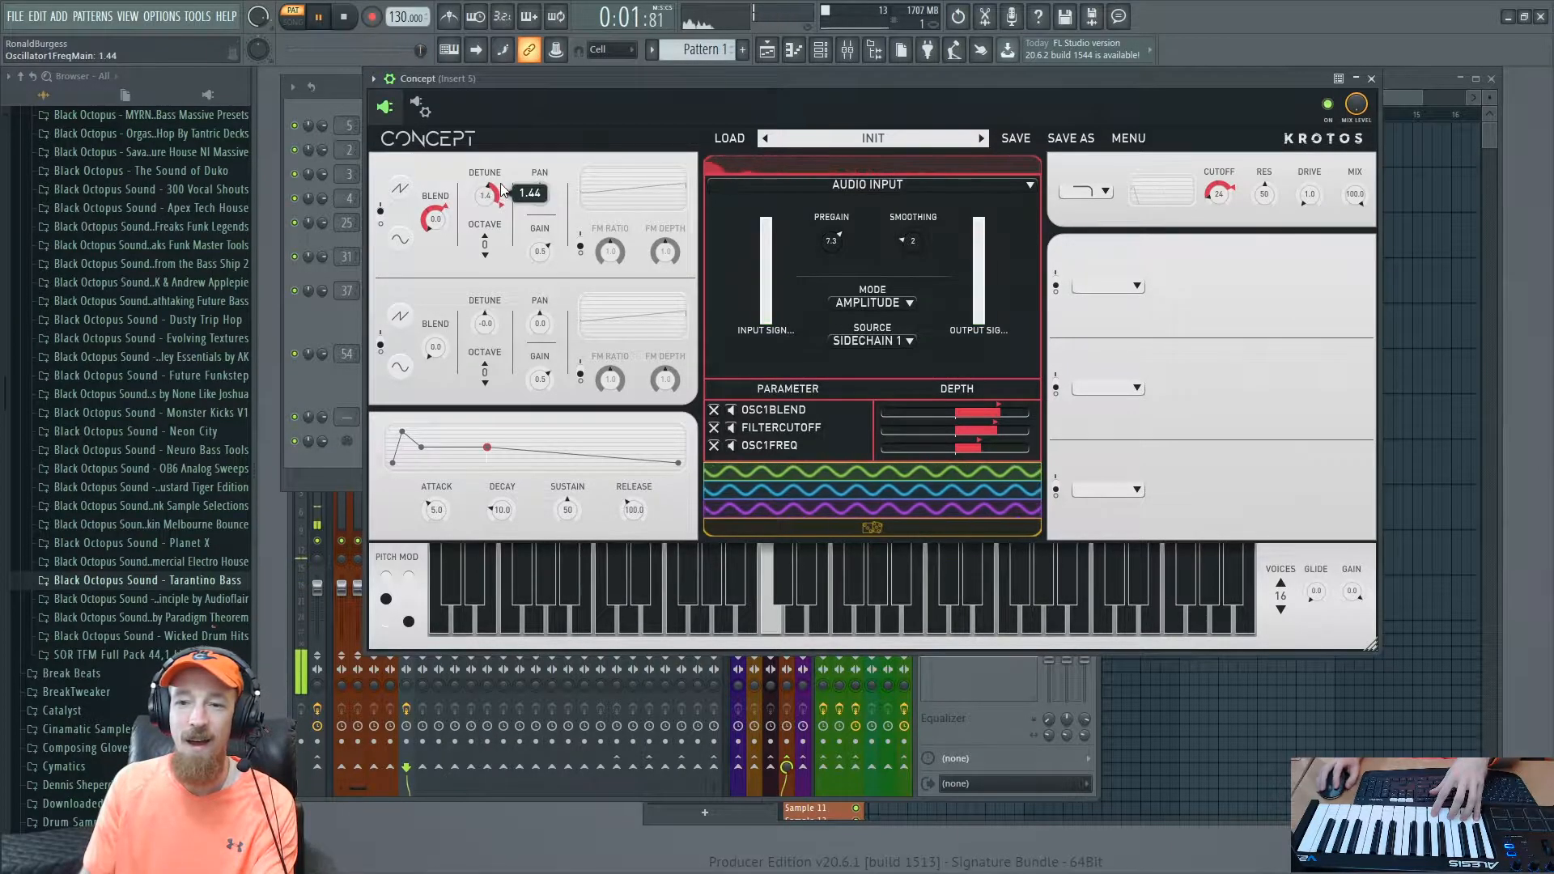
left_click_drag(1236, 198, 1235, 154)
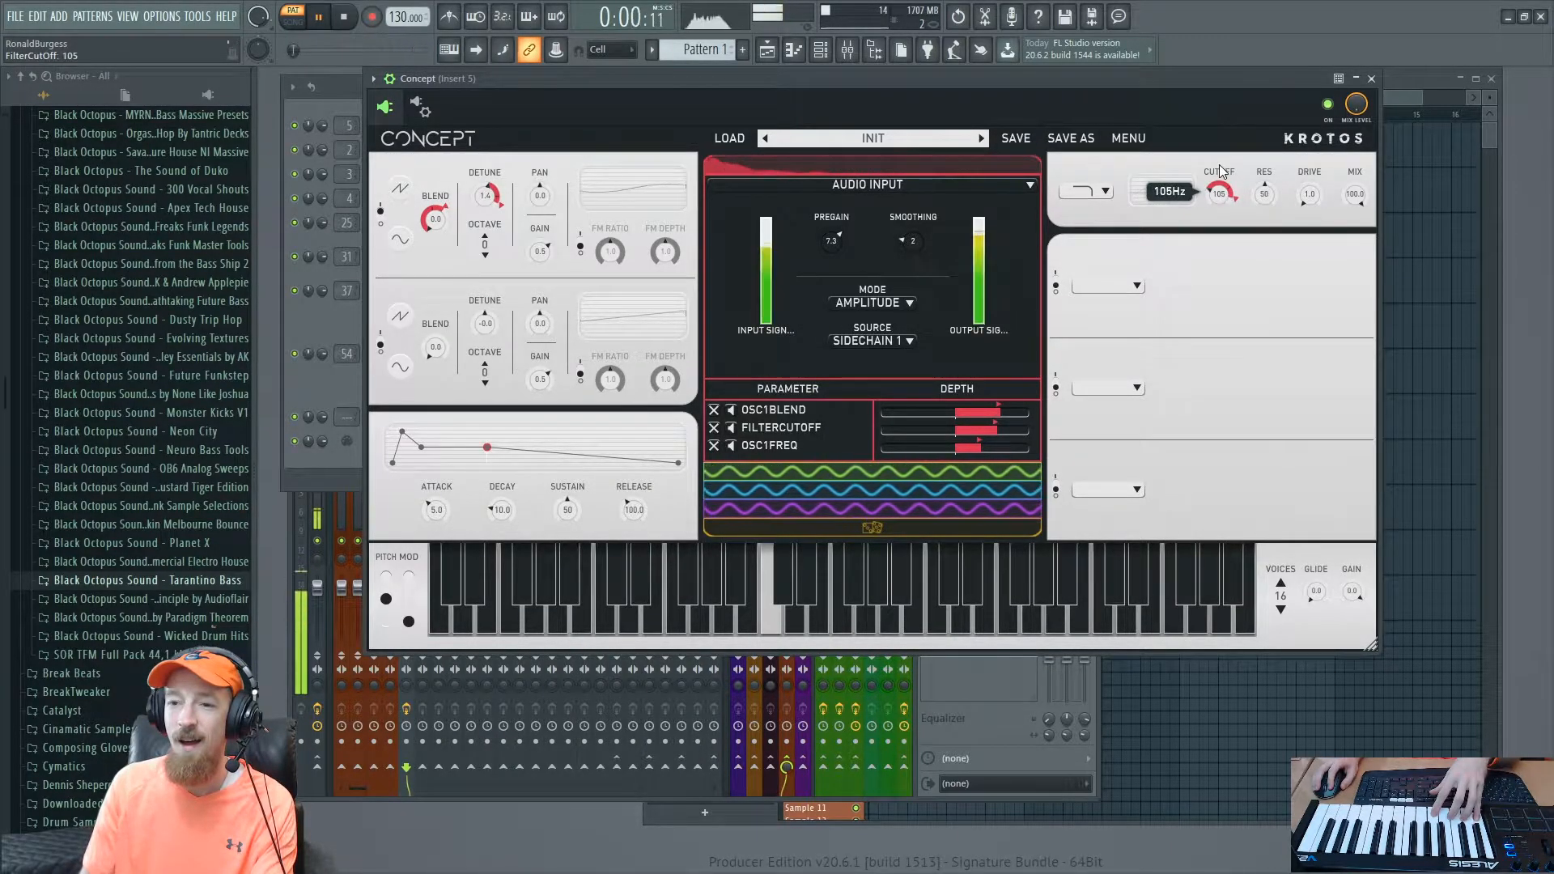
Step: Raise the audio input modulator's smoothing to 756 ms while playing notes
left_click_drag(913, 241, 926, 105)
left_click_drag(915, 245, 915, 246)
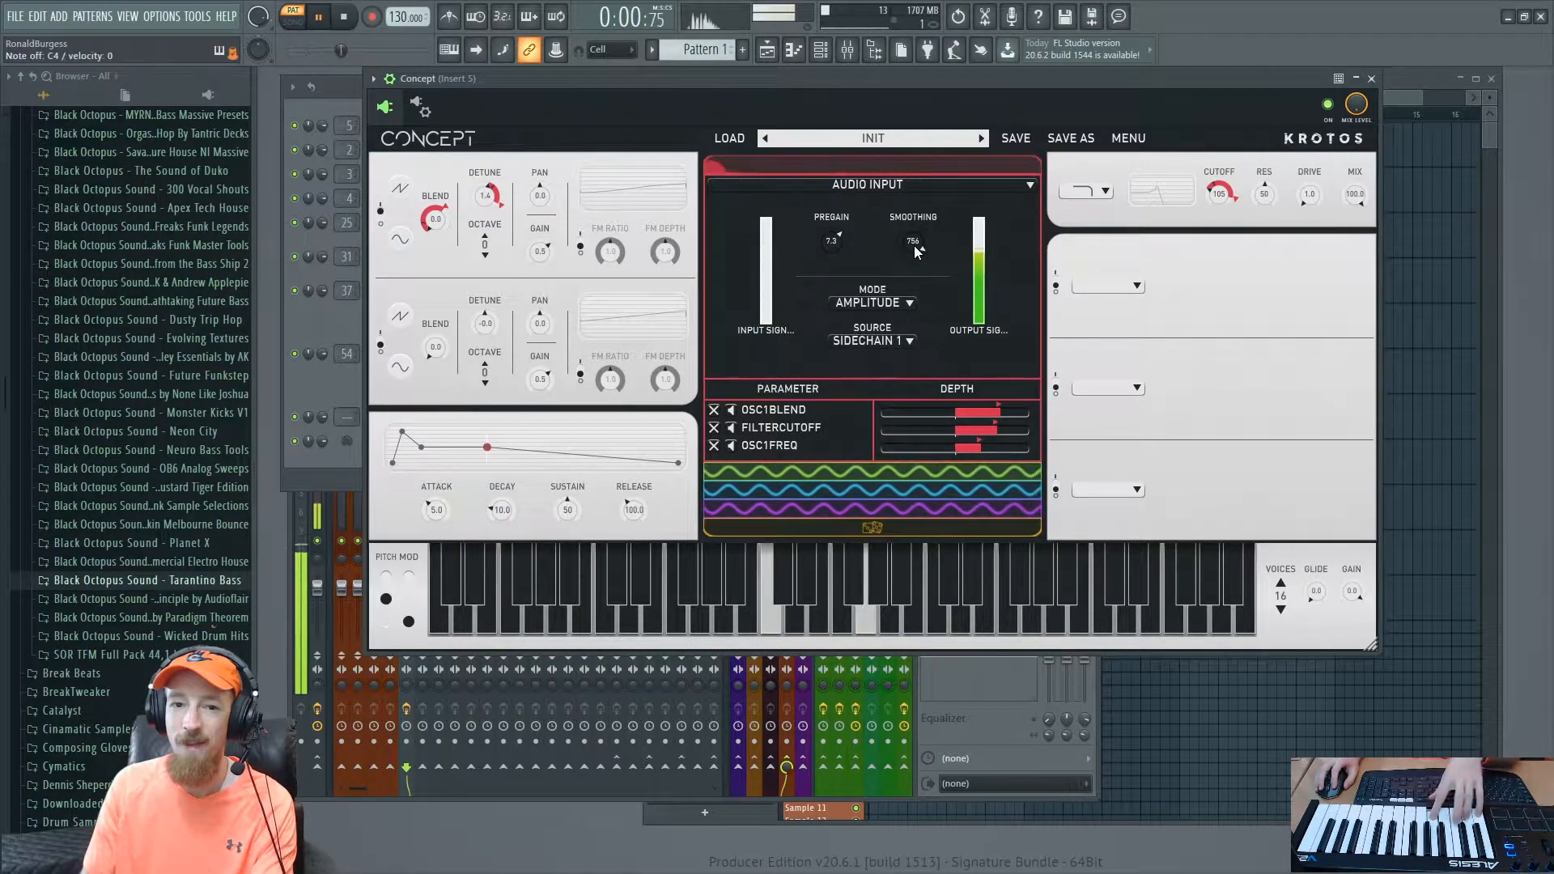
Step: Route the snare and hat to mixer insert 5 and program snare hits on steps 3, 7, 11 and 15
left_click(356, 150)
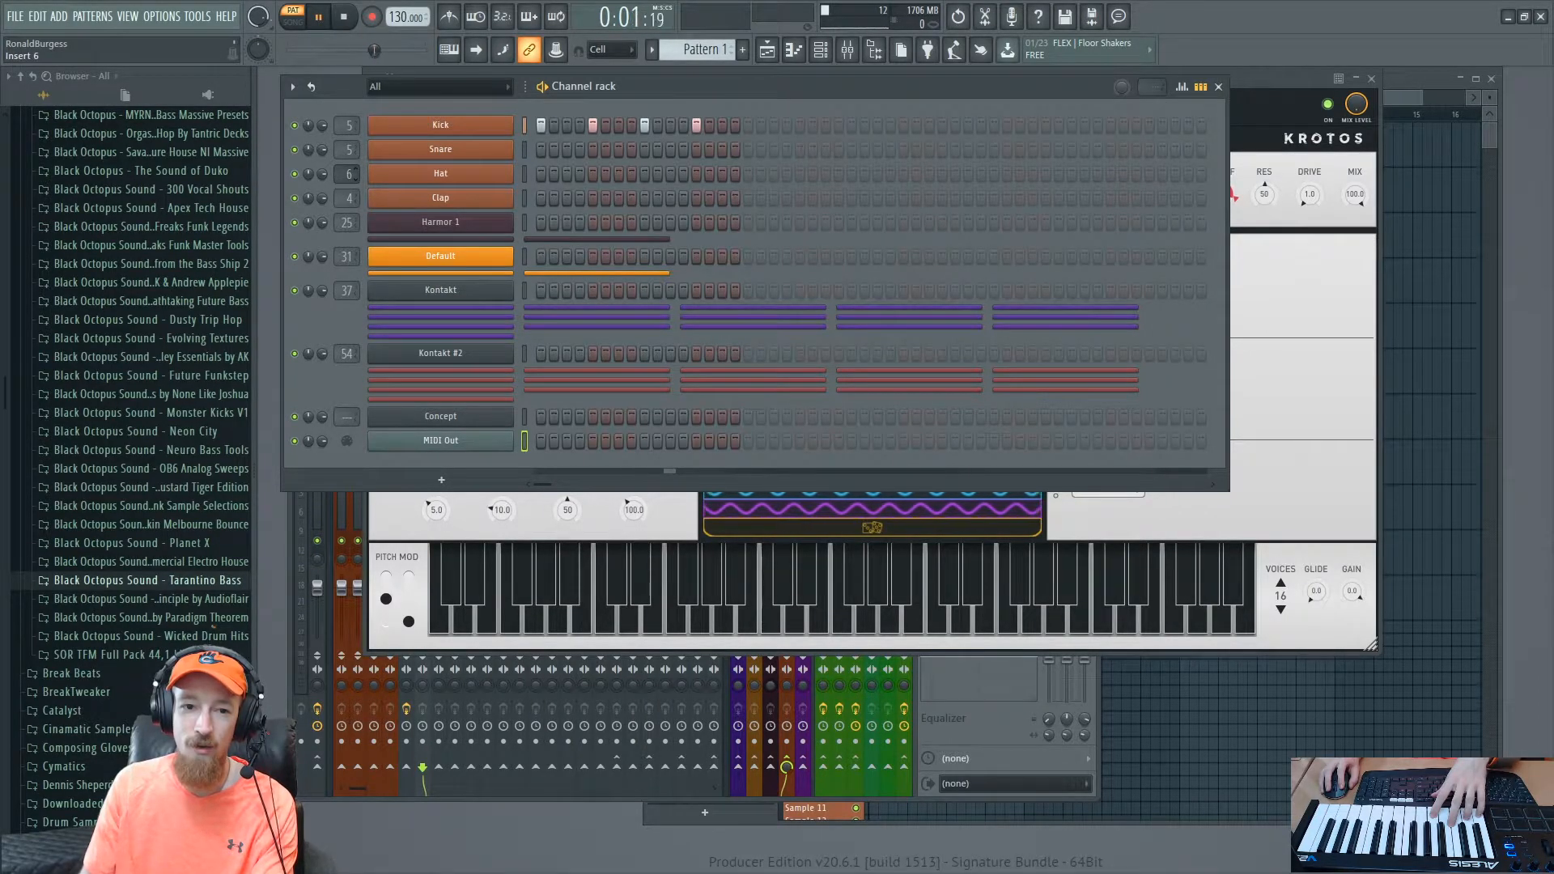
left_click(566, 151)
left_click(619, 149)
left_click(670, 149)
left_click(722, 149)
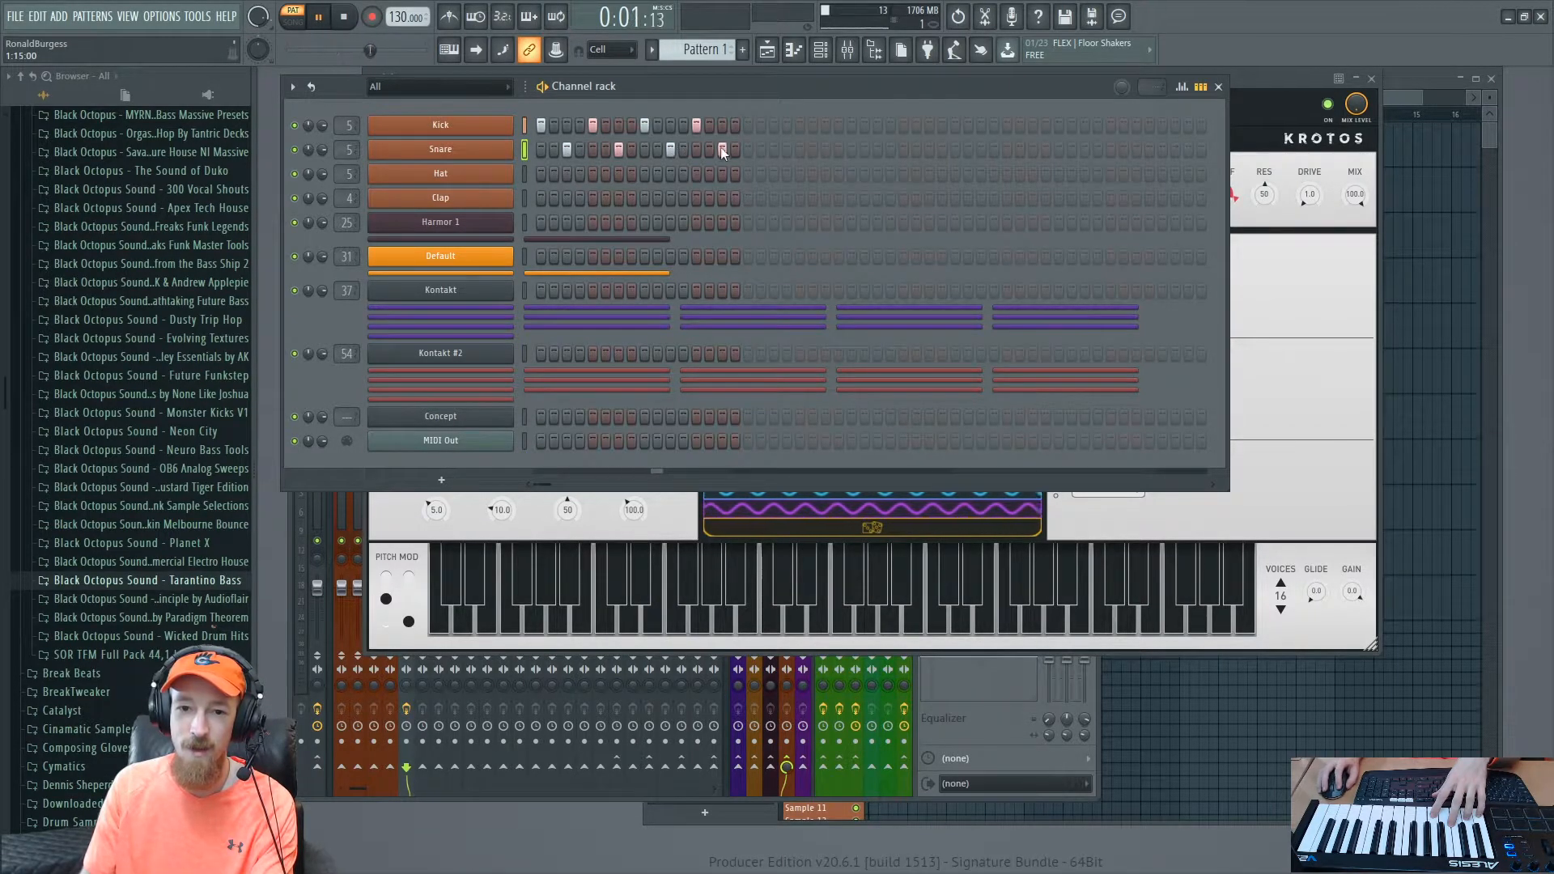
Step: Fill the hat channel with a hit every two steps and return to the Concept window
right_click(510, 171)
left_click(740, 226)
left_click(1298, 353)
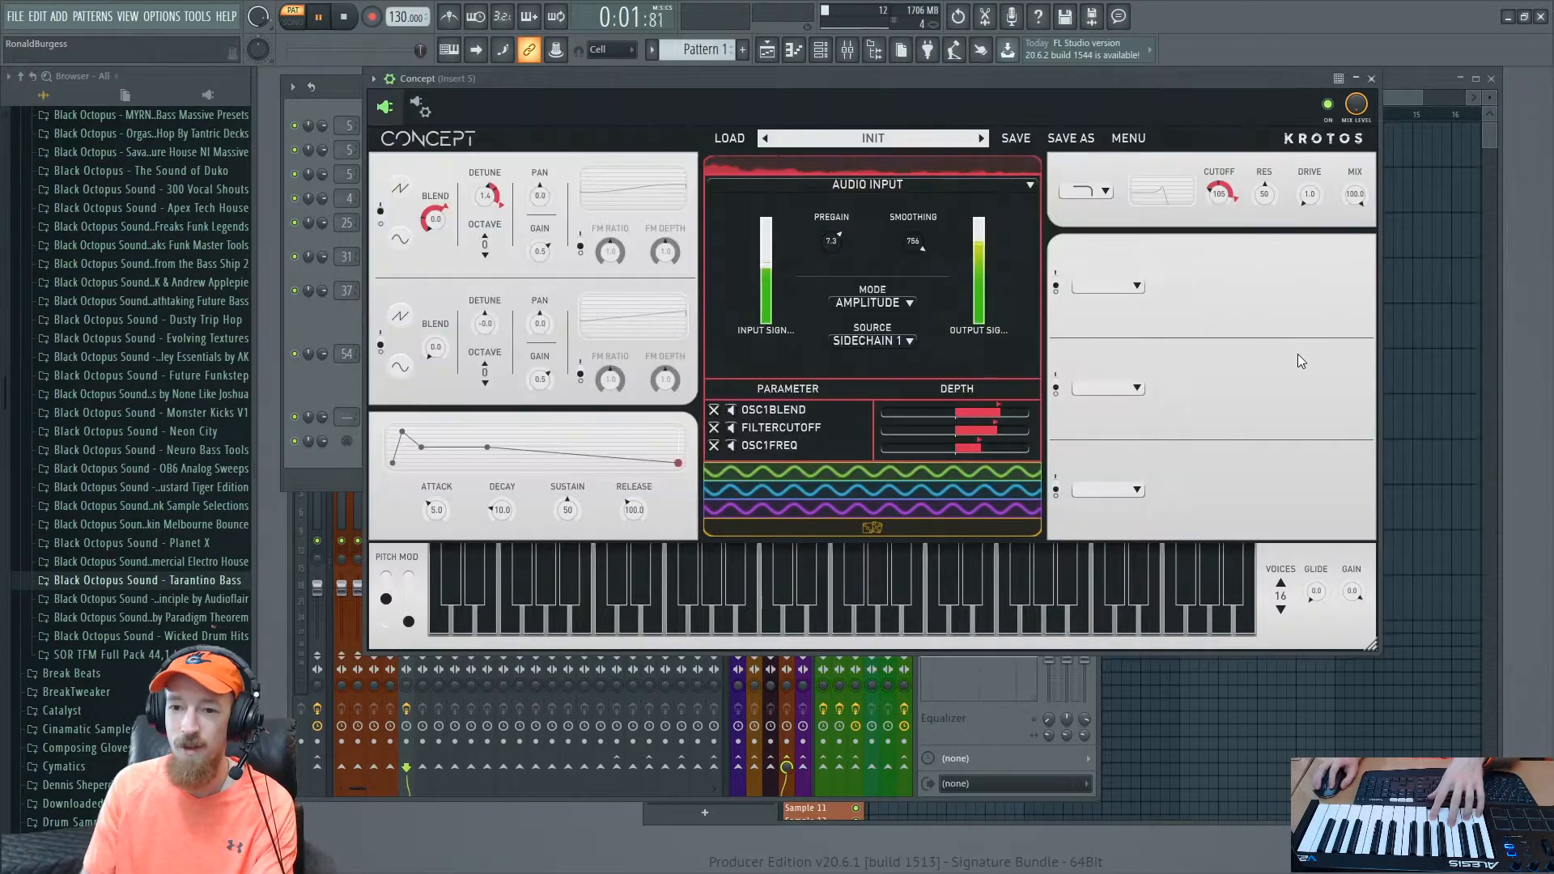
Step: Reselect the MIDI Out channel for playing and set Concept's audio input smoothing to 10 ms and pregain to 4.8 dB
left_click_drag(881, 79, 899, 79)
left_click(316, 395)
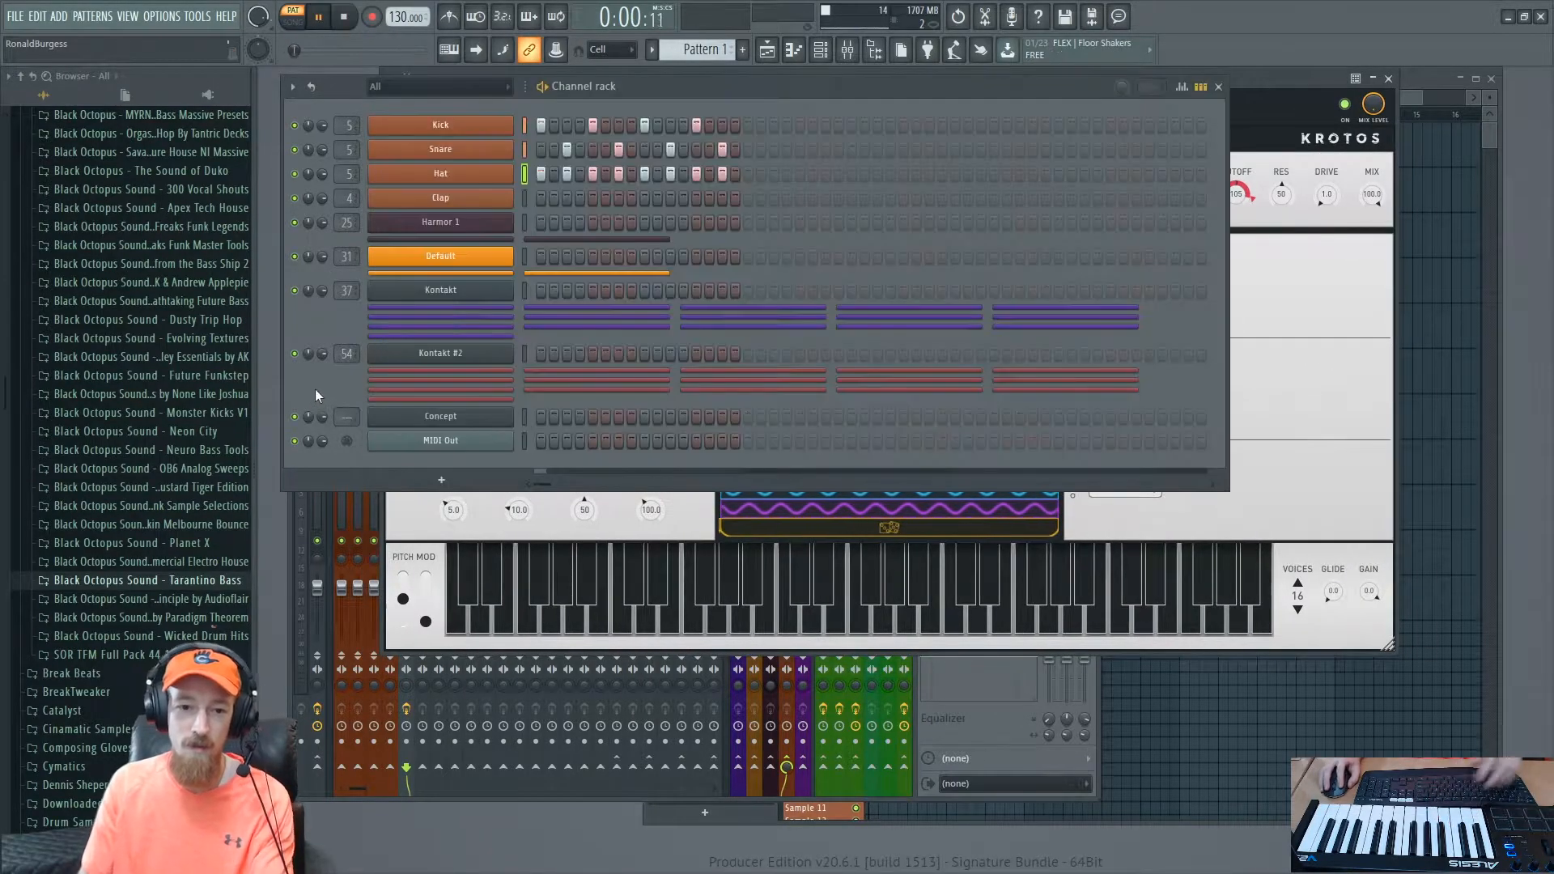
left_click(450, 440)
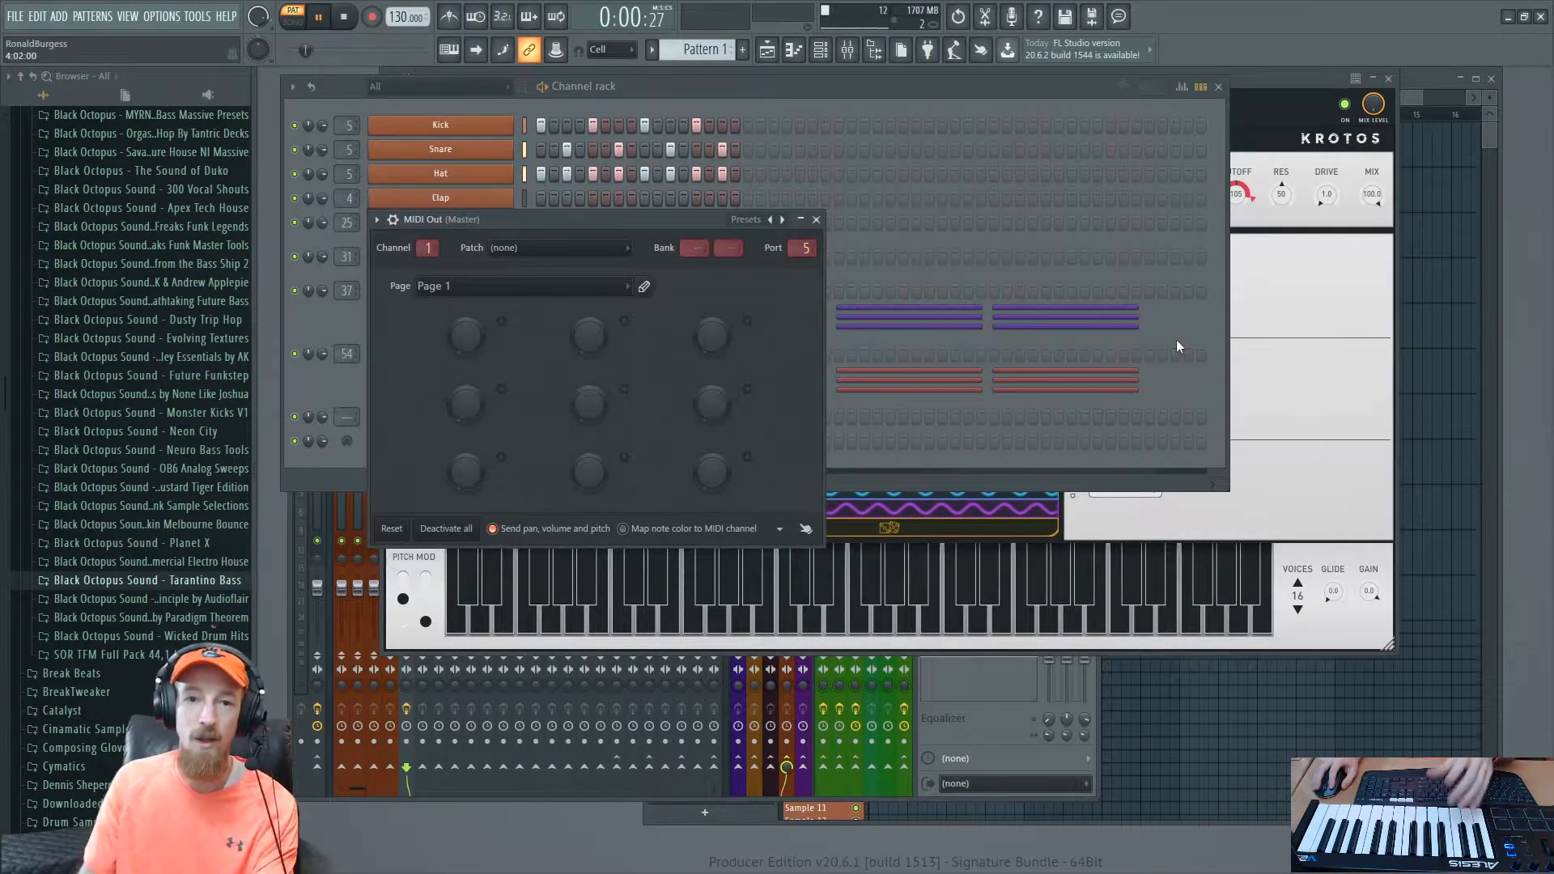
left_click(1274, 81)
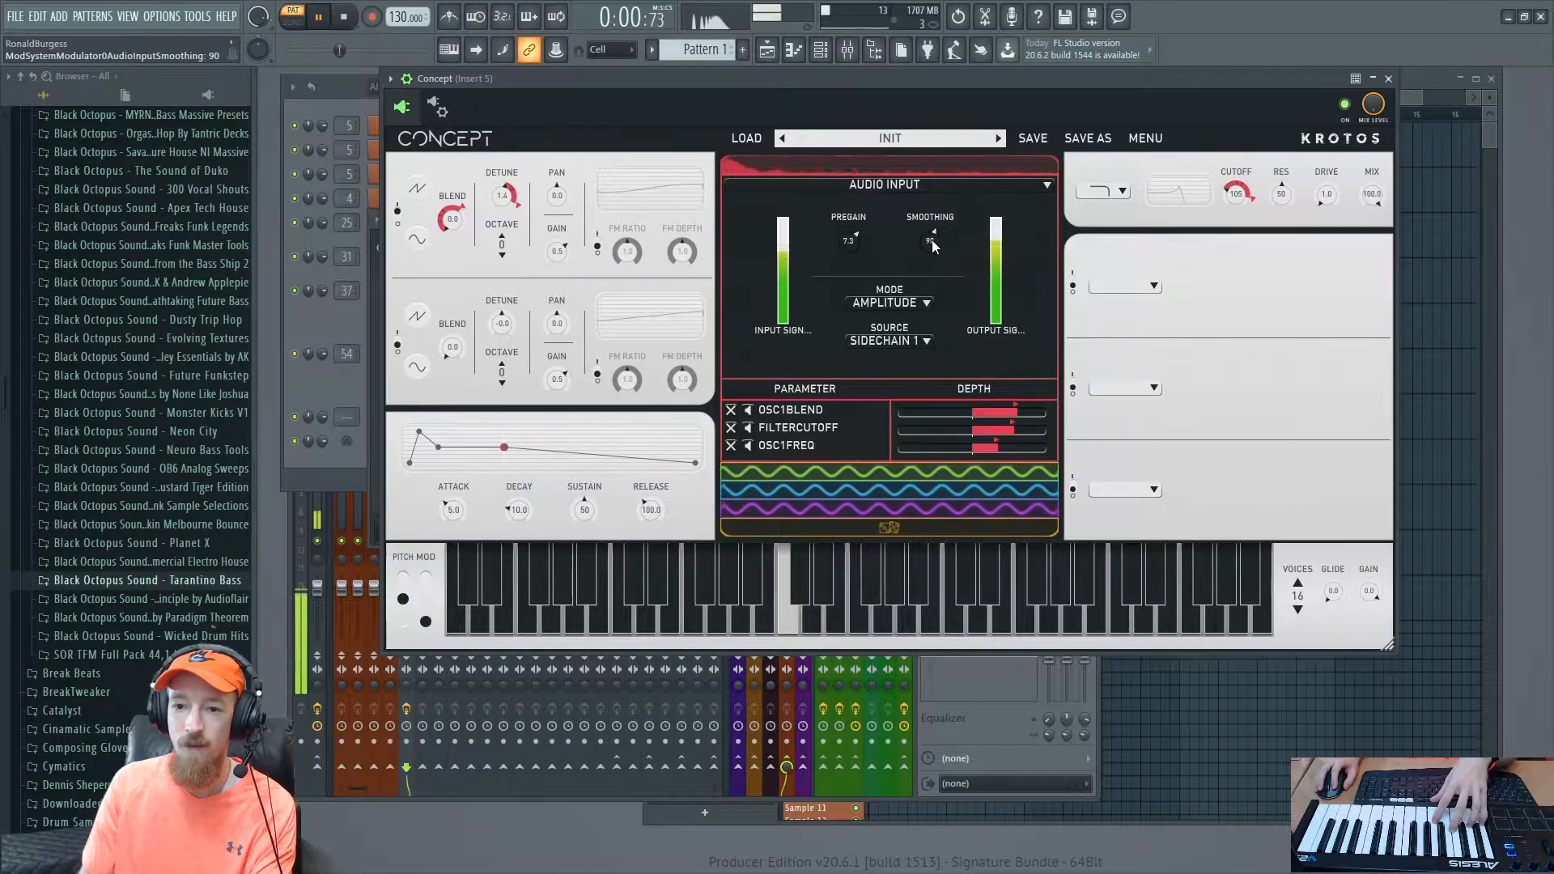
left_click_drag(926, 239, 842, 245)
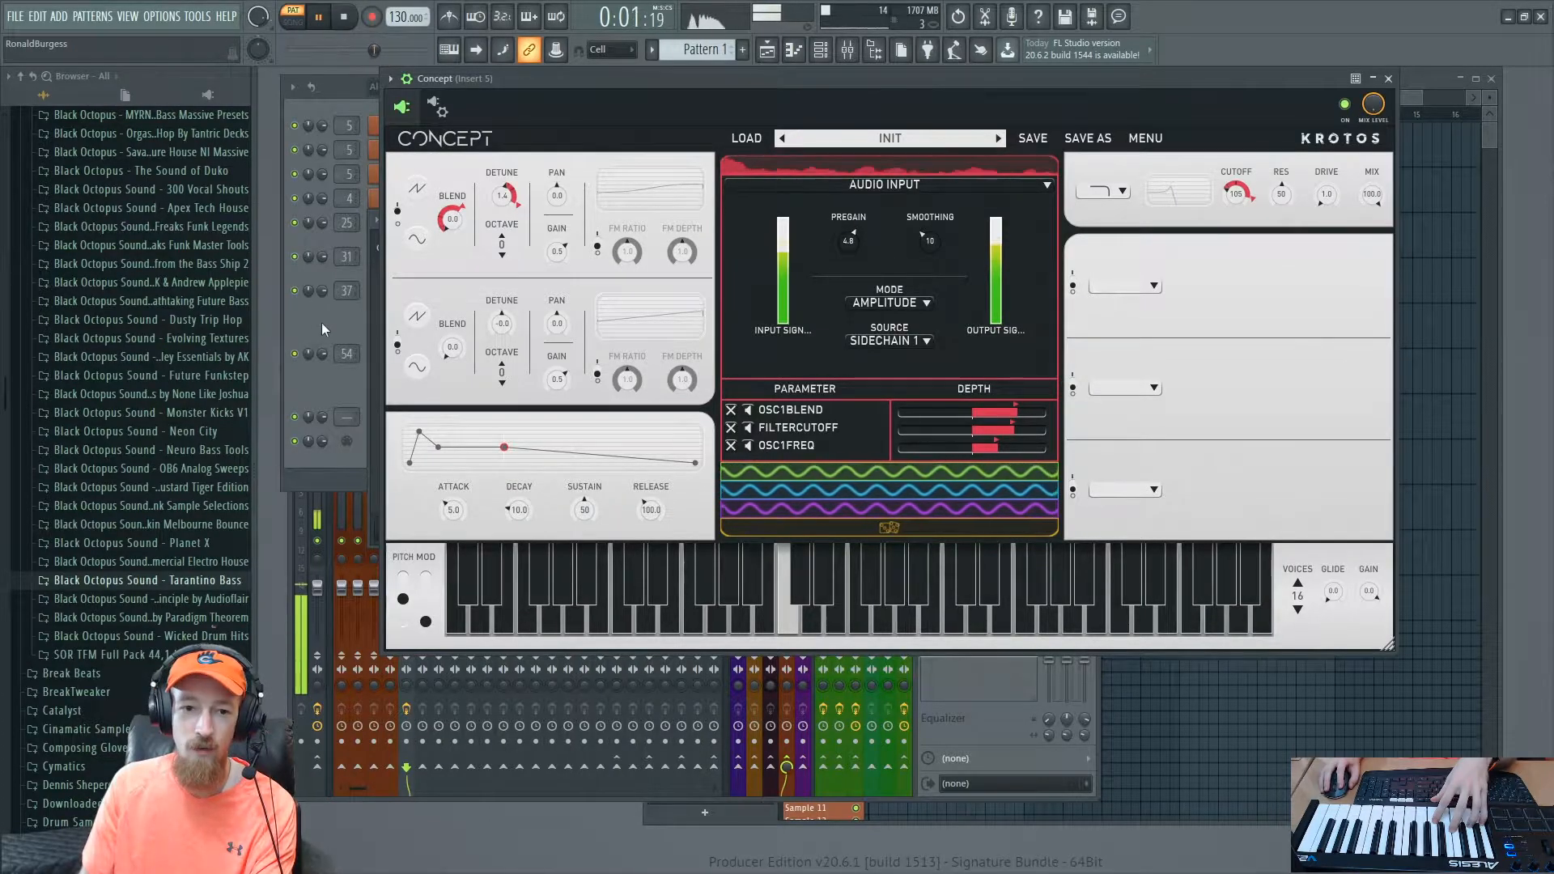
Step: Fill the hat channel with hits on all 16 steps, removing the extra hit on step 17
left_click(322, 328)
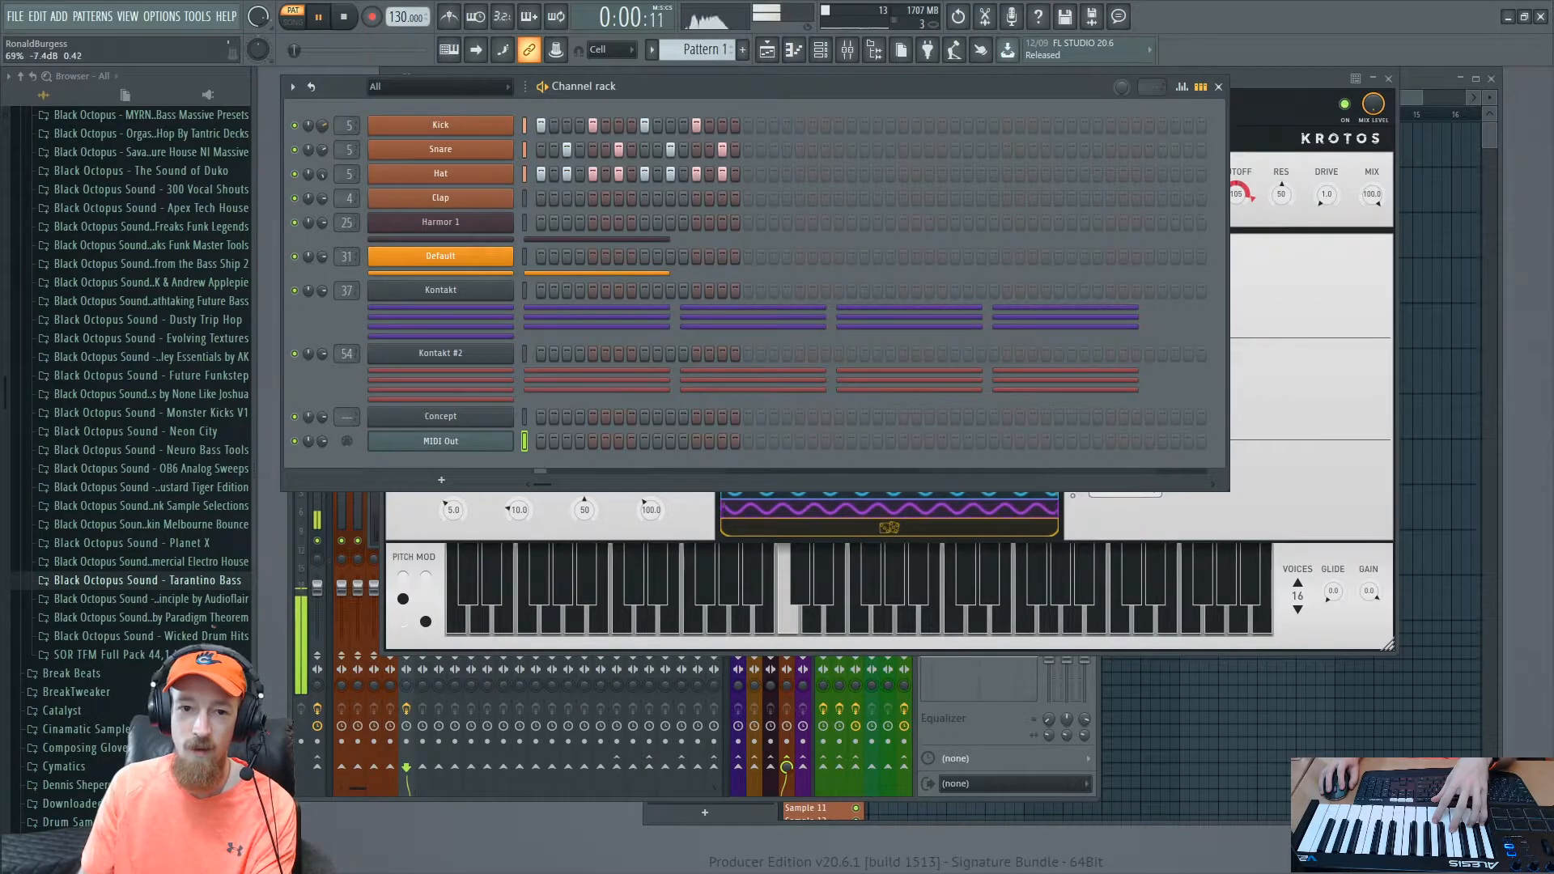
left_click_drag(555, 175, 751, 171)
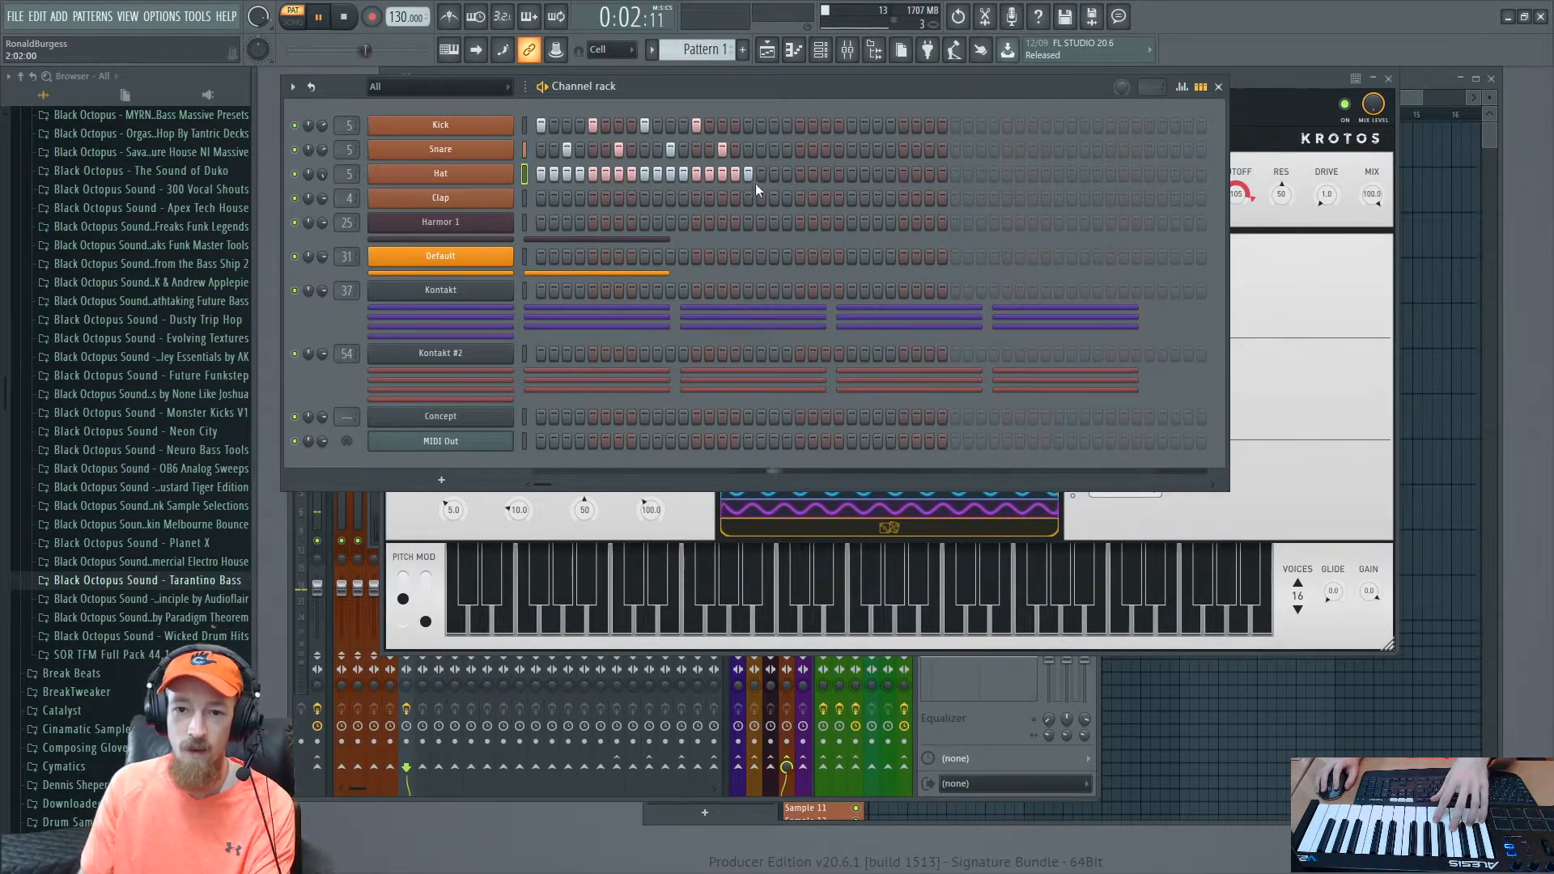
right_click(746, 172)
Step: Reselect the MIDI Out channel for playing and raise Concept's audio input pregain to 10.4 dB
left_click(480, 442)
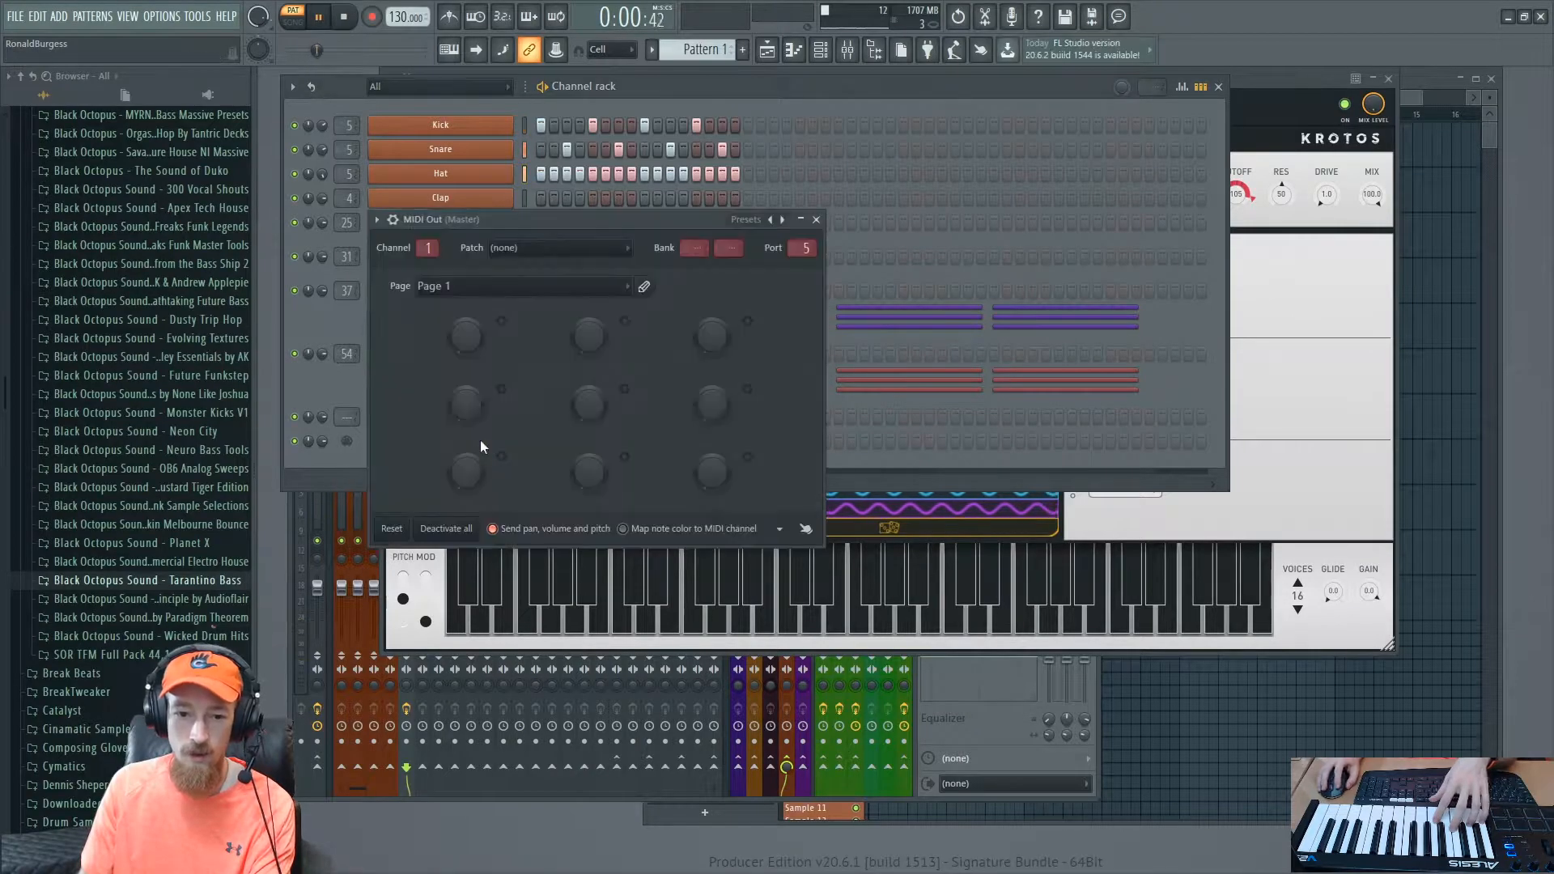
left_click(1261, 287)
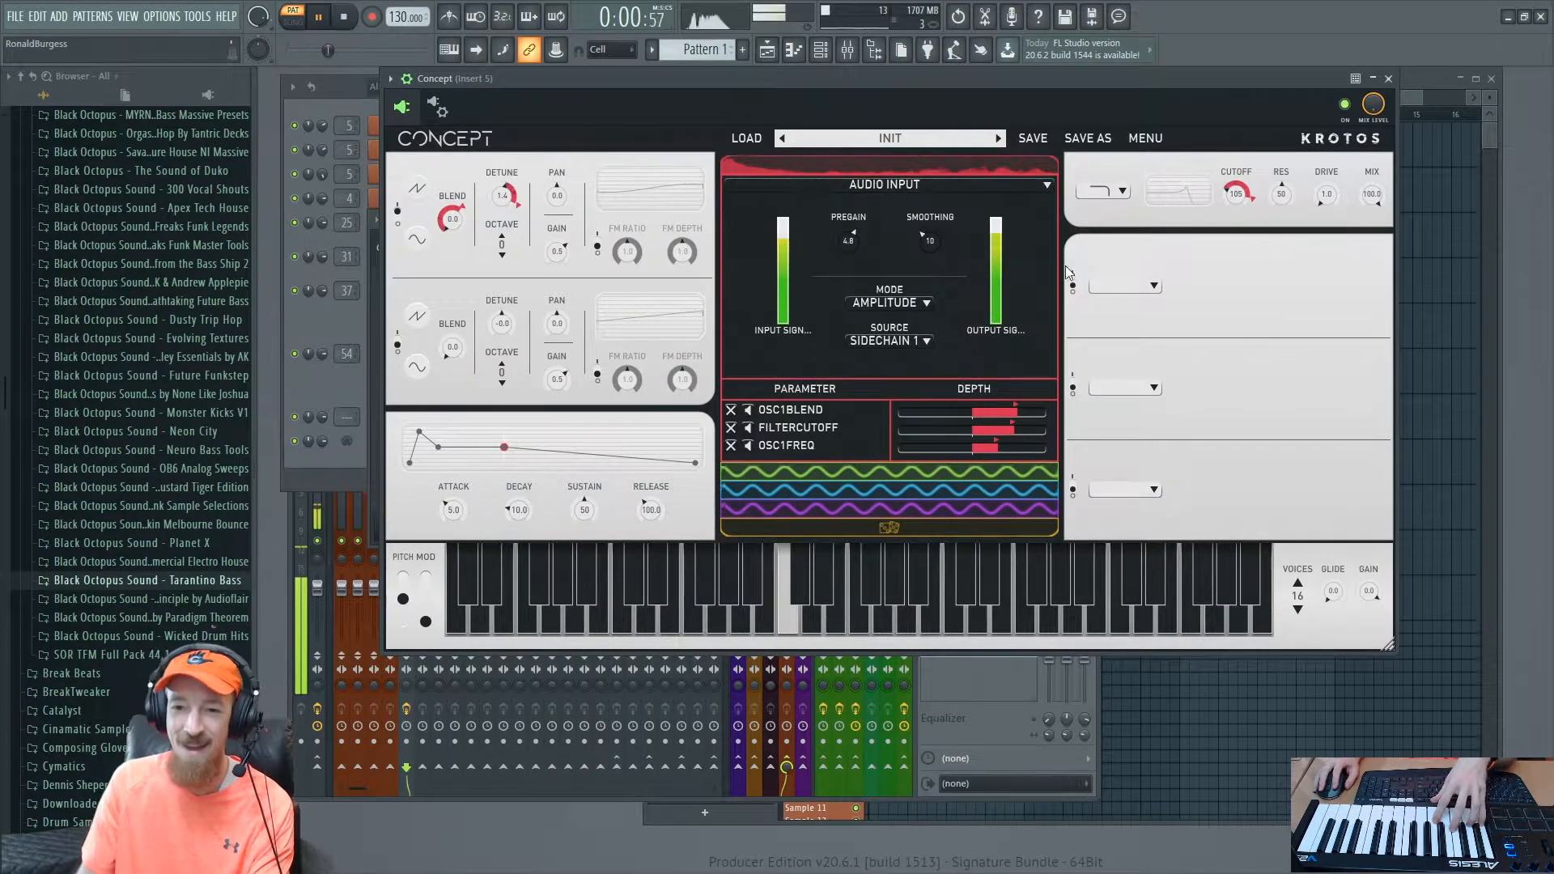
left_click_drag(846, 244, 843, 225)
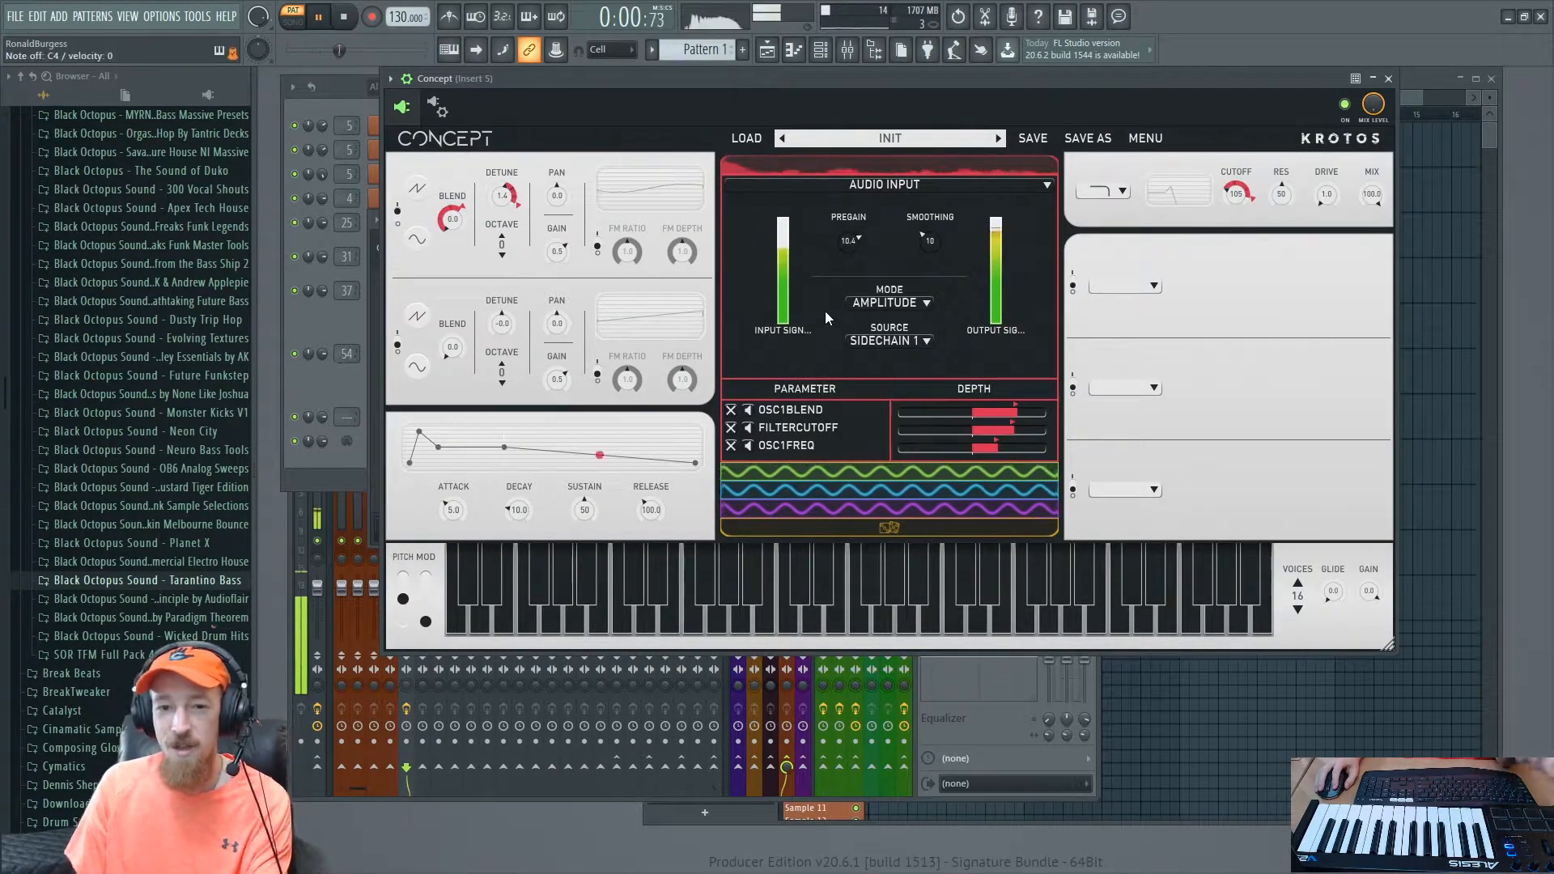
Step: Enable FM on oscillator 1 and assign its FM ratio to the audio input modulator with a depth of -0.39
left_click(599, 246)
mouse_move(632, 245)
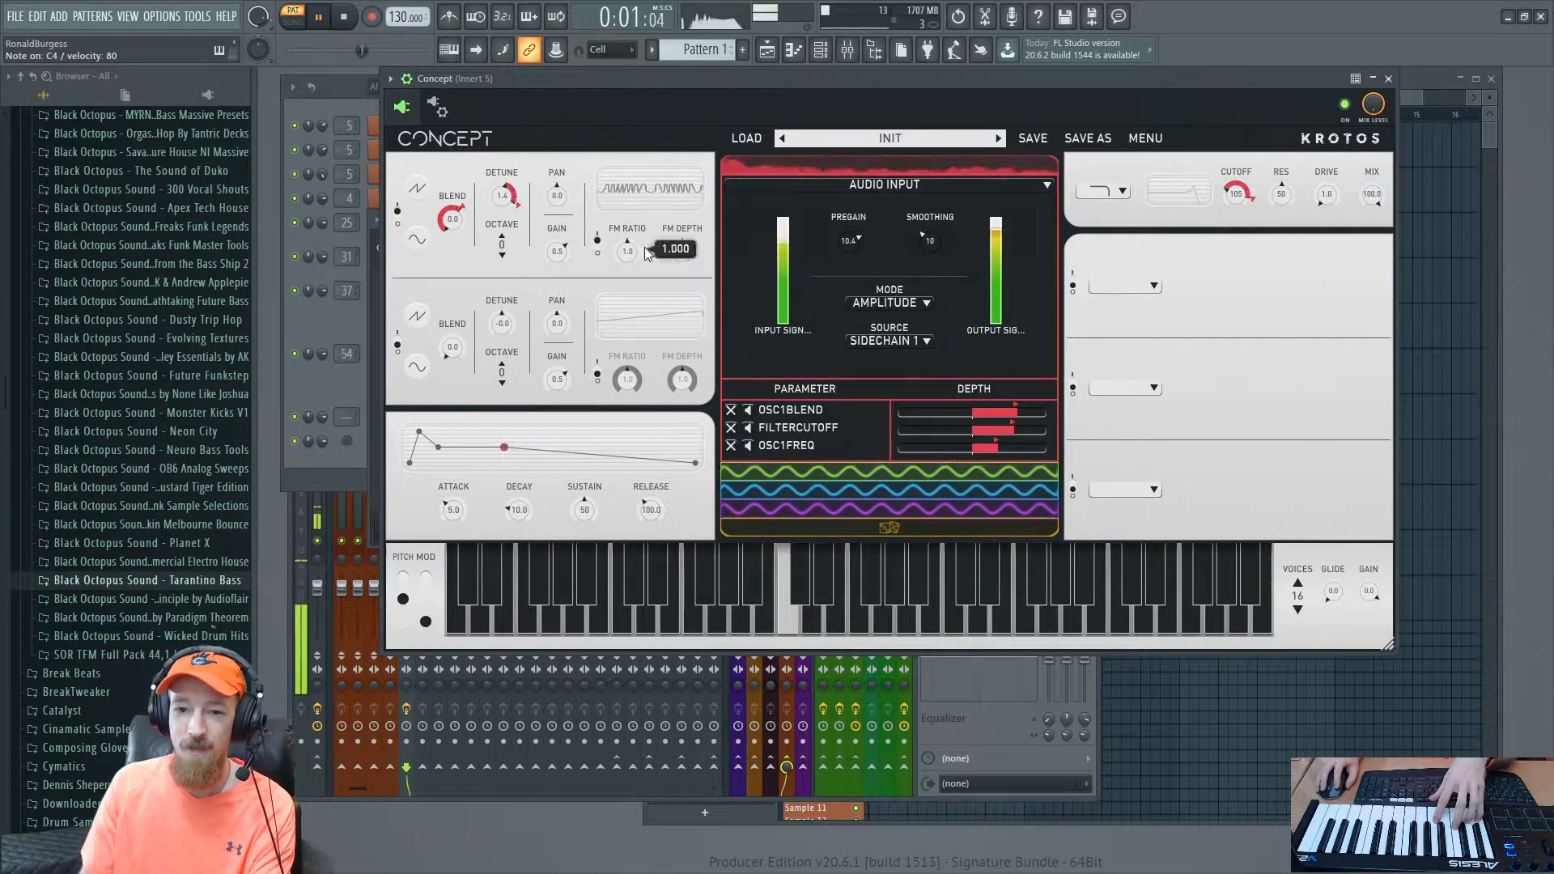
left_click_drag(633, 245, 634, 235)
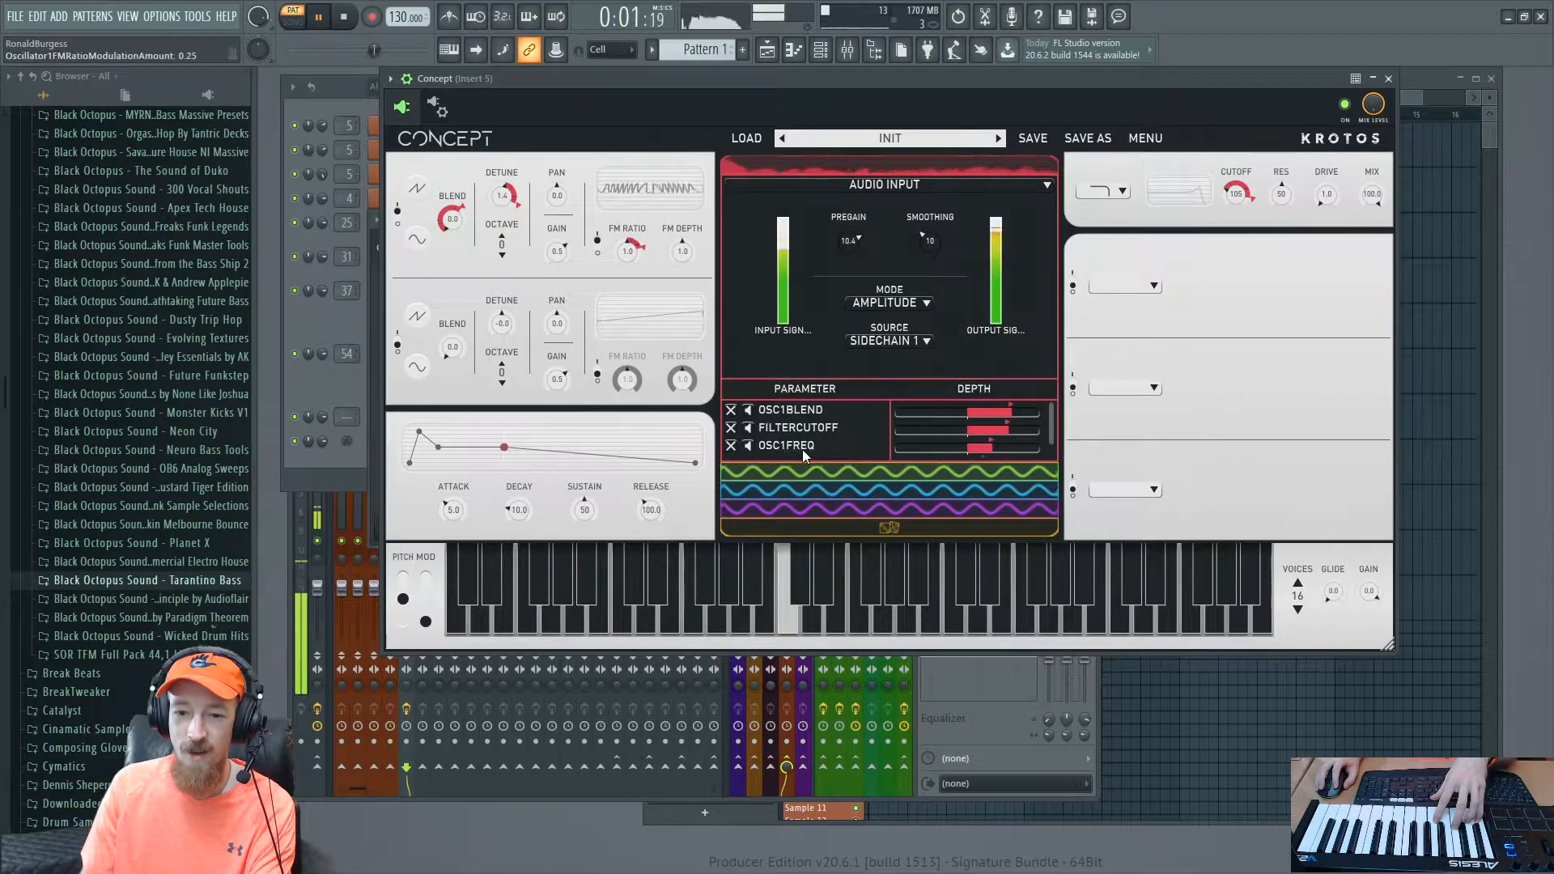
left_click_drag(1051, 416, 939, 450)
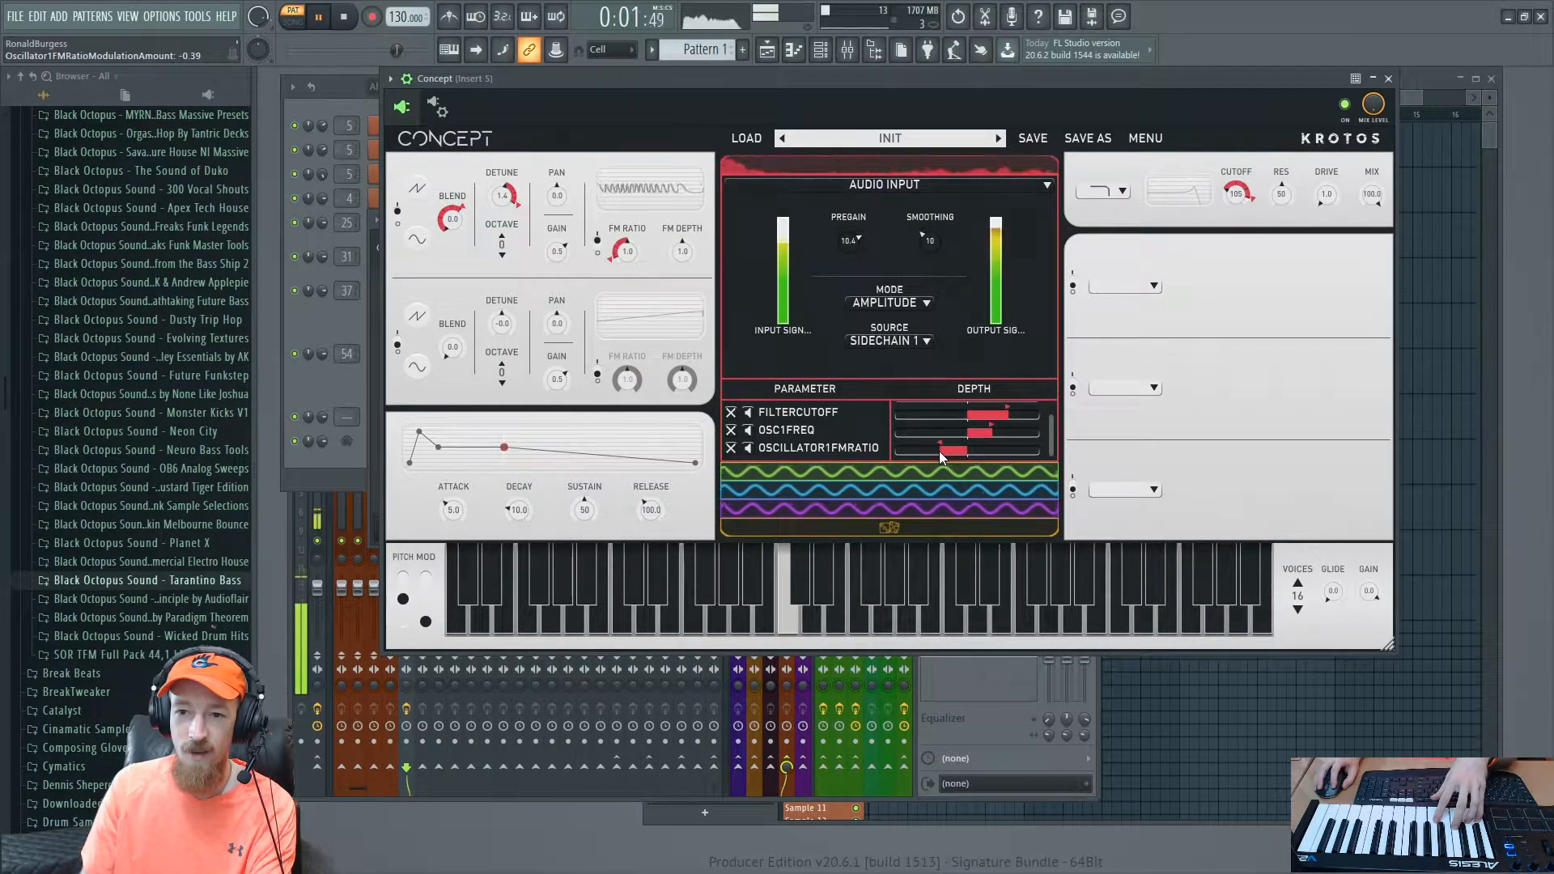
Step: Set the filter to cutoff 20 Hz with a modulation depth of 0.48, resonance 73 and drive 37.0
mouse_move(1235, 195)
left_mouse_down()
mouse_move(1236, 226)
mouse_move(1237, 186)
mouse_move(1217, 207)
left_mouse_up()
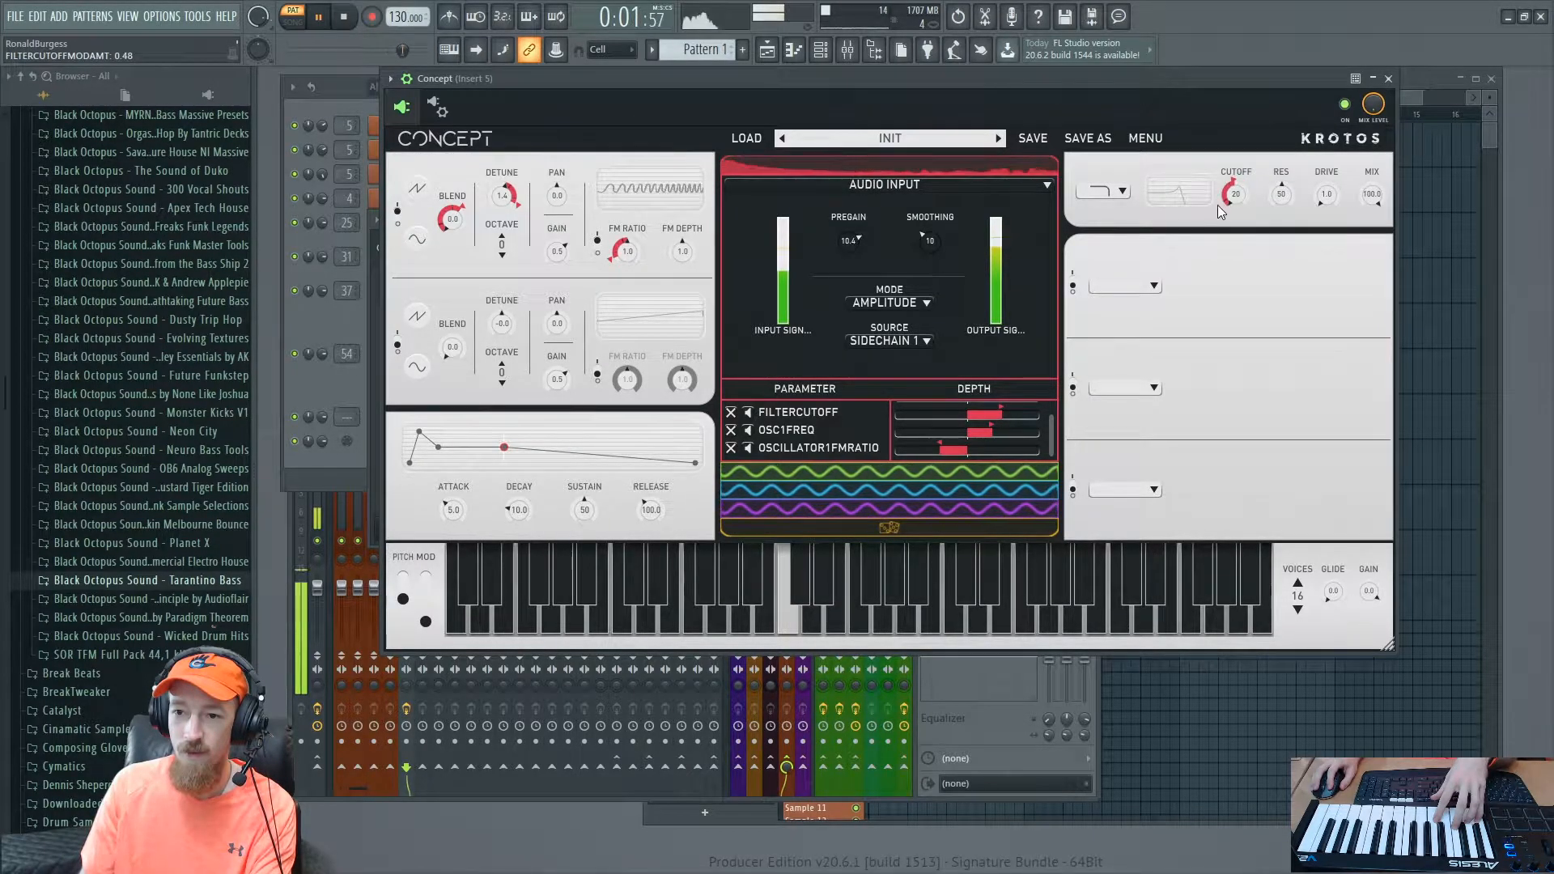
left_click_drag(1282, 191, 1323, 125)
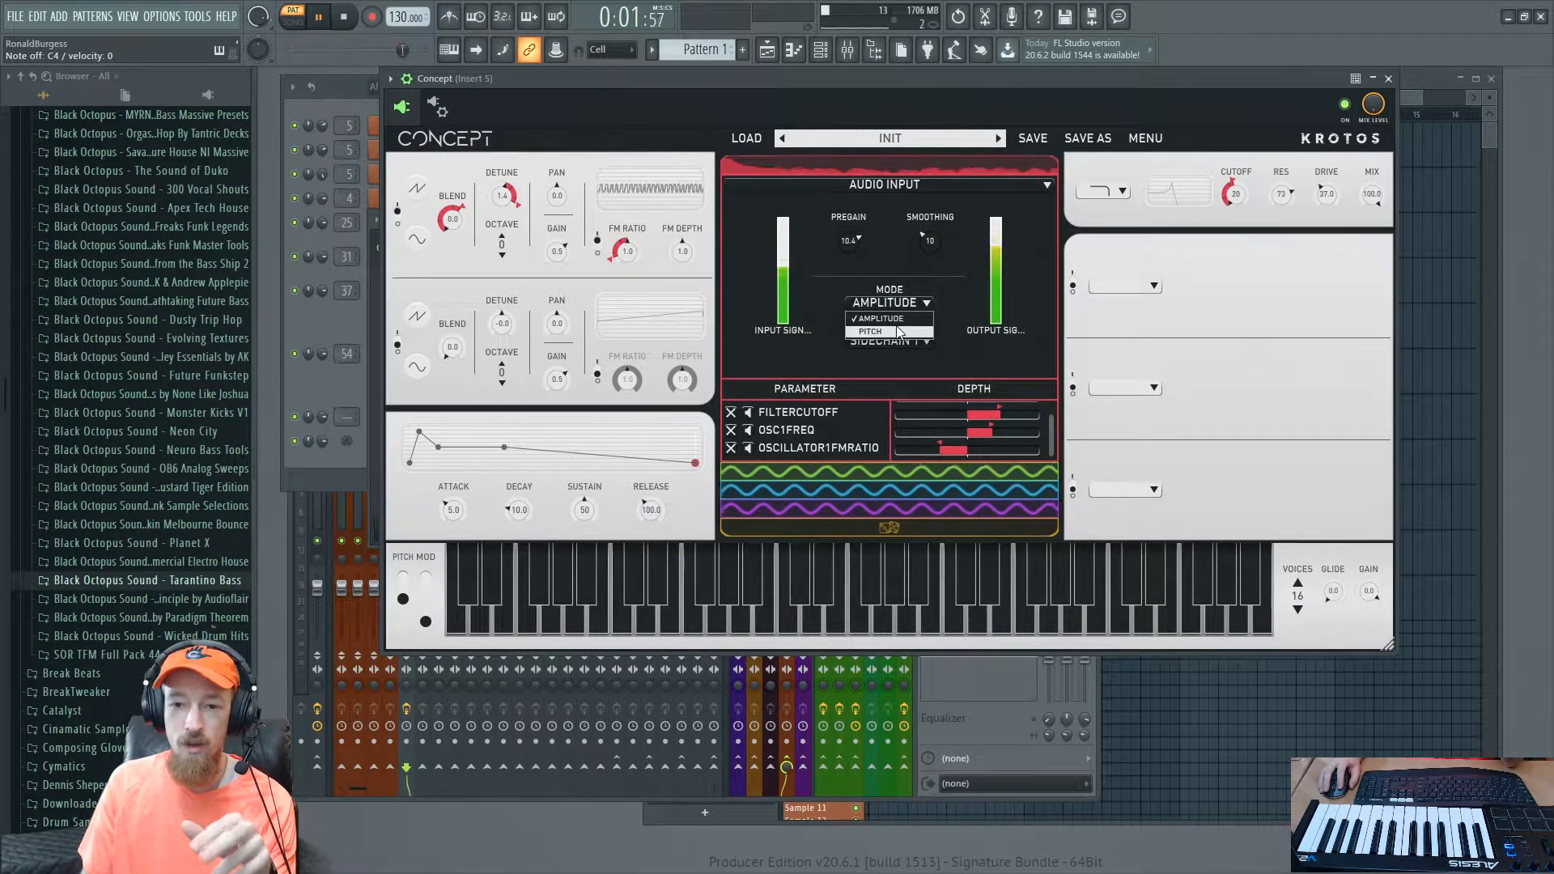
Step: Switch the audio input modulator's mode to Pitch and choose the first of its two pitch scaling options
left_click(896, 331)
left_click(841, 255)
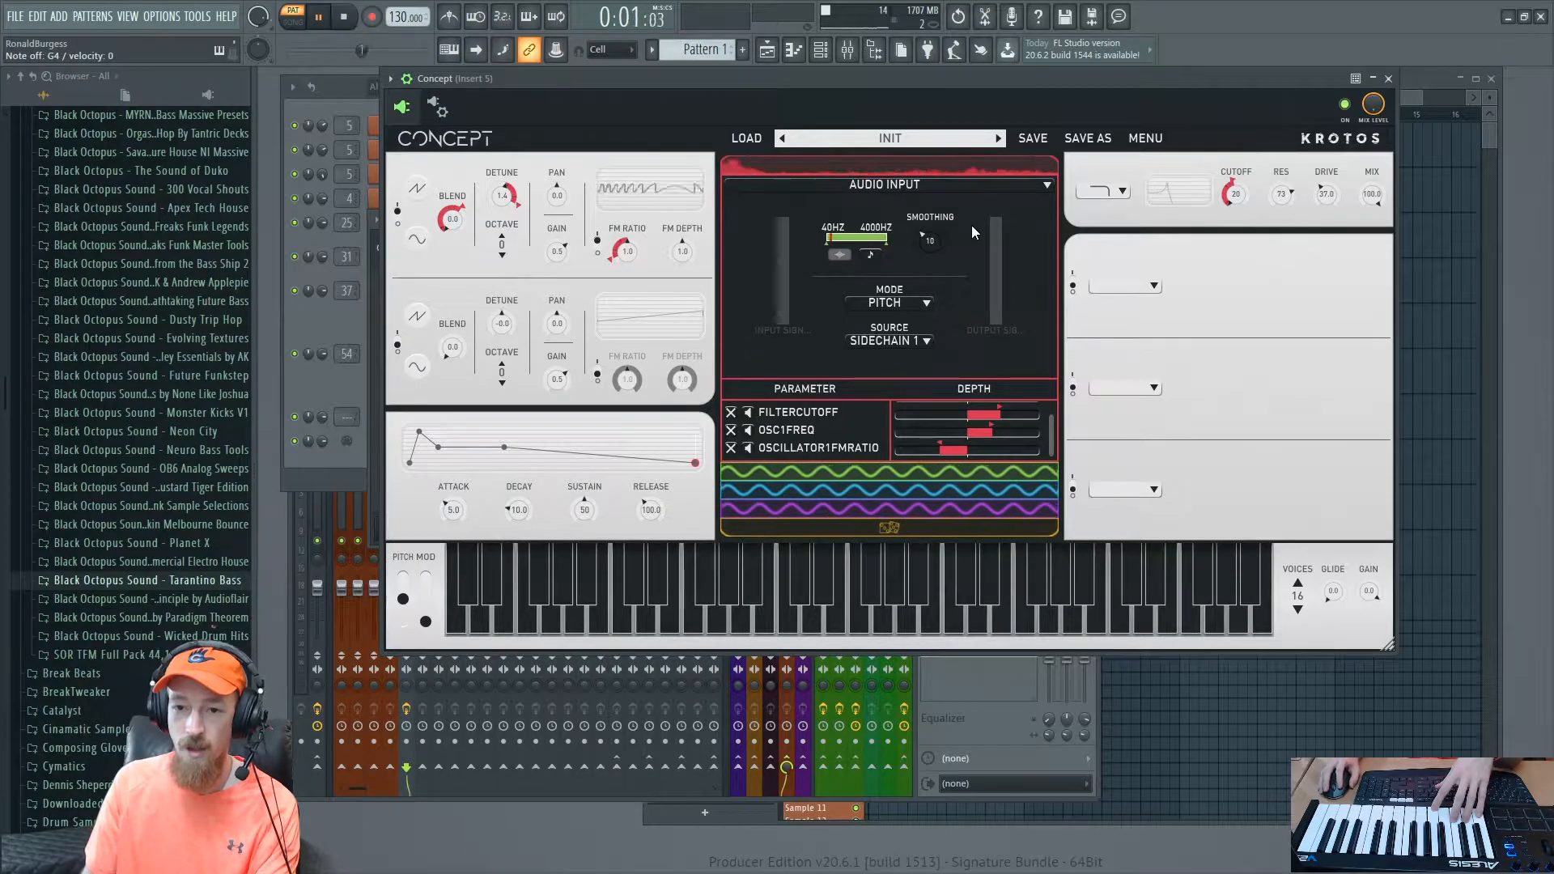
Step: Assign the audio input modulator's own smoothing as a modulation target at full positive depth and set smoothing to 0 ms
left_click_drag(852, 454, 847, 449)
mouse_move(1051, 435)
left_mouse_down()
mouse_move(1051, 464)
mouse_move(983, 443)
mouse_move(1022, 437)
left_mouse_up()
left_click_drag(939, 243, 926, 265)
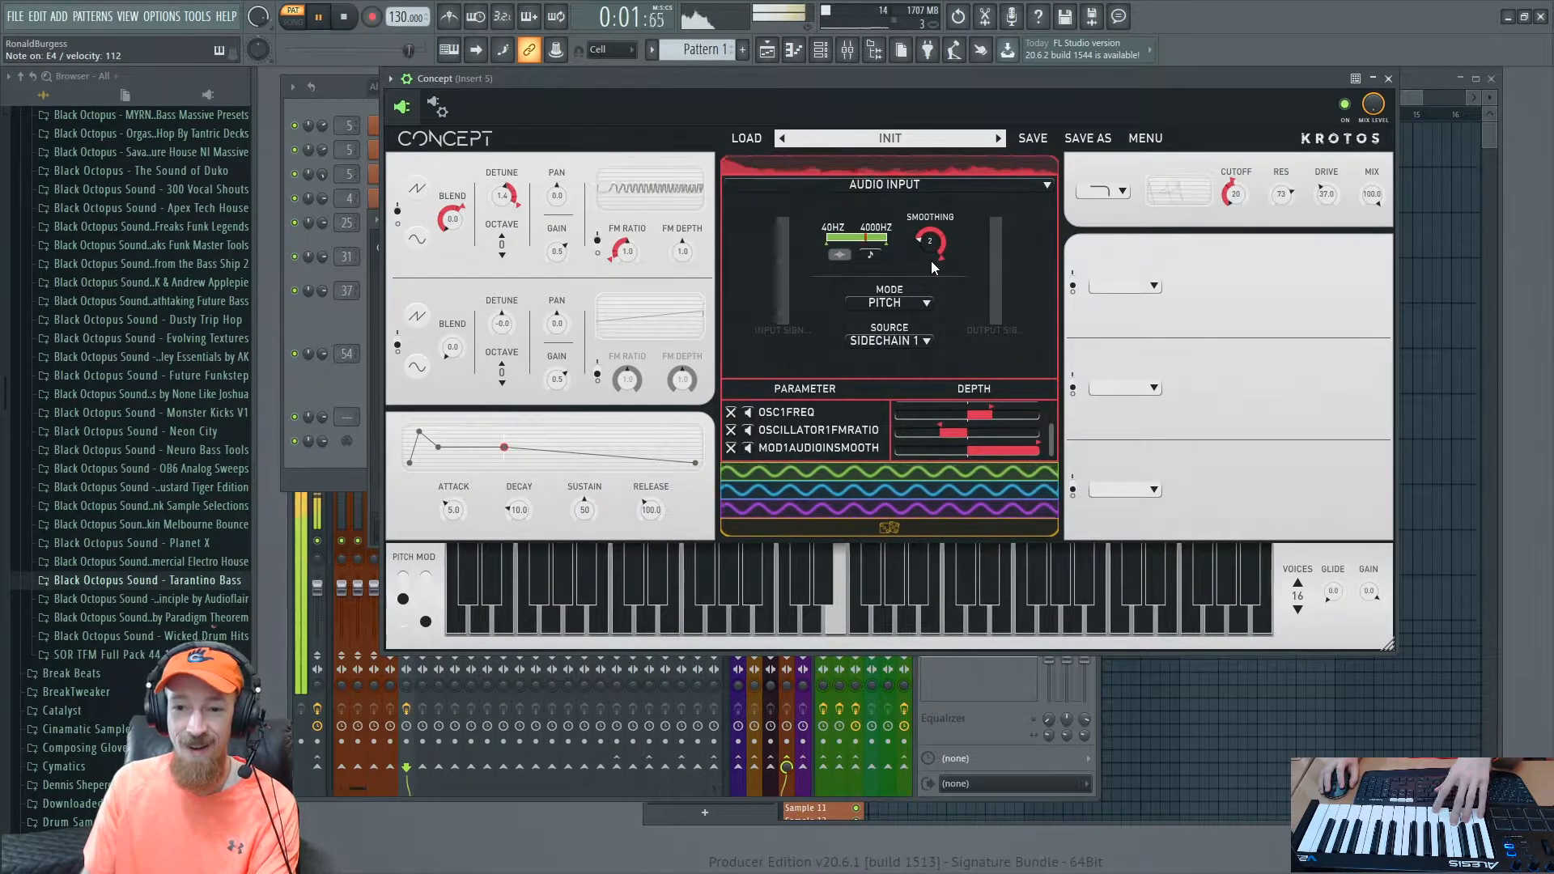
left_click_drag(934, 257, 935, 282)
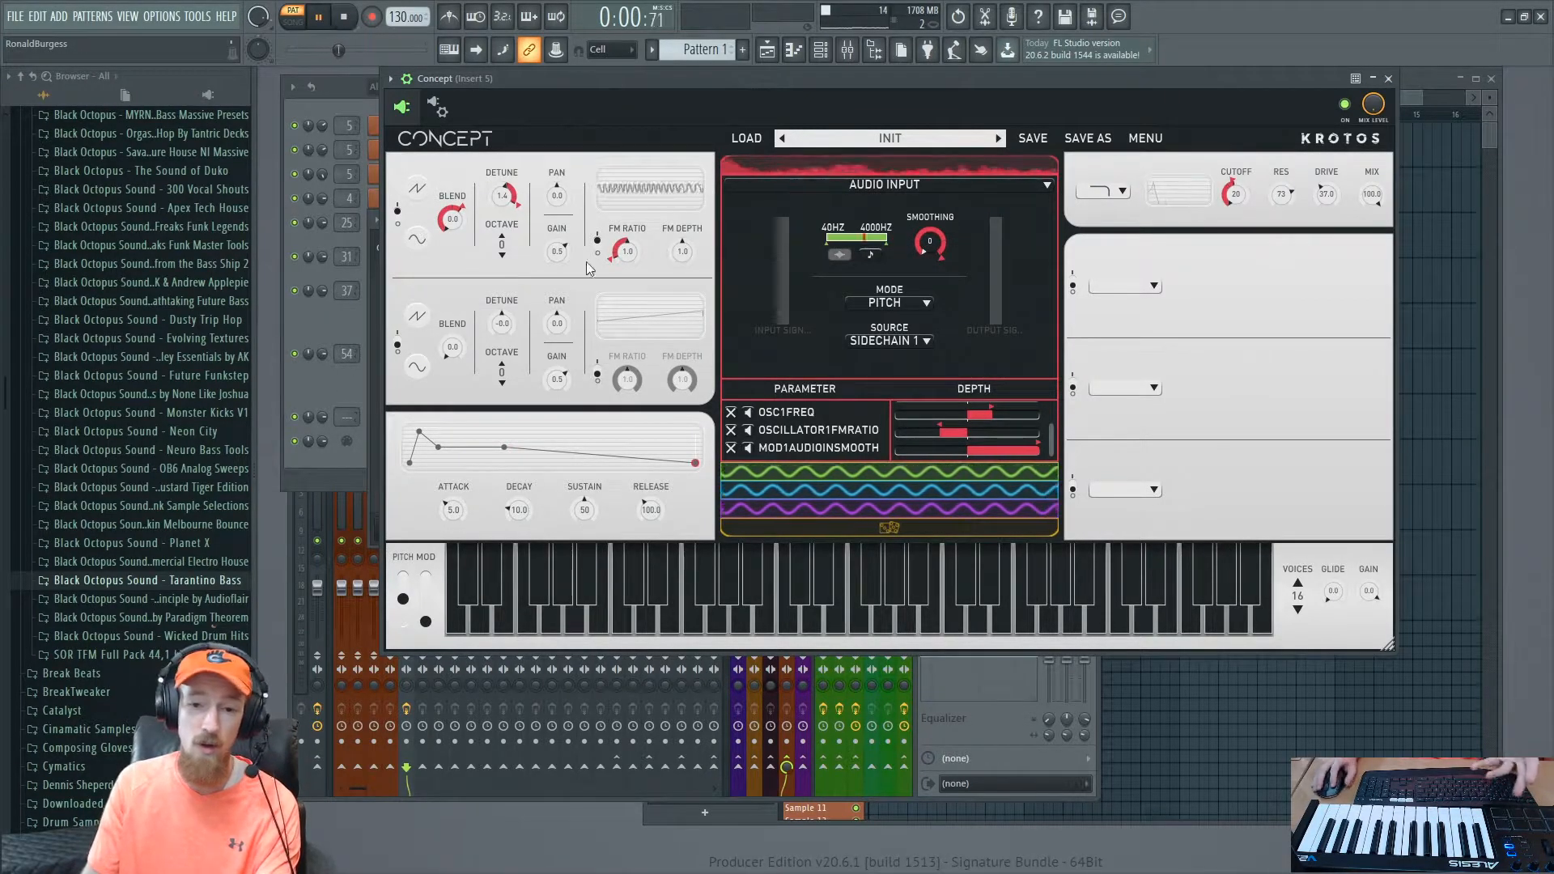
Step: Open the Concept instrument from the channel rack and lengthen the attack of its amplitude envelope
left_click(330, 393)
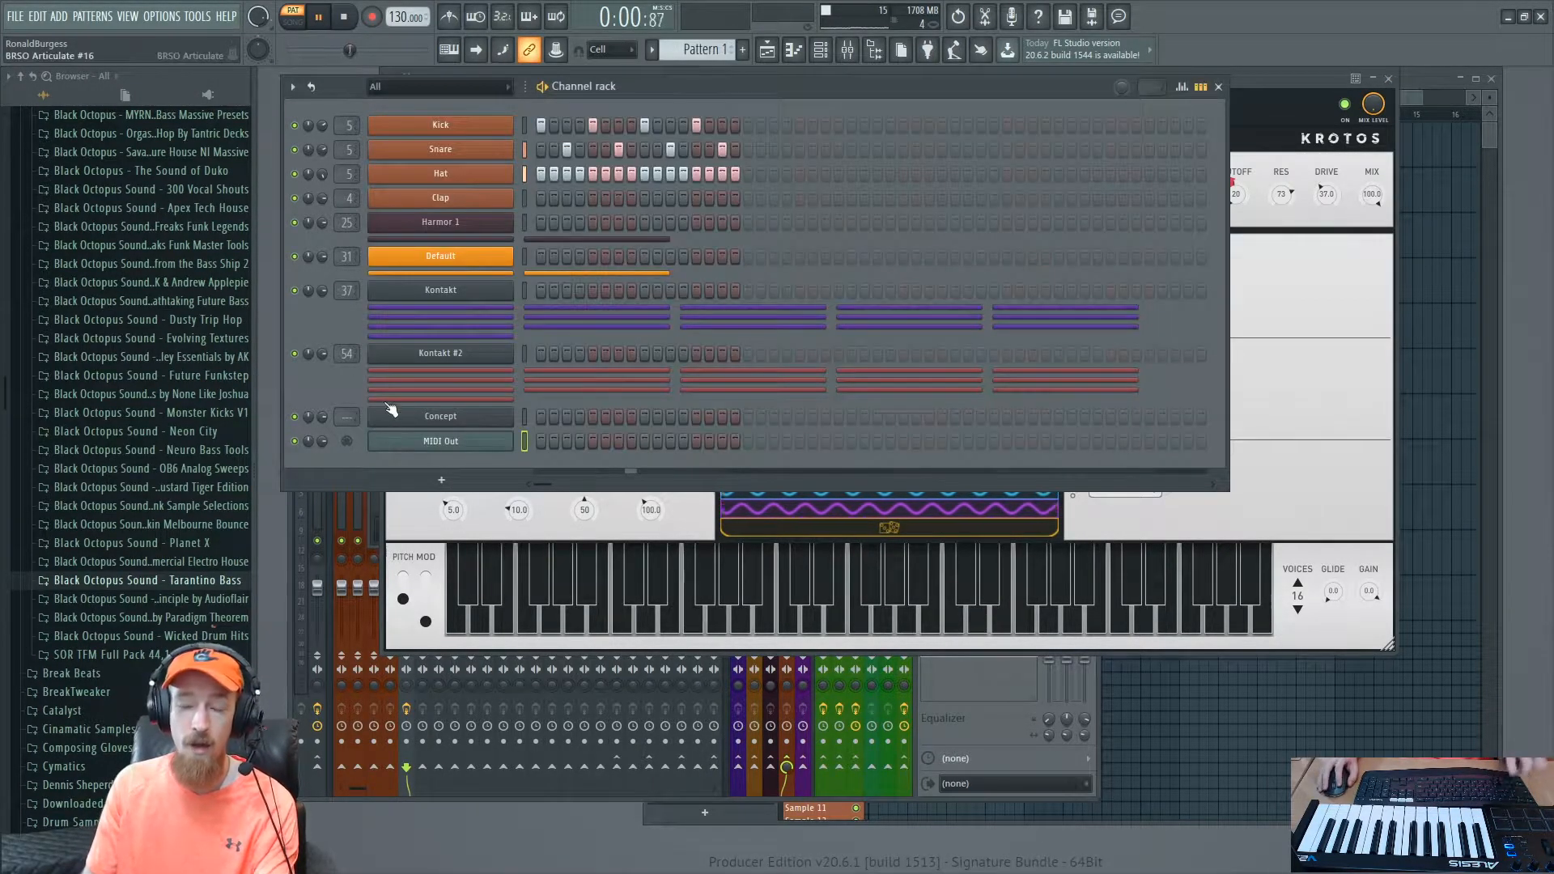
left_click(489, 423)
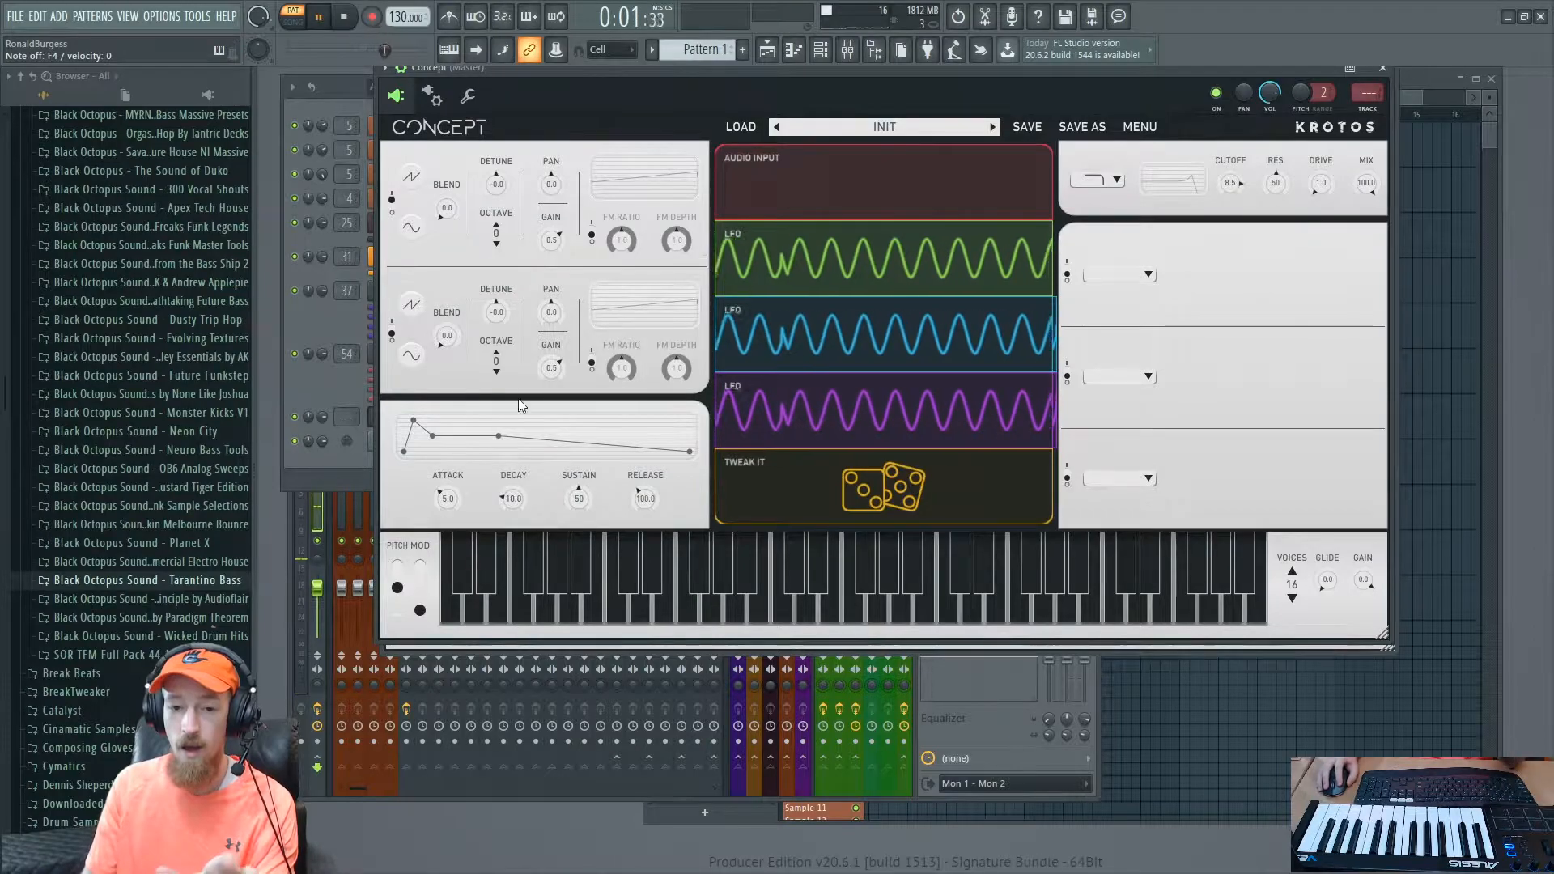
left_click_drag(448, 497, 459, 444)
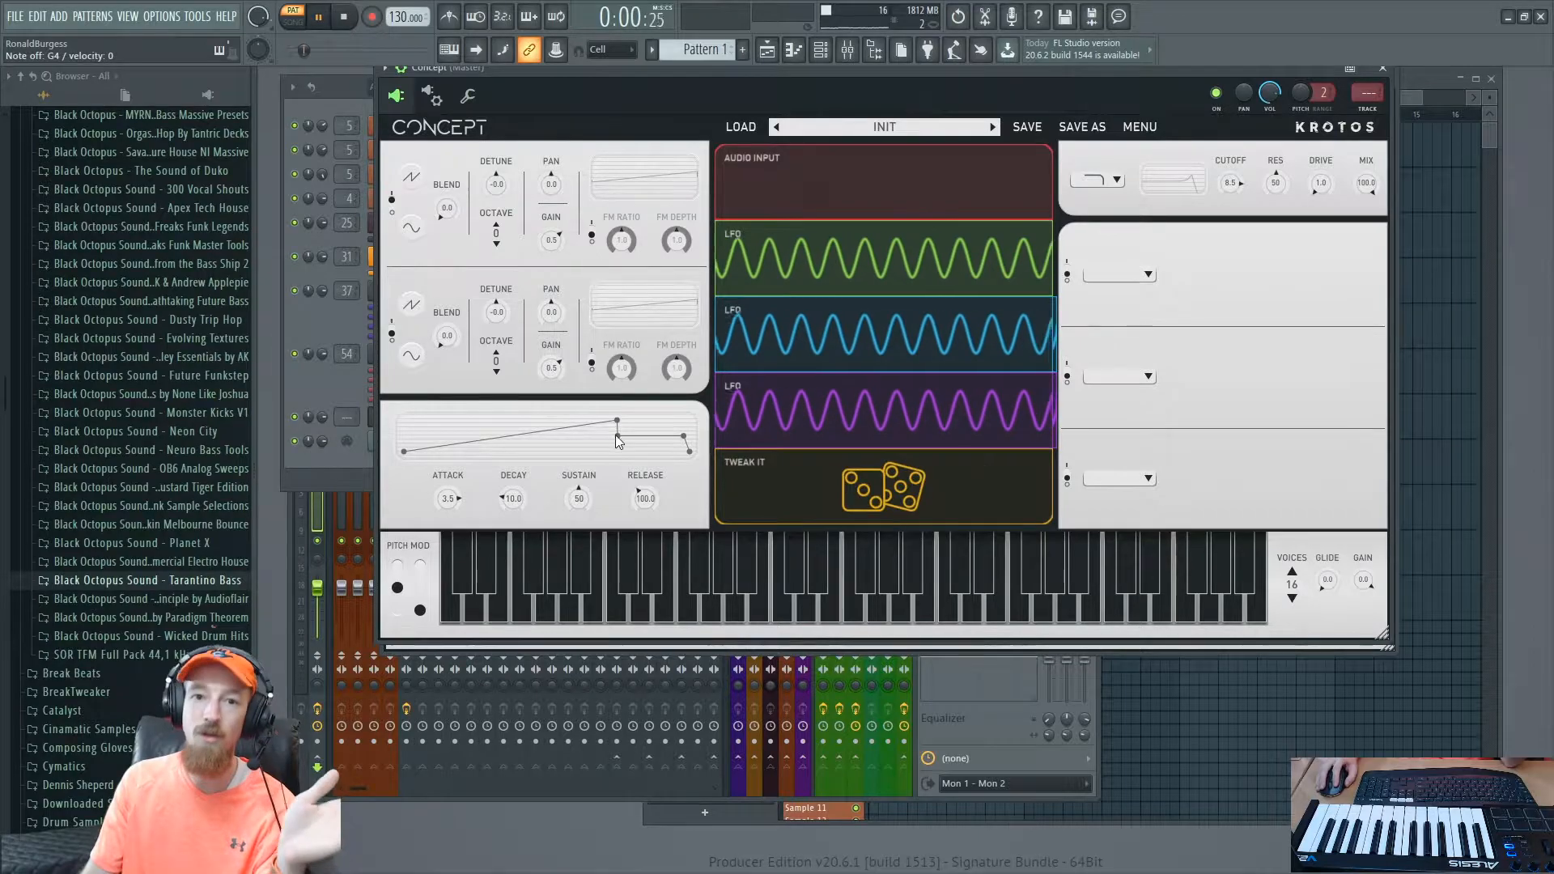
Step: Change the first modulator from Audio Input to Envelope and review the other available modulator types
left_click(907, 158)
left_click(837, 173)
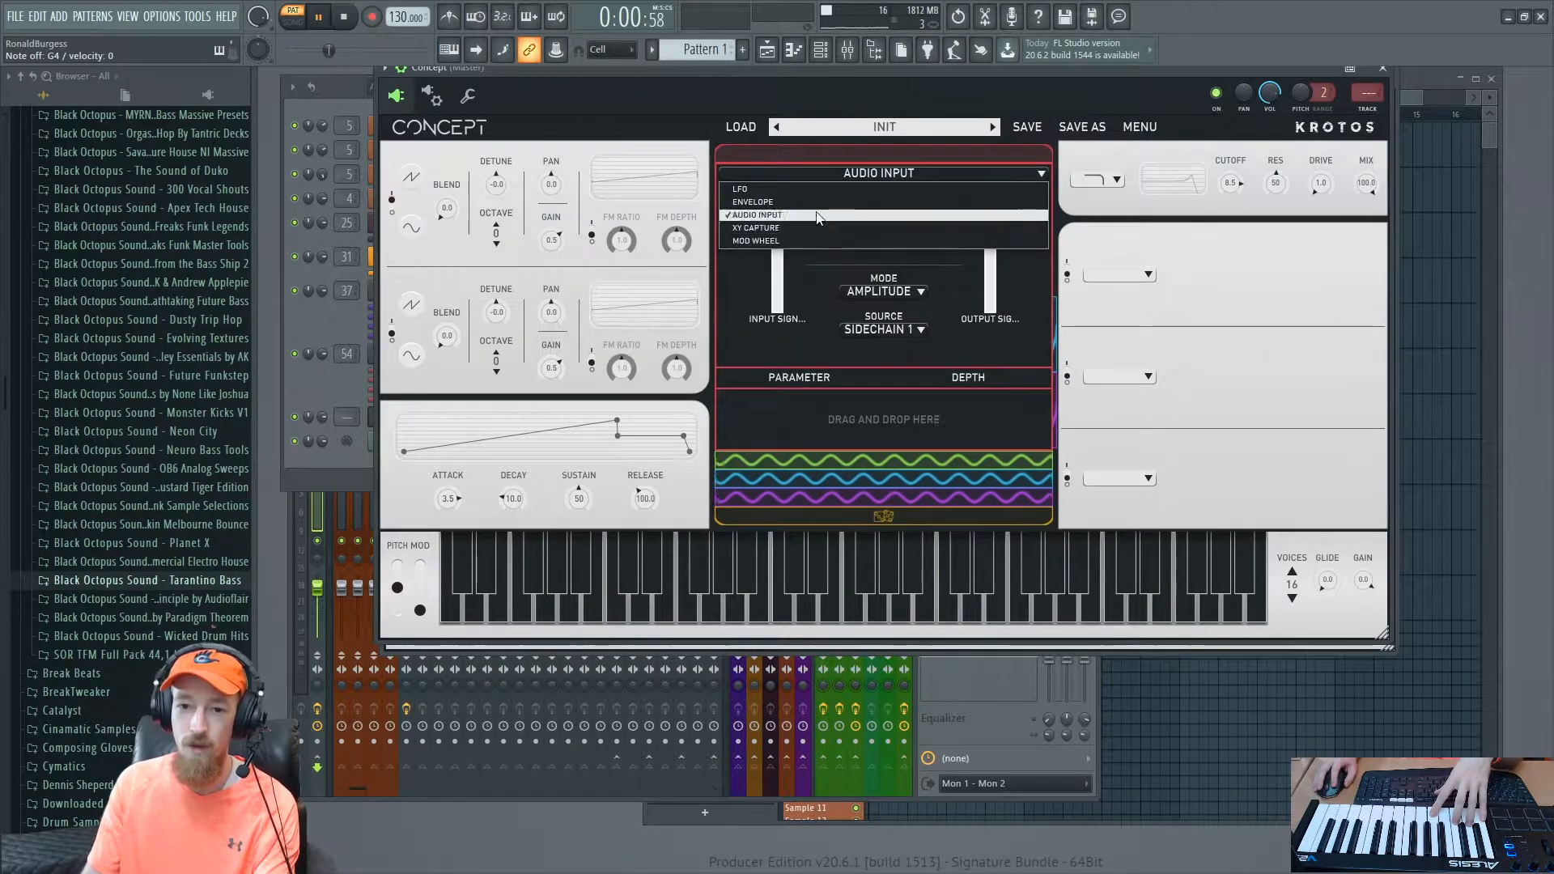
left_click(805, 203)
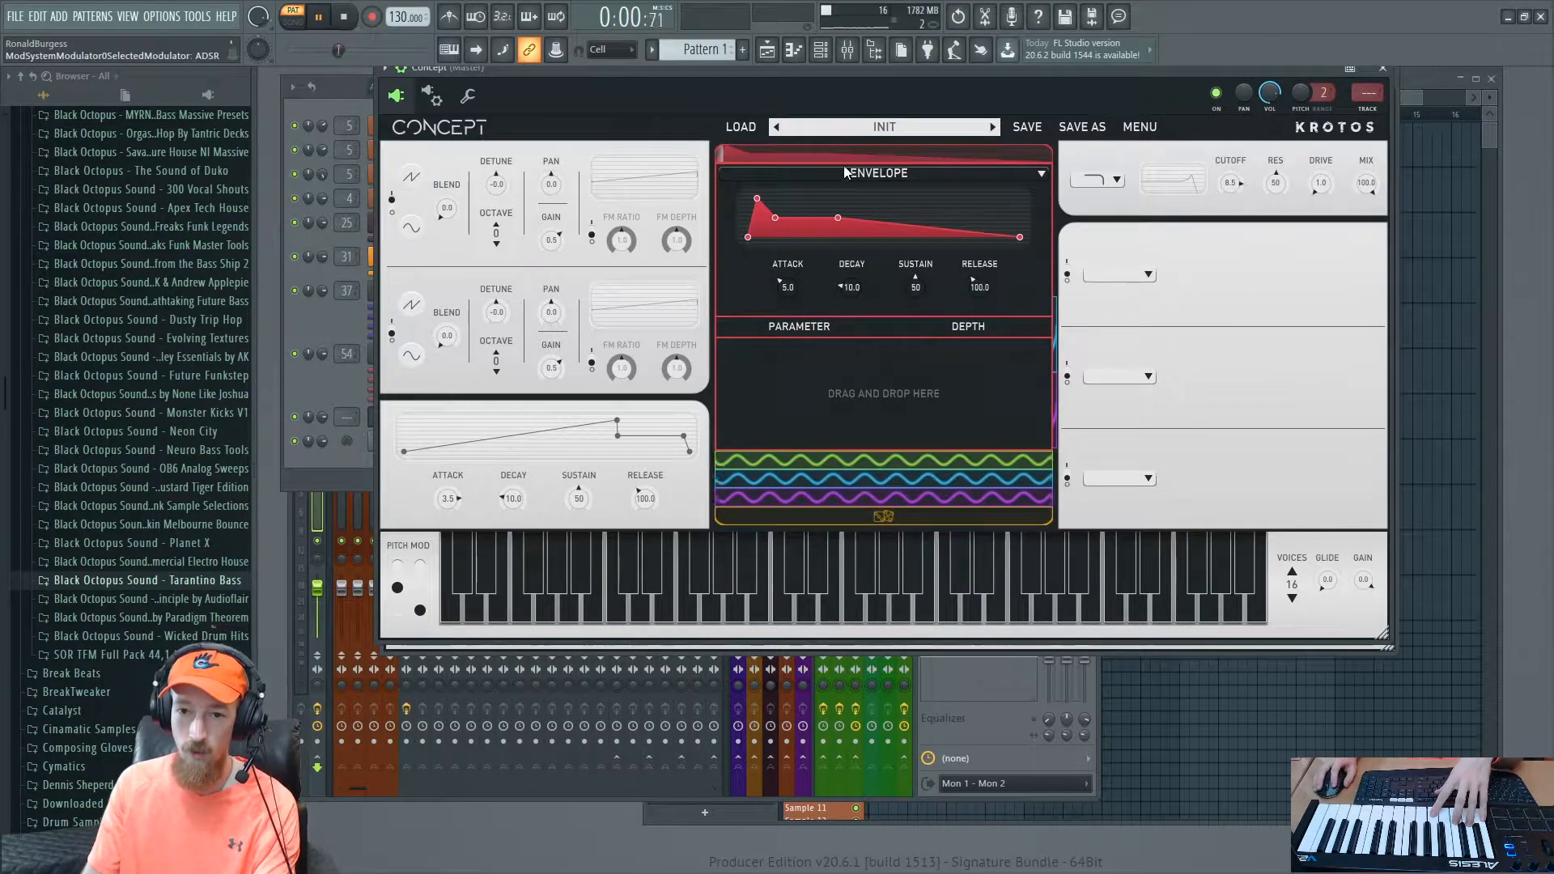
left_click(718, 194)
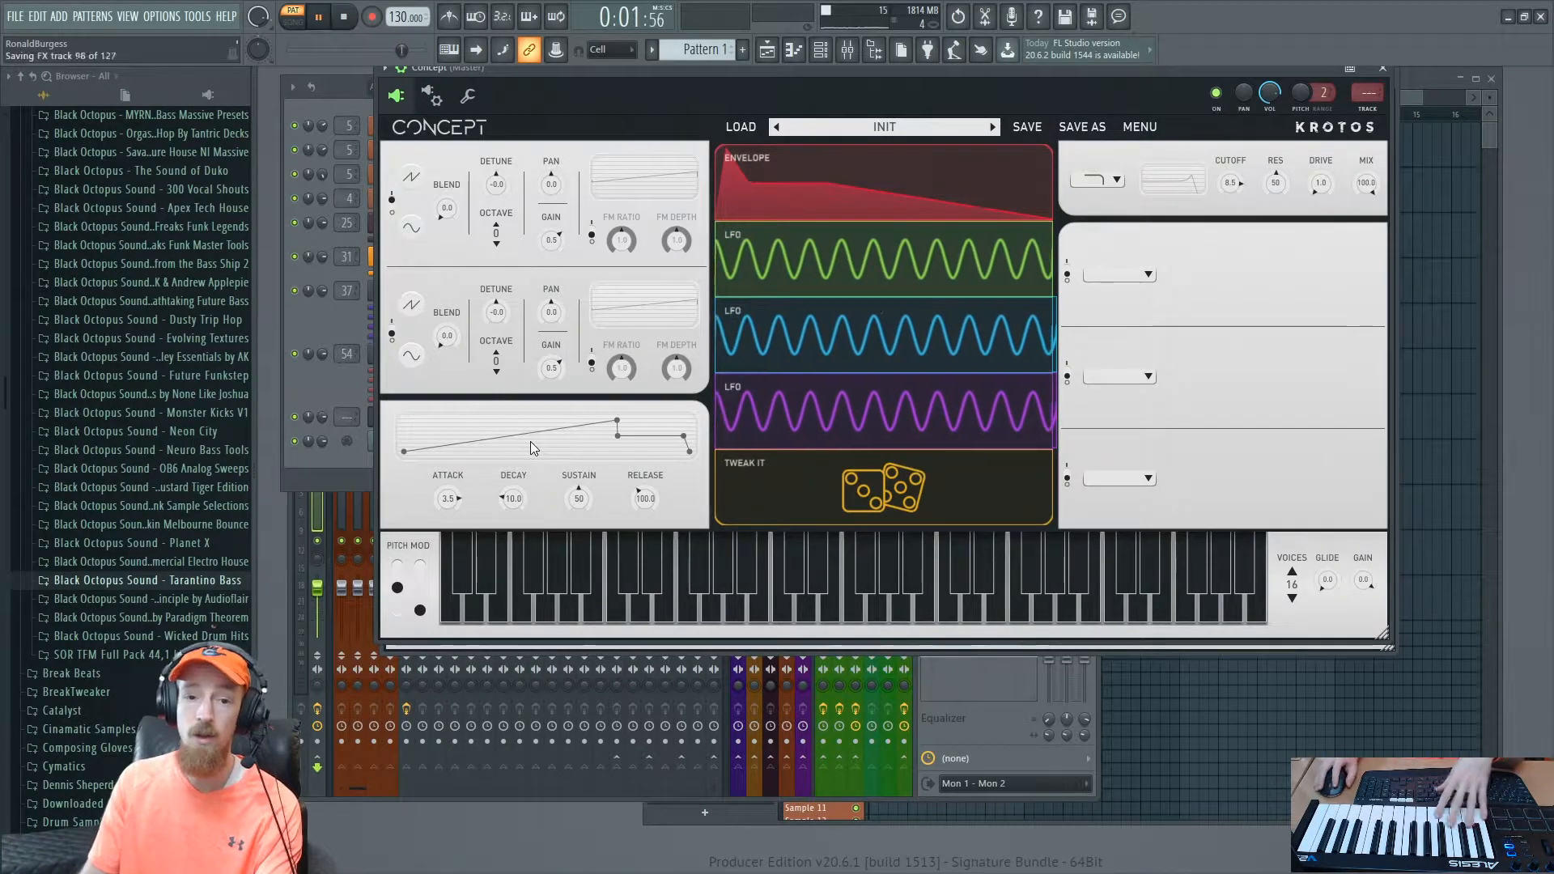
left_click(845, 153)
left_click(892, 175)
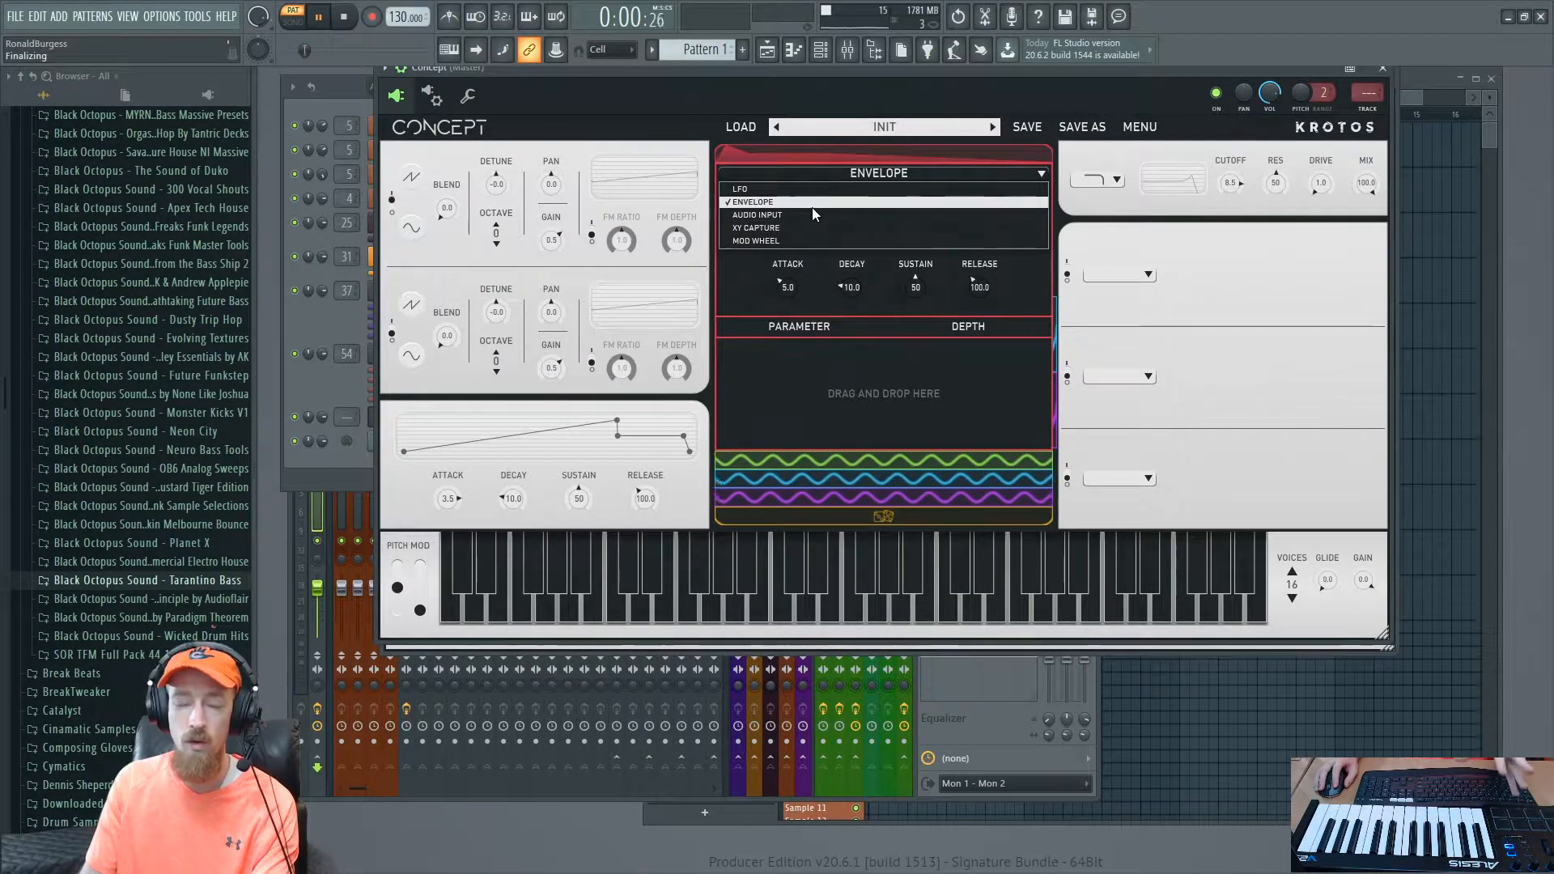
left_click(829, 171)
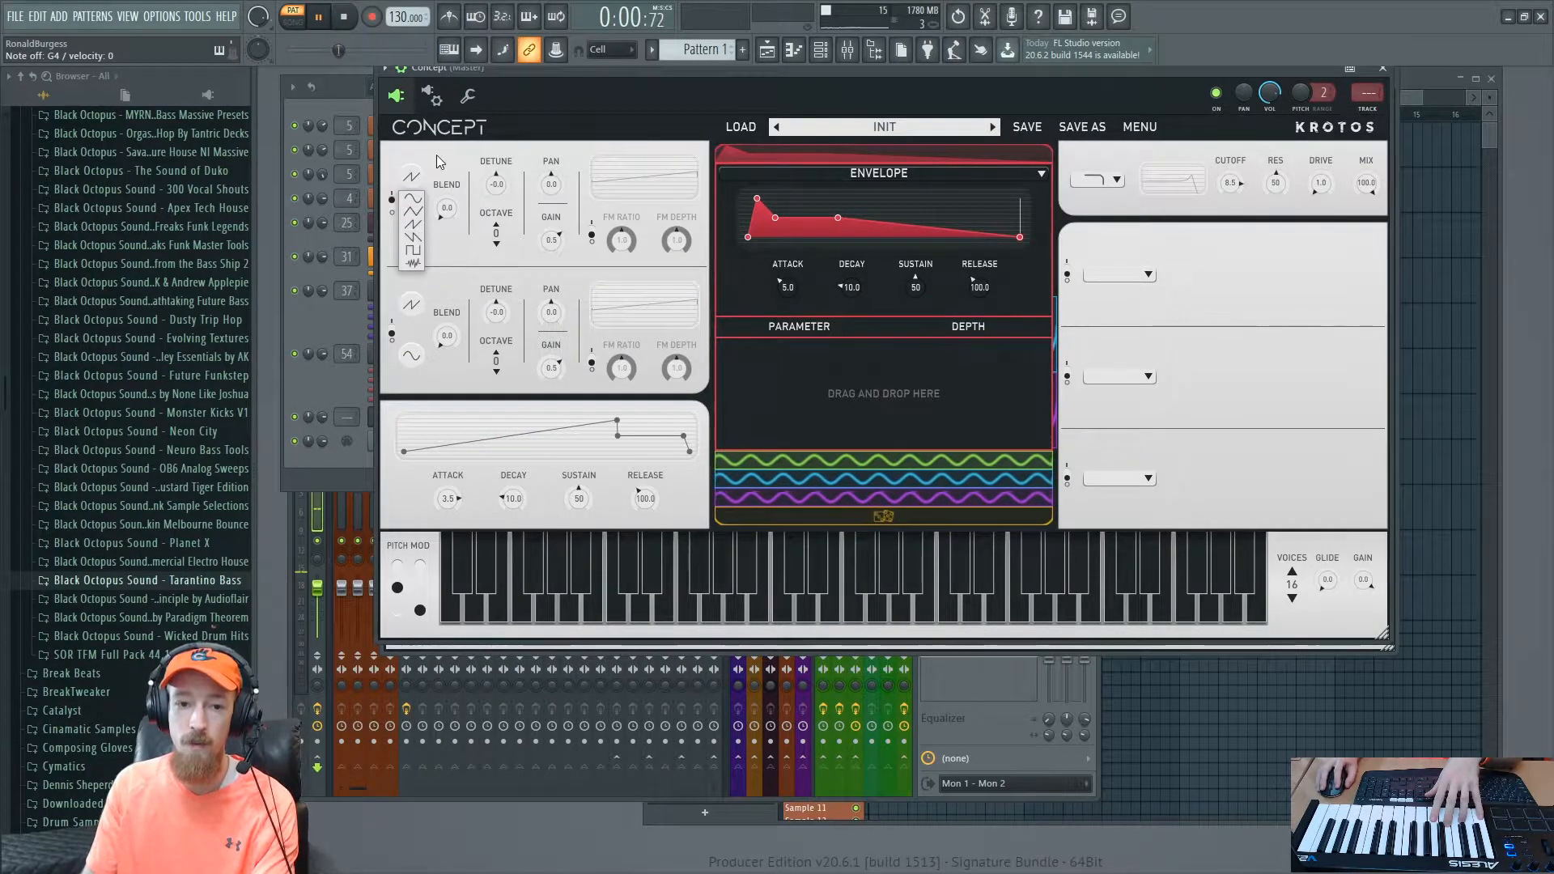
Step: Try out oscillator 1's blend and detune while playing notes, and return both to 0
left_click(443, 172)
left_click_drag(448, 213, 450, 69)
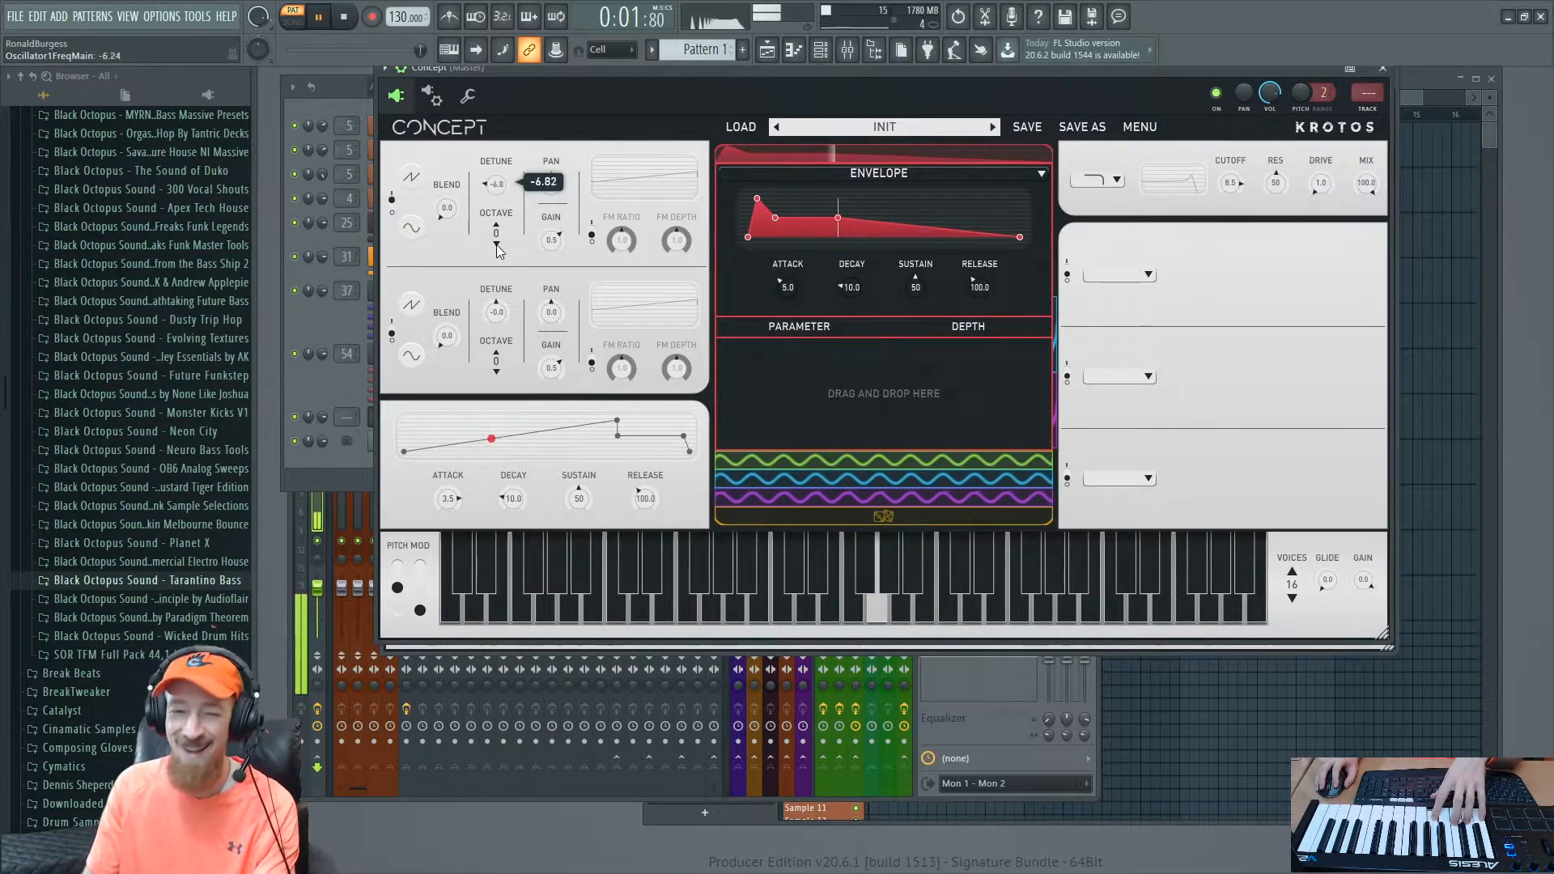
left_click_drag(498, 249, 500, 189)
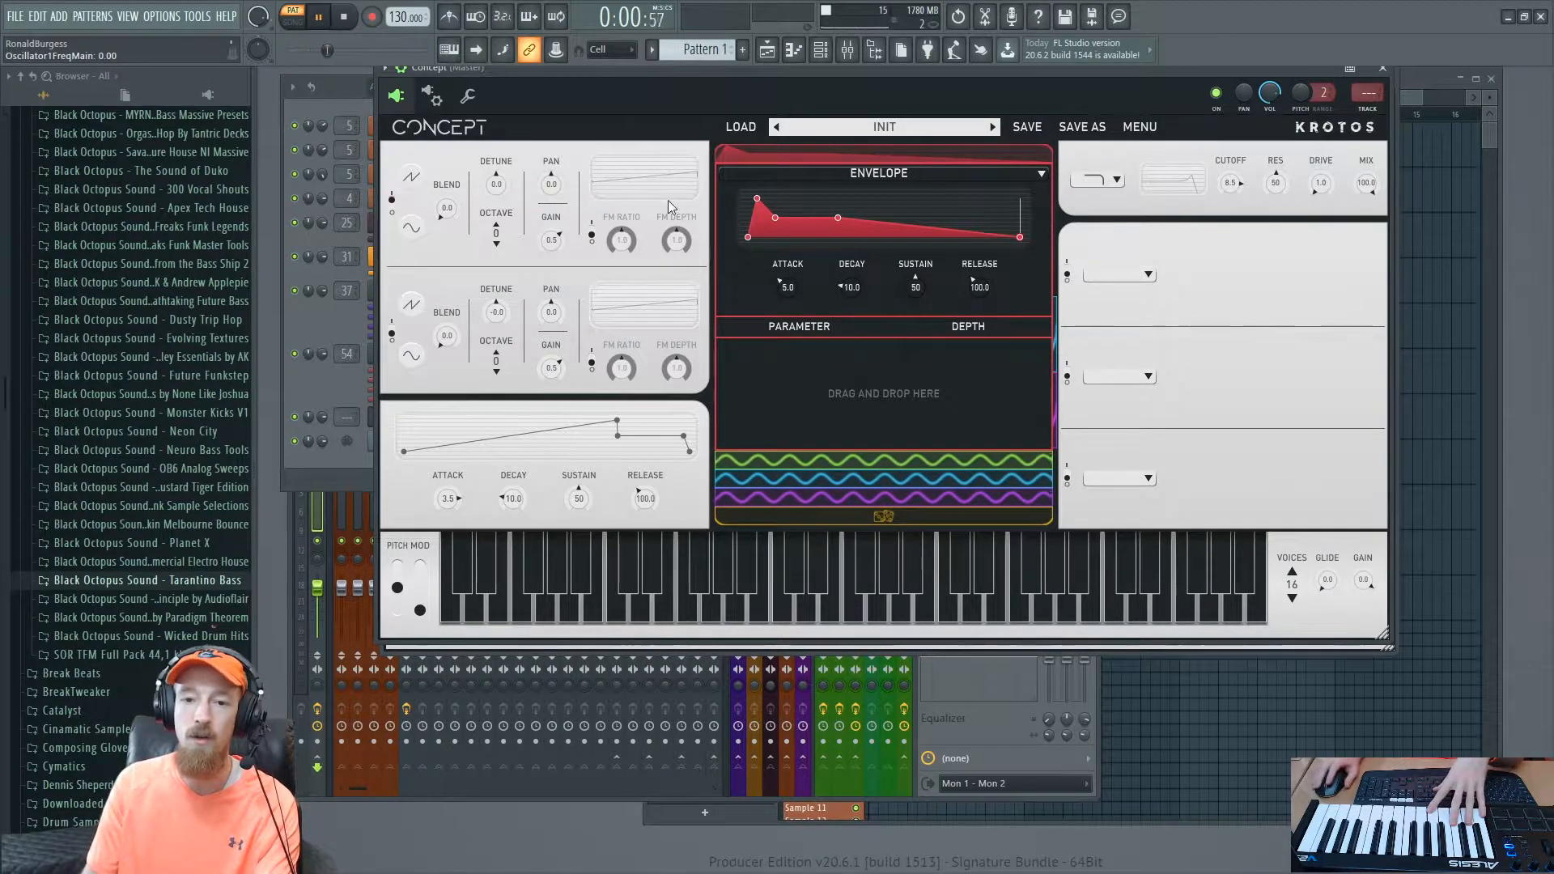
Step: Enable FM on oscillator 1, try a ratio of 1.9 with a raised FM depth, and disable FM again
left_click(592, 235)
left_click_drag(622, 243, 678, 224)
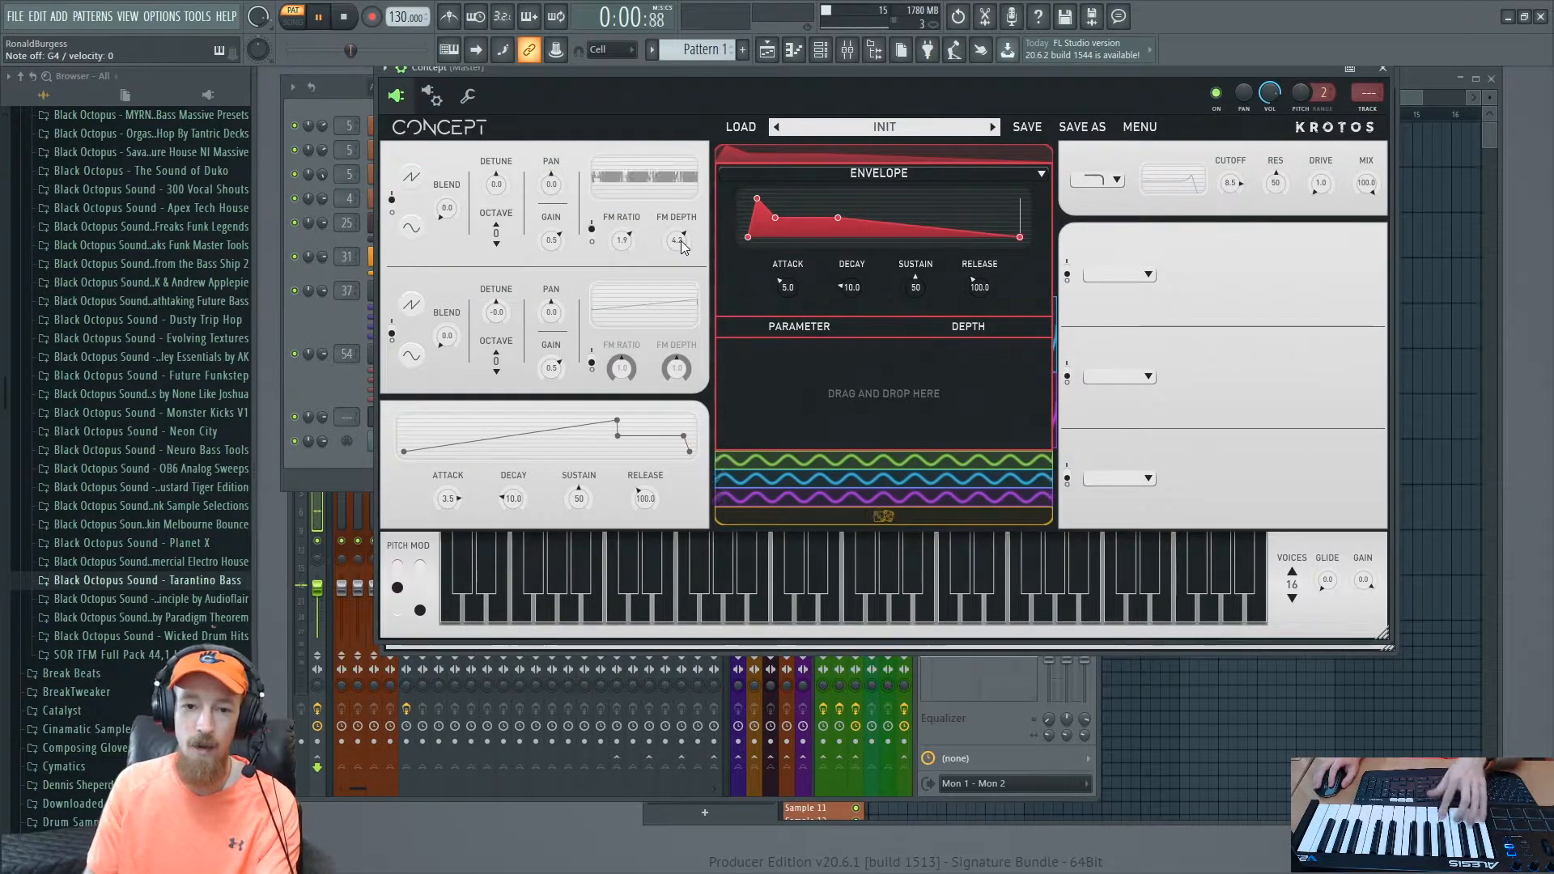
left_click(591, 235)
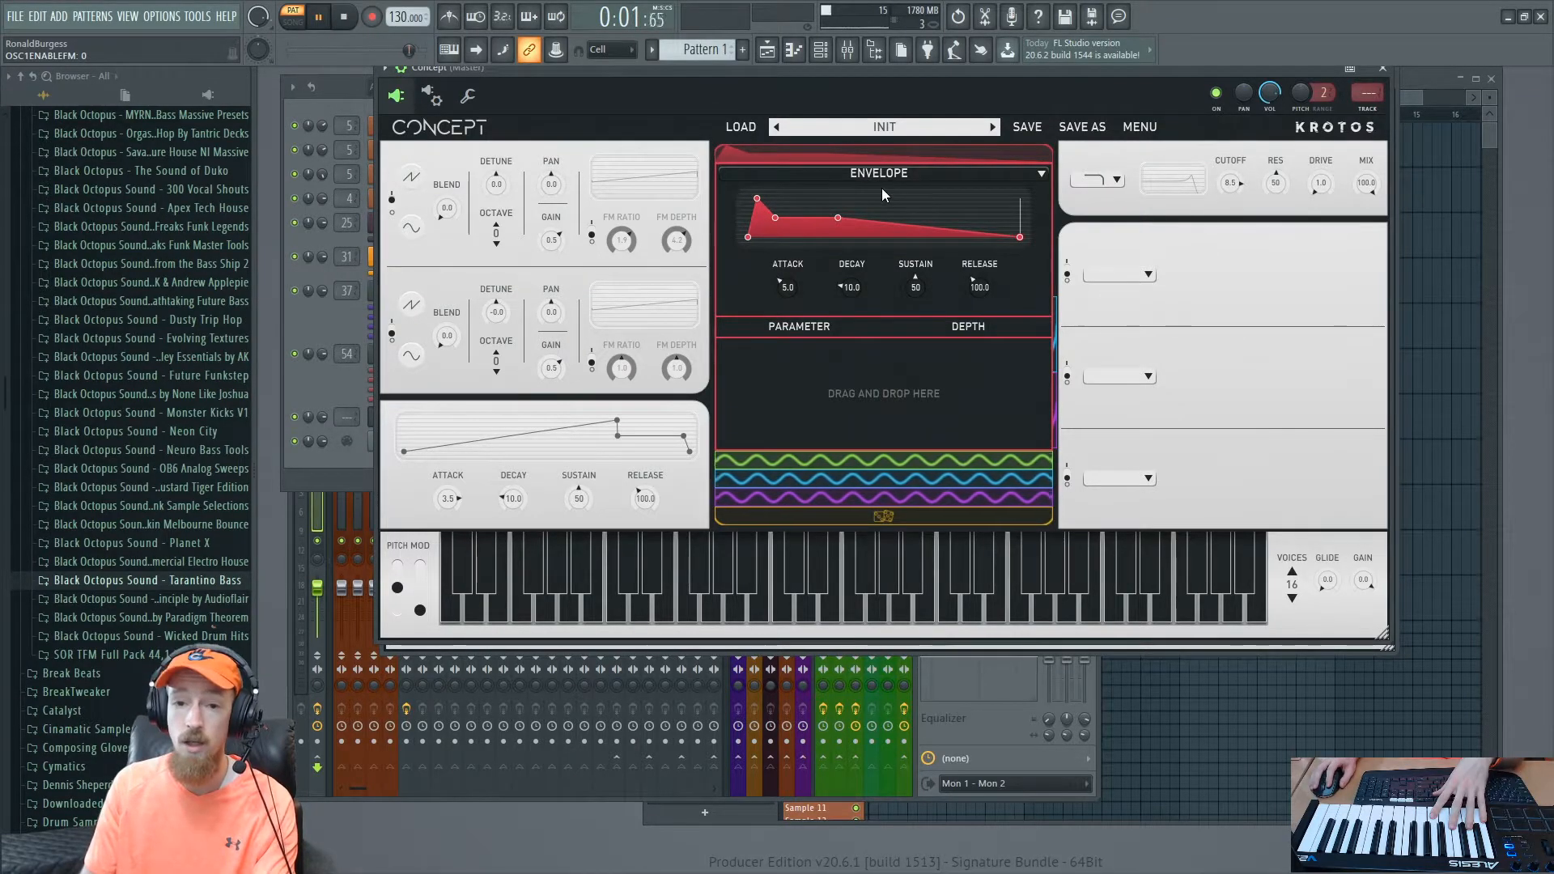
Step: Assign oscillator 1's detune to the envelope modulator at depth 0.25 and set the modulator's attack to 806.5
left_click_drag(496, 161, 905, 389)
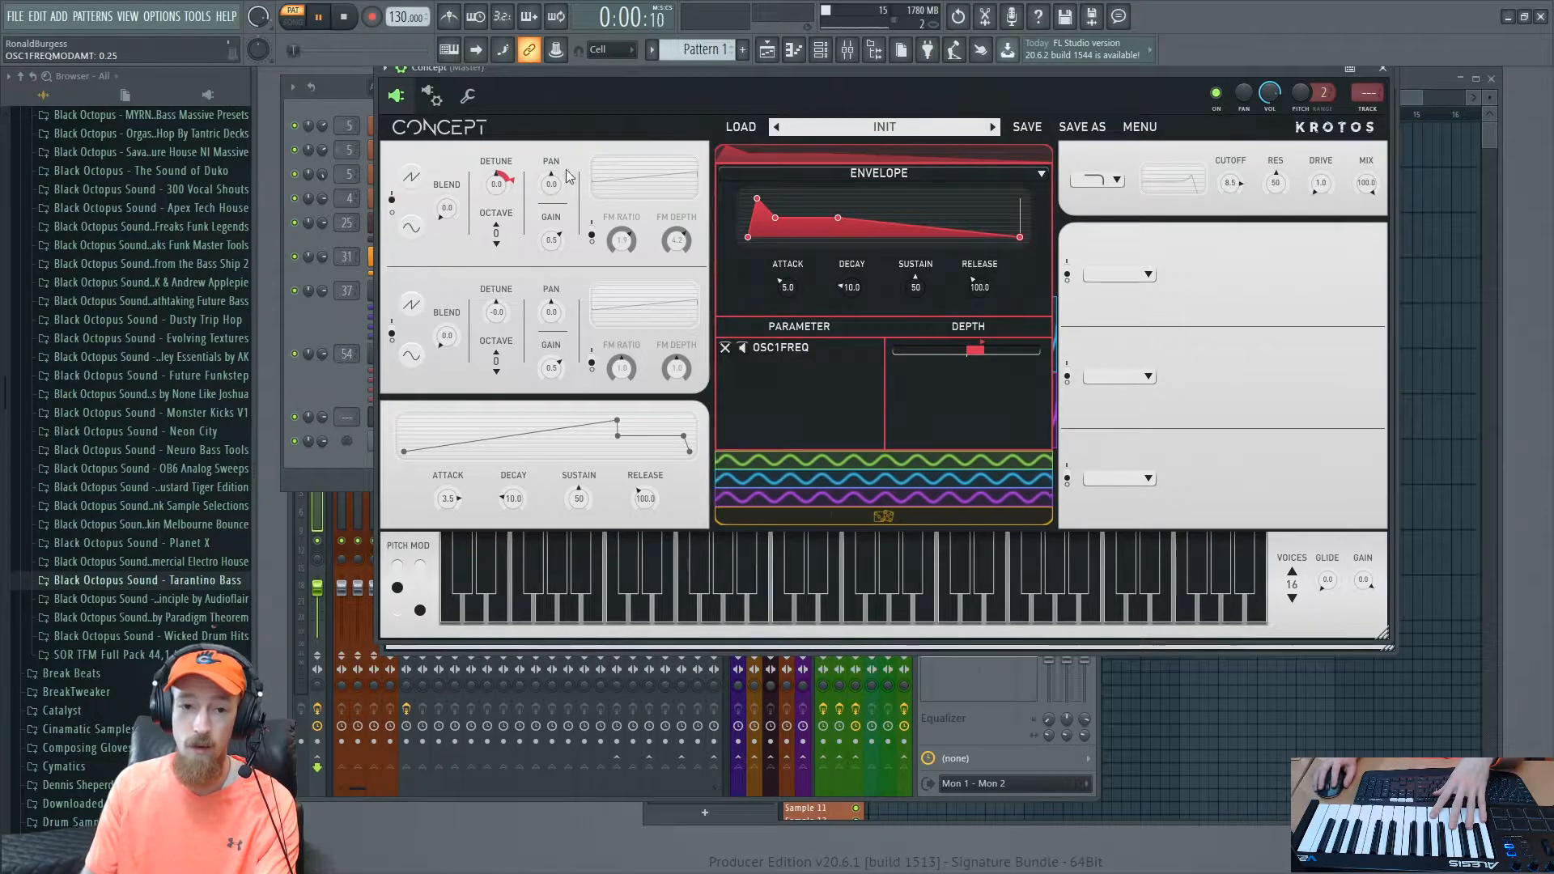
mouse_move(512, 184)
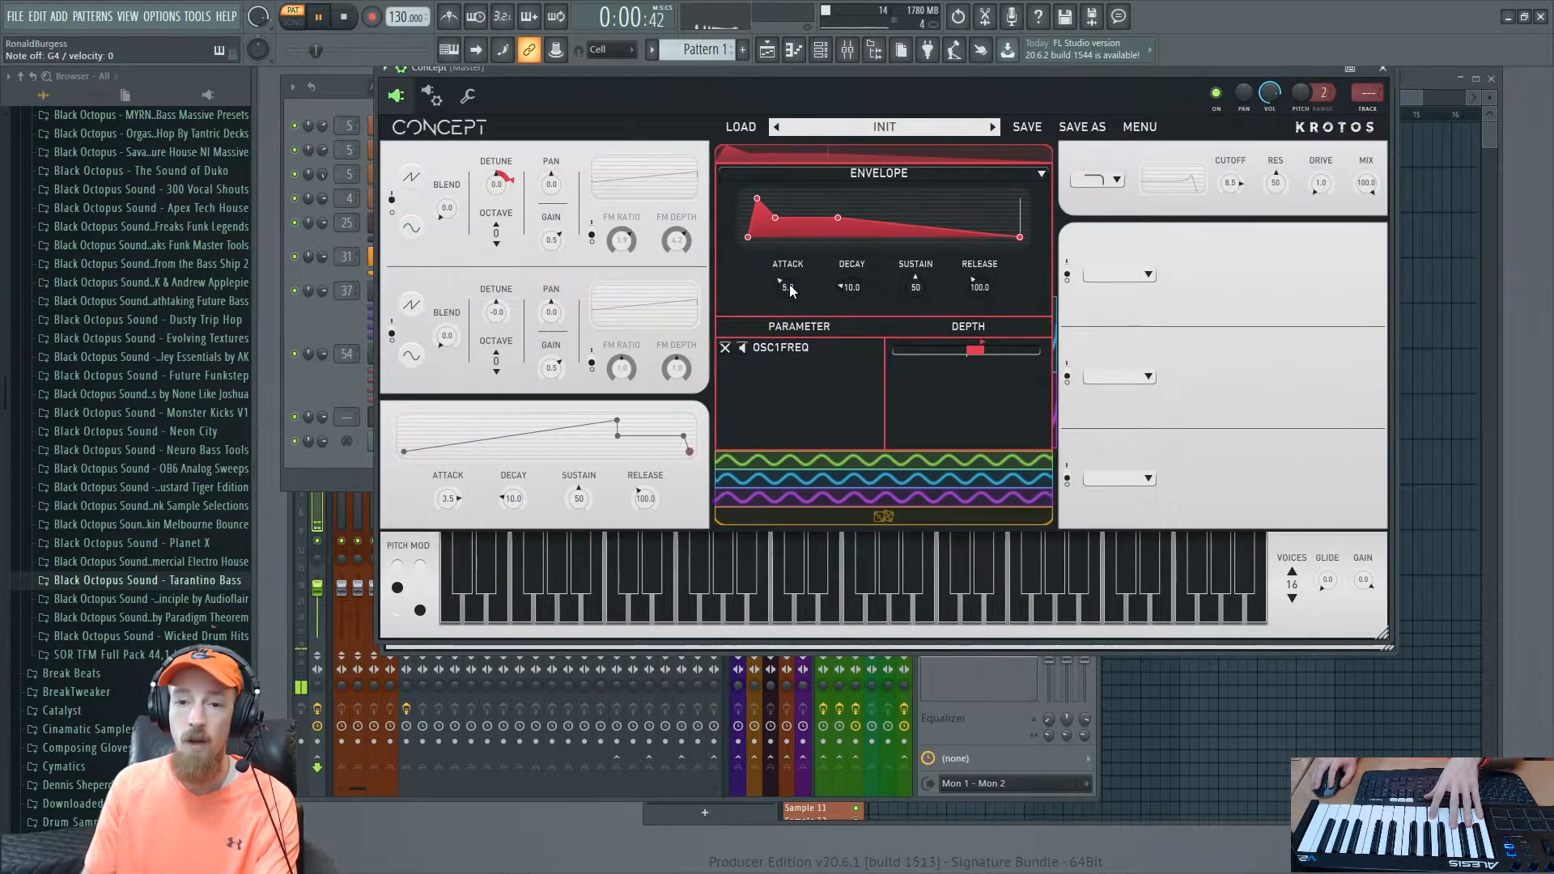
left_click_drag(789, 288, 798, 265)
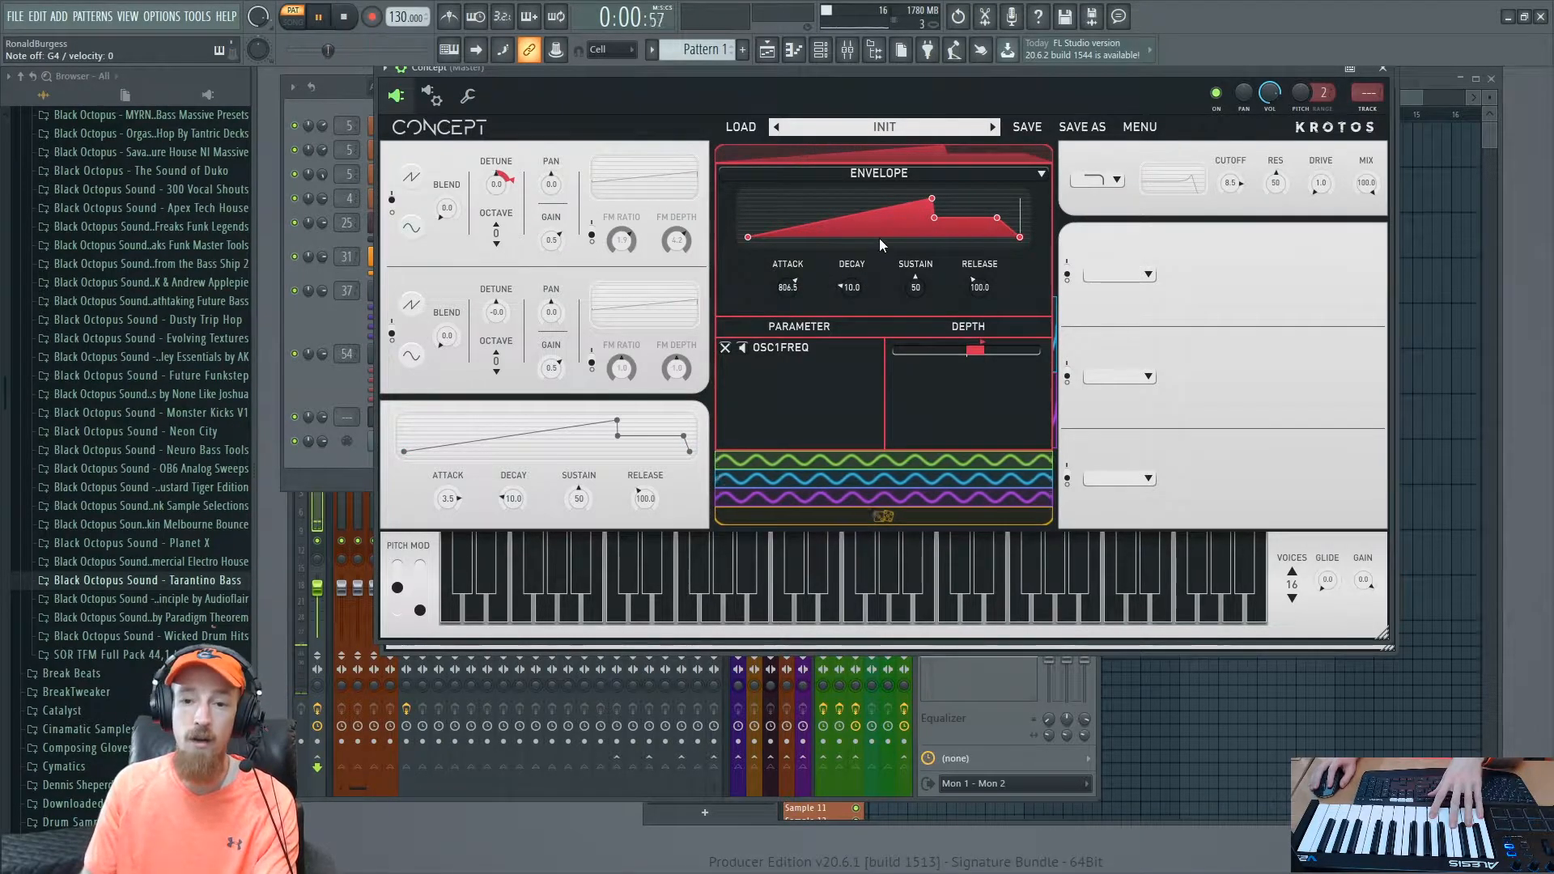
Step: Change the first modulator to an LFO with a frequency of 26.3 and a sawtooth waveform
left_click(954, 178)
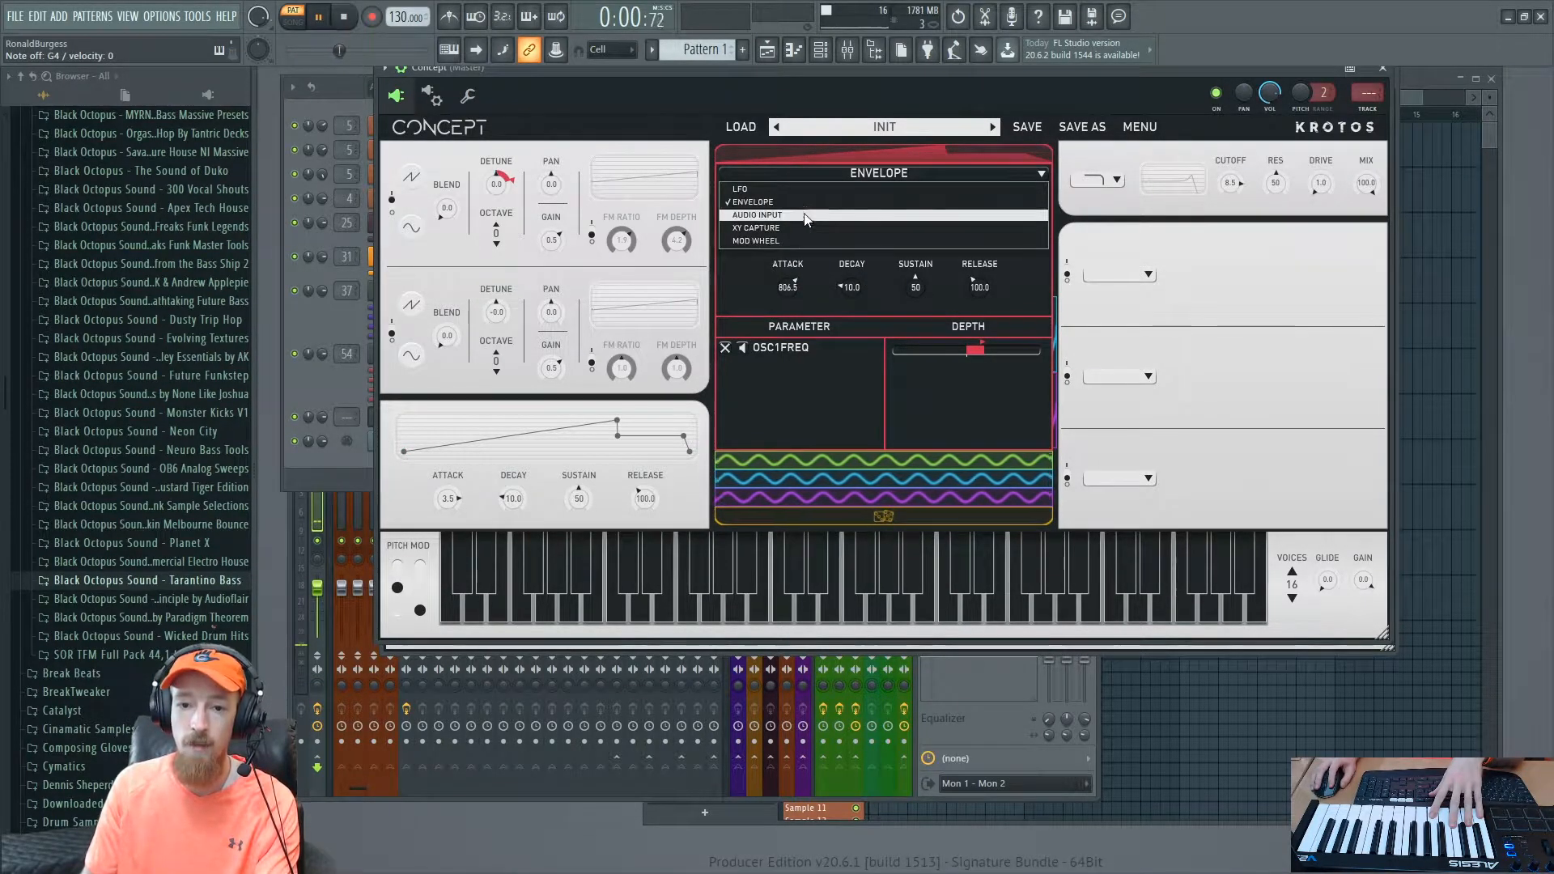
left_click(881, 215)
left_click_drag(854, 222, 858, 126)
left_click_drag(915, 222, 923, 188)
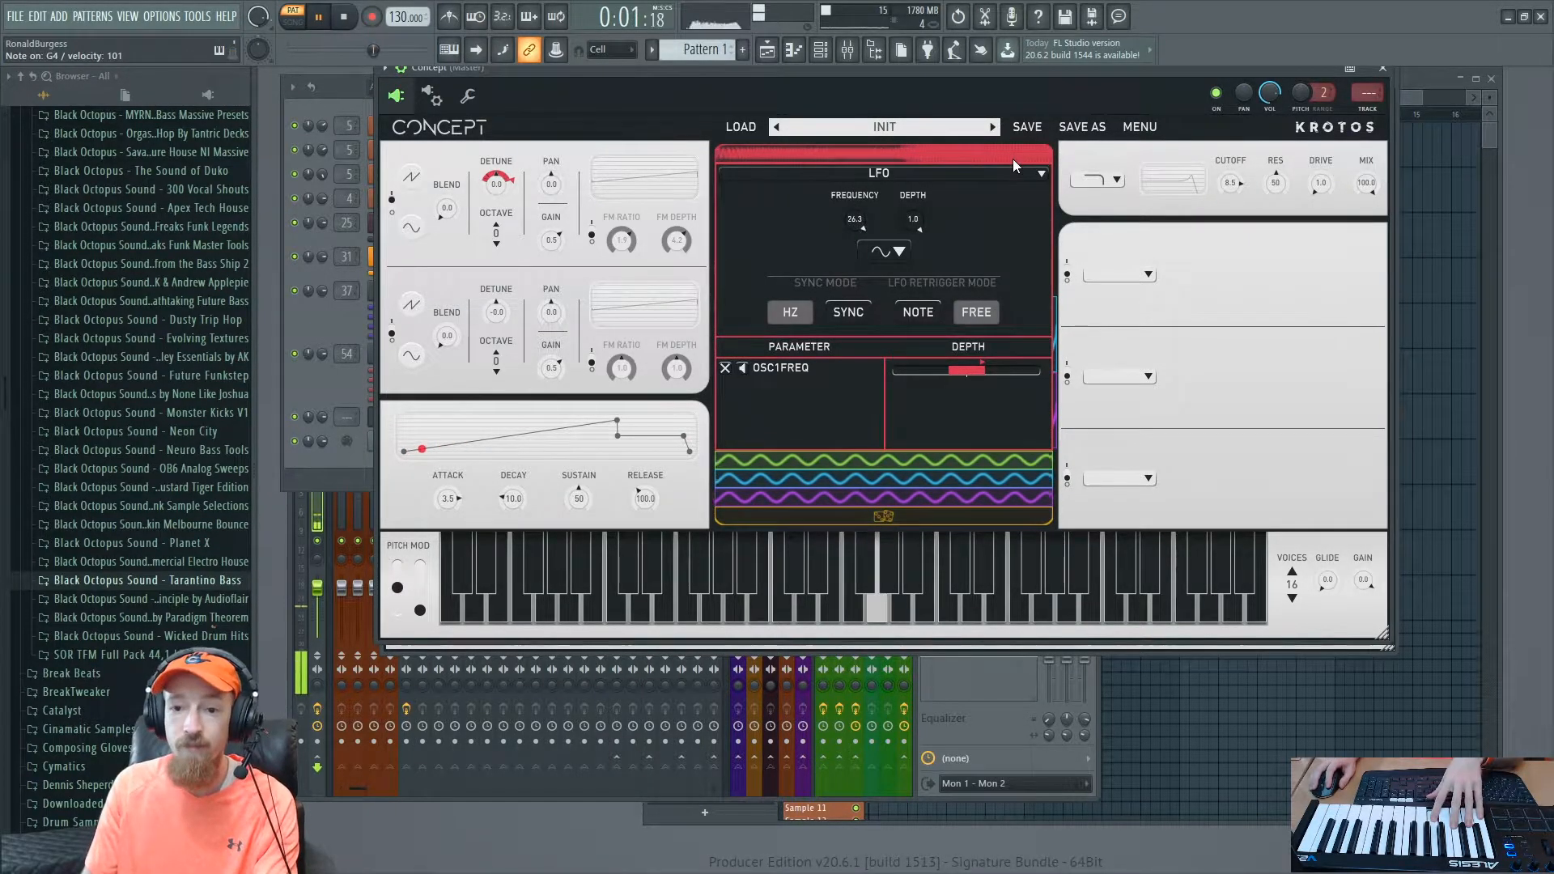
left_click(889, 249)
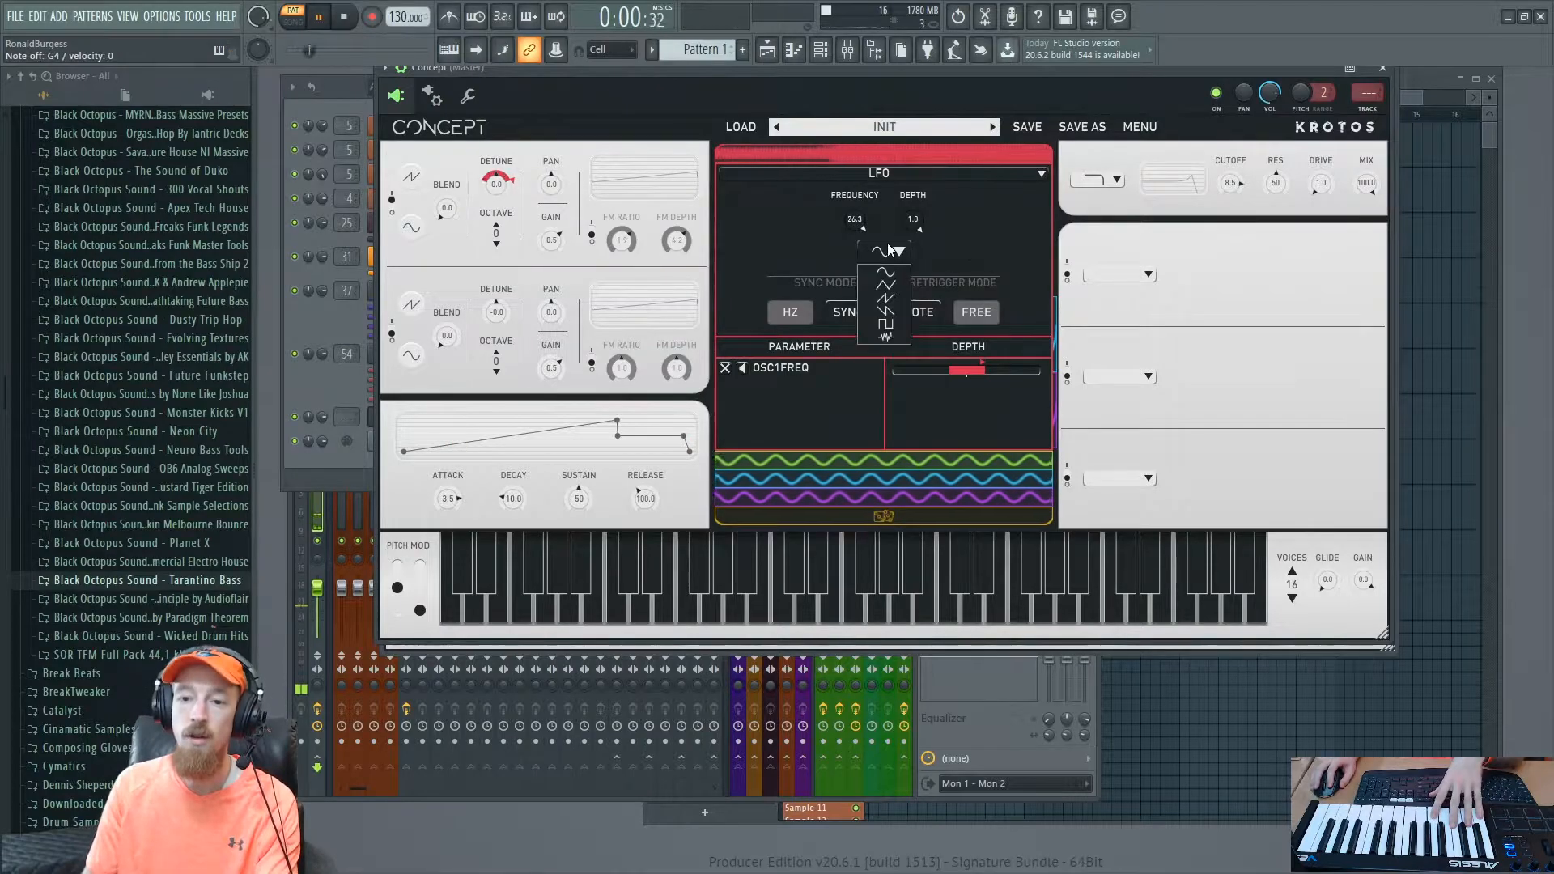
left_click(885, 311)
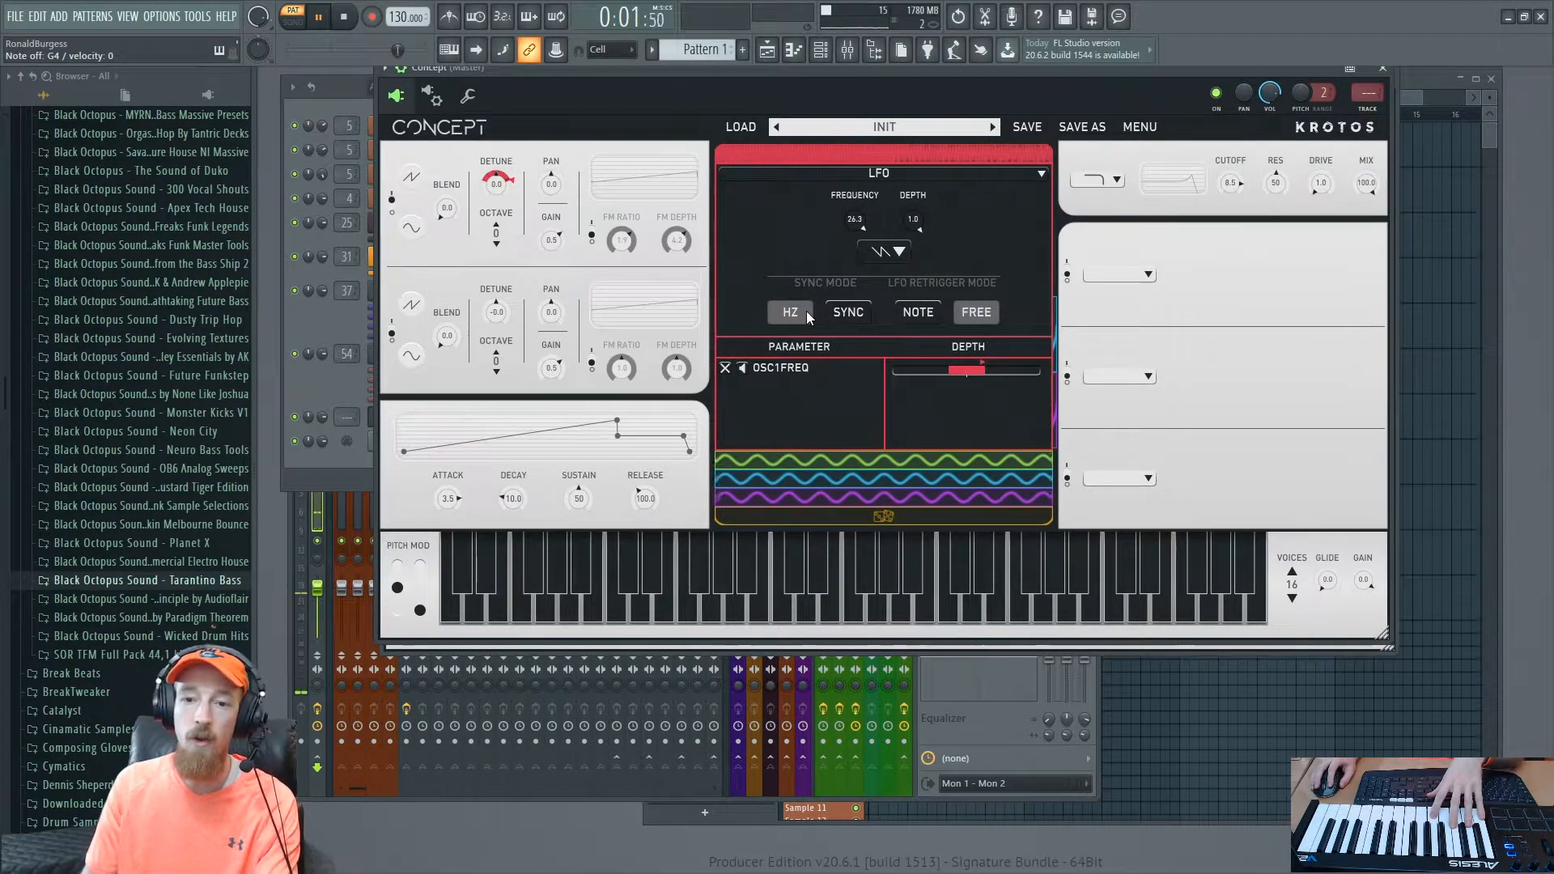
Step: Lower the LFO frequency to 2.1, switch its sync mode to Sync and set the division to 1/8
left_click_drag(855, 225, 848, 333)
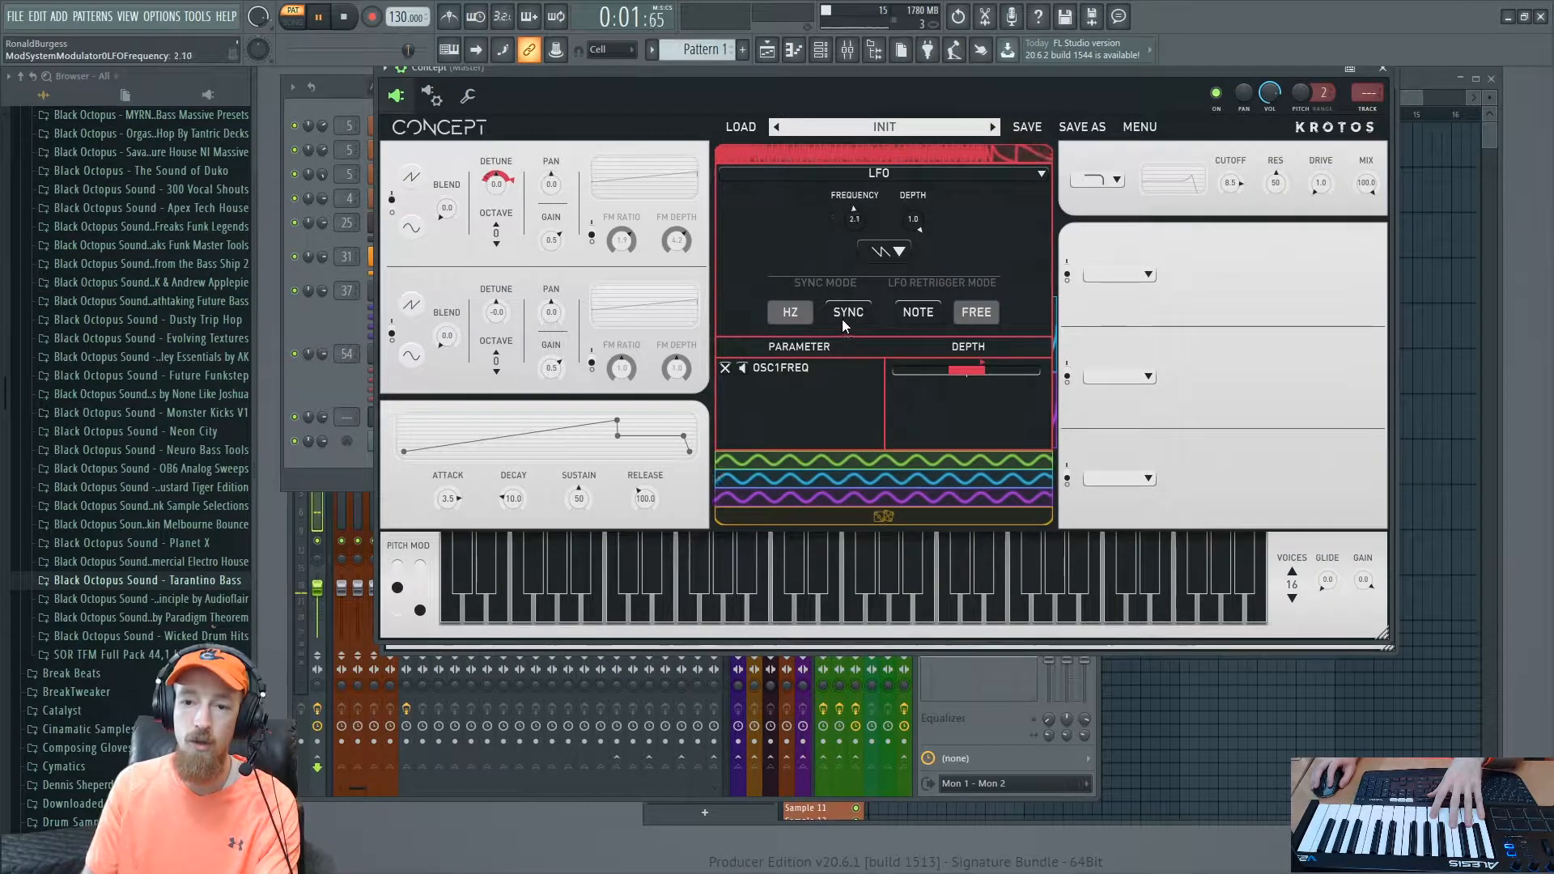
left_click(850, 314)
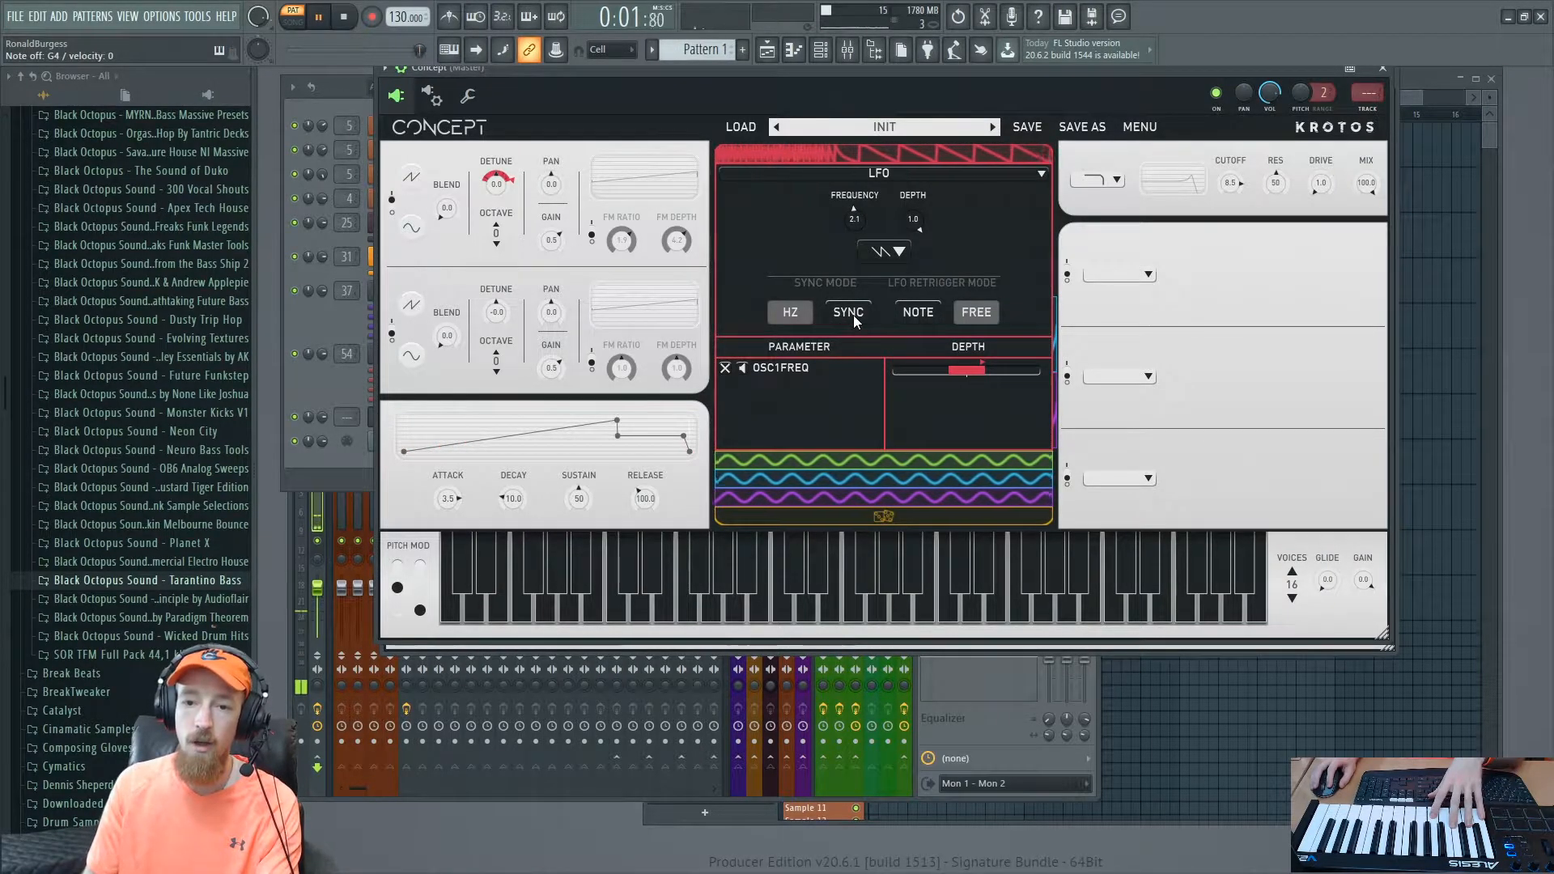
mouse_move(862, 222)
left_click_drag(861, 221, 857, 179)
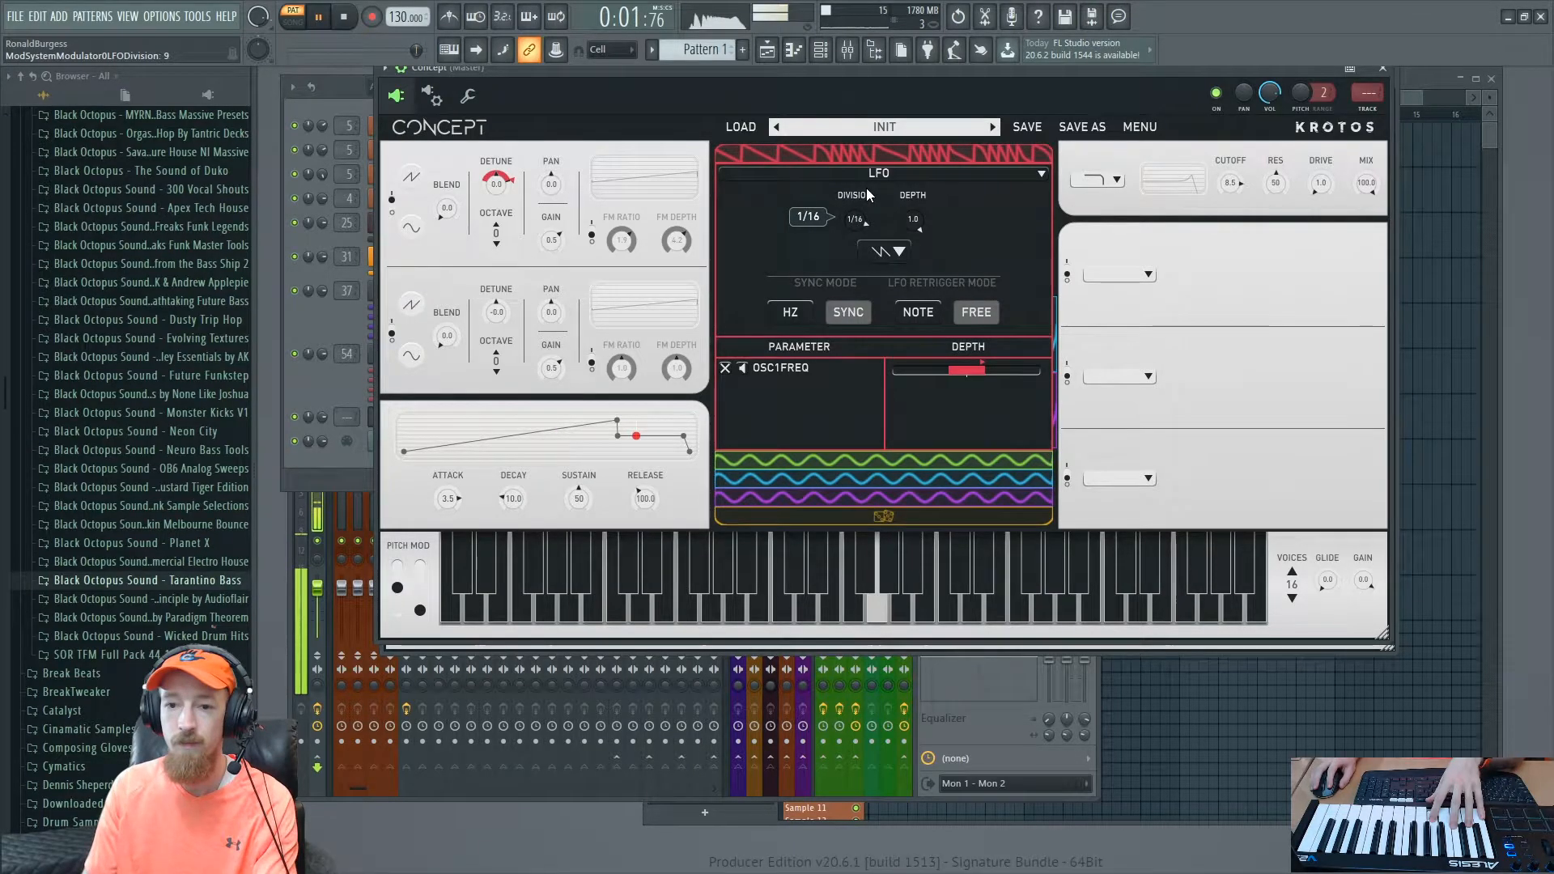
left_click_drag(866, 188, 868, 203)
Step: Compare the LFO's Note and Free retrigger modes, shorten the amplitude envelope's attack to 0.7, and select Note retrigger
left_click(931, 323)
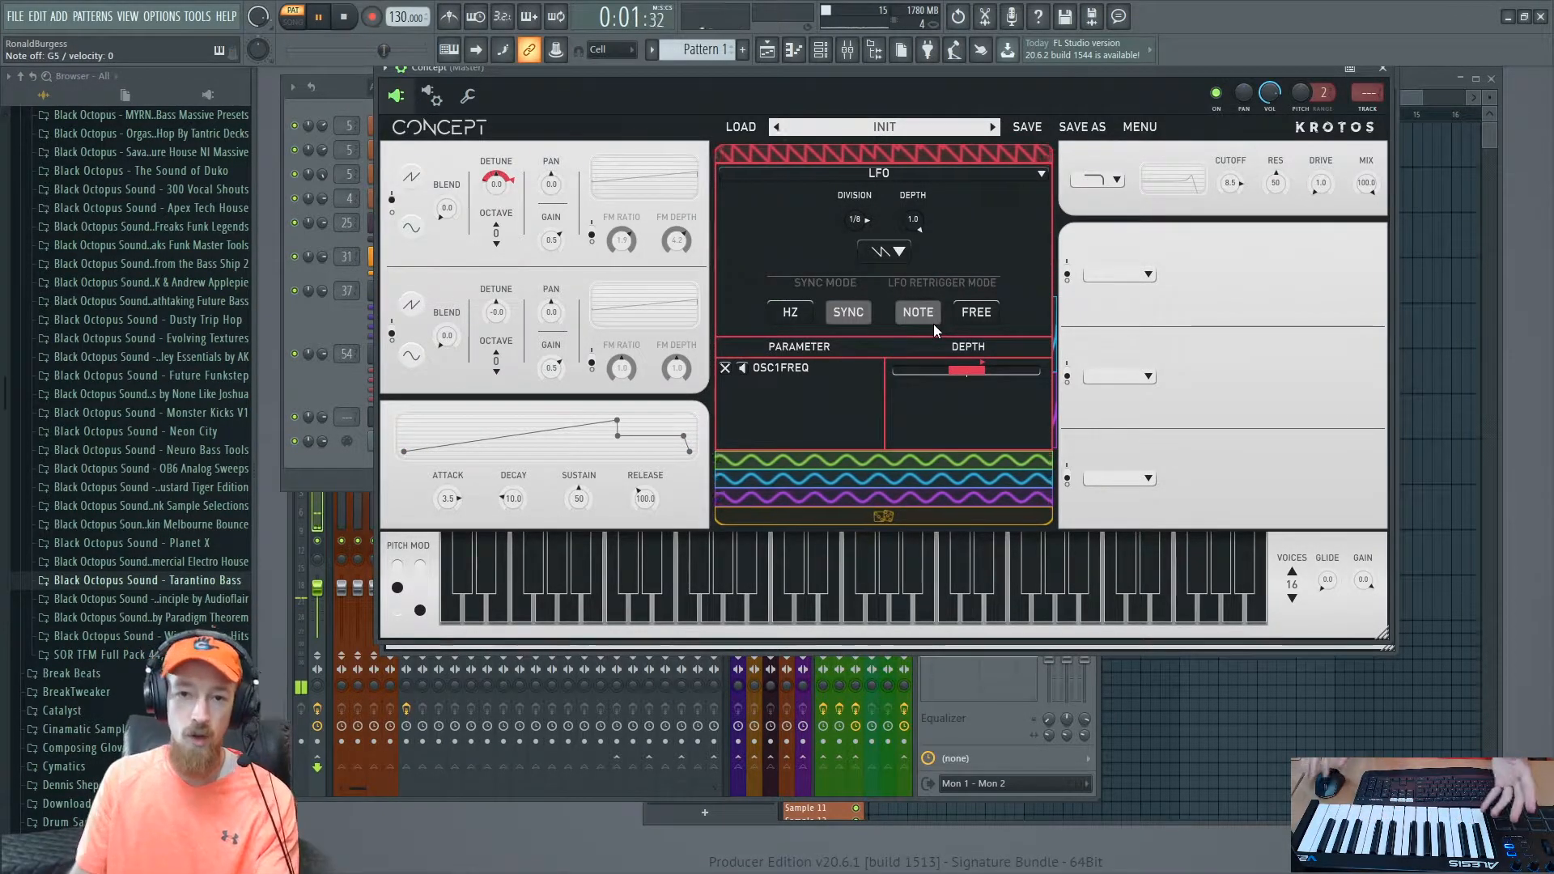
left_click(986, 313)
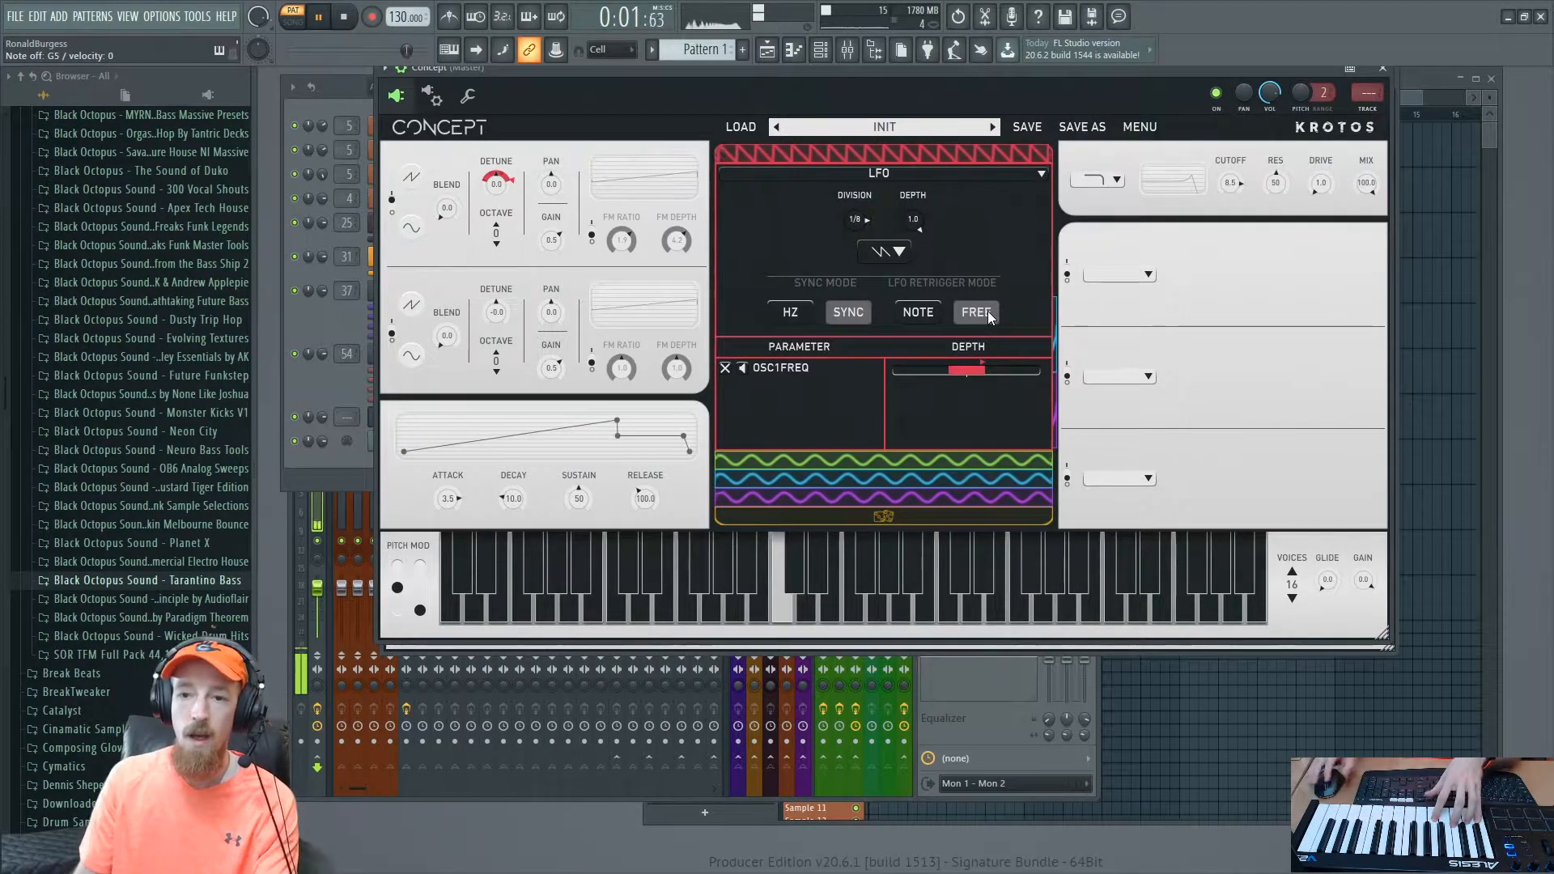
left_click_drag(448, 498, 474, 526)
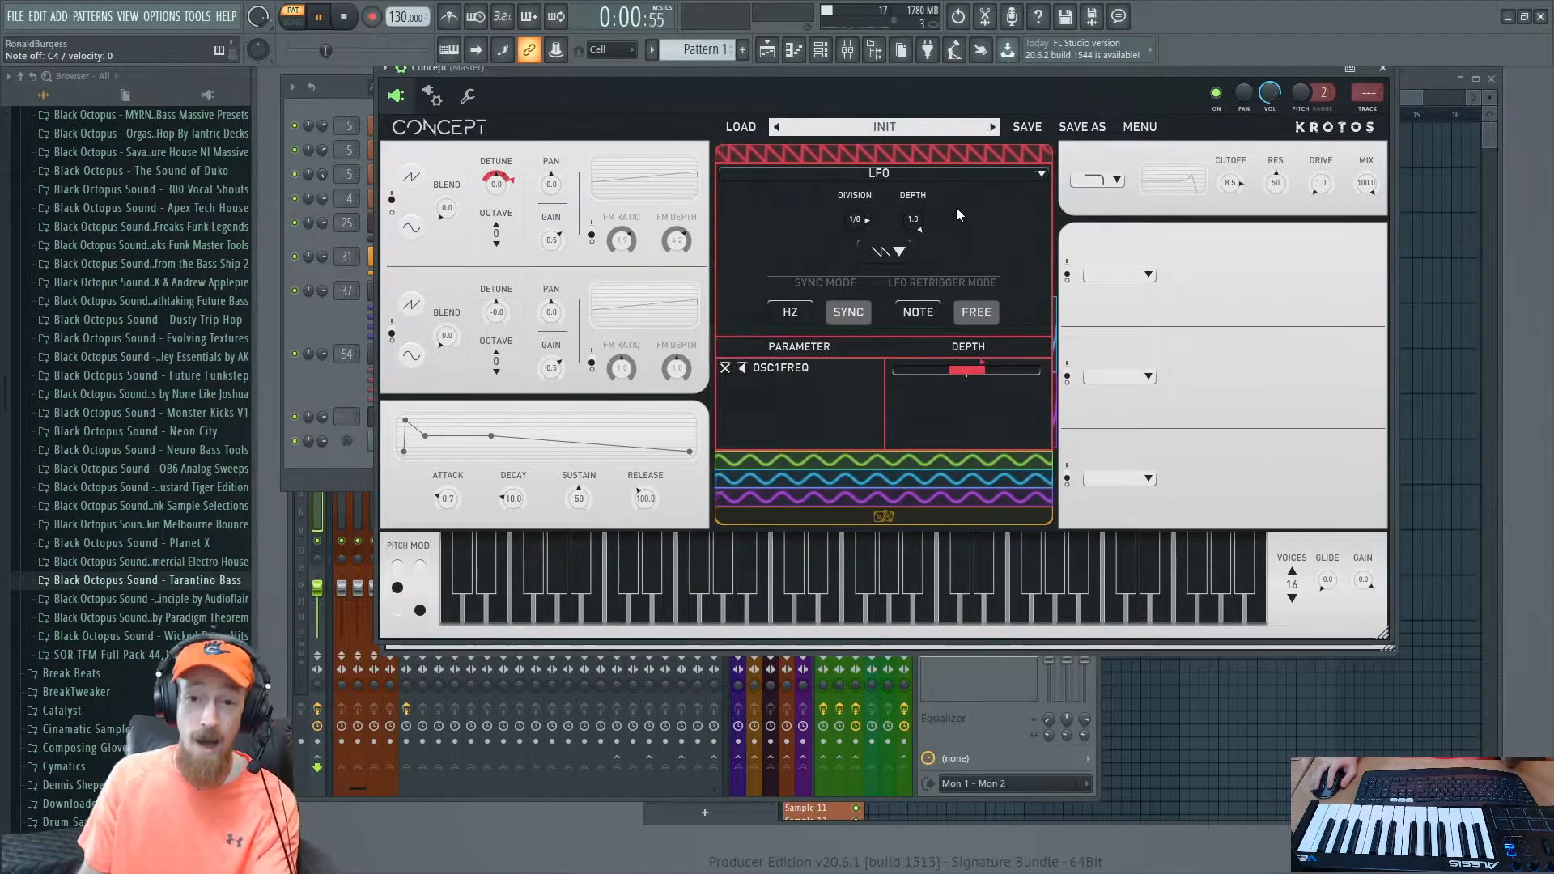
left_click(900, 253)
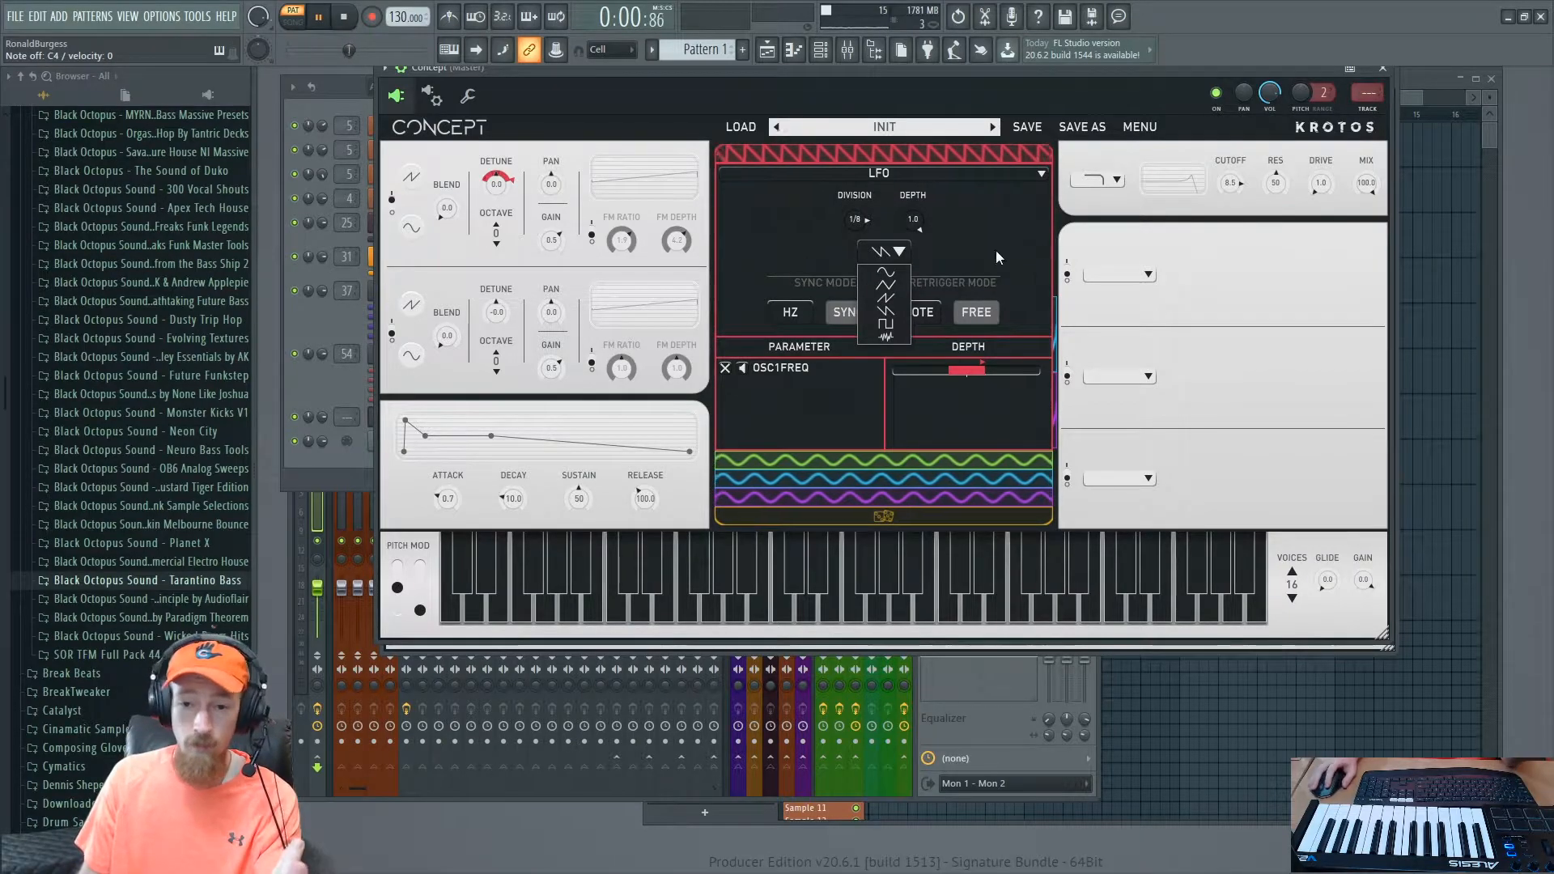
left_click(939, 313)
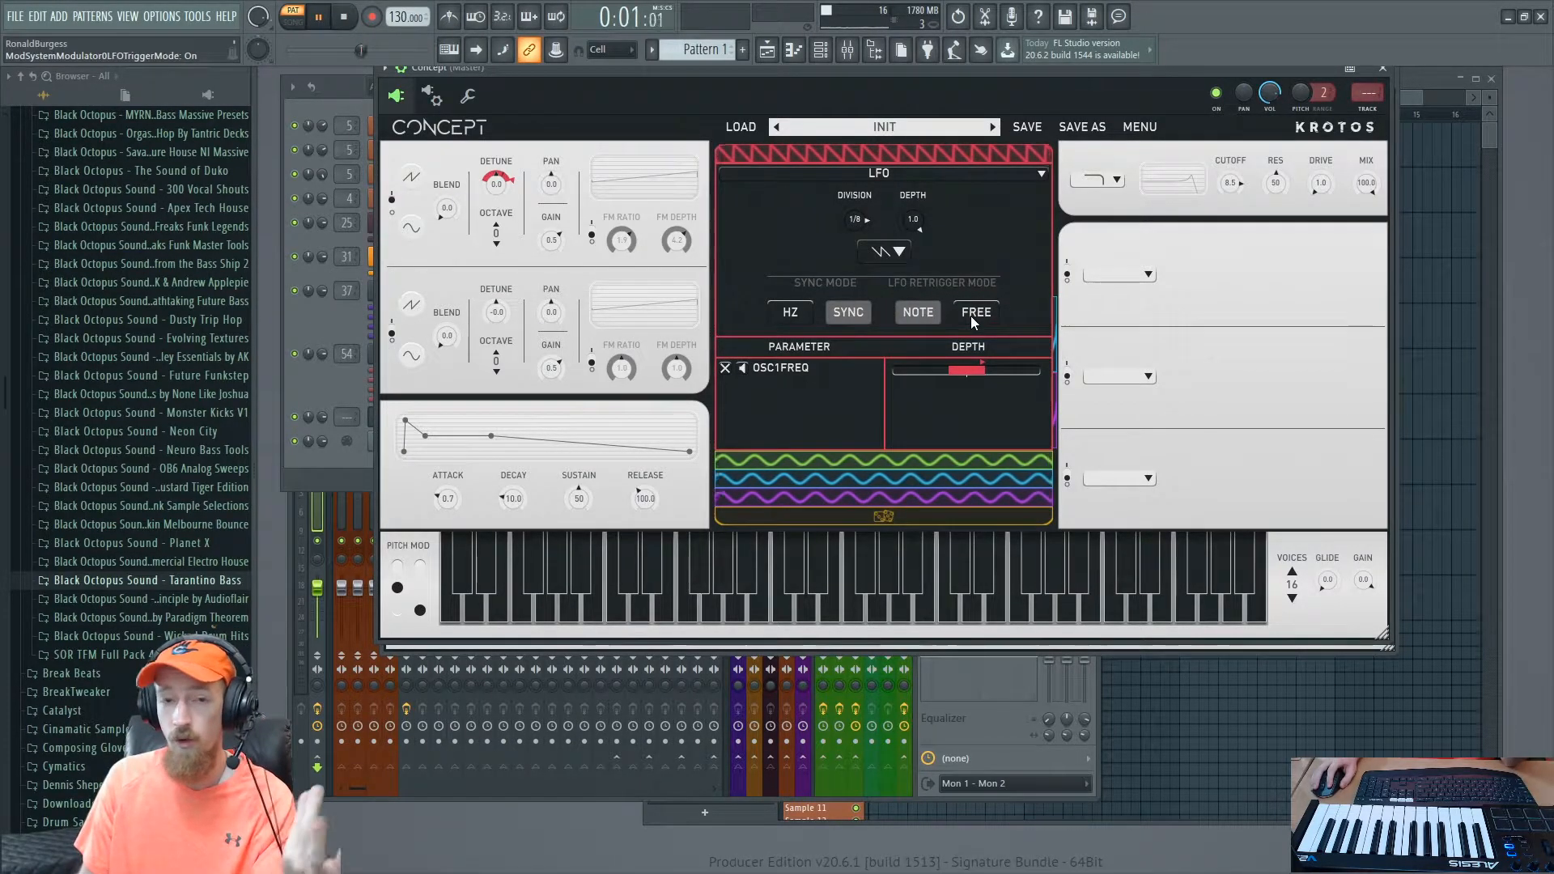
Step: Change the first modulator to XY Capture and move its pad point to the right of and slightly above the centre
left_click(915, 173)
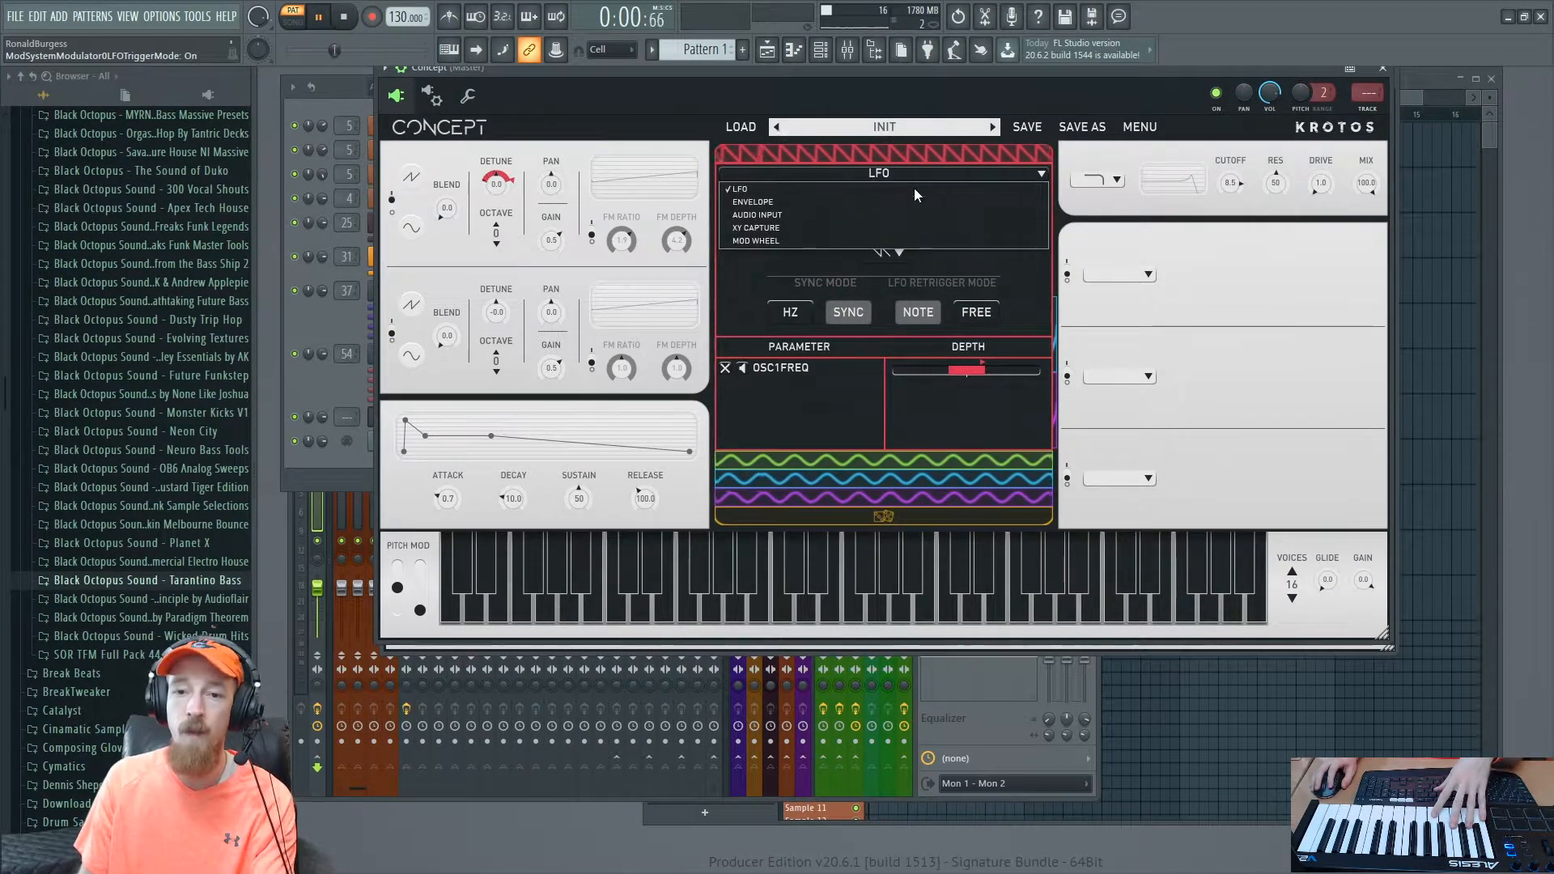
left_click(834, 227)
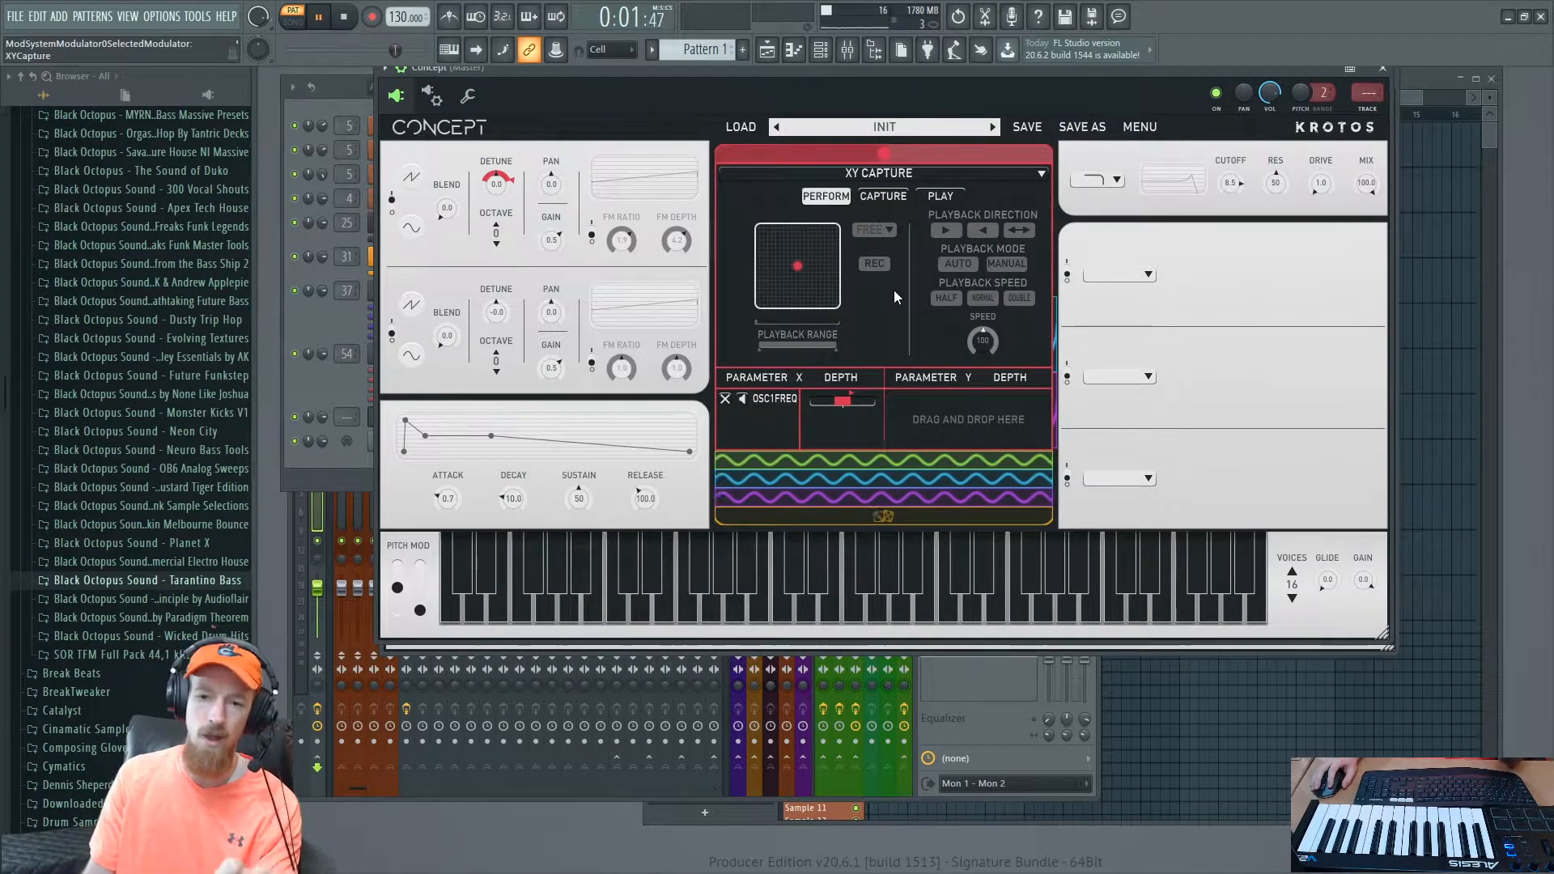
mouse_move(798, 265)
left_mouse_down()
mouse_move(833, 259)
mouse_move(791, 255)
mouse_move(815, 279)
mouse_move(780, 289)
mouse_move(818, 261)
left_mouse_up()
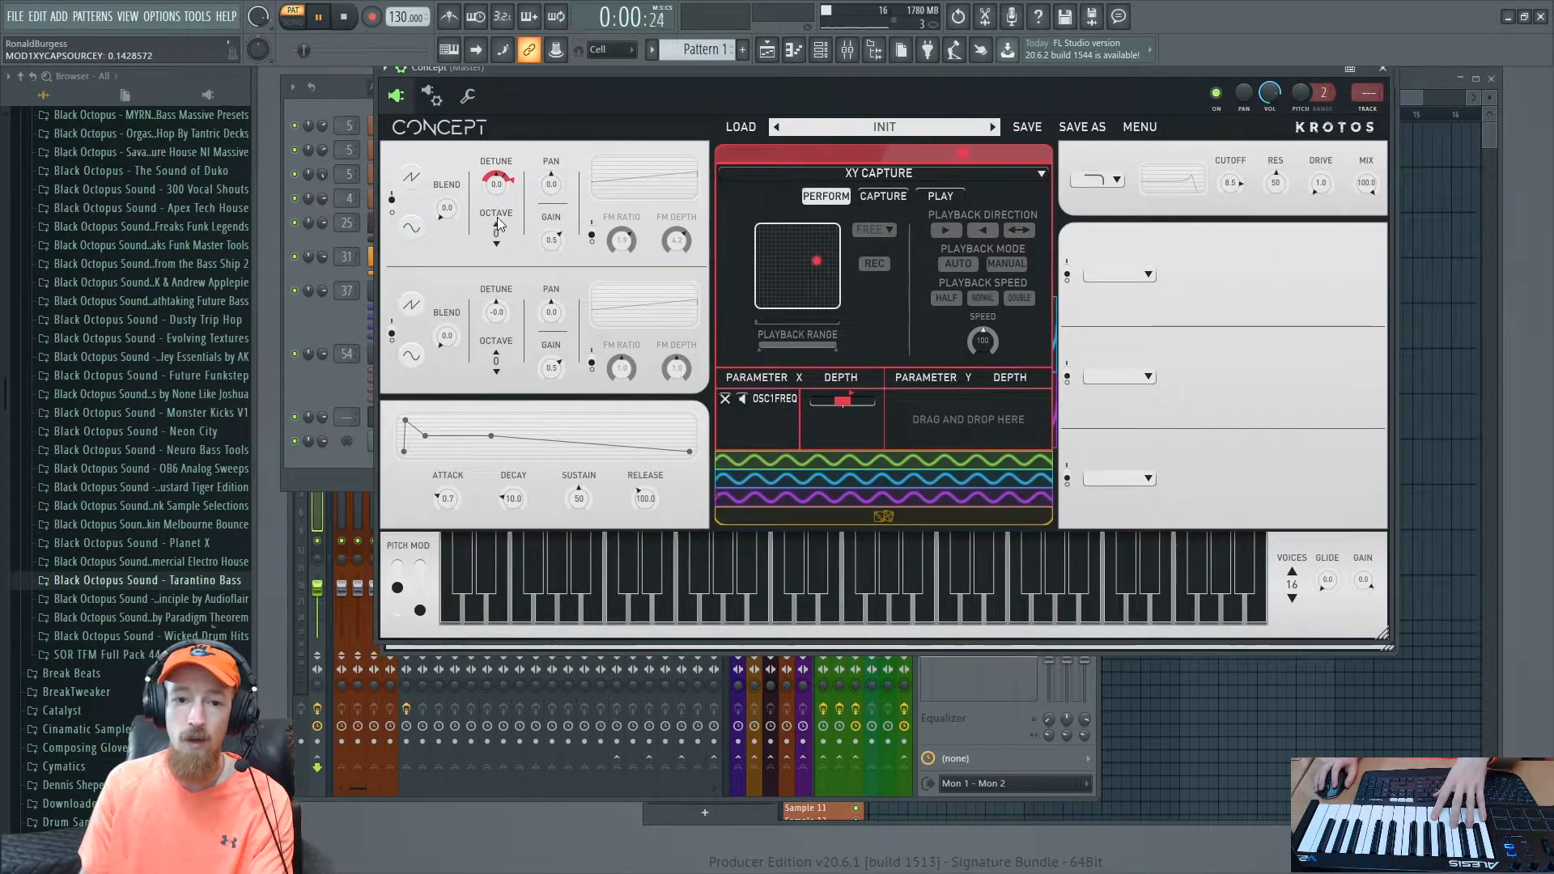
Step: Assign oscillator 1's pan to the X axis at depth 0.60 and its blend to the Y axis, testing them on the pad
left_click_drag(555, 168, 867, 413)
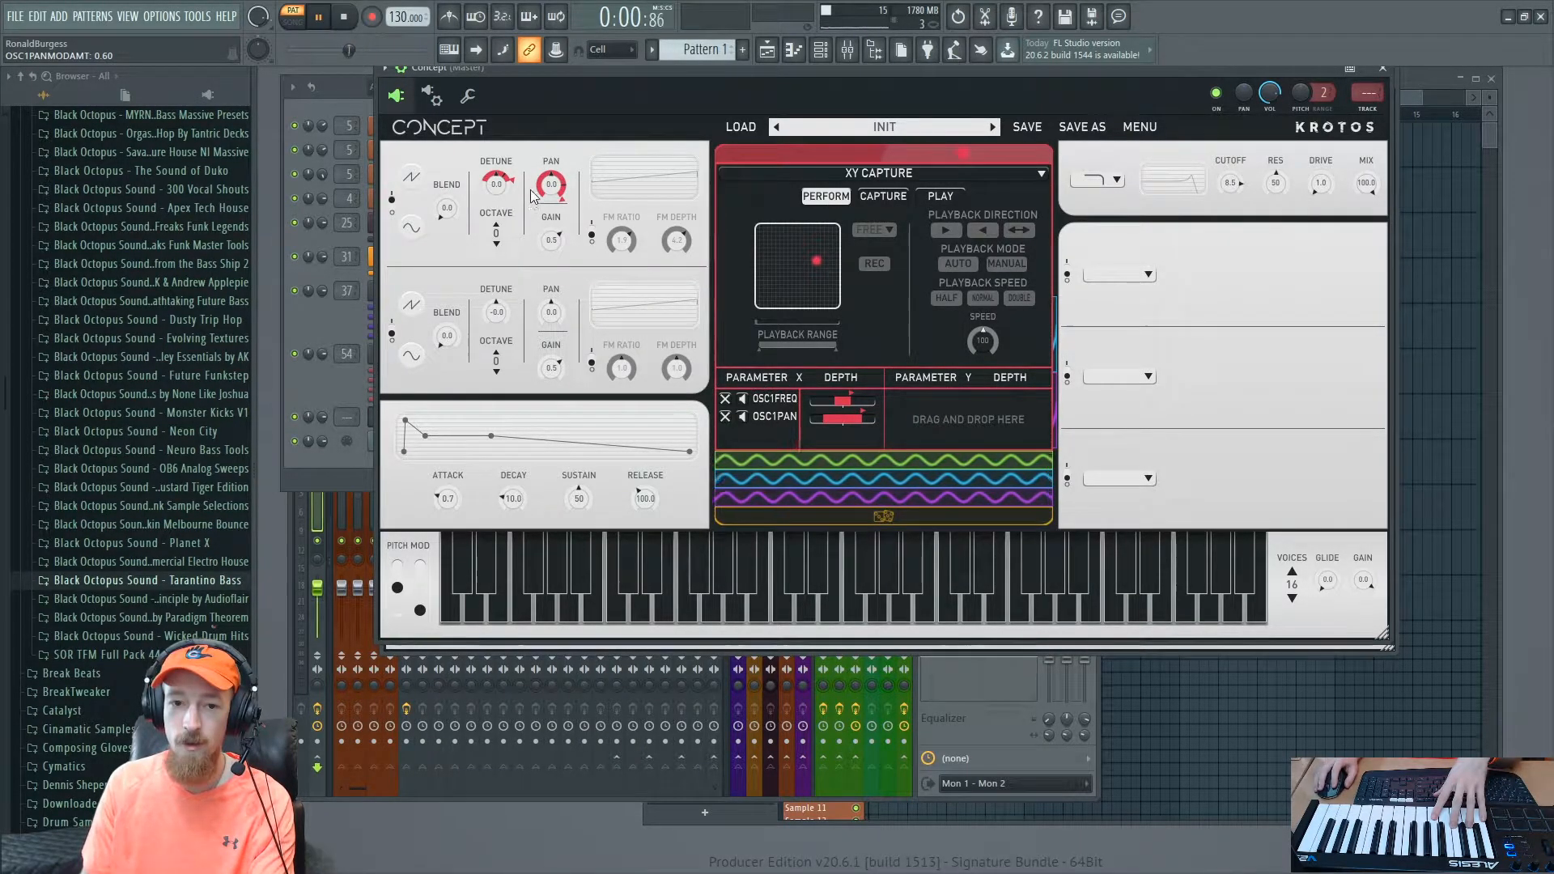
left_click_drag(445, 194, 956, 421)
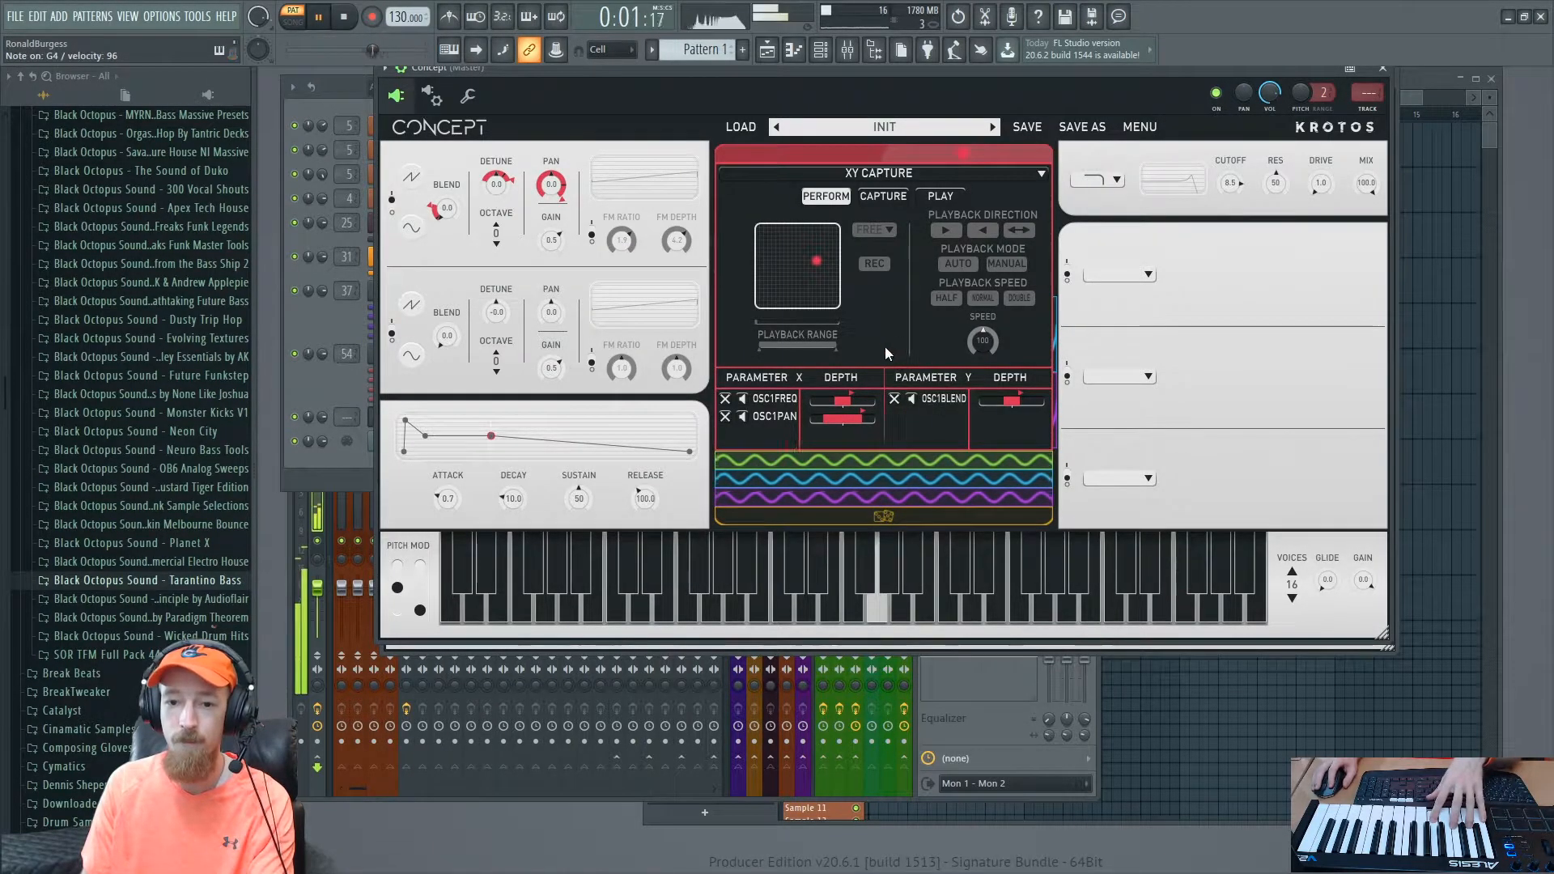
mouse_move(813, 267)
left_mouse_down()
mouse_move(765, 254)
mouse_move(832, 259)
mouse_move(803, 275)
left_mouse_up()
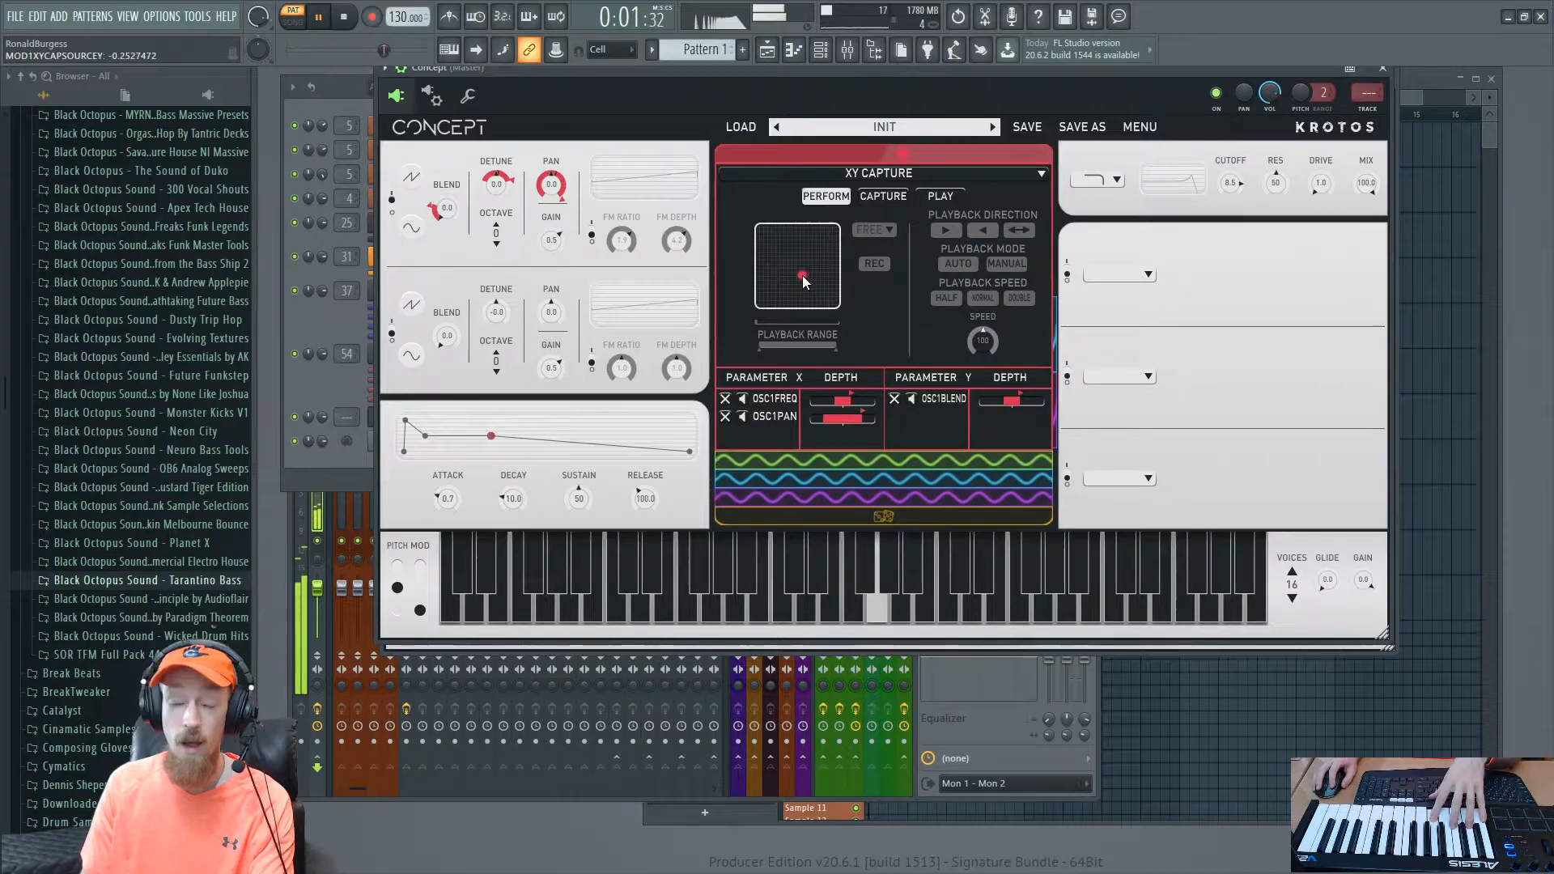
Step: Record a movement on the XY pad in Capture mode so it plays back automatically
left_click(883, 197)
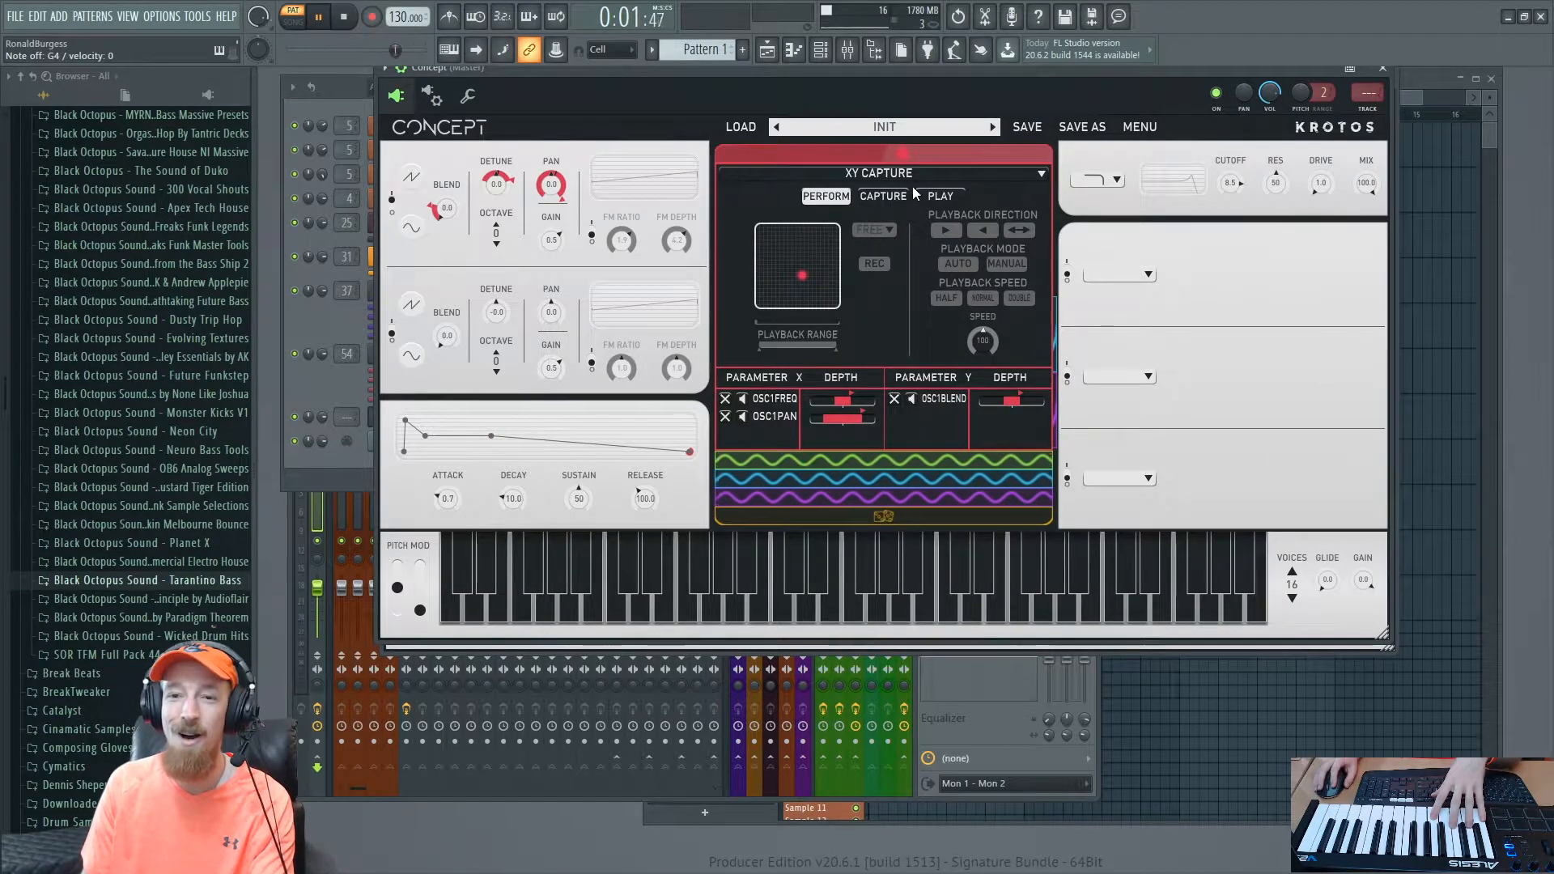
mouse_move(813, 270)
left_mouse_down()
mouse_move(787, 284)
mouse_move(836, 270)
mouse_move(785, 254)
mouse_move(806, 255)
left_mouse_up()
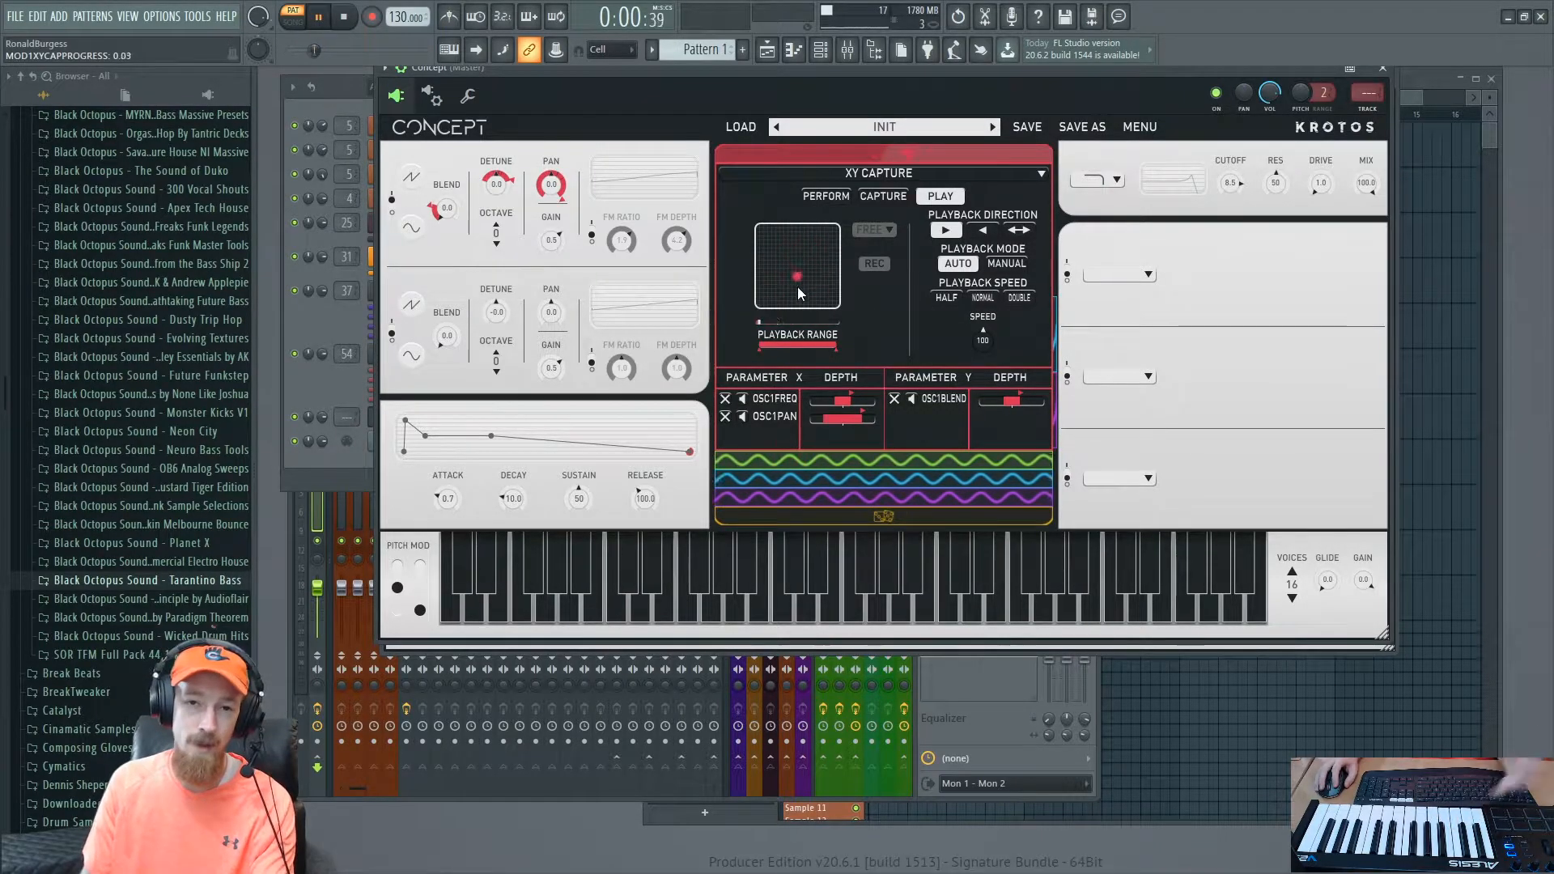
Step: Audition the XY Capture playback at the half, double and normal speeds
left_click(949, 298)
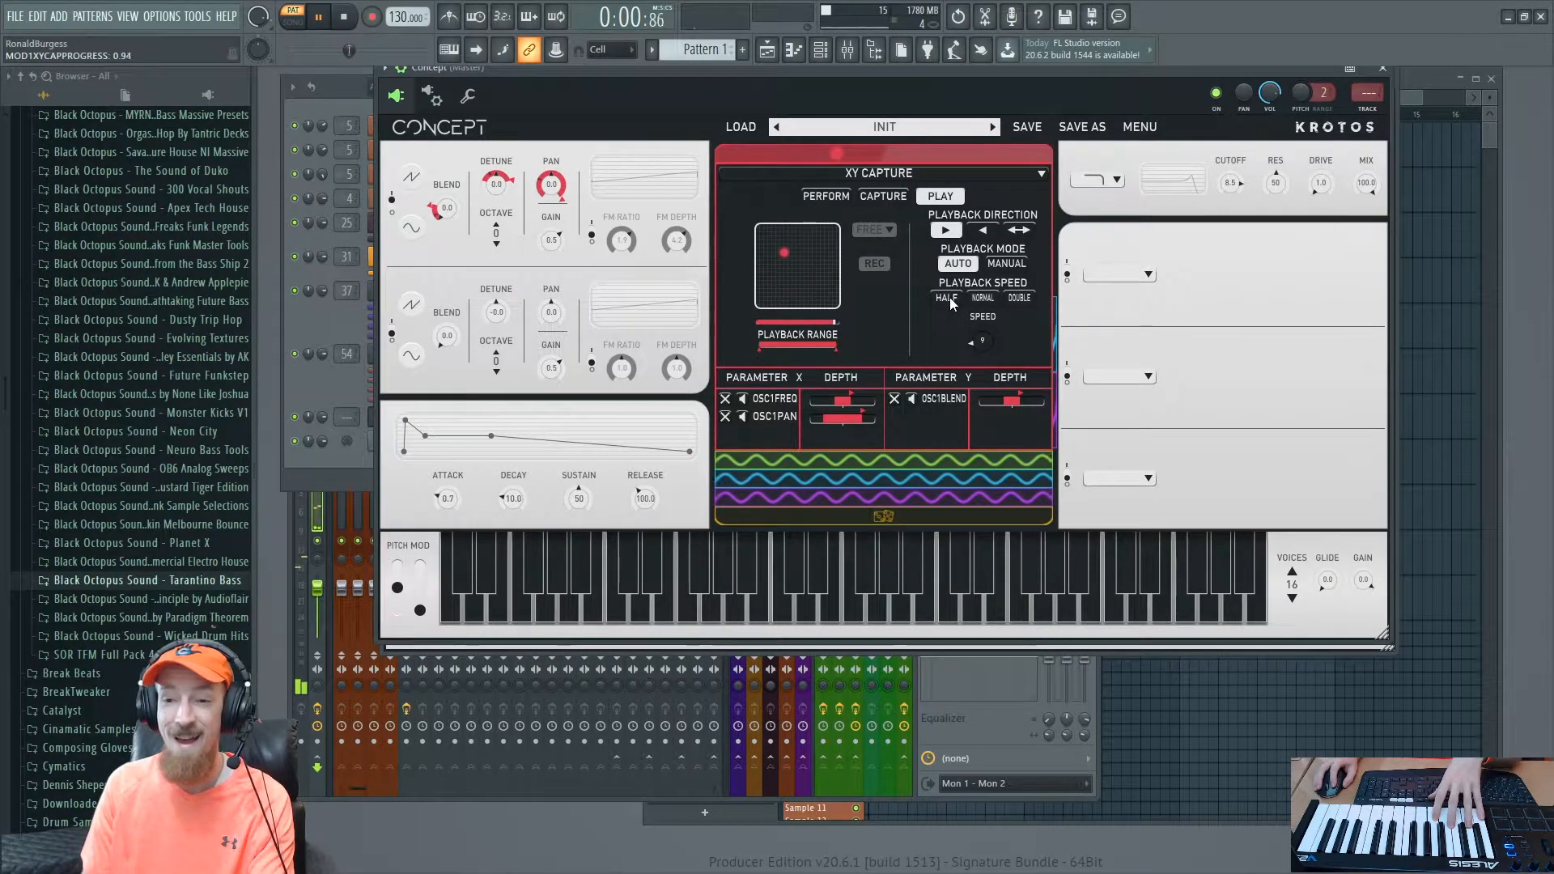
left_click(983, 299)
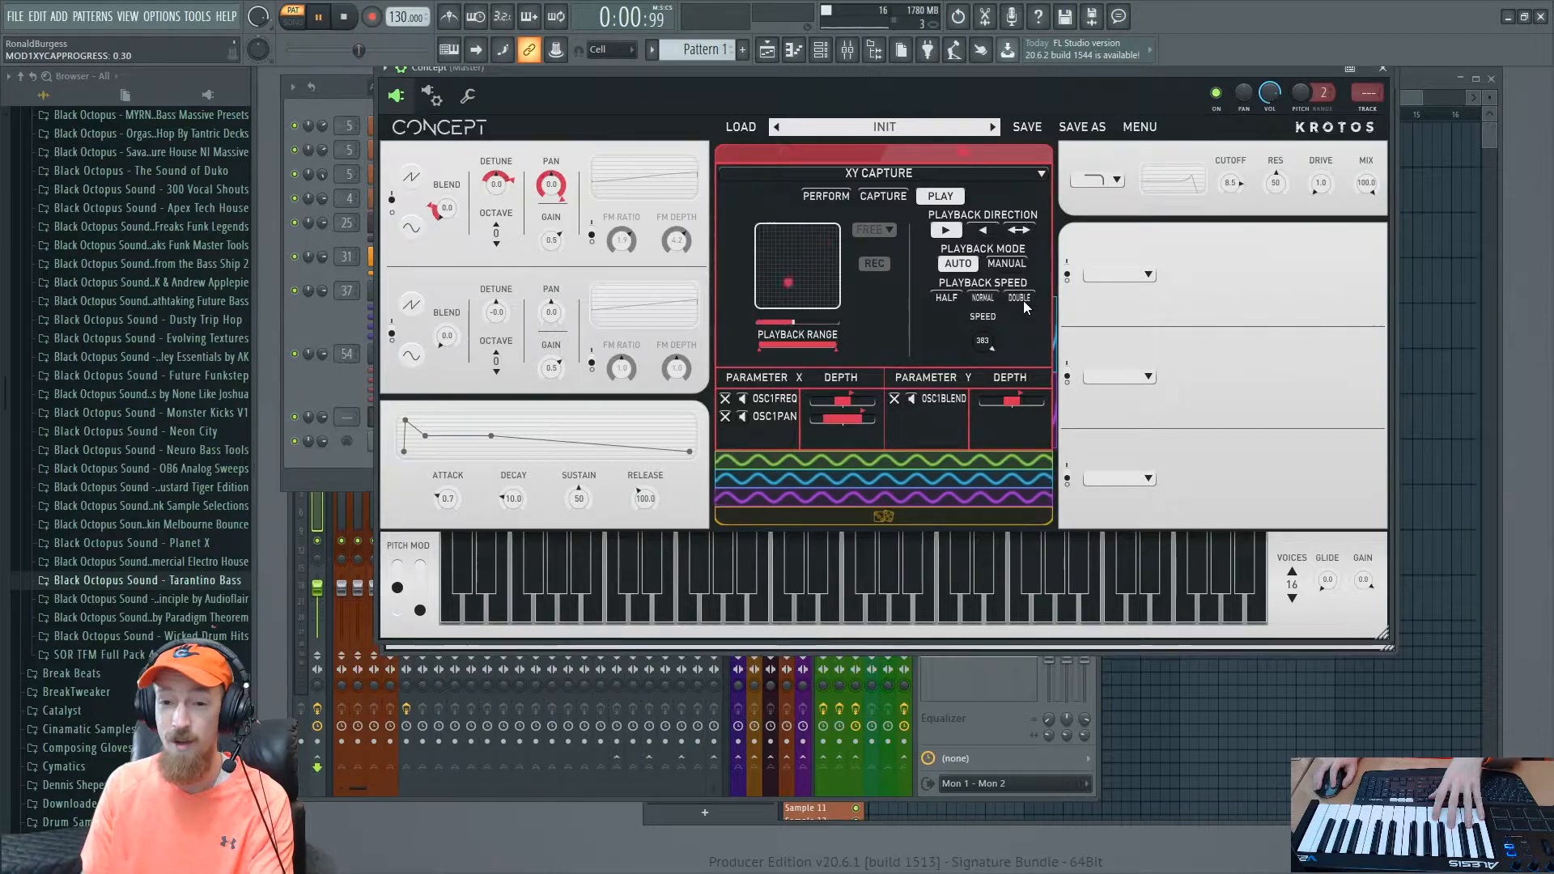
left_click(976, 298)
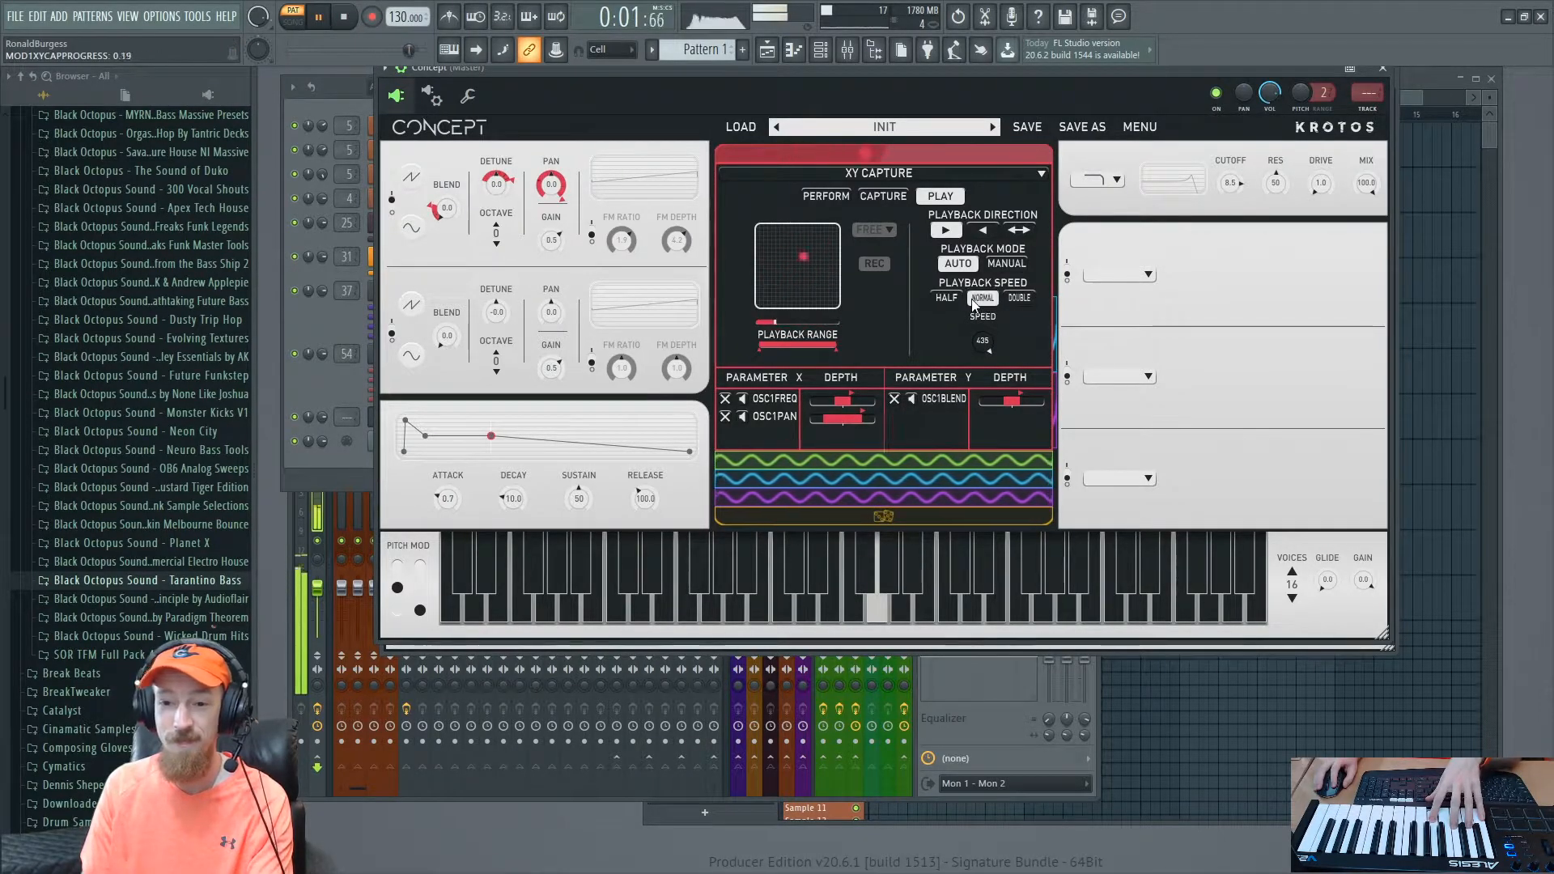
Step: Try manual playback mode by scrubbing the recorded XY movement with the manual control, and return to Auto
left_click(1004, 263)
left_click_drag(940, 290, 689, 300)
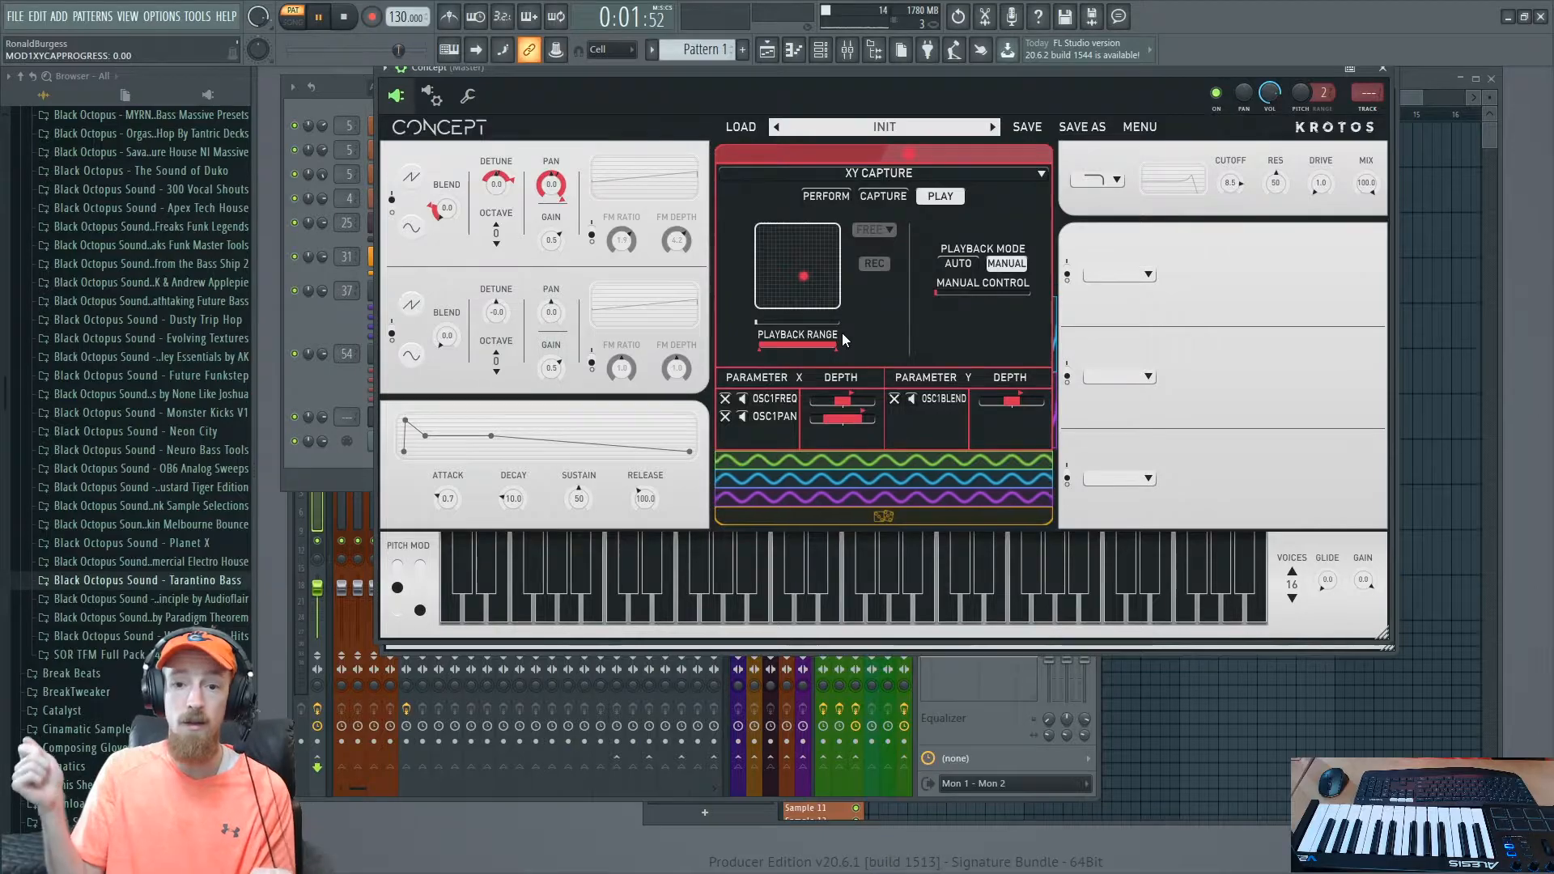
left_click(963, 264)
Step: Compare the XY Capture playback directions, halve the playback speed and select back-and-forth playback
left_click(984, 230)
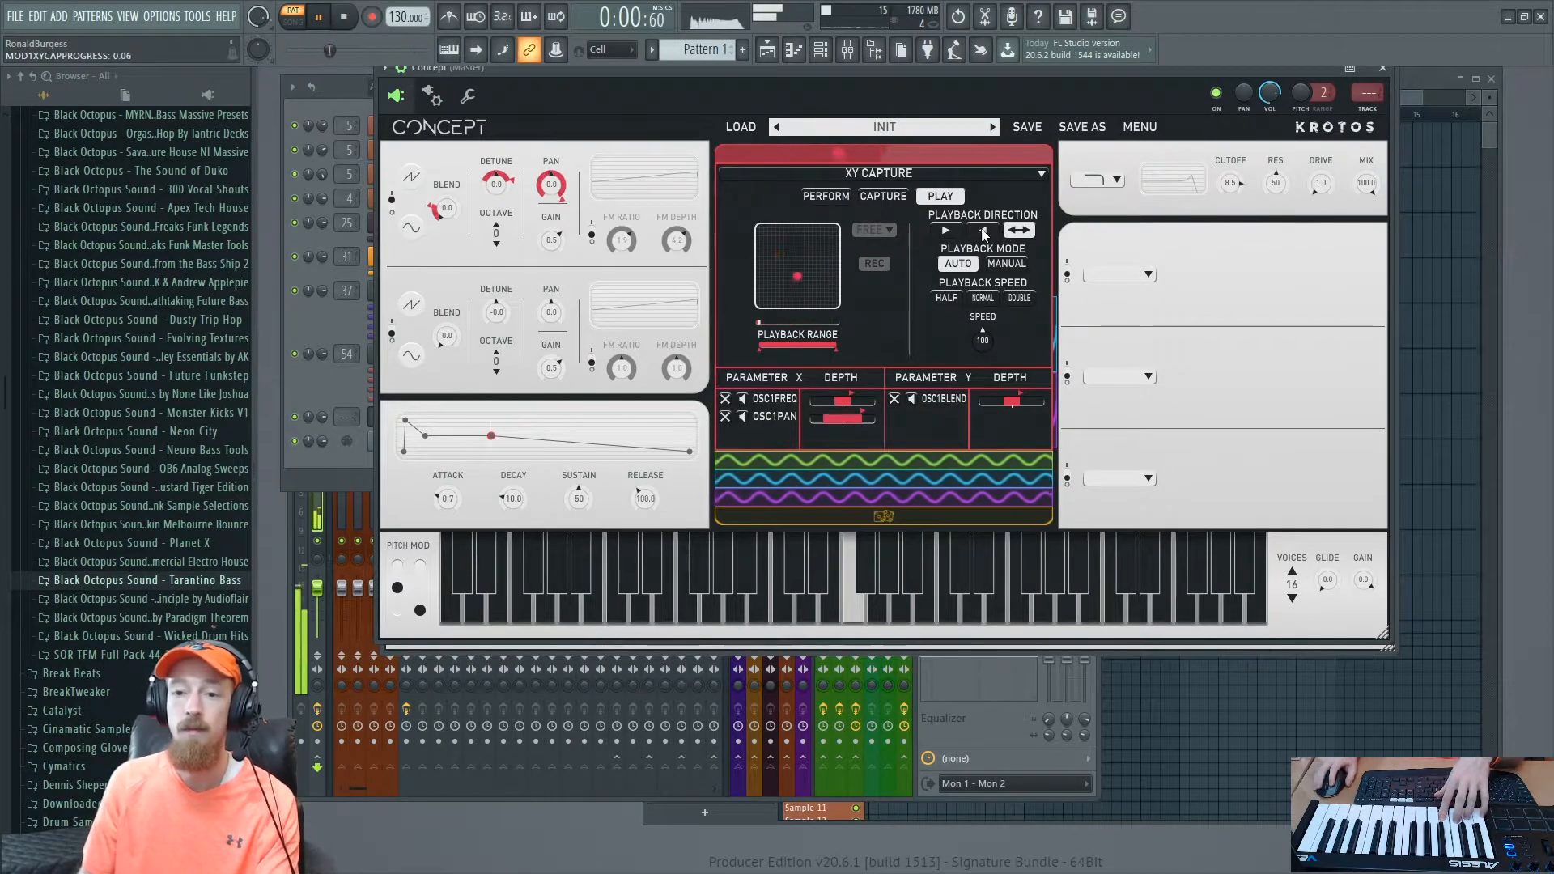
left_click(986, 231)
left_click(945, 232)
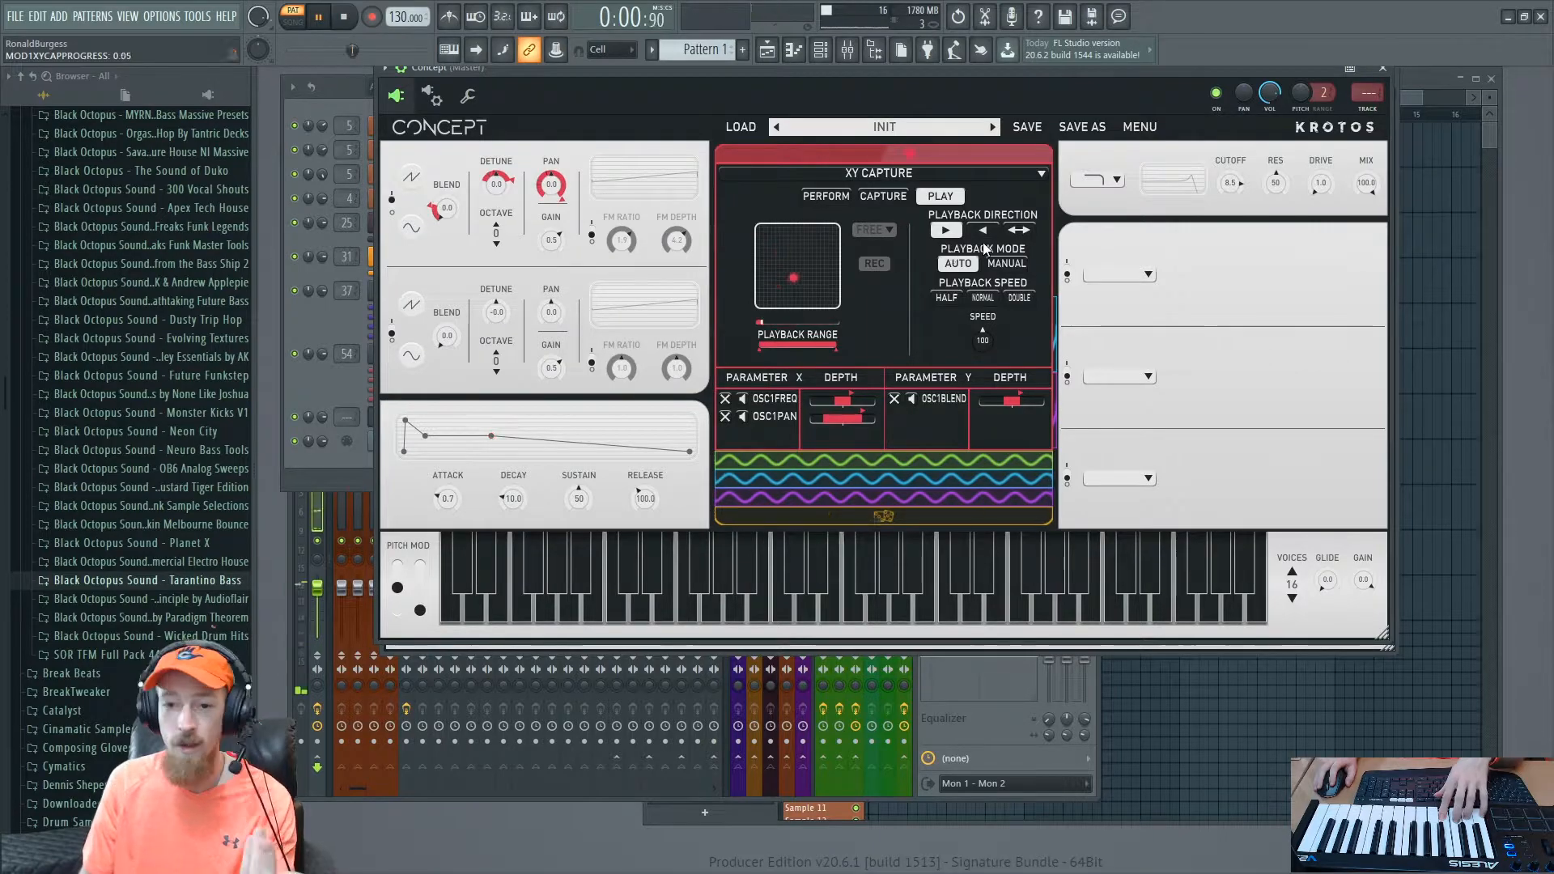
left_click(946, 298)
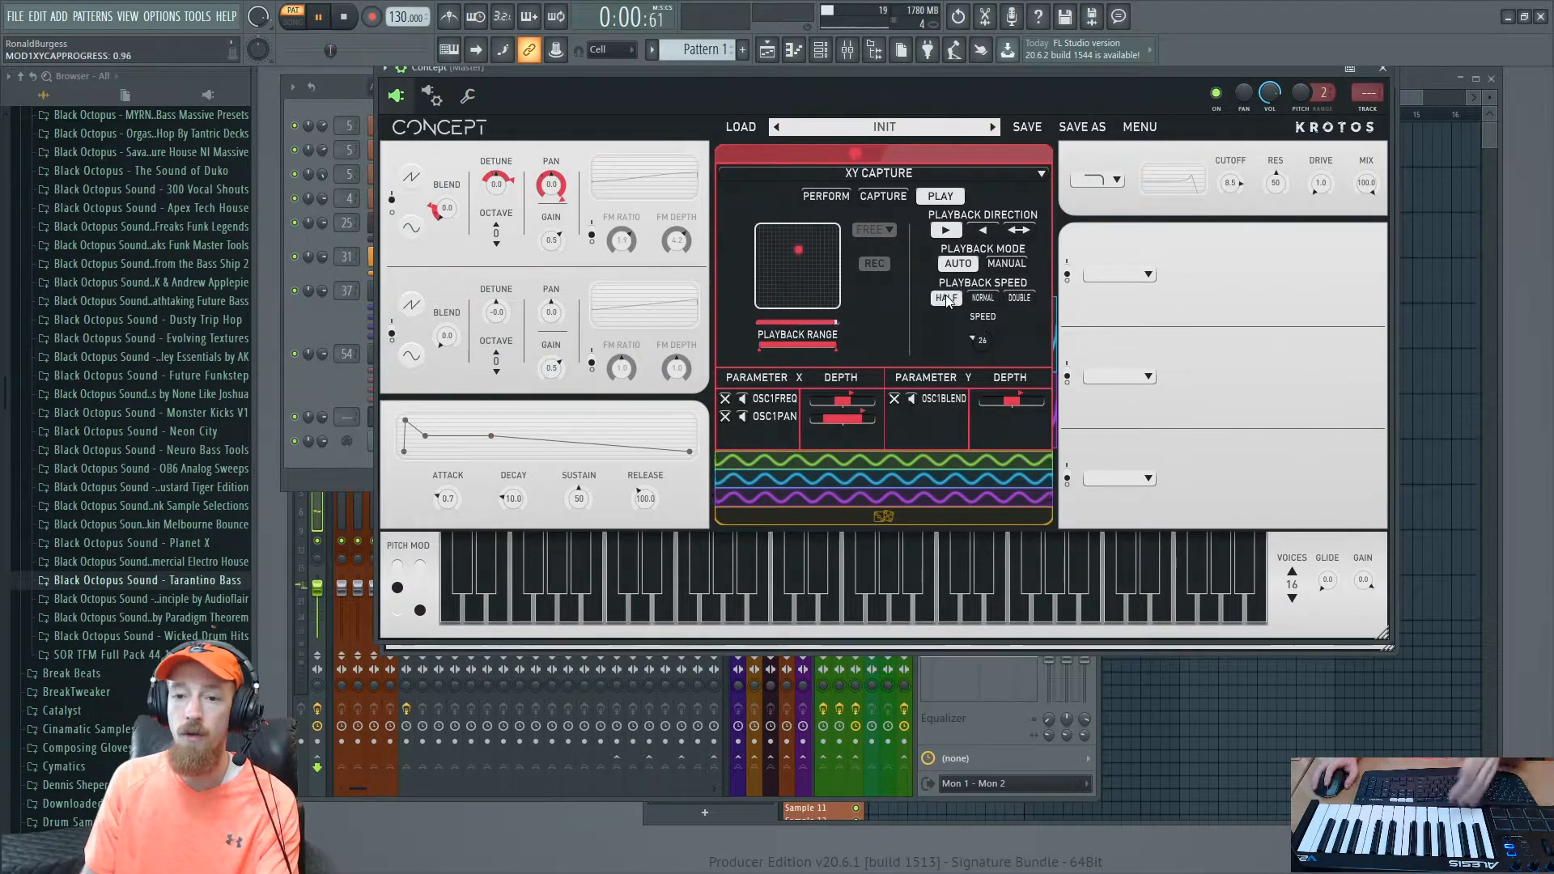
left_click(1006, 230)
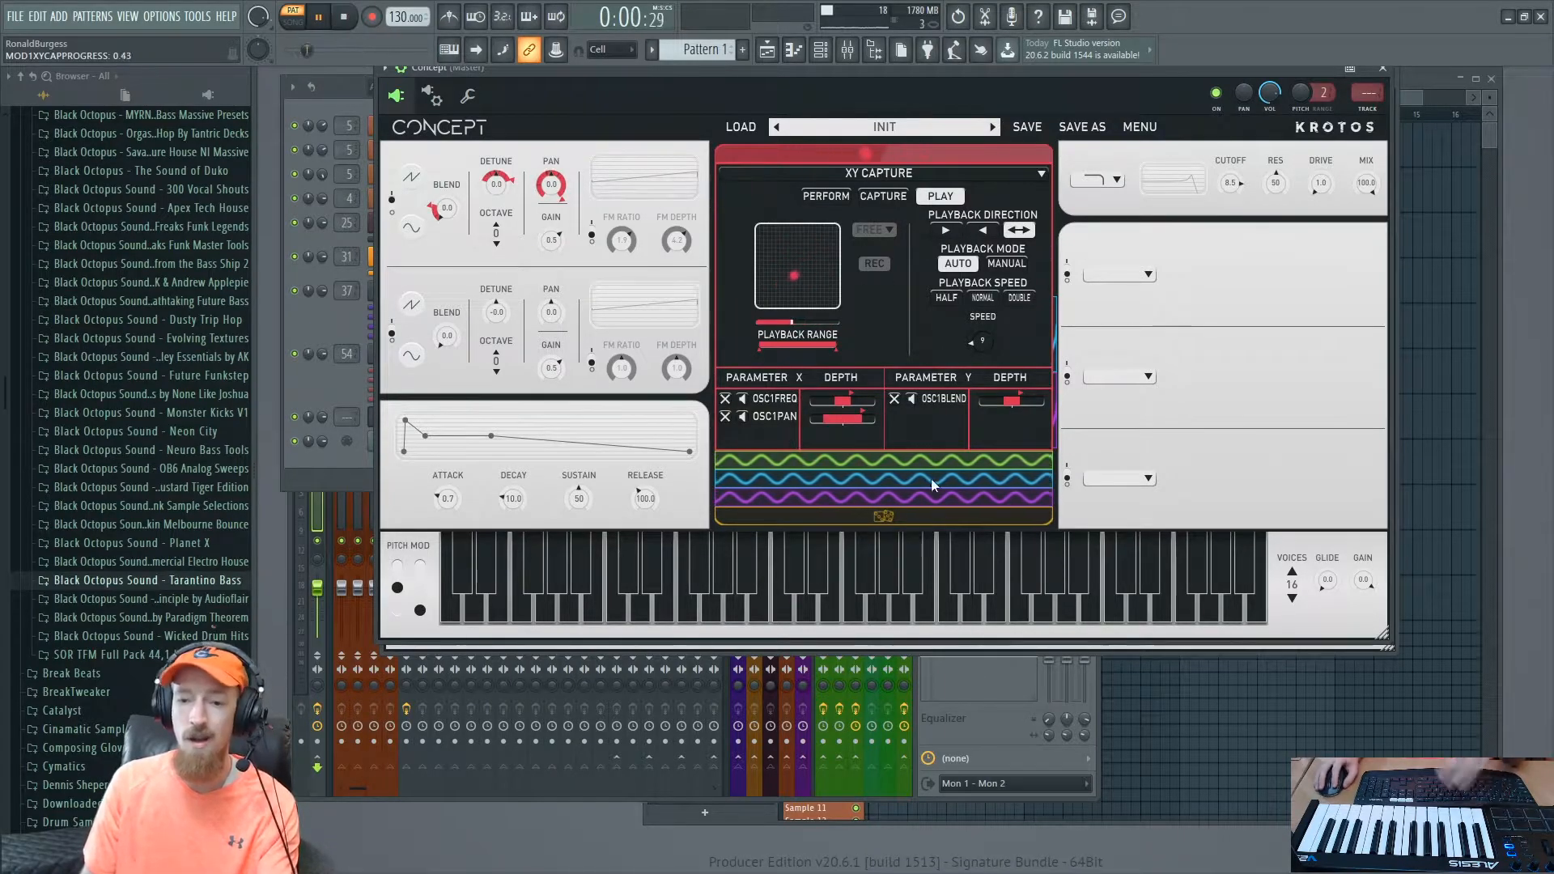
Step: Change the first modulator from XY Capture to Mod Wheel and bend its response curve upward
left_click(908, 157)
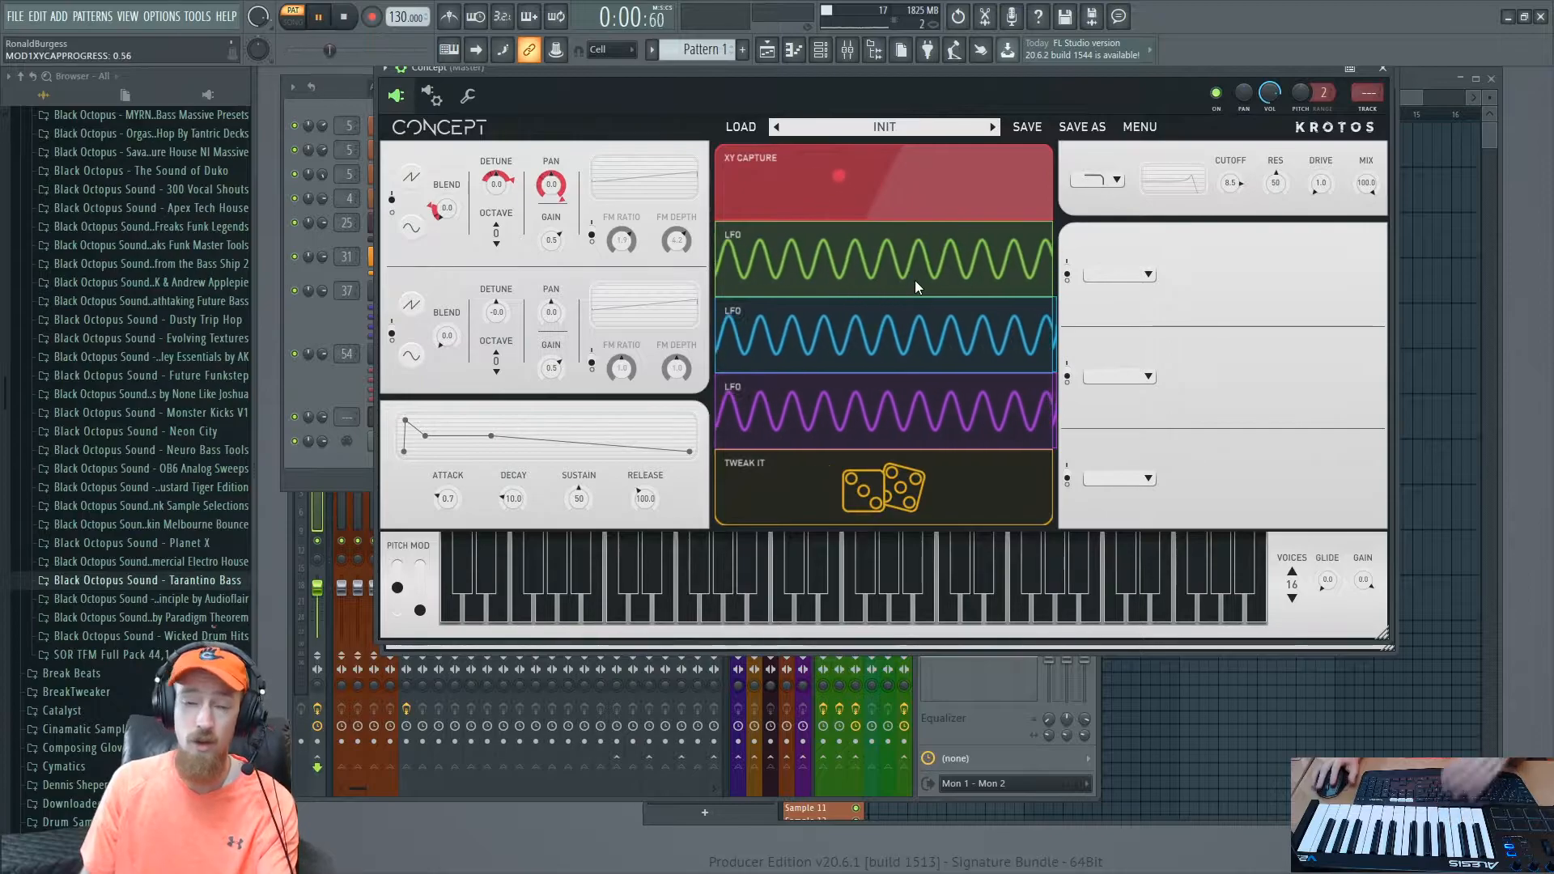
left_click(895, 191)
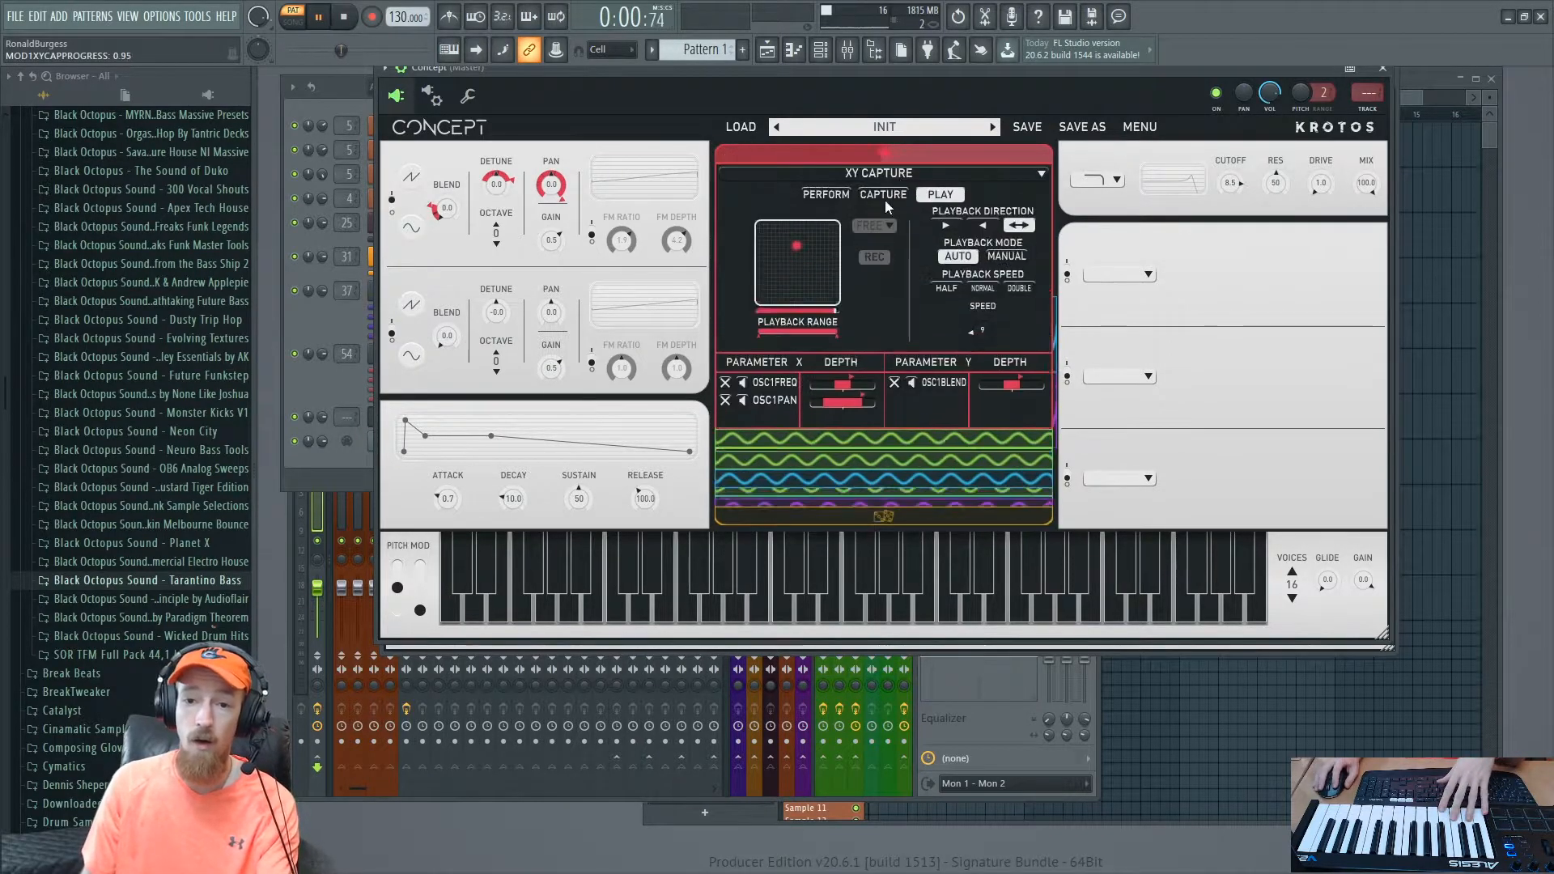
left_click(884, 174)
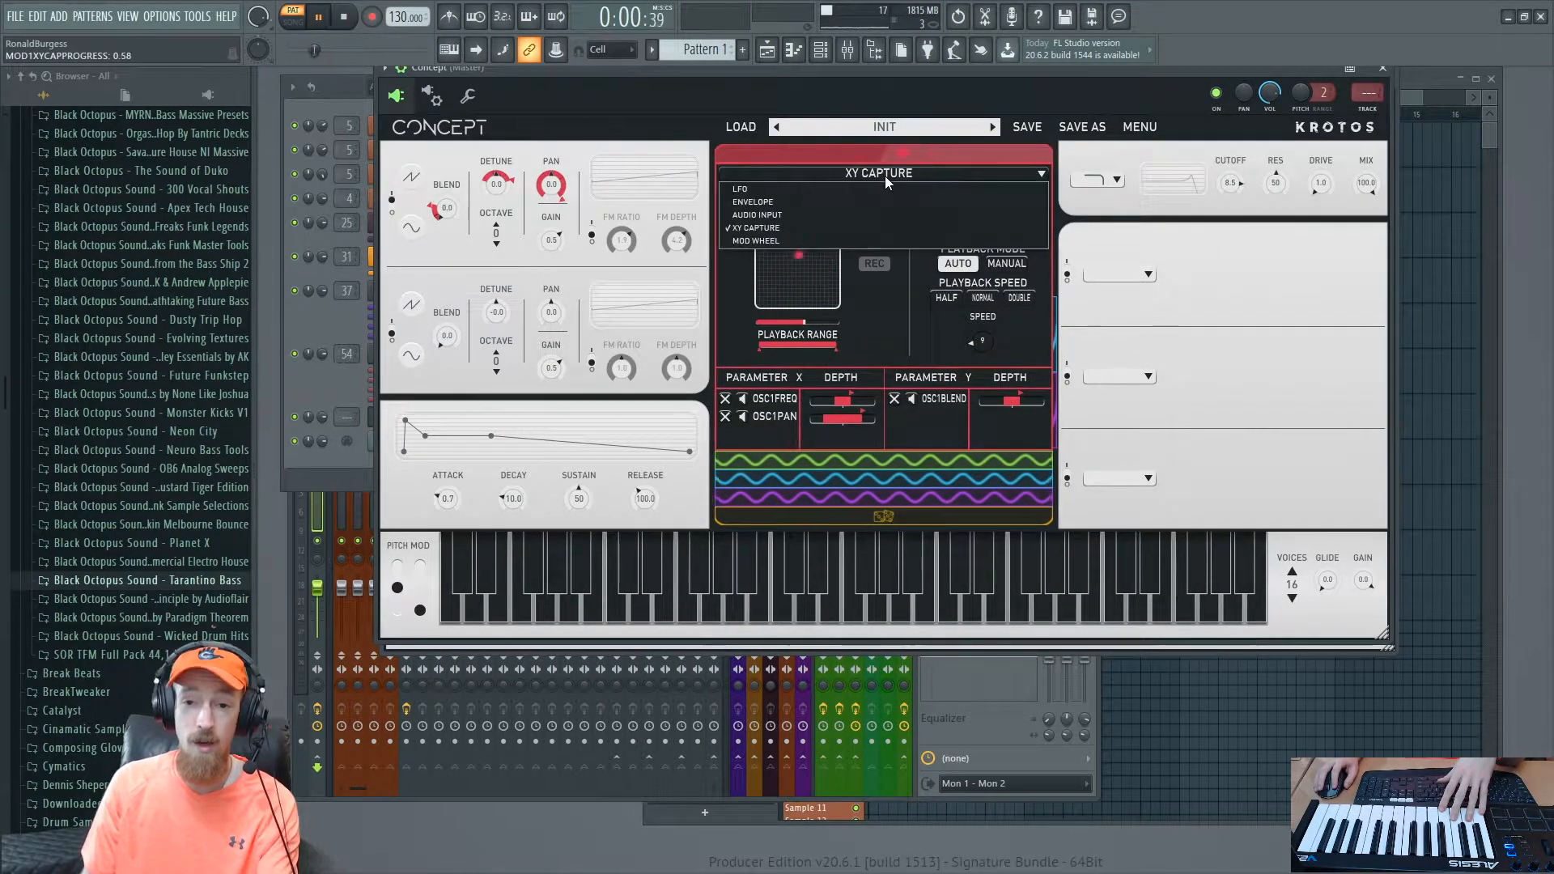
left_click(816, 241)
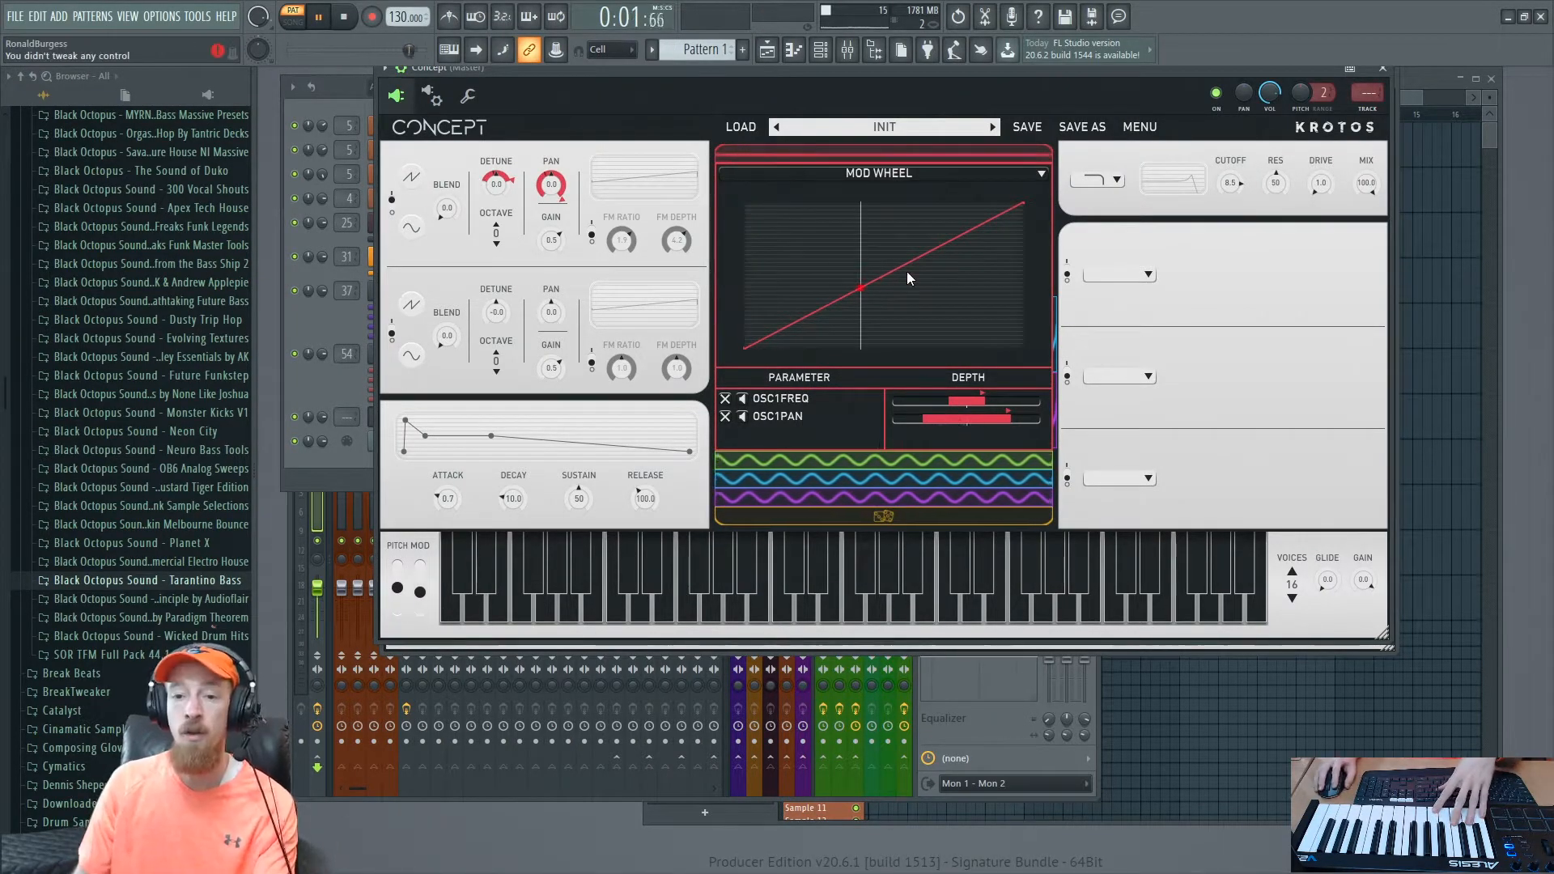
left_click_drag(910, 265, 904, 224)
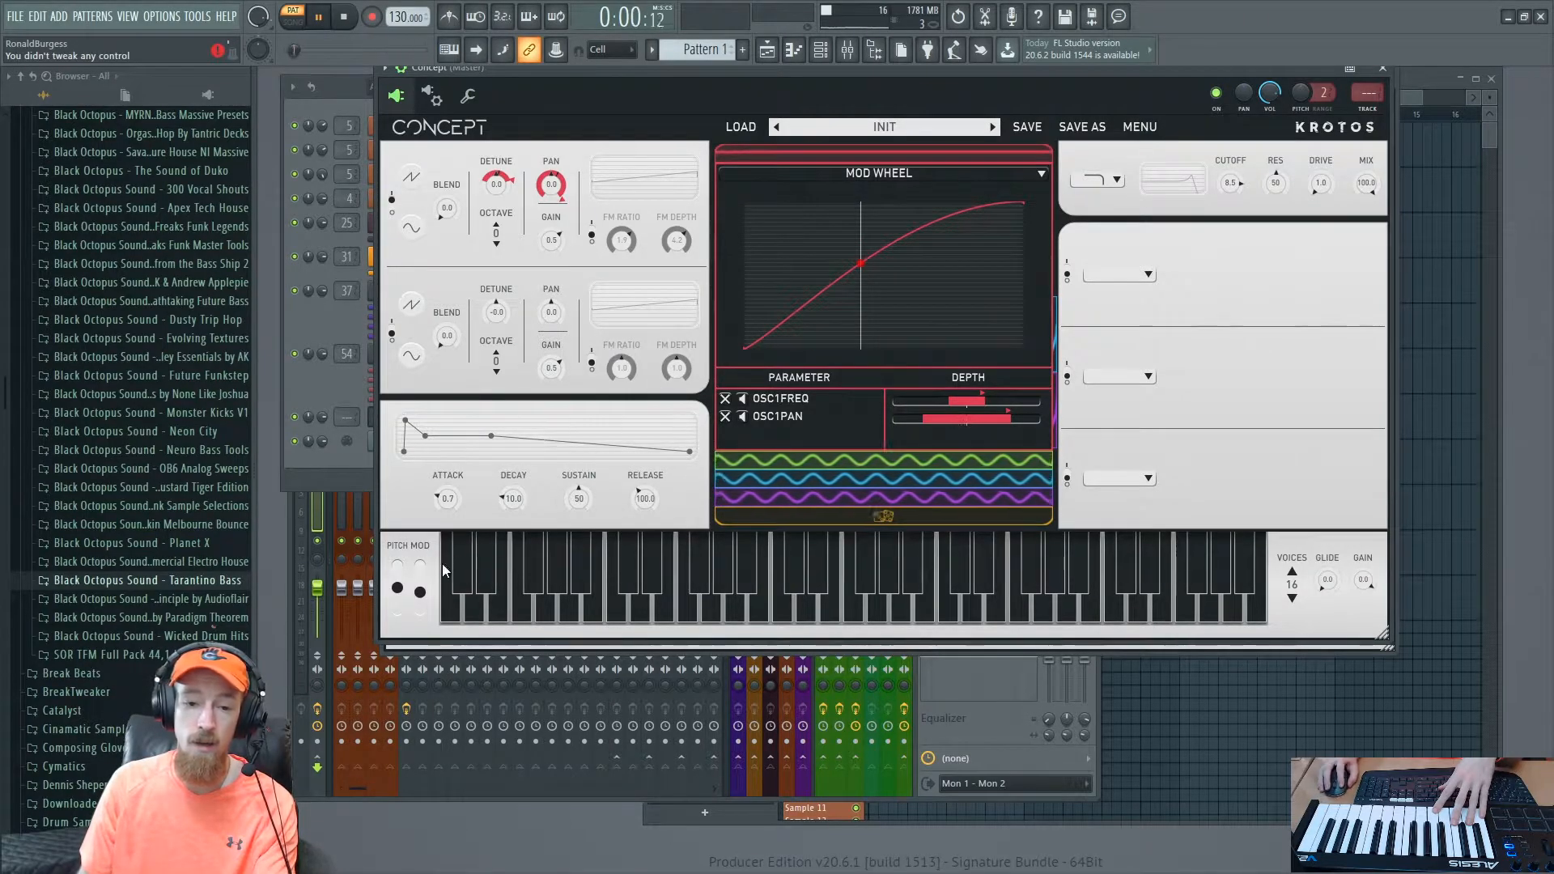
Step: Sweep the on-screen mod wheel up and down to test its modulation, leaving it at its maximum
left_click_drag(424, 594, 425, 601)
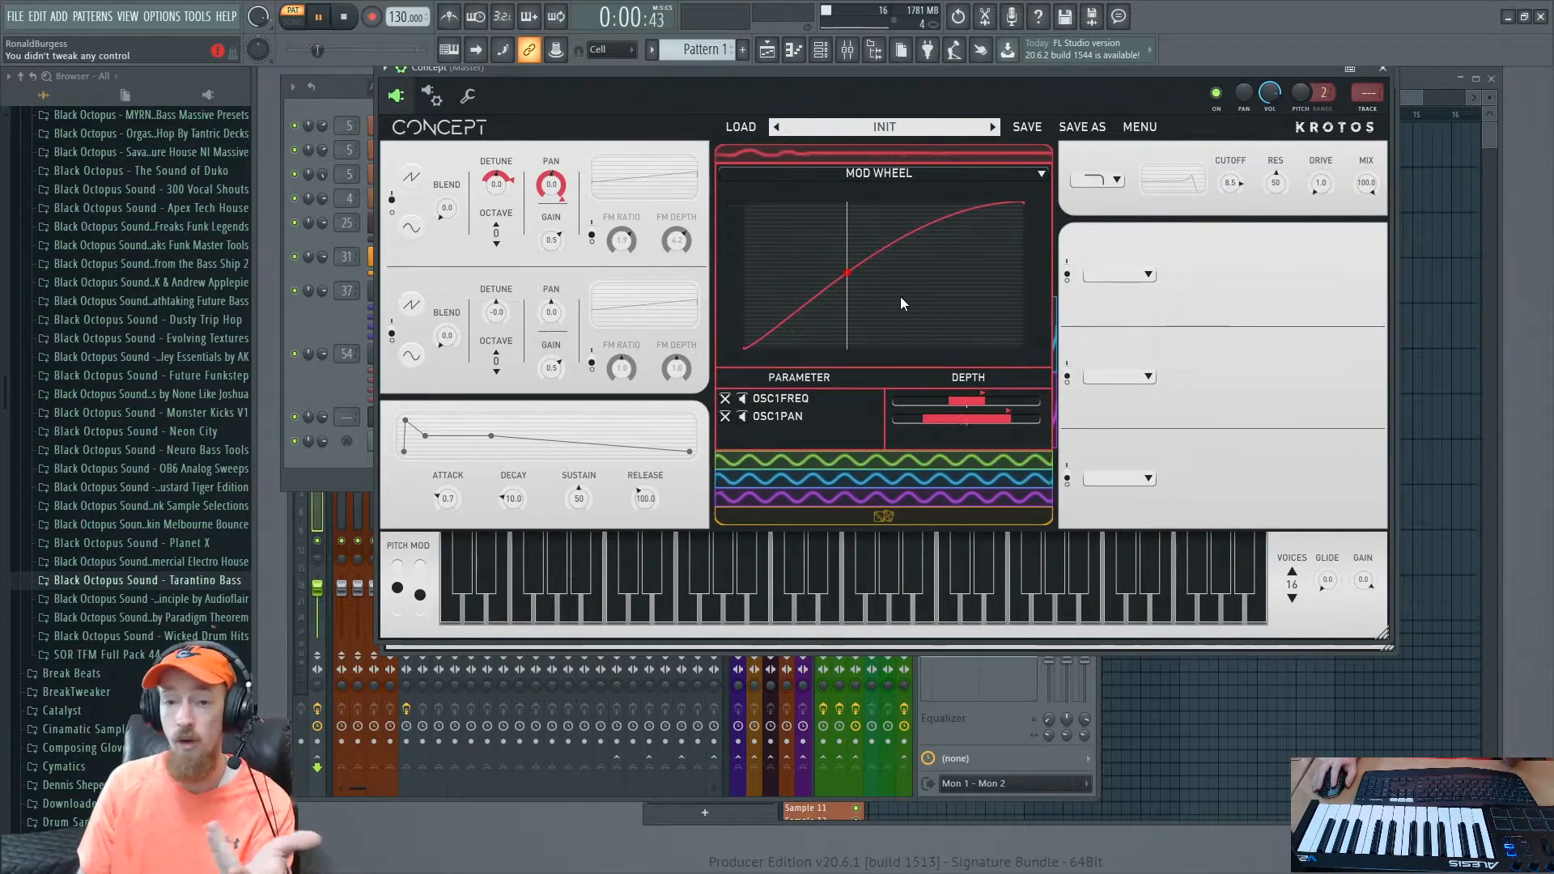
left_click(950, 149)
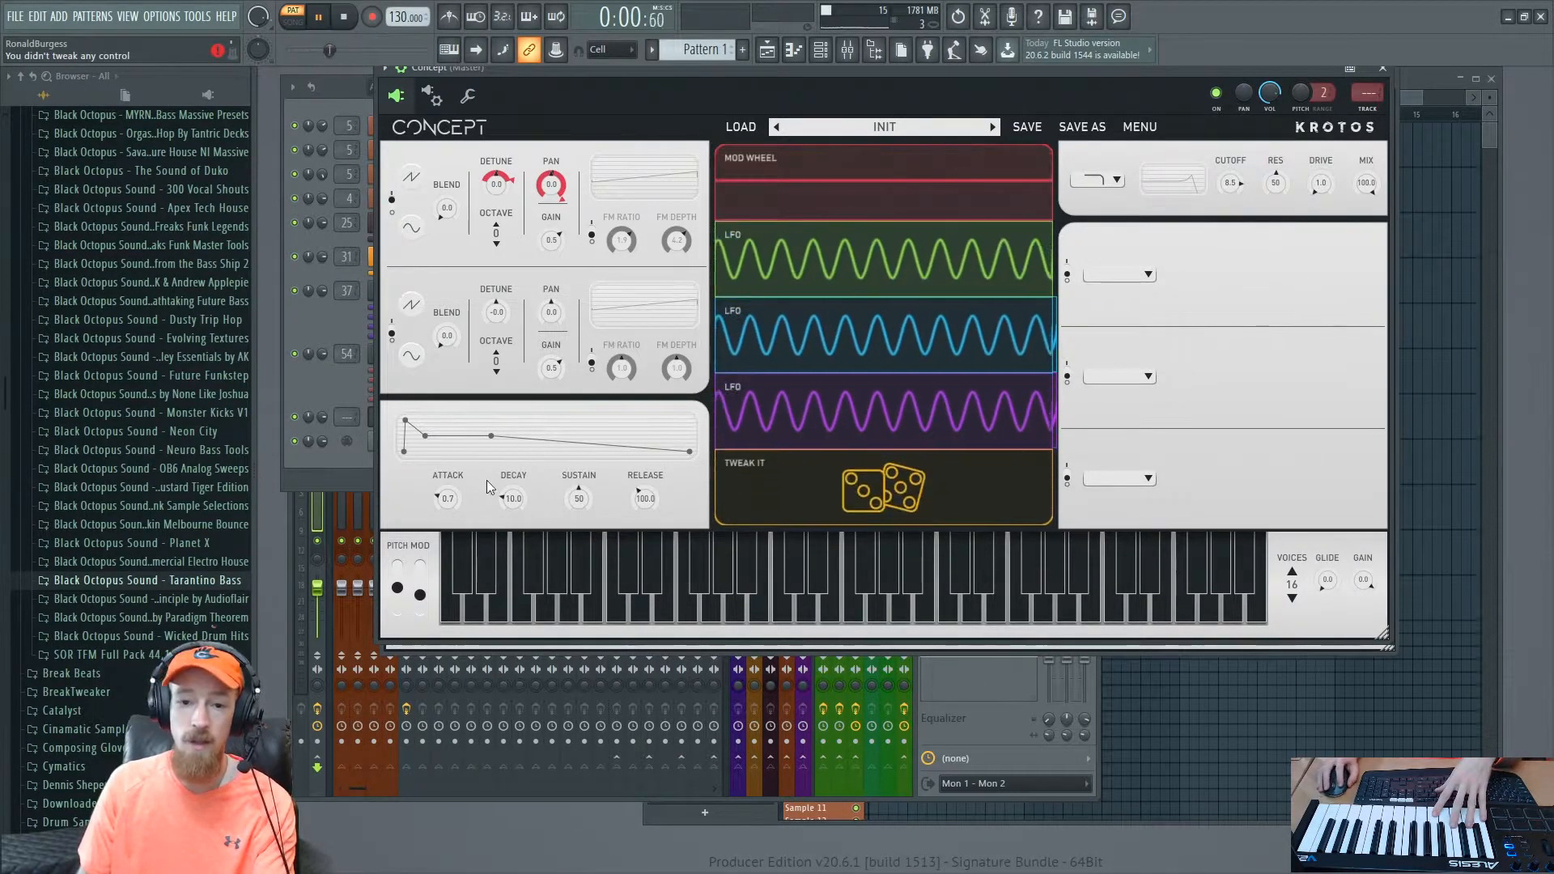
mouse_move(419, 593)
left_mouse_down()
mouse_move(418, 561)
mouse_move(419, 613)
mouse_move(422, 557)
left_mouse_up()
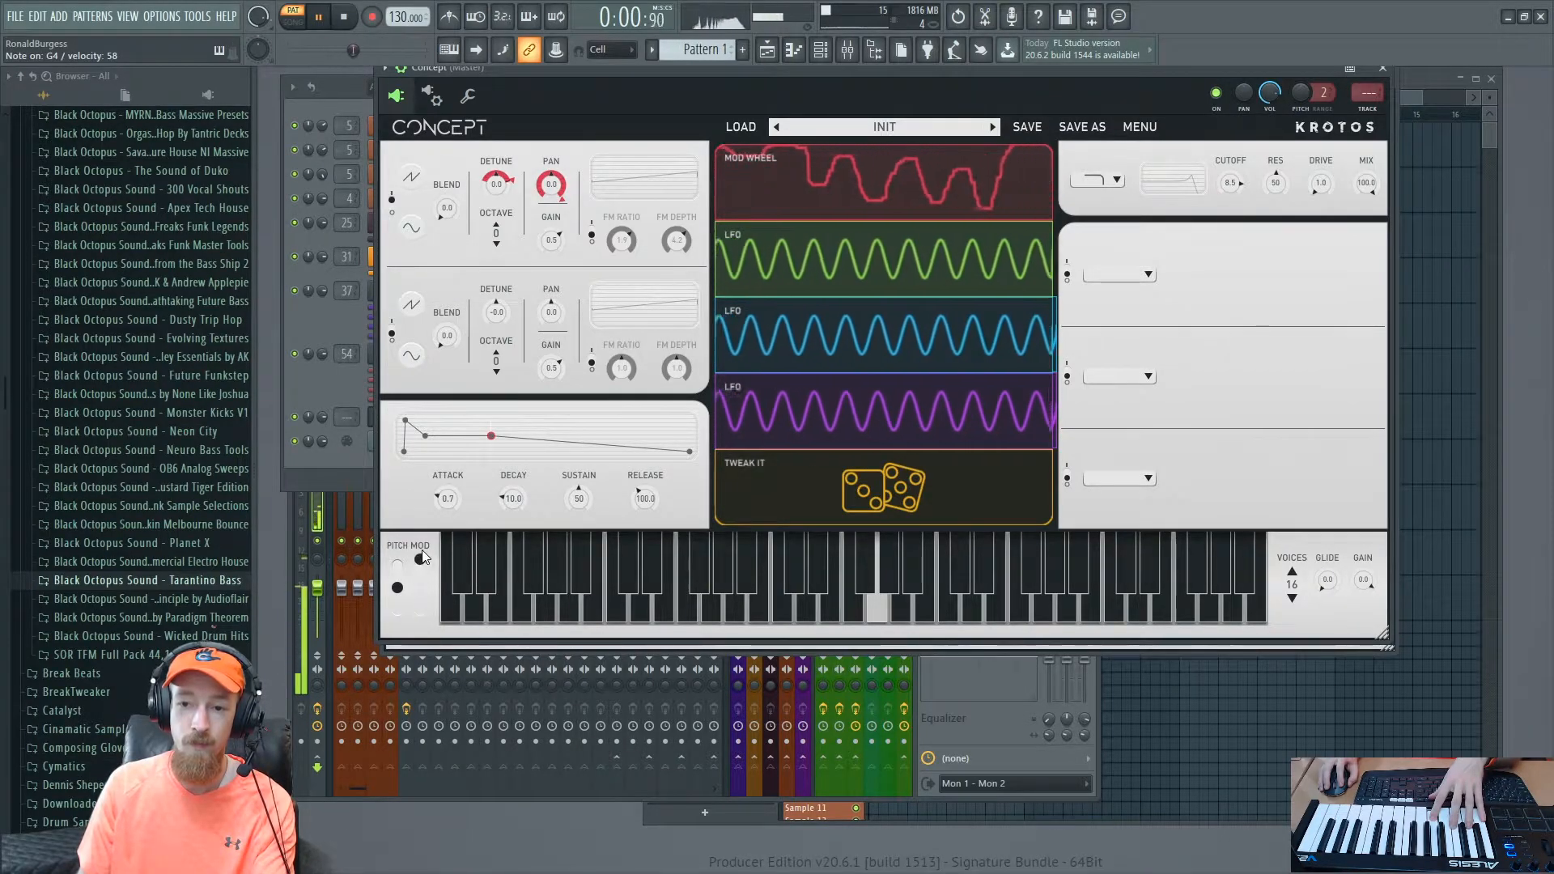
Step: Remove the OSC1PAN and OSC1FREQ assignments from the Mod Wheel modulator and collapse it to the modulator overview
left_click(890, 154)
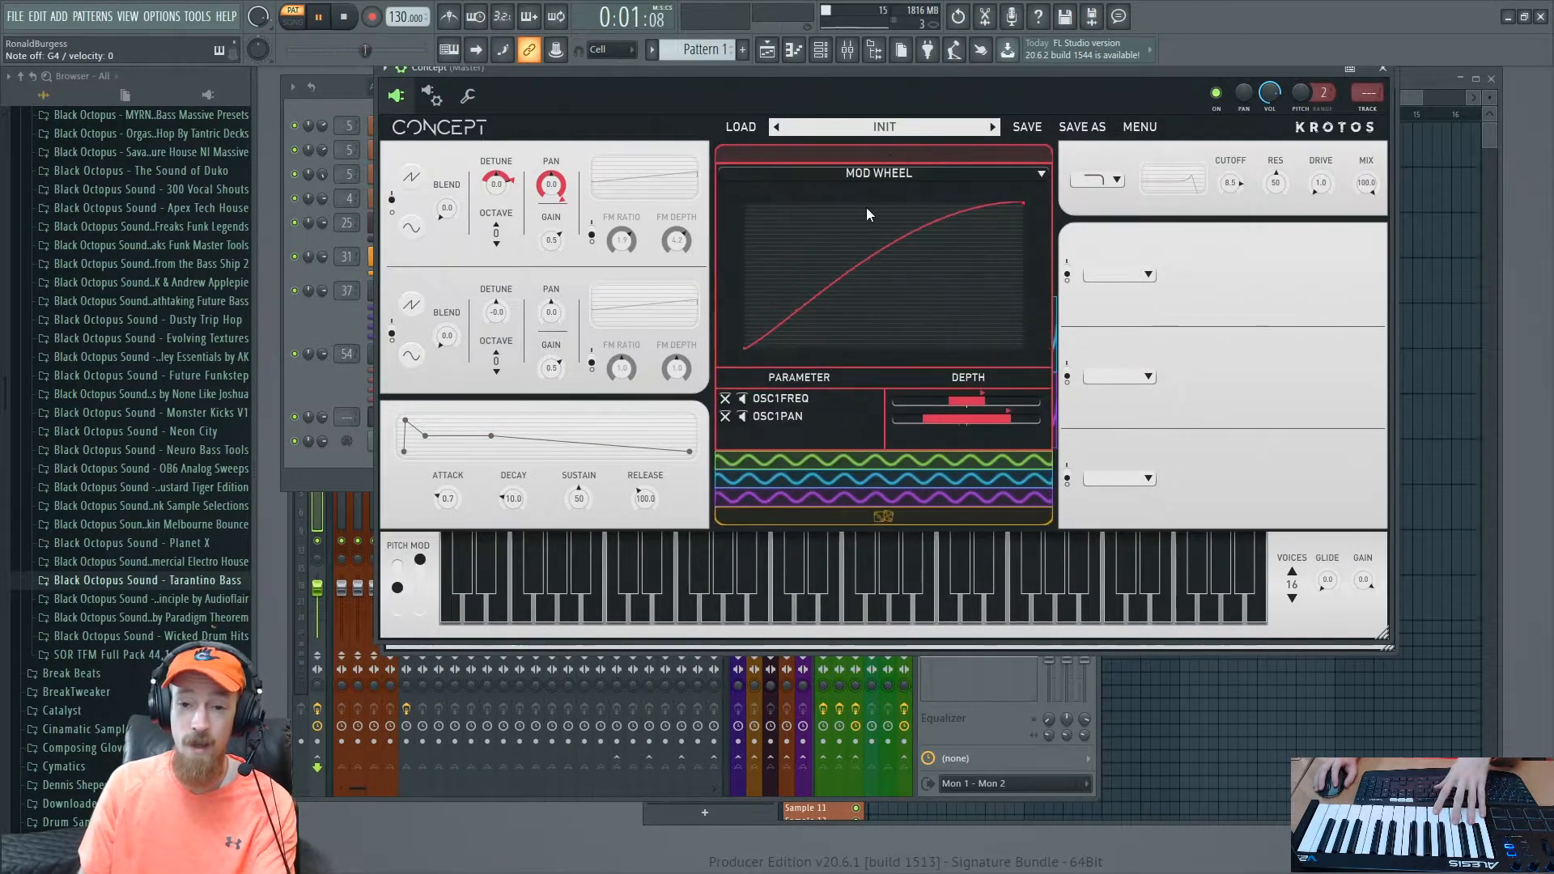
left_click(726, 416)
left_click(725, 400)
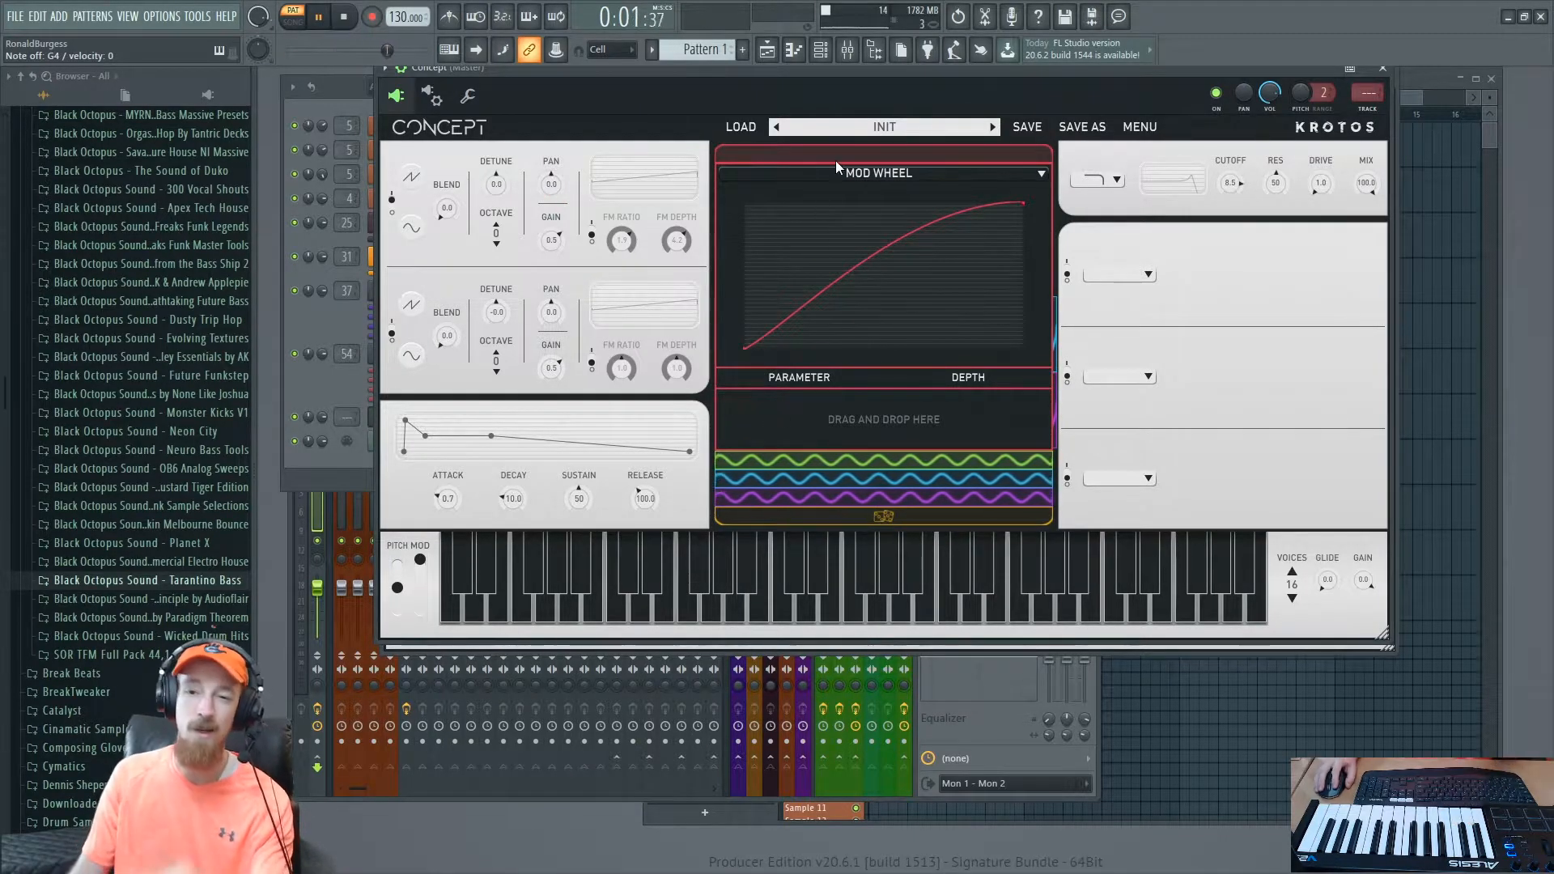
left_click(873, 170)
left_click(864, 168)
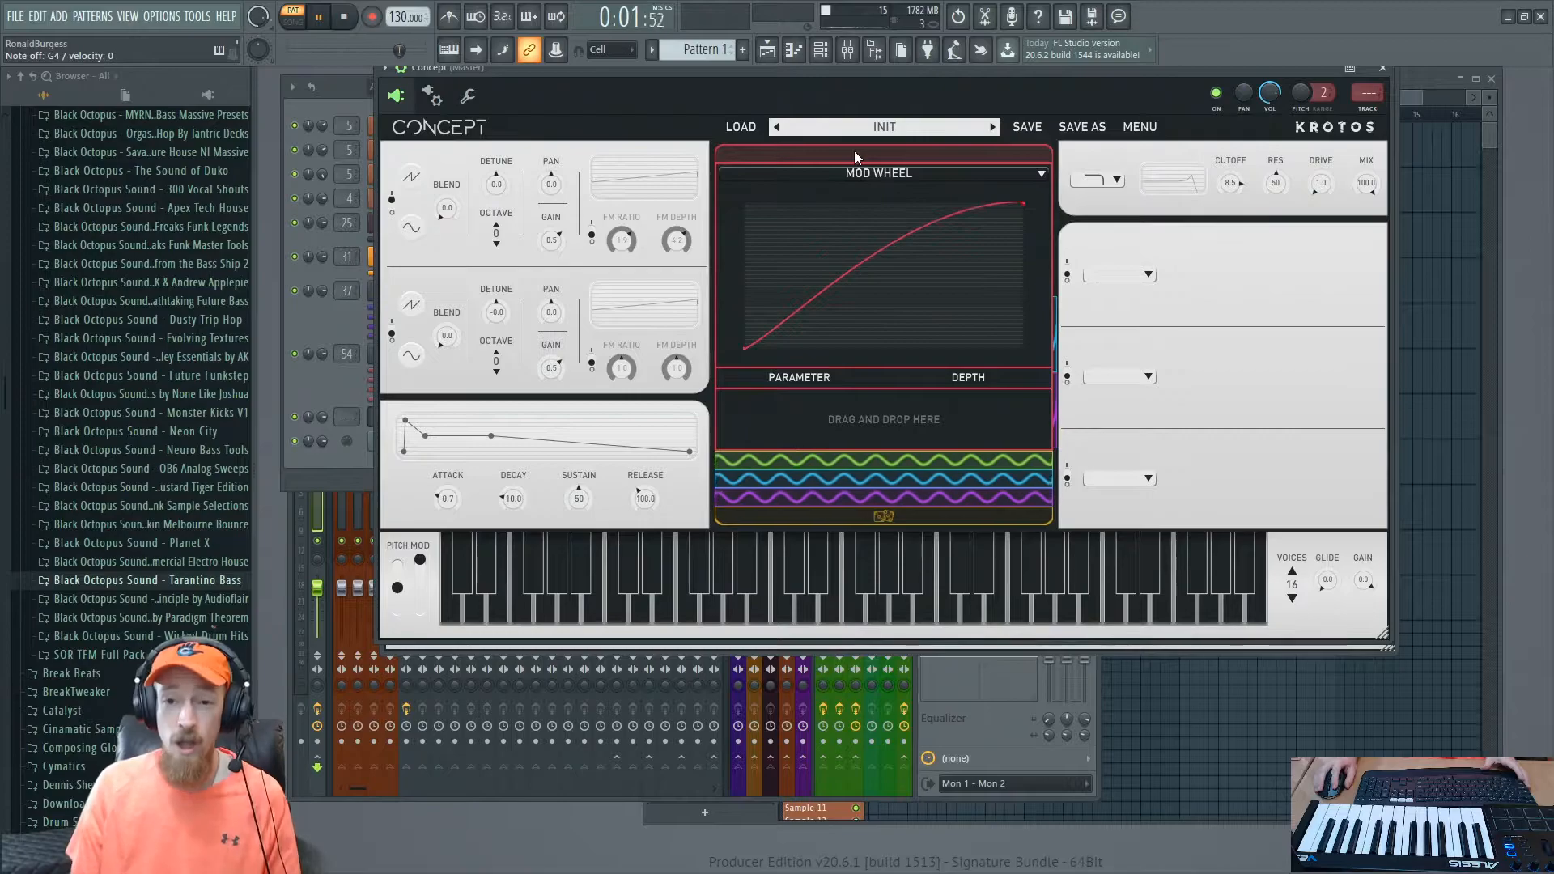
left_click(853, 150)
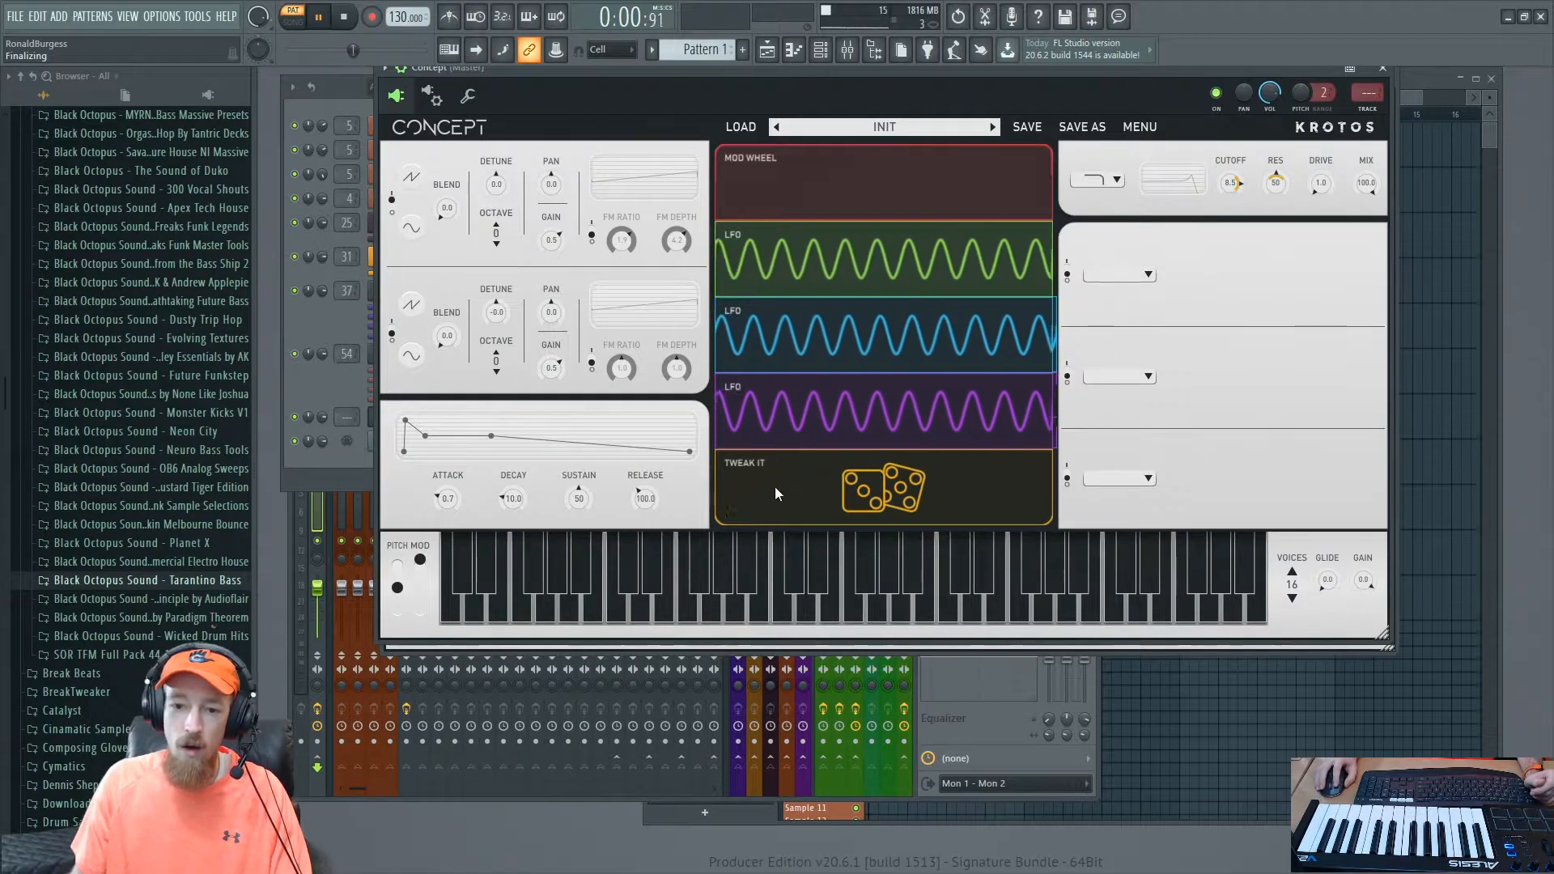
Step: Randomize the filter cutoff and resonance several times with the Tweak It dice
left_click(867, 482)
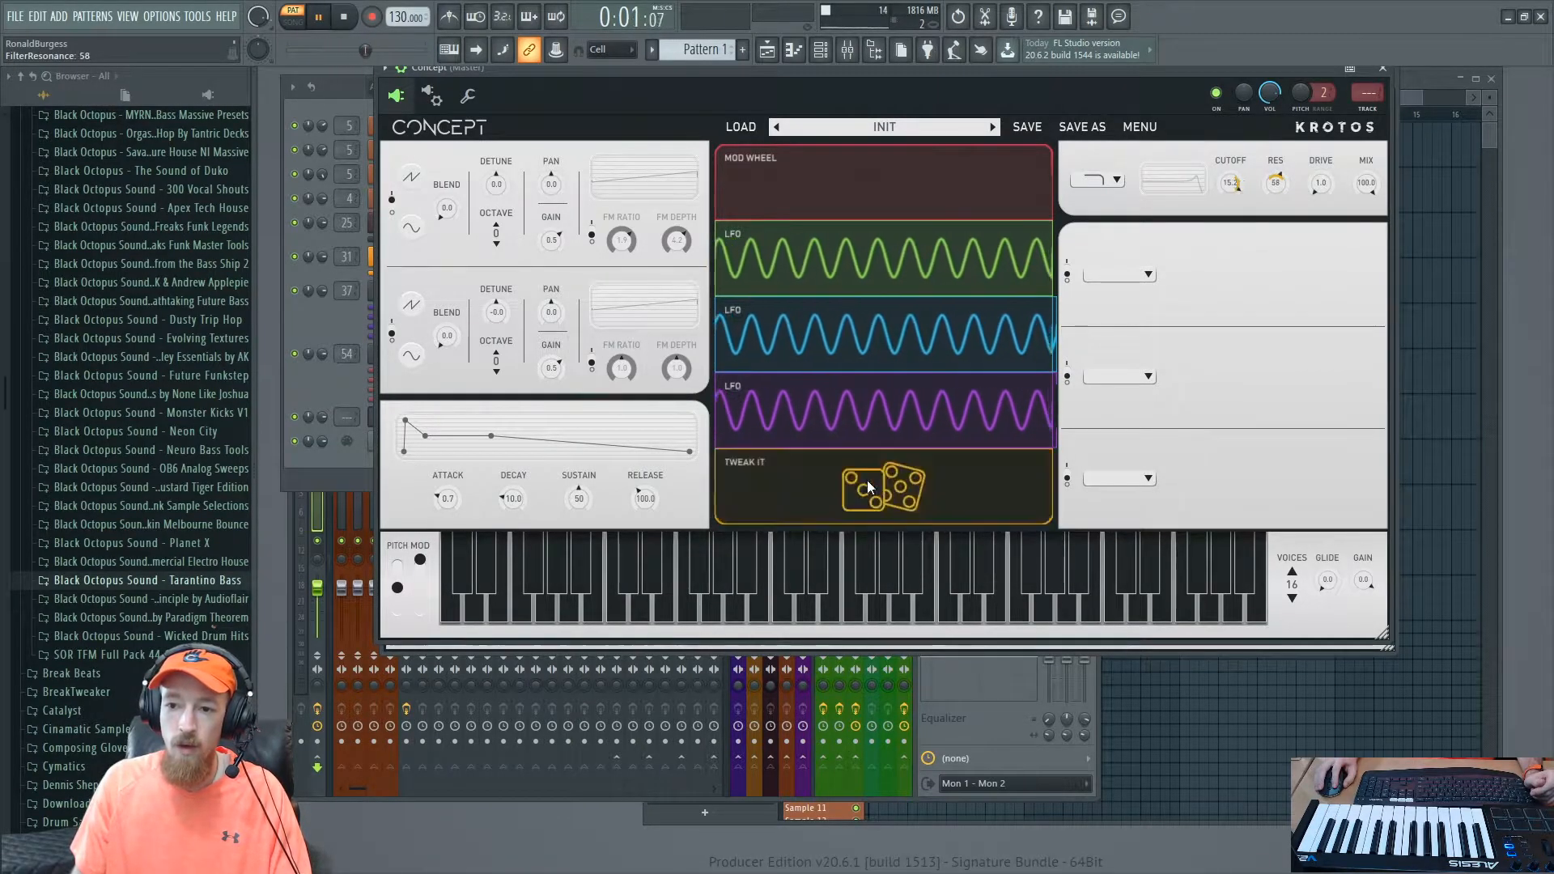
left_click(867, 485)
left_click(919, 488)
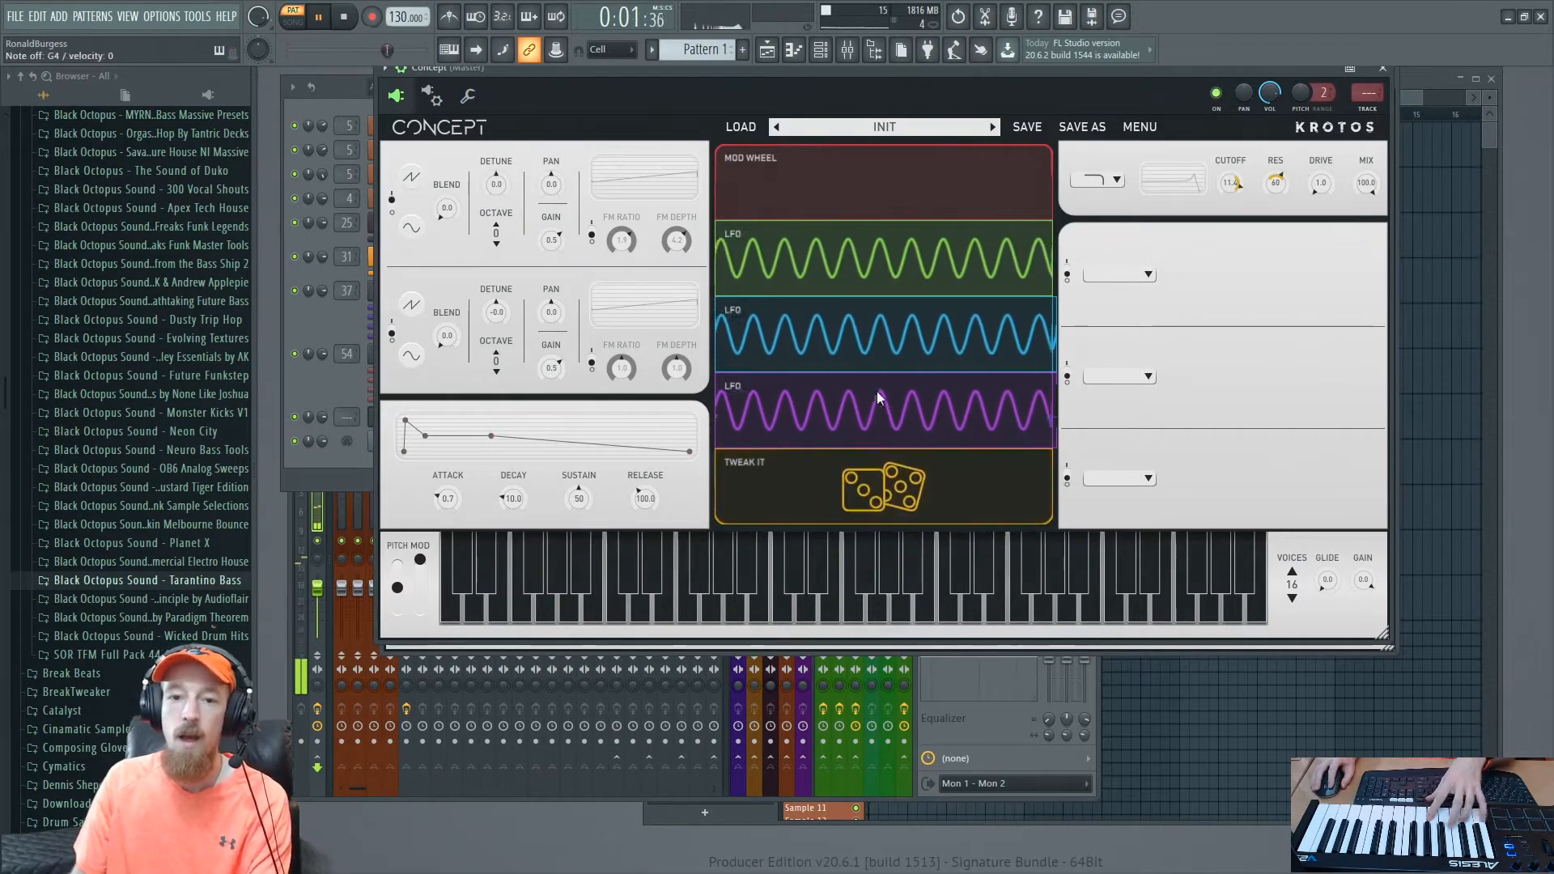
Step: Add the second modulator's LFO frequency to Tweak It and assign oscillator 1's gain to that LFO at depth 0.25
left_click(923, 244)
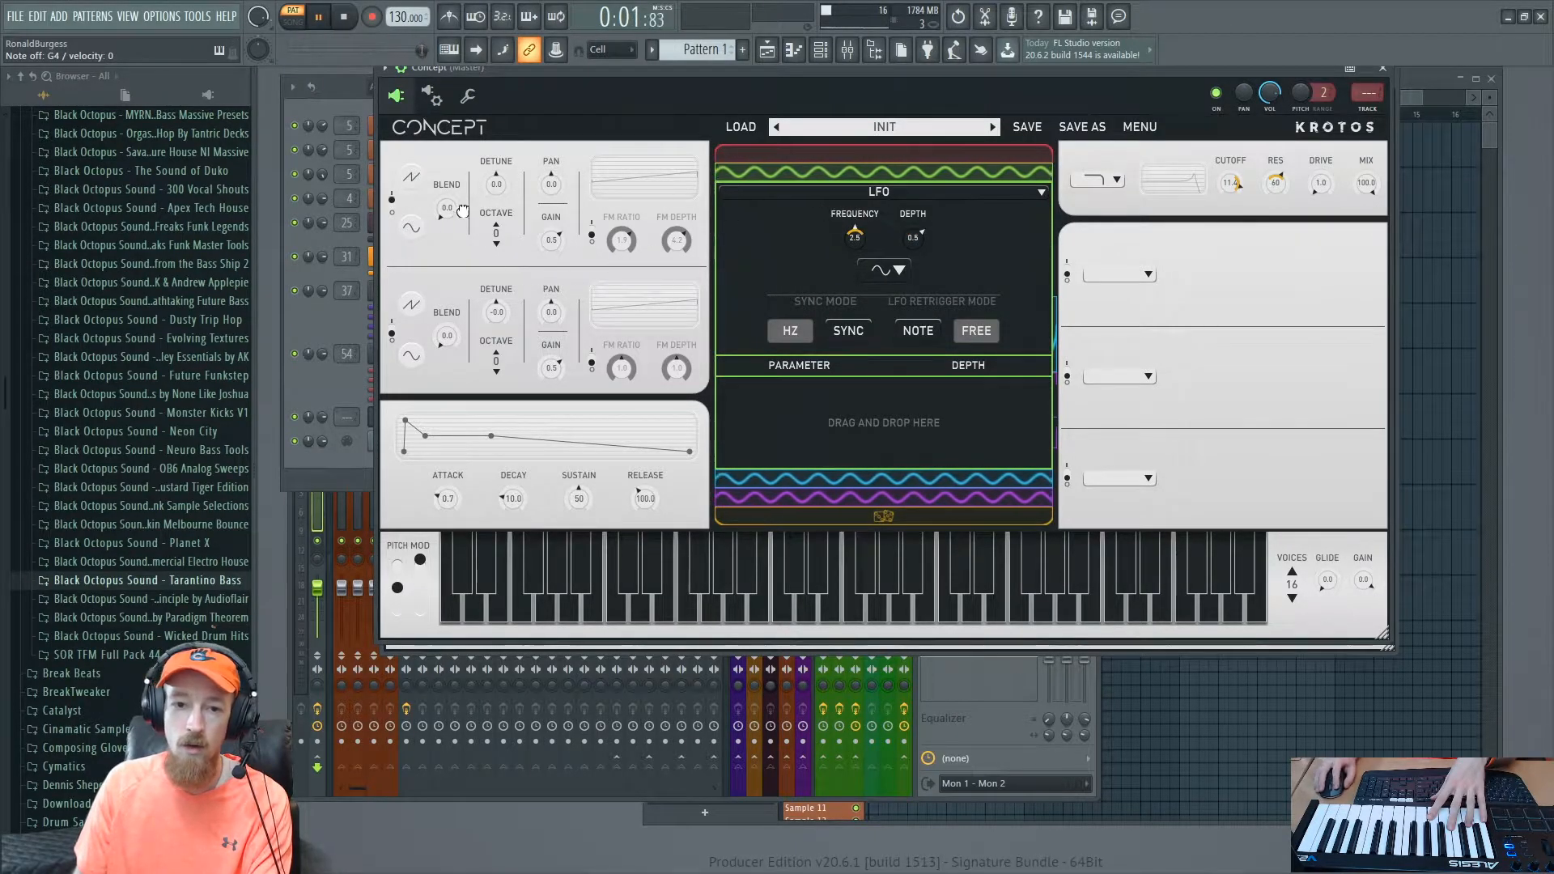
left_click_drag(560, 222, 881, 409)
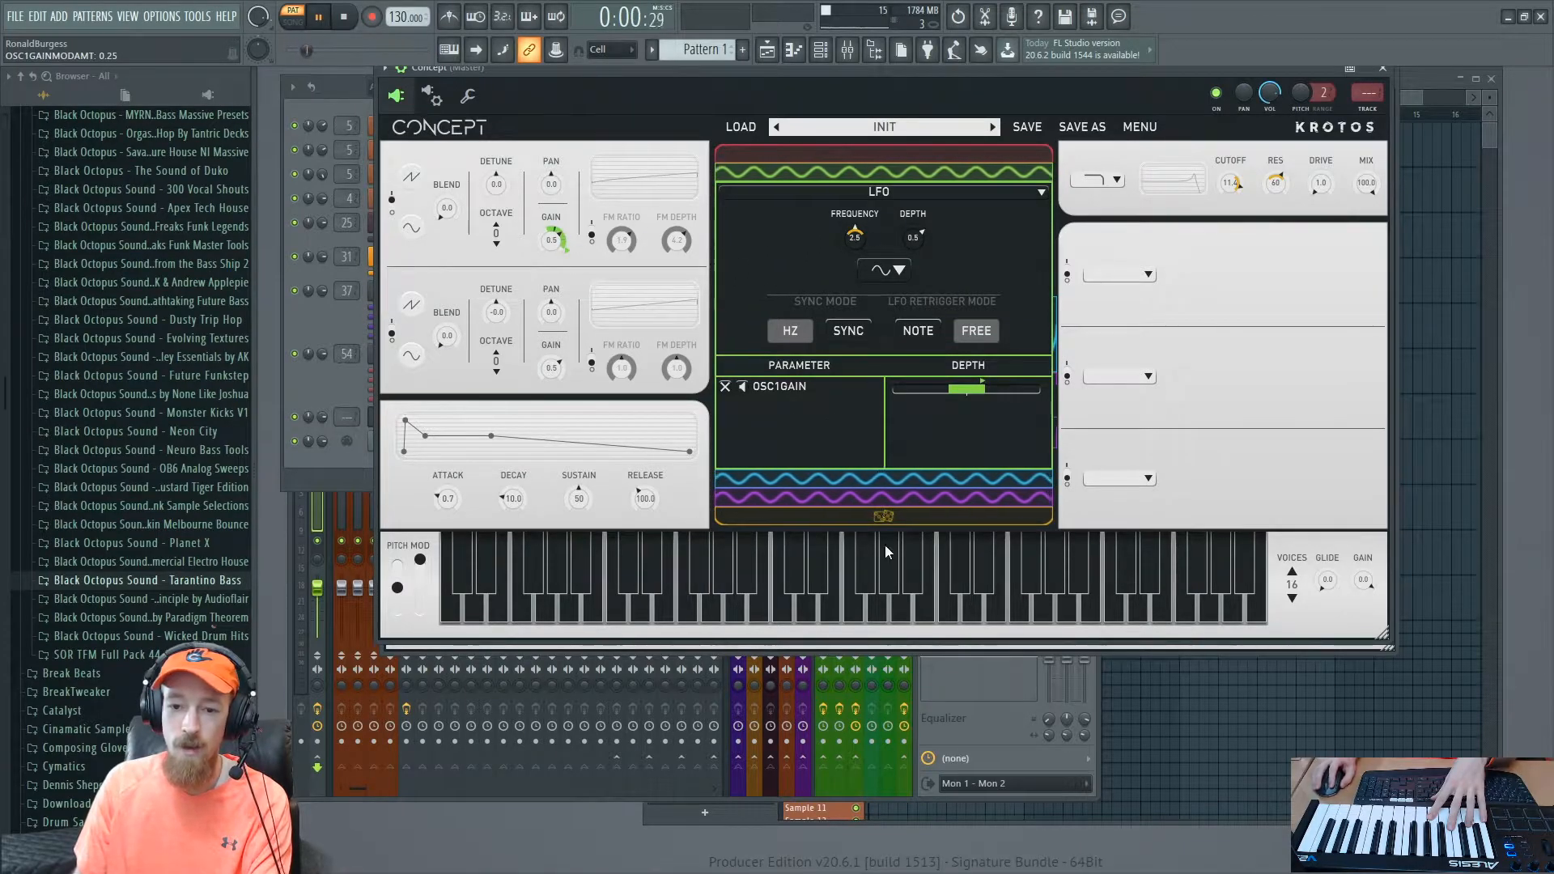
Step: Open the Tweak It settings and randomize the filter cutoff, resonance and LFO frequency repeatedly
left_click(884, 518)
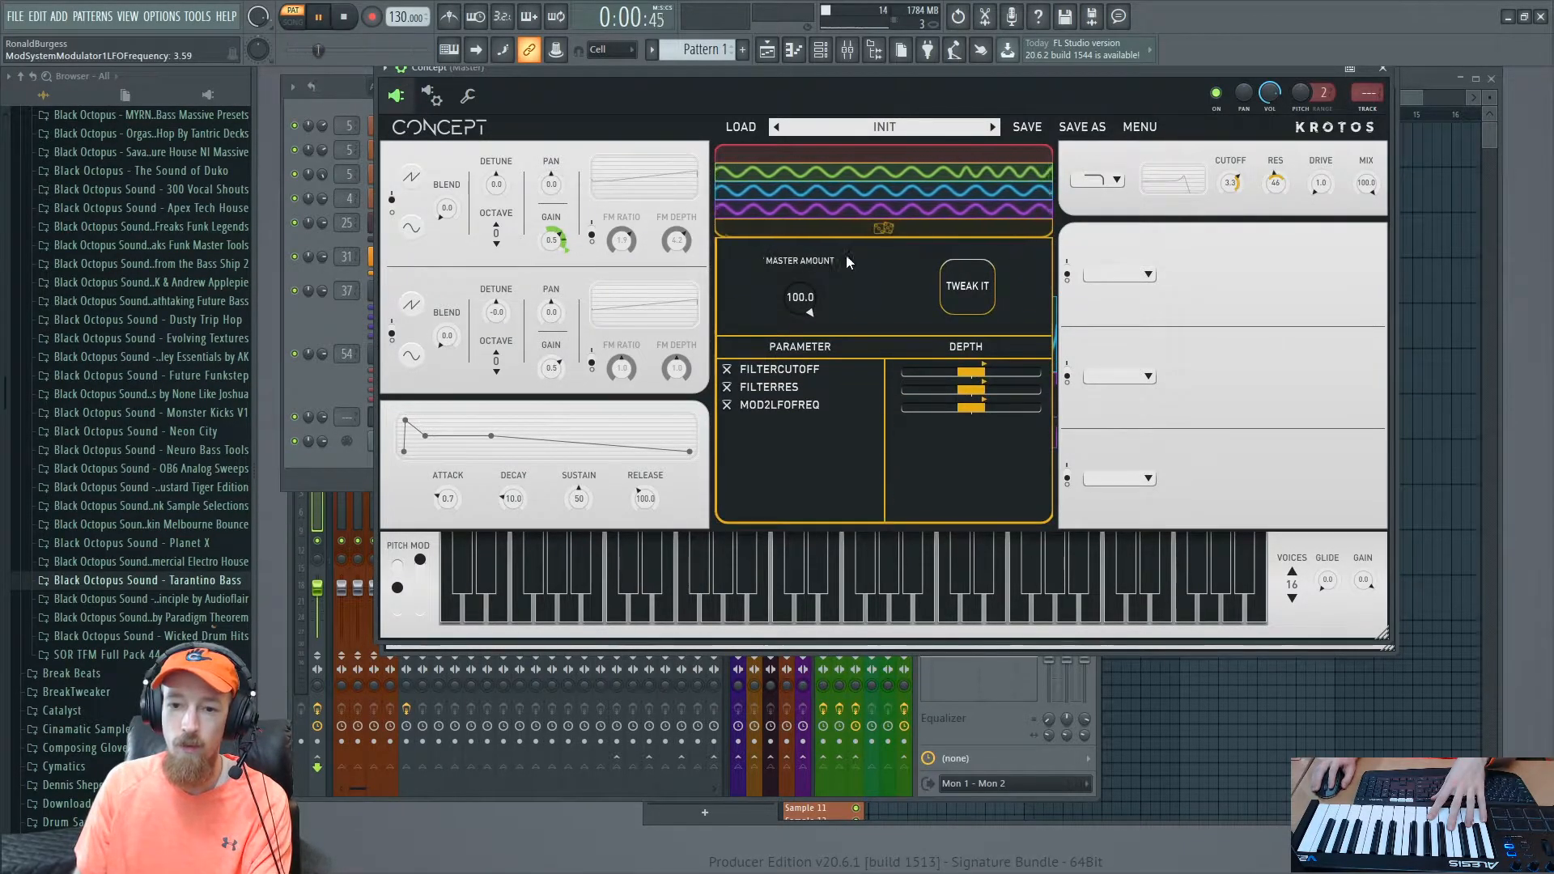
left_click(971, 292)
left_click(970, 289)
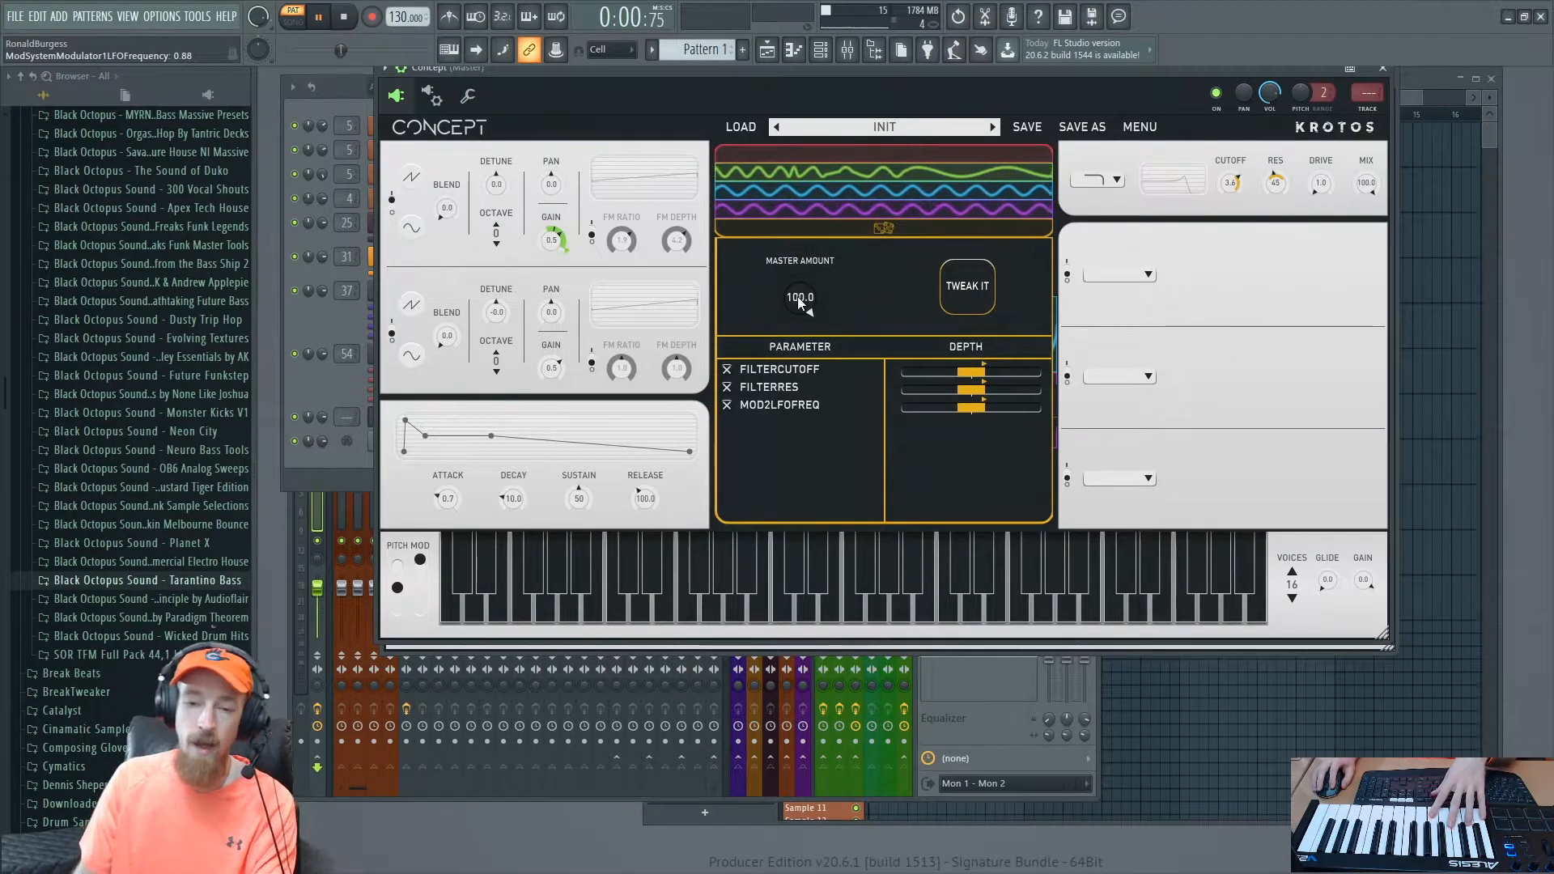
Step: Increase the Tweak It depths for filter cutoff and resonance, audition new randomizations and return to the modulator overview
mouse_move(984, 371)
left_mouse_down()
mouse_move(1011, 374)
mouse_move(995, 391)
left_mouse_up()
left_click(975, 290)
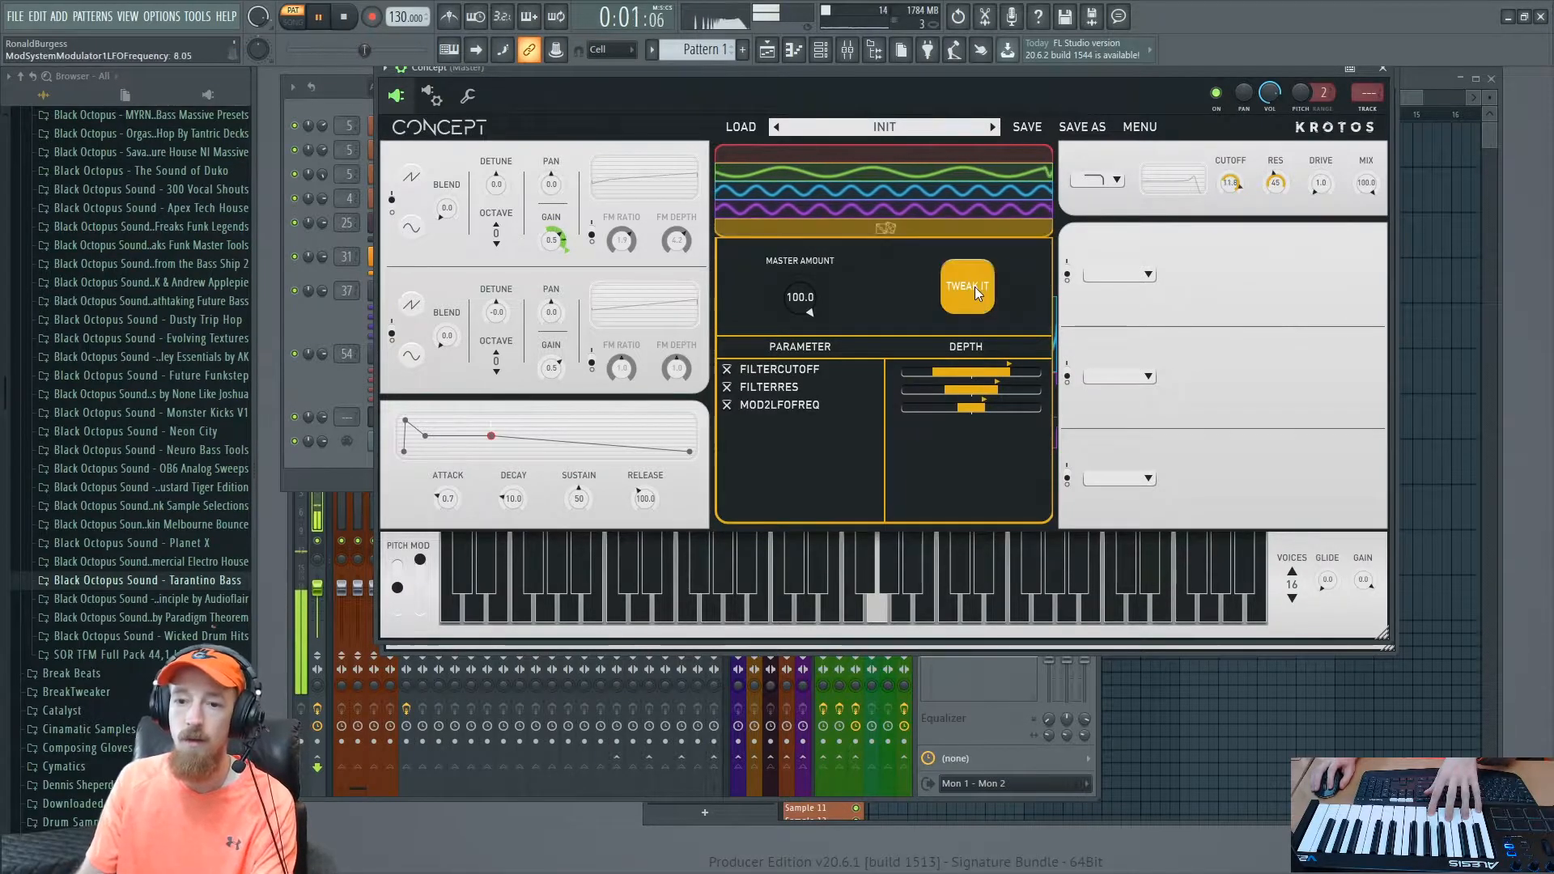
left_click(975, 286)
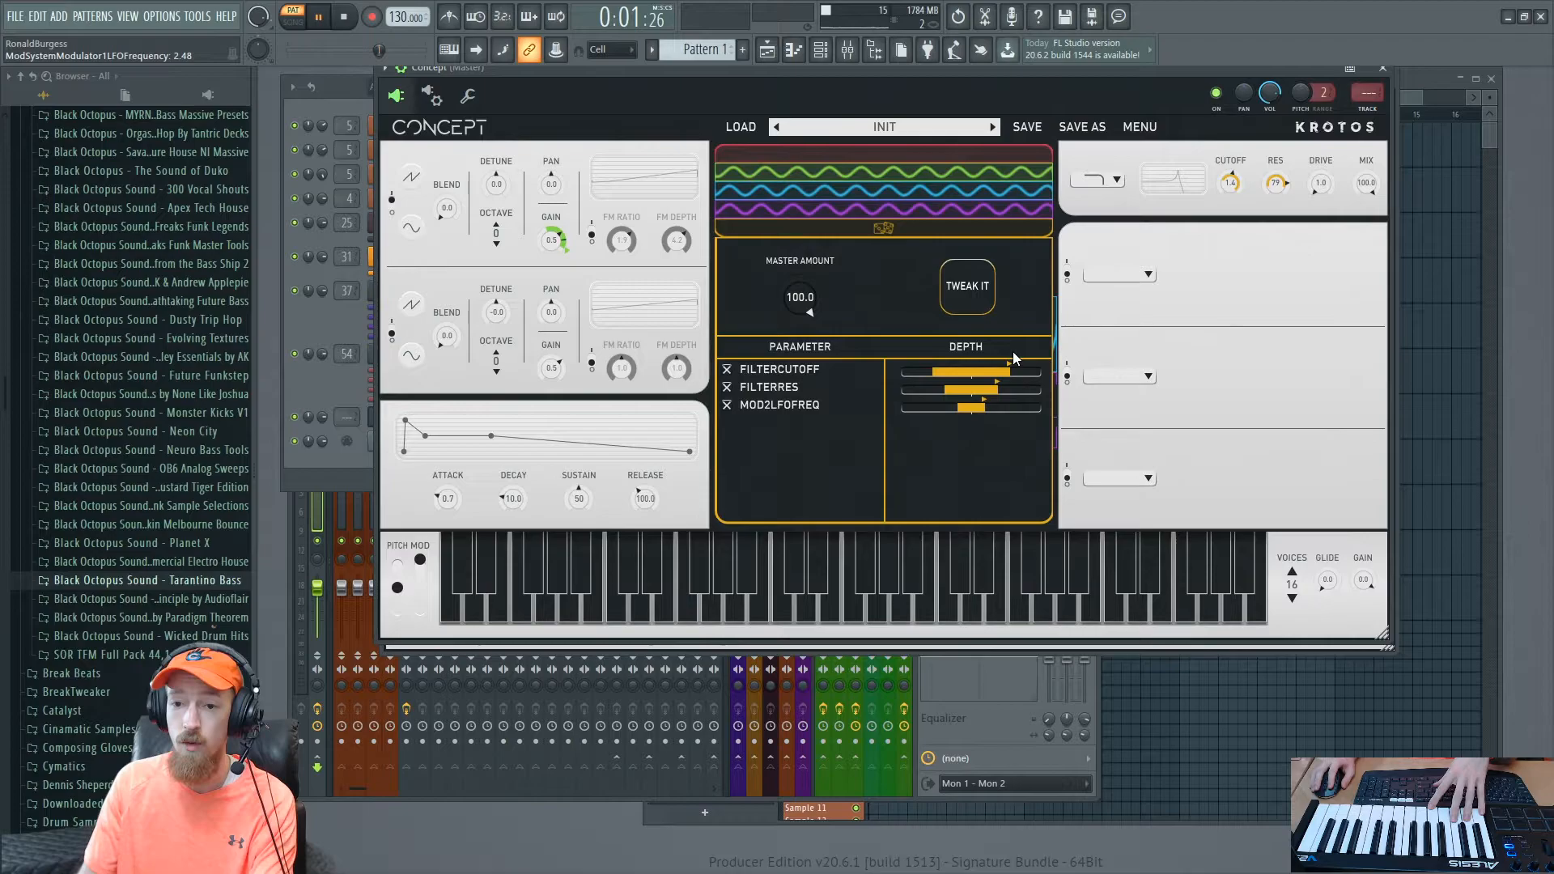
left_click(978, 211)
left_click(978, 216)
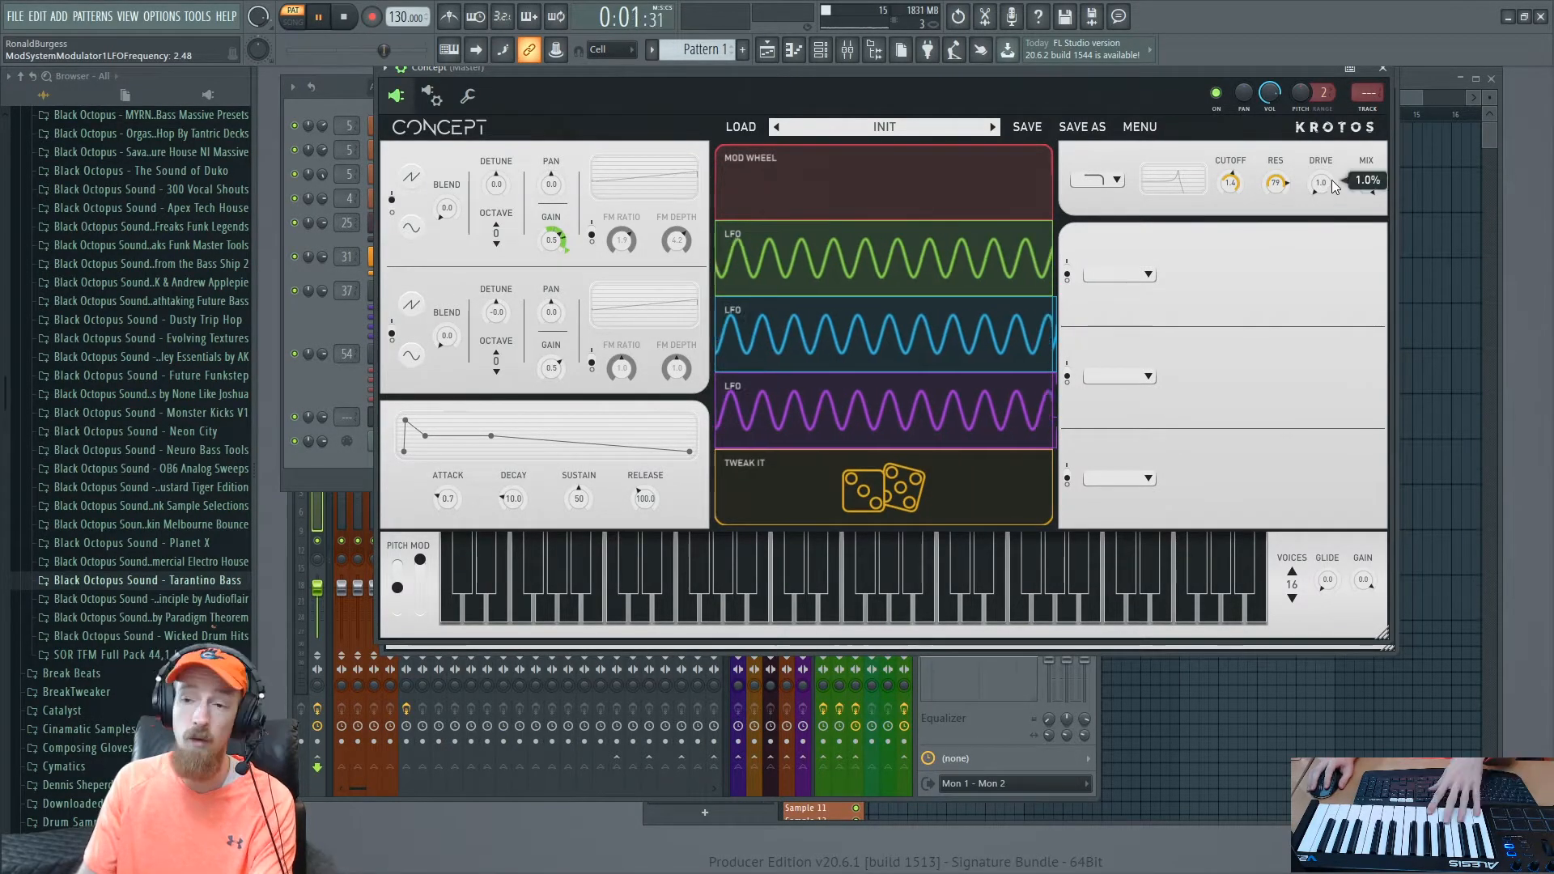
Step: Audition high filter drive amounts and set the drive to 41.8
mouse_move(1318, 189)
left_click_drag(1318, 190, 1303, 60)
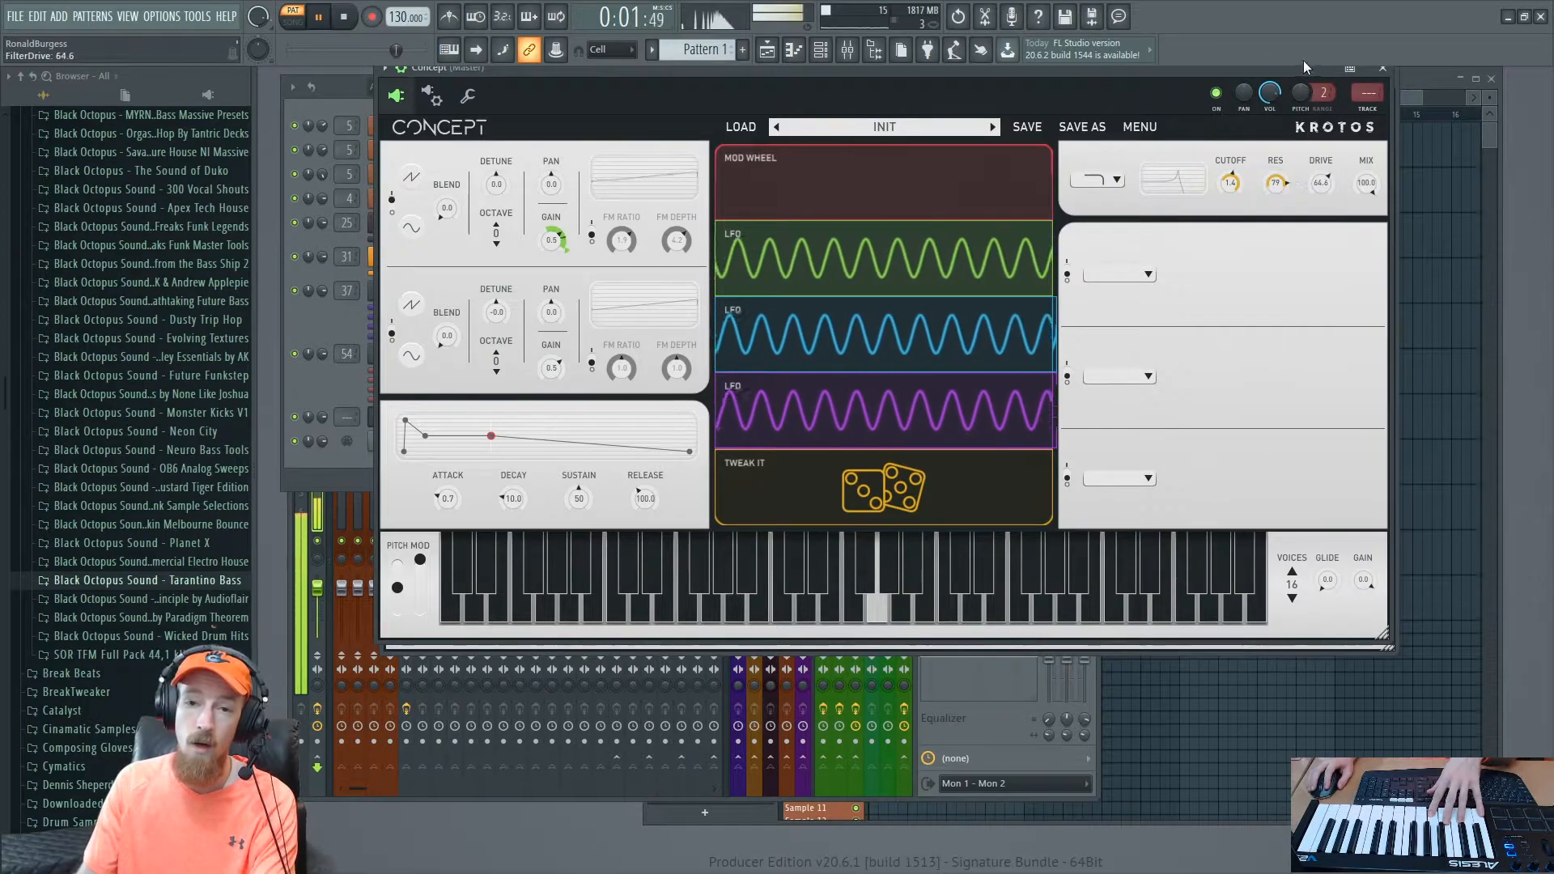
scroll(1324, 192, "up", 5)
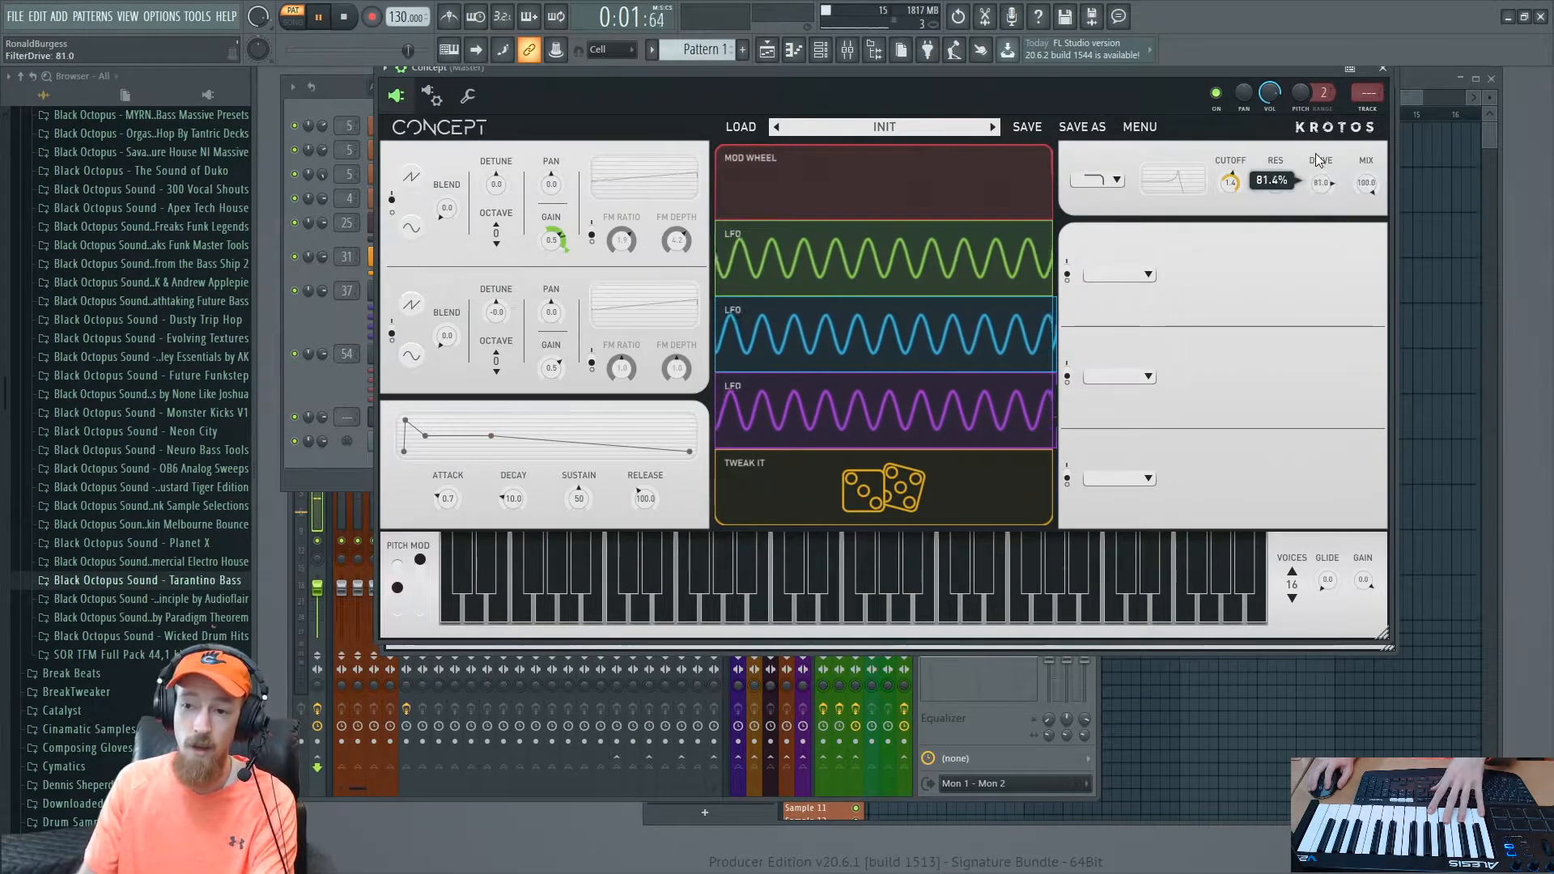
left_click_drag(1320, 186, 1313, 272)
Step: Check the available filter types, keep the low-pass filter and adjust its cutoff to about 1.5
left_click(1106, 184)
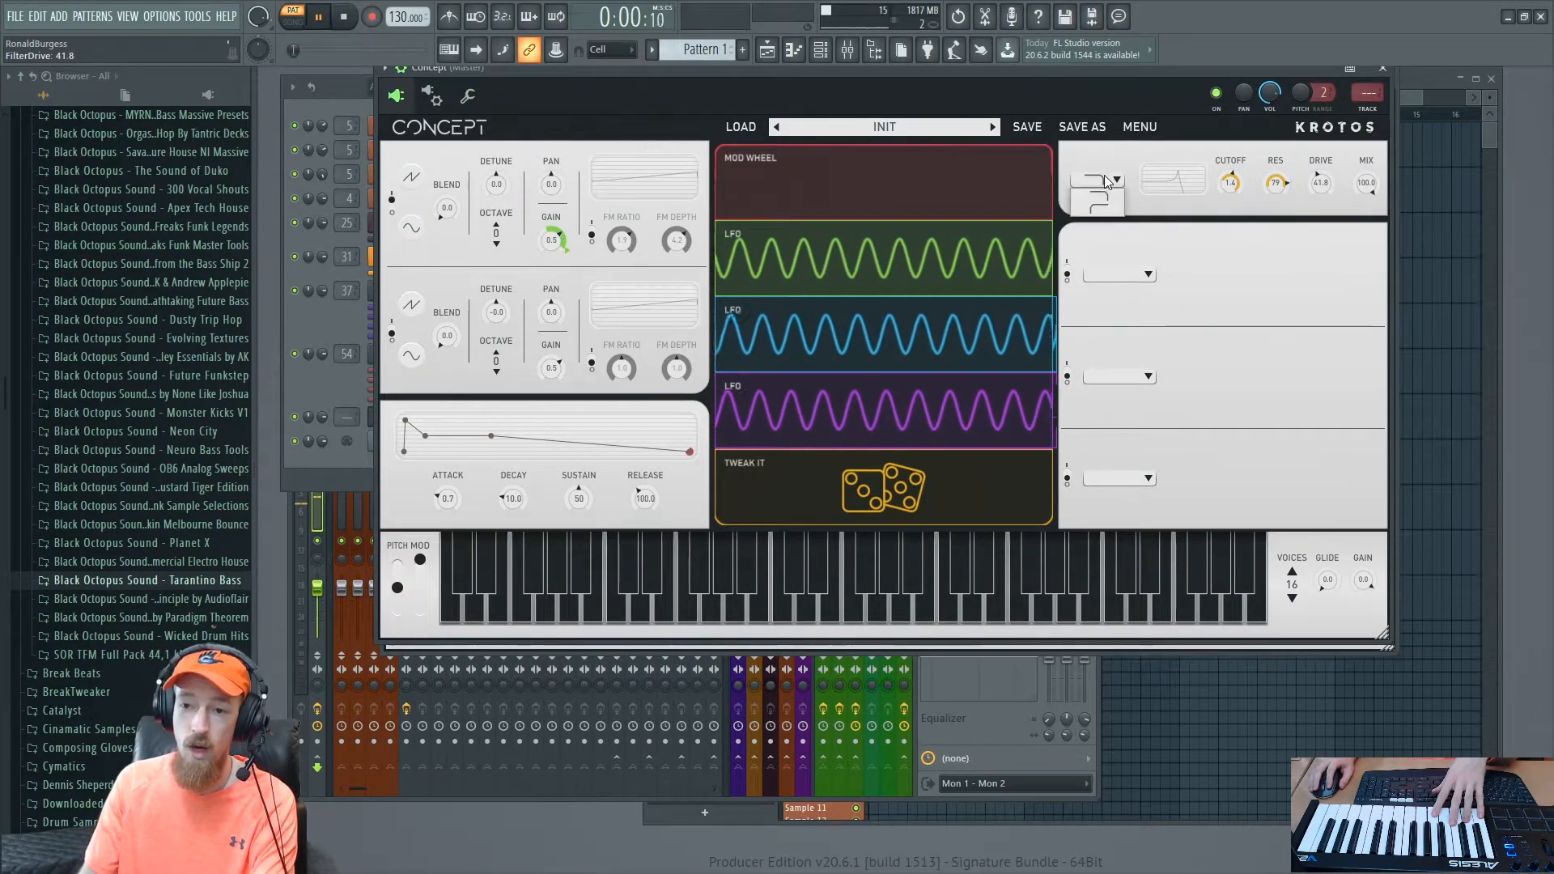
left_click(1098, 205)
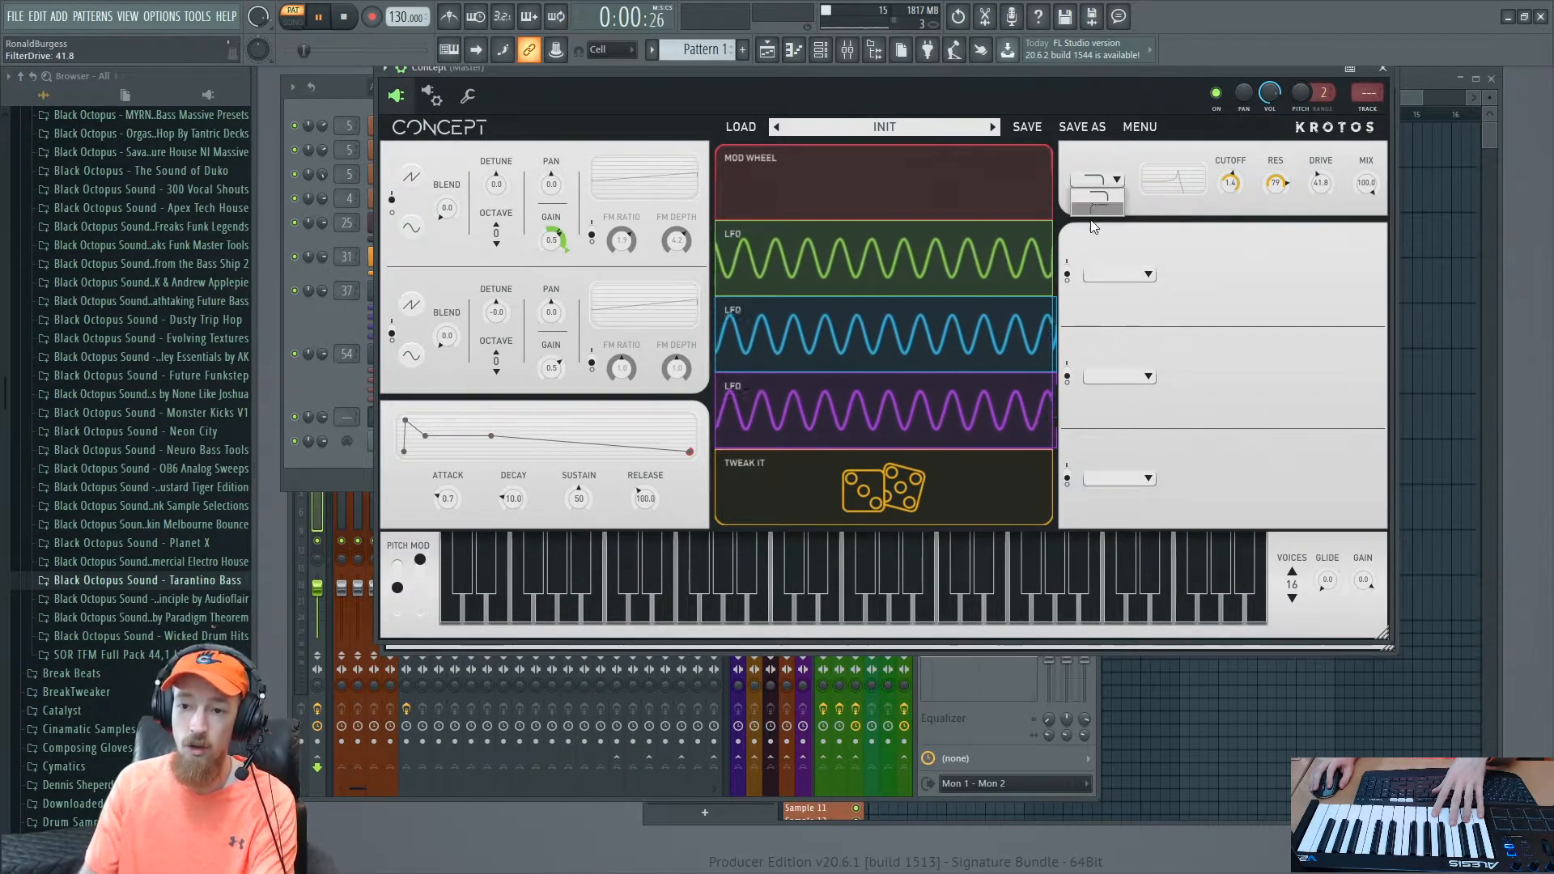
mouse_move(1234, 183)
left_mouse_down()
mouse_move(1242, 242)
mouse_move(1239, 181)
left_mouse_up()
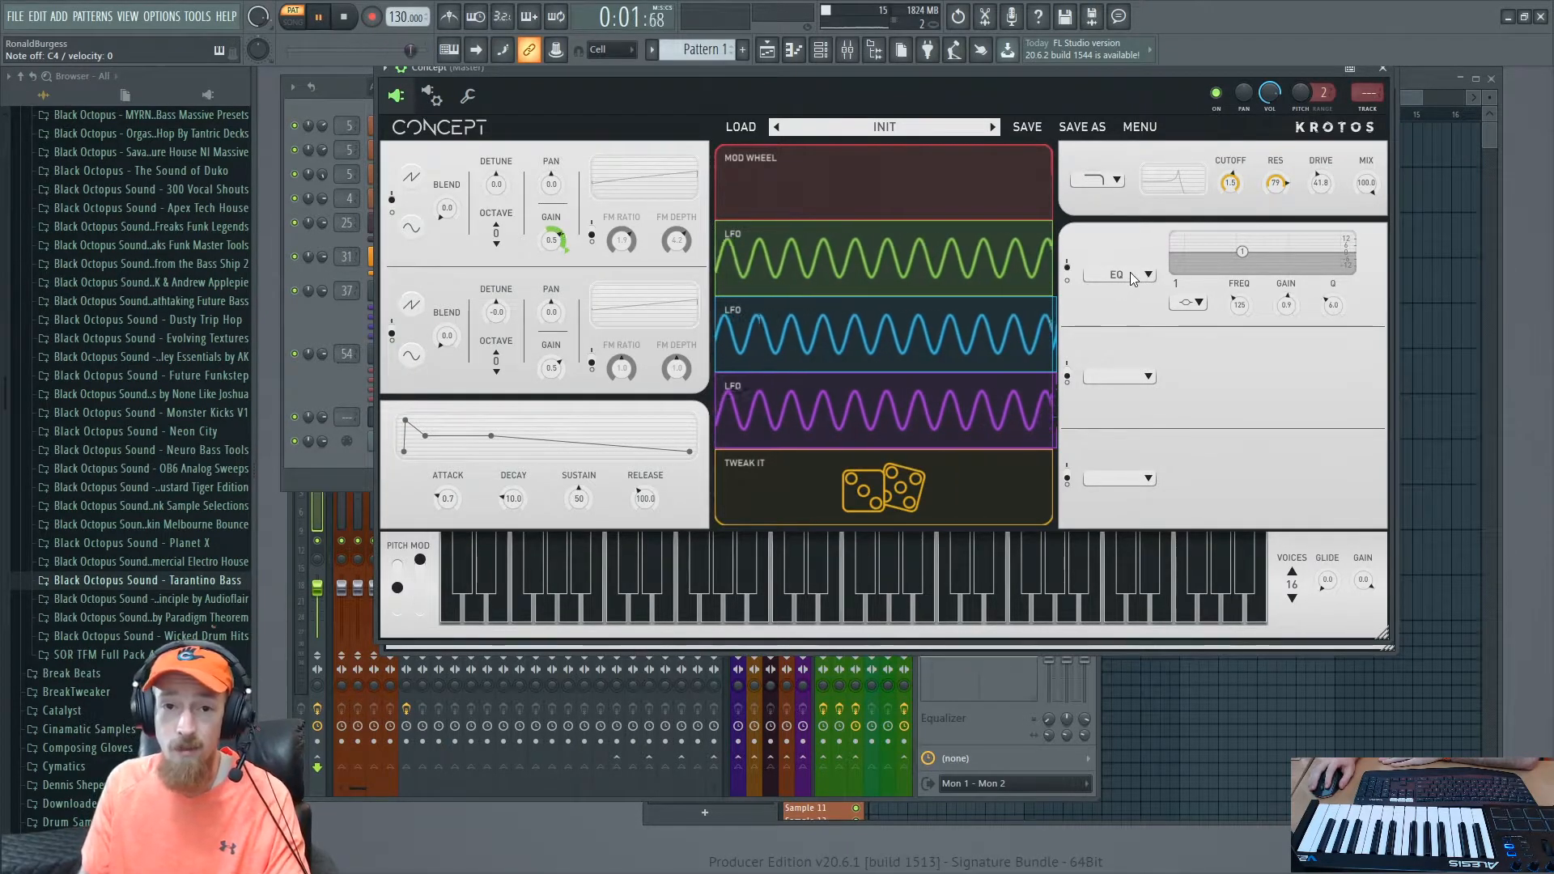
Step: Audition the Saturation, Transient Shaper and Flanger Chorus effects in turn in the first effect slot
left_click(1143, 276)
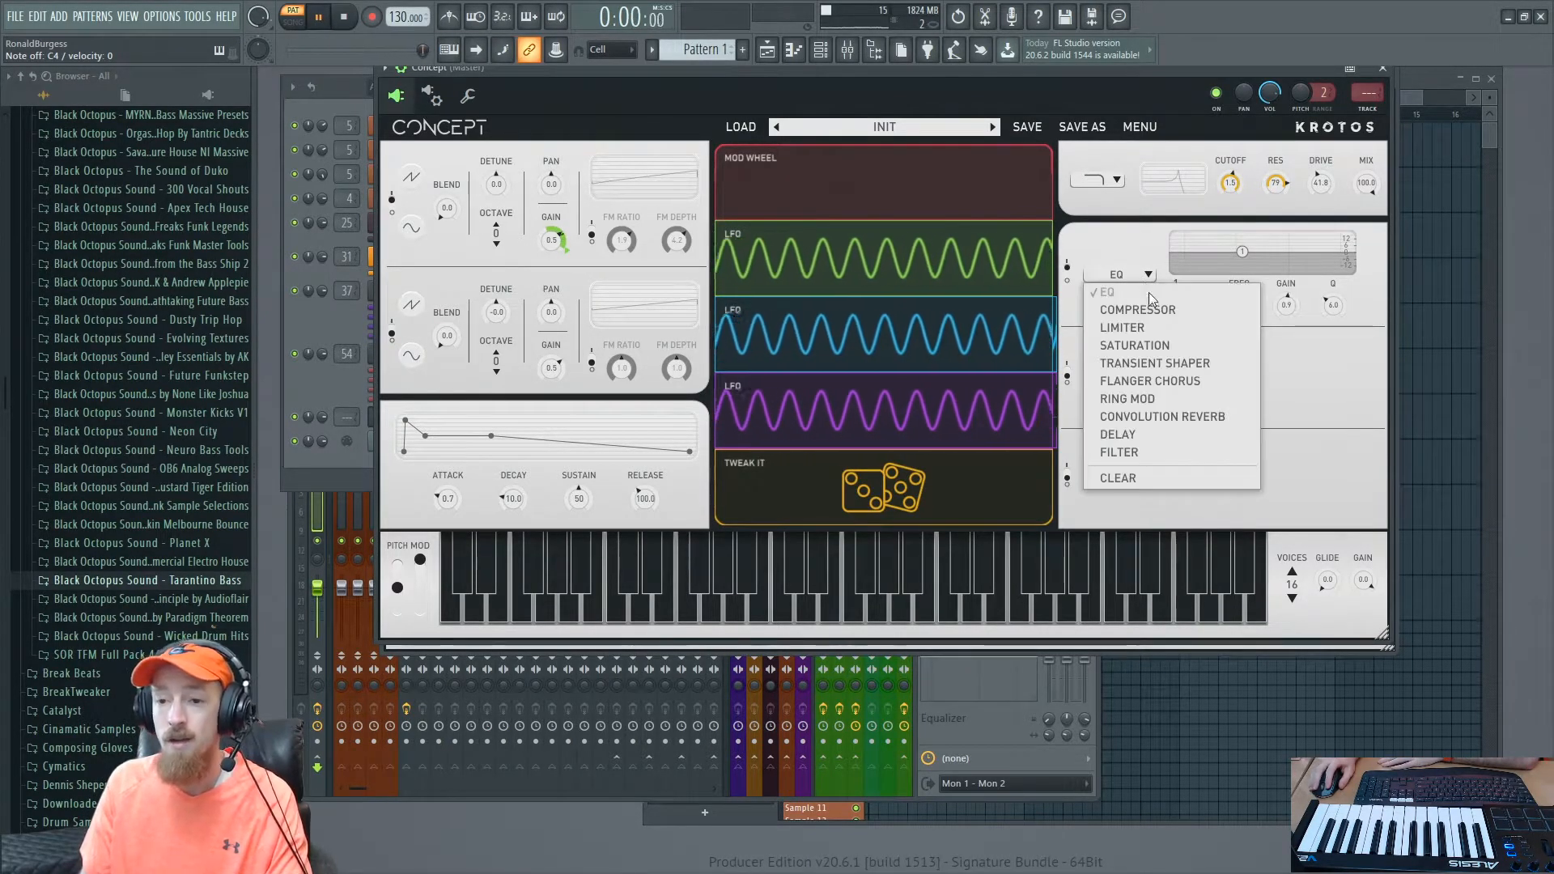
left_click(1226, 346)
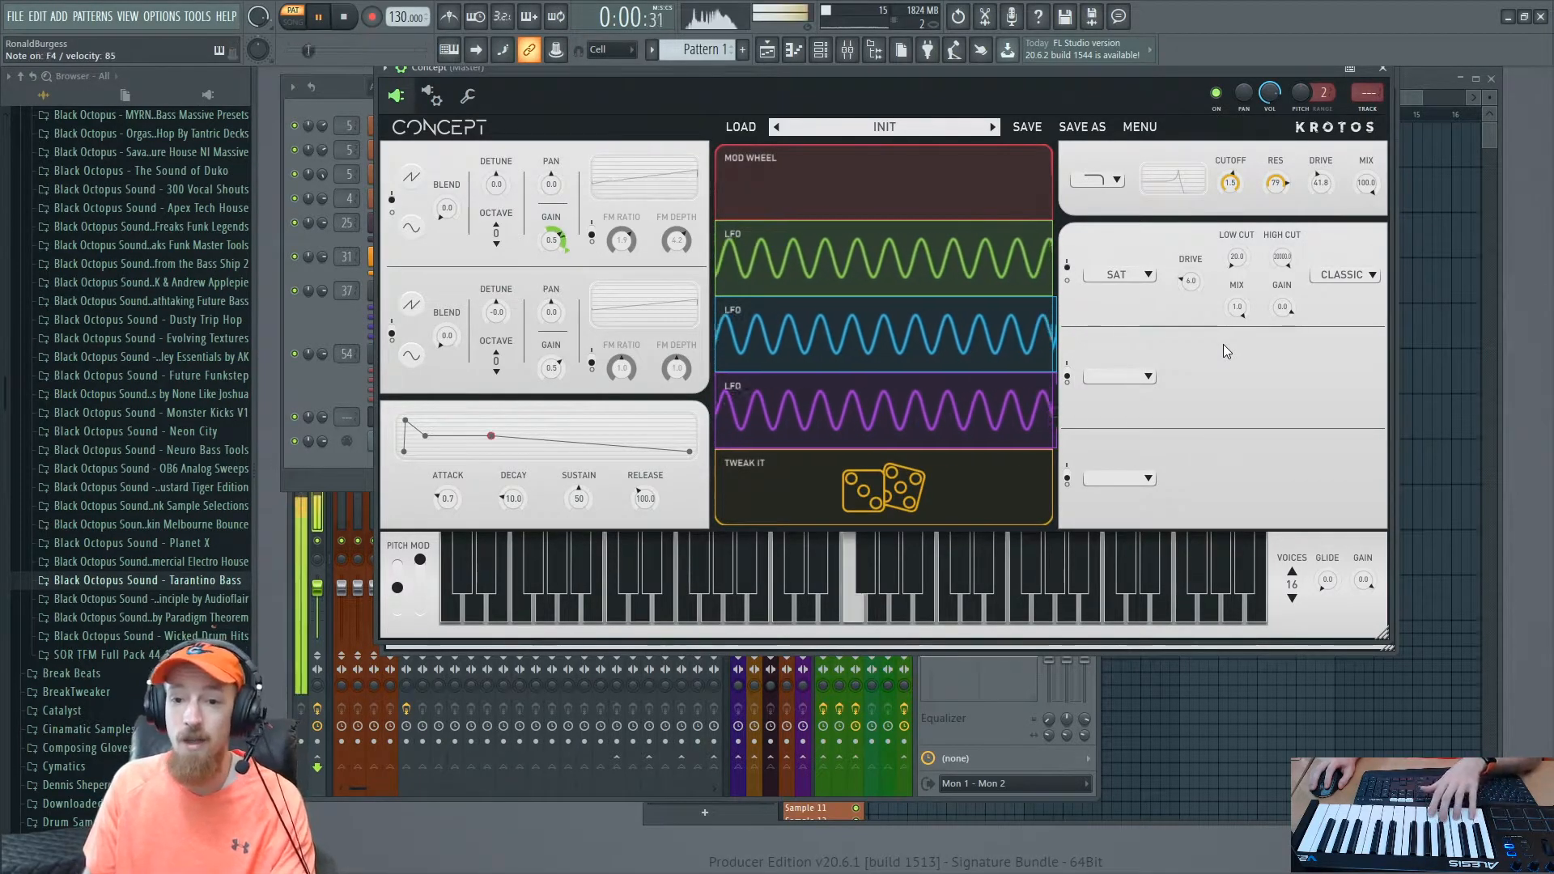
left_click(1131, 273)
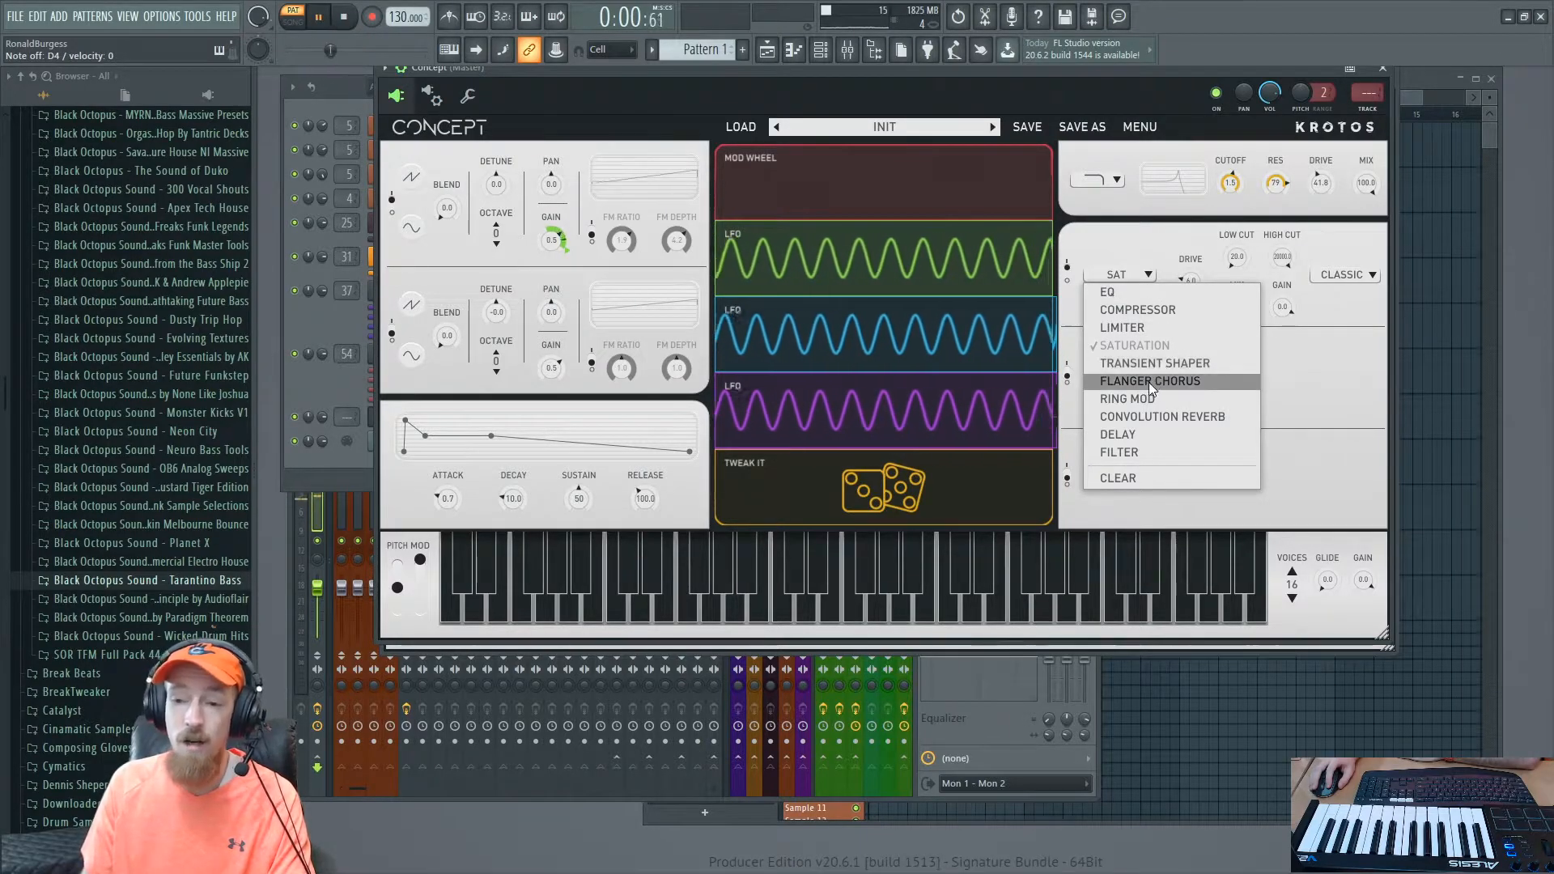
left_click(1146, 361)
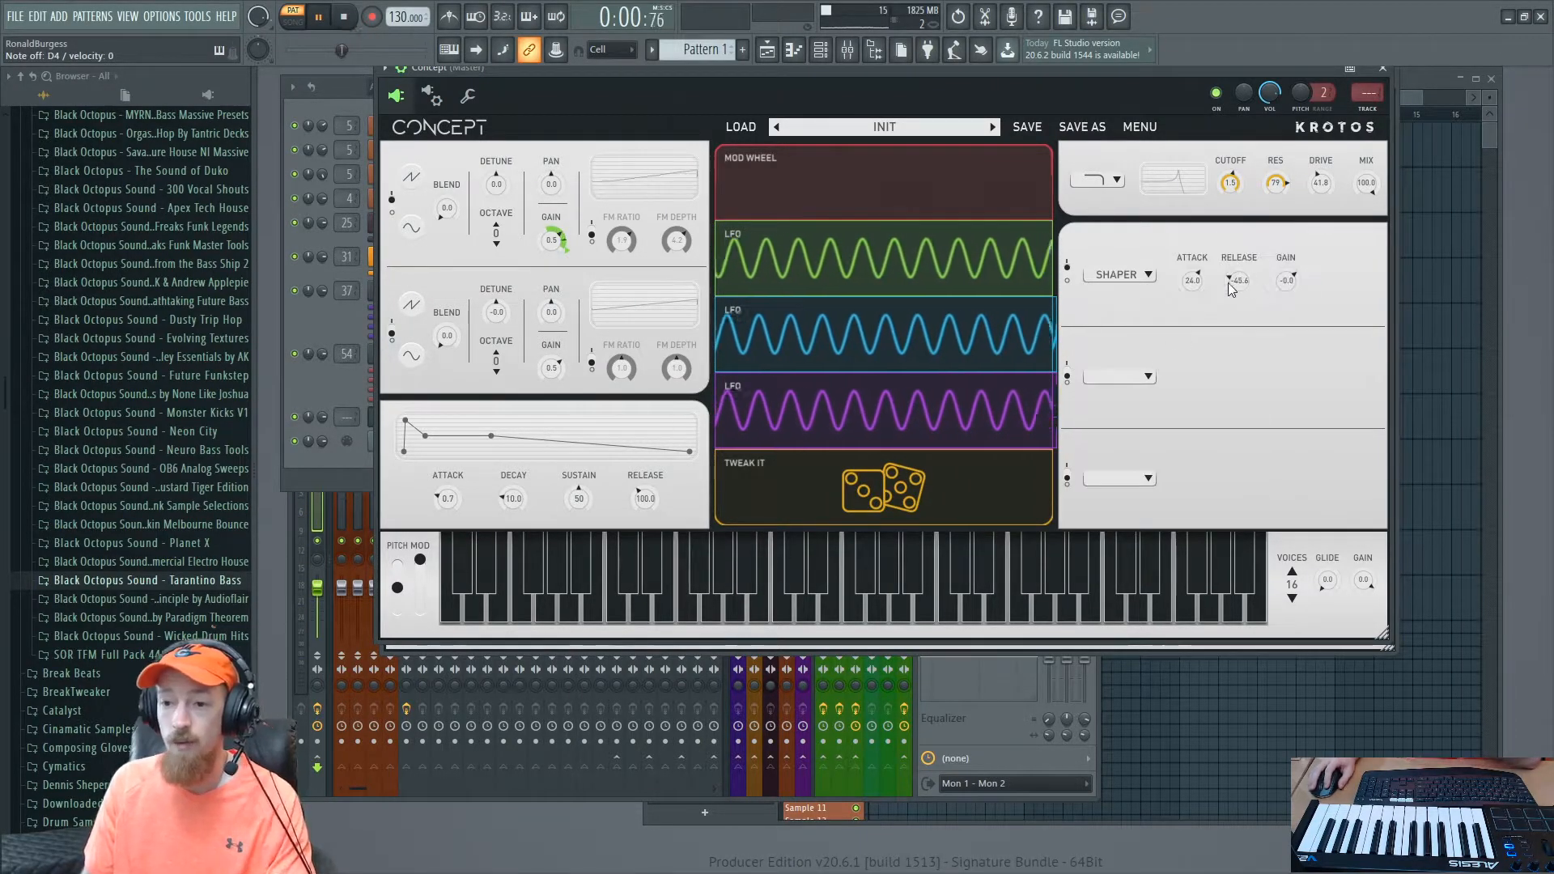
left_click(1131, 274)
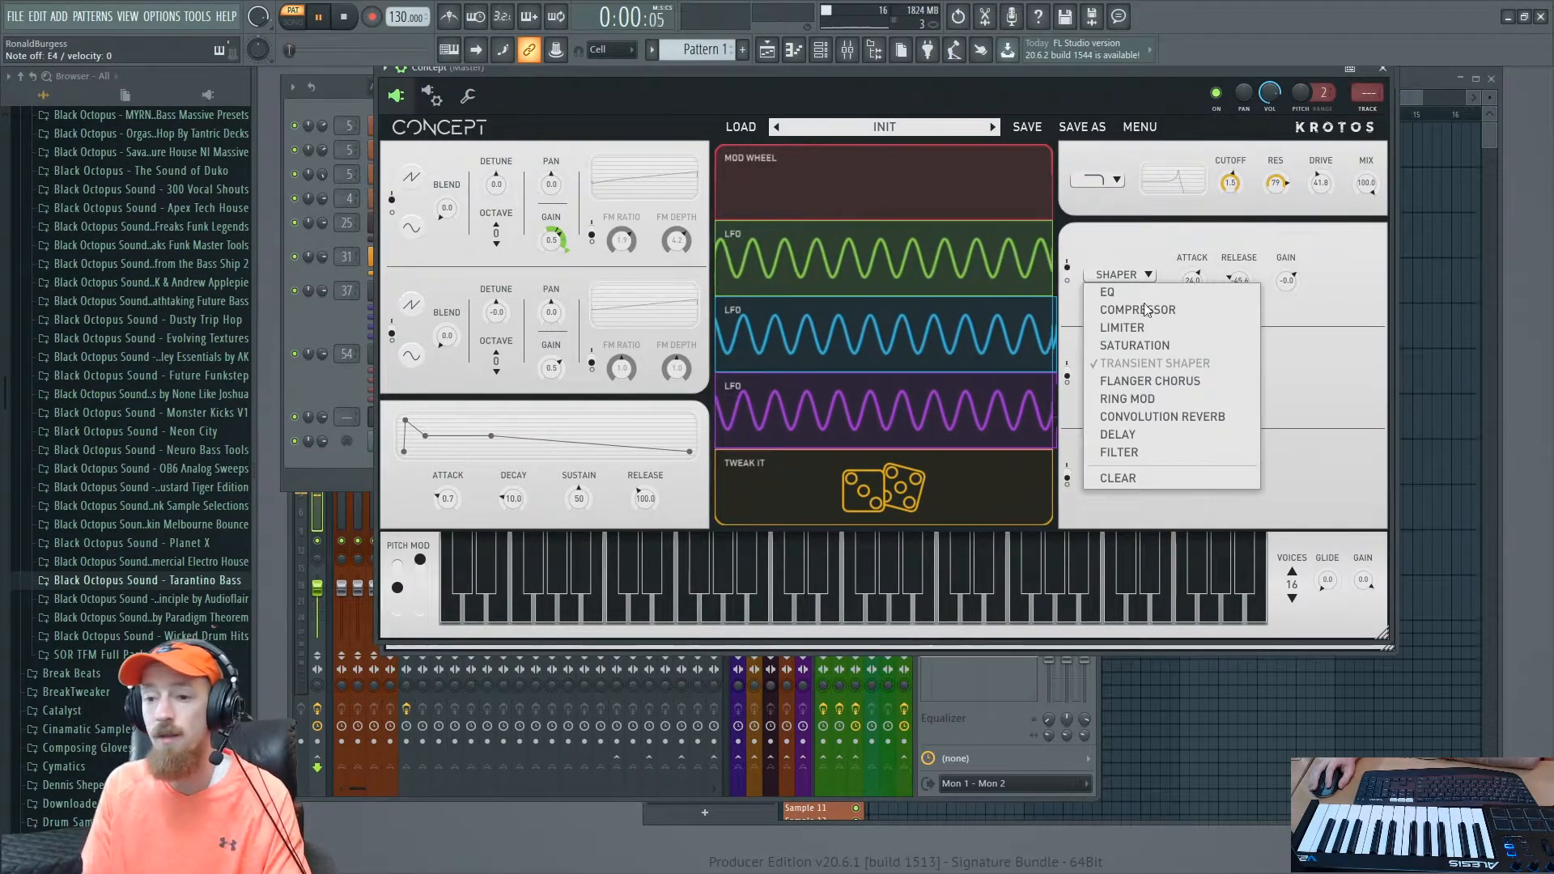
left_click(1199, 387)
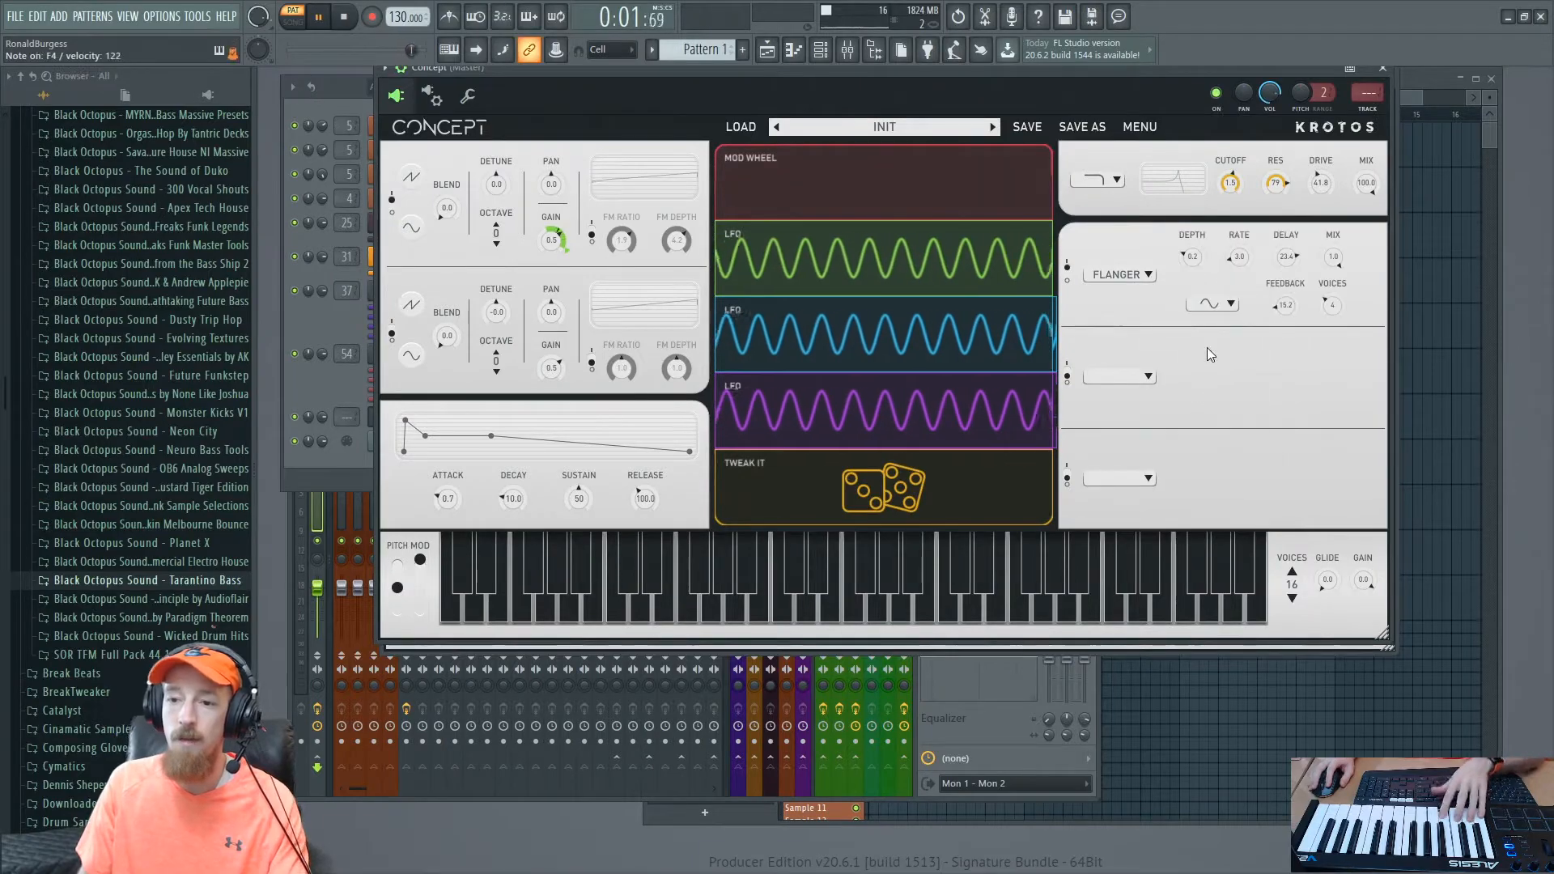
Step: Switch the first effect slot to Convolution Reverb and check its impulse response import without loading a file
left_click(1145, 281)
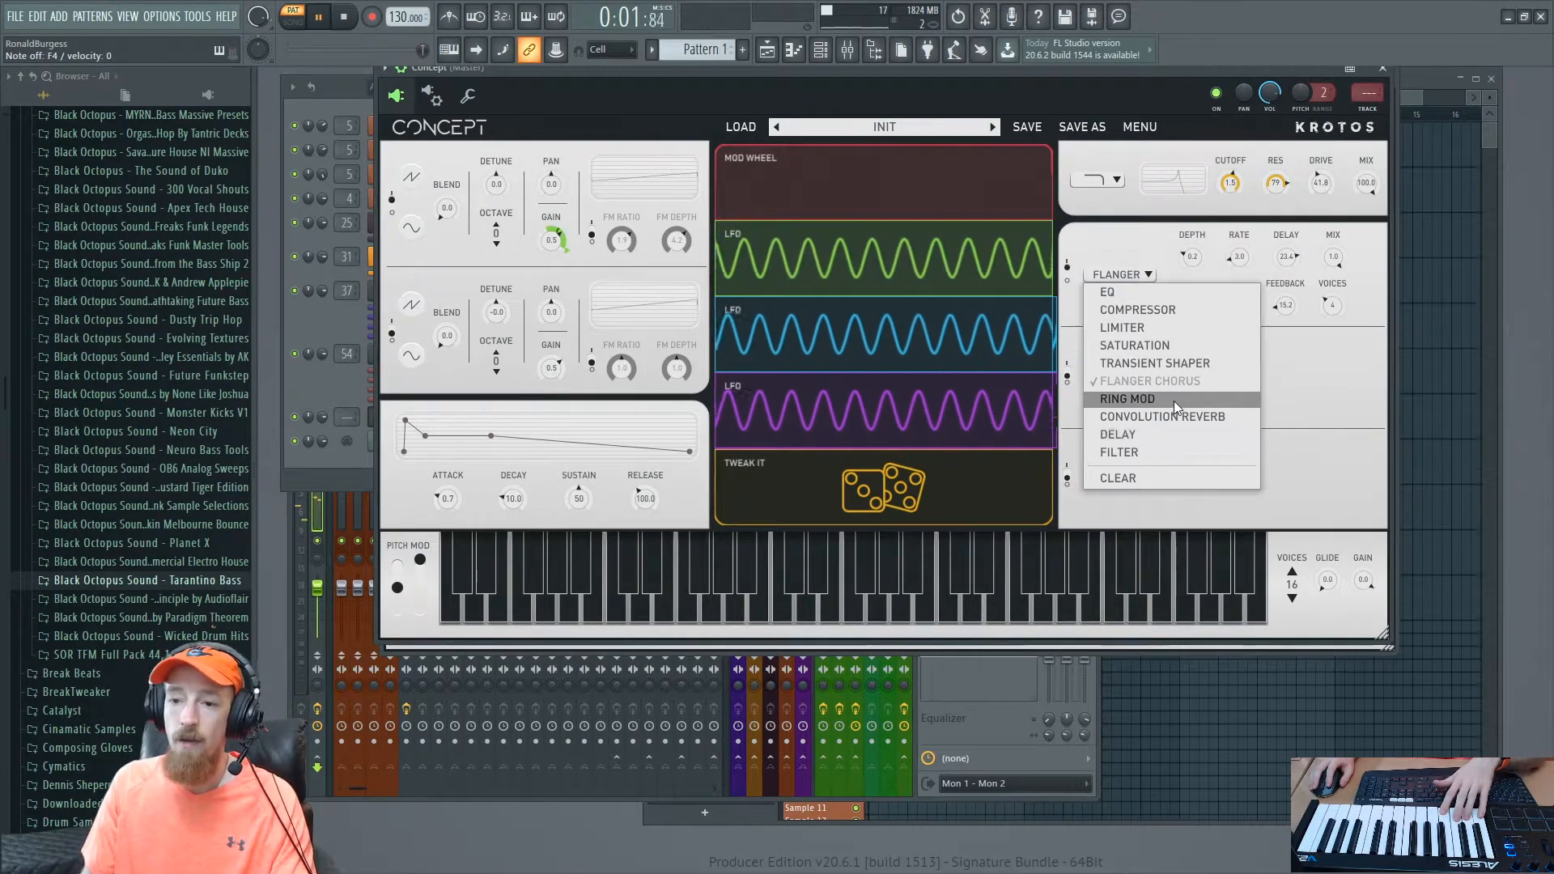
left_click(1242, 416)
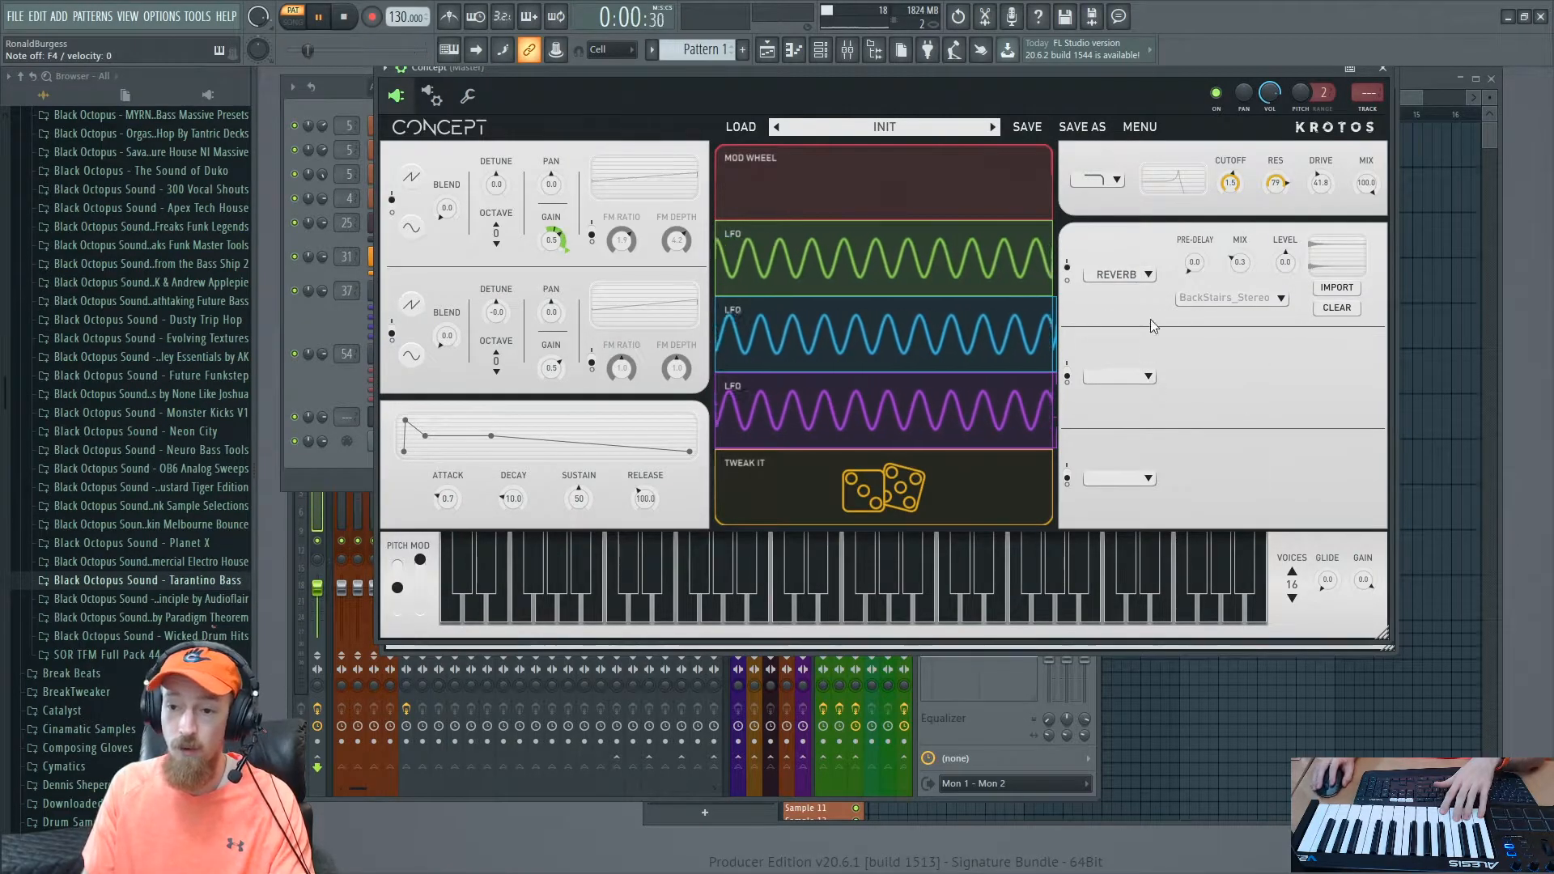
left_click(1334, 288)
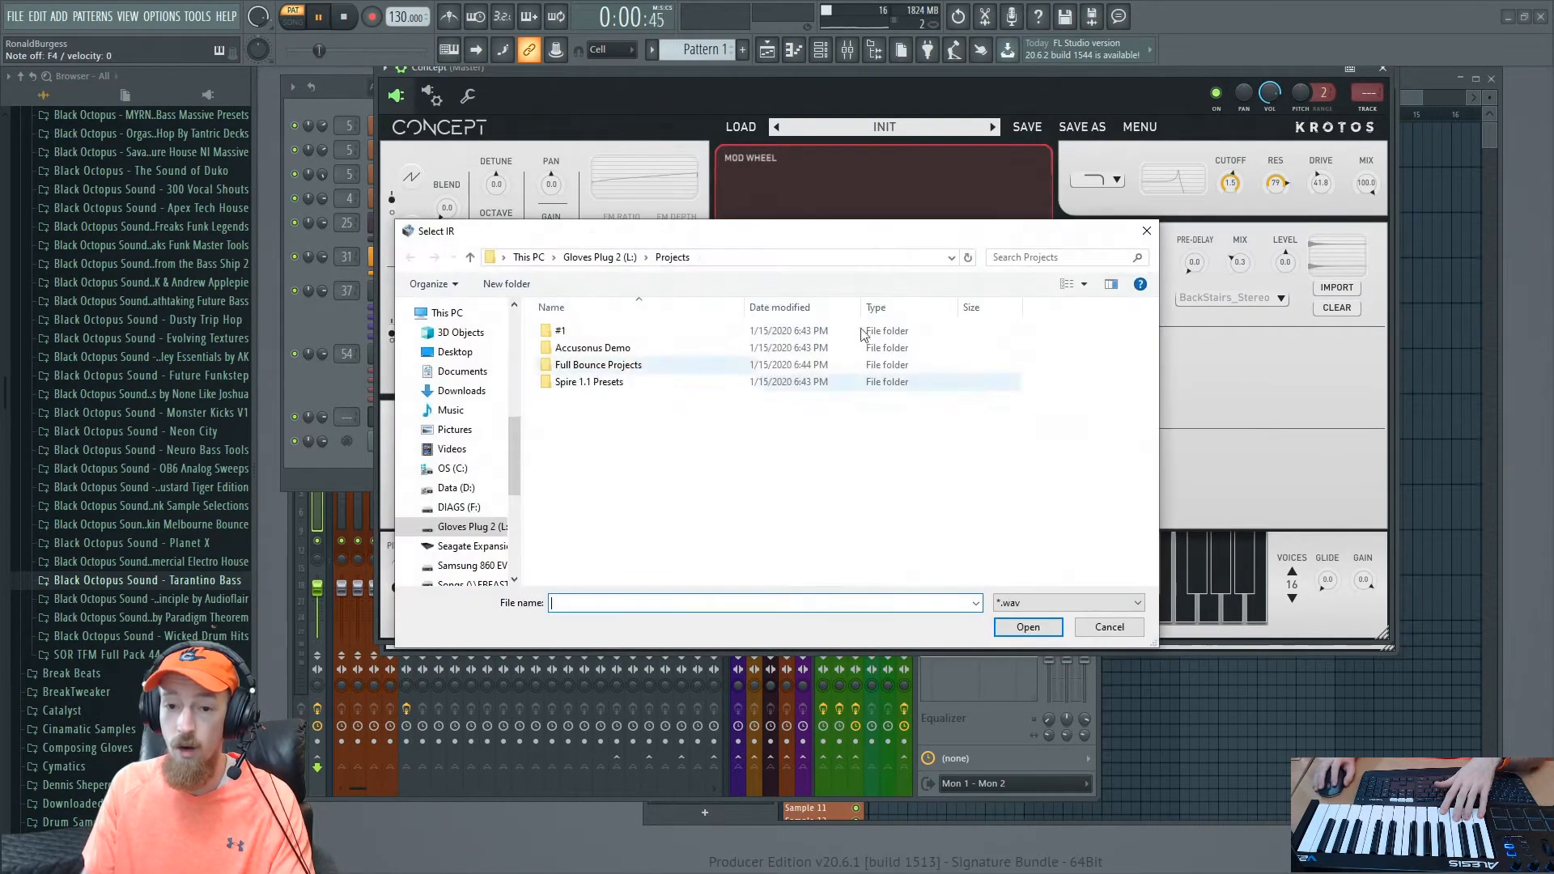
left_click(1148, 233)
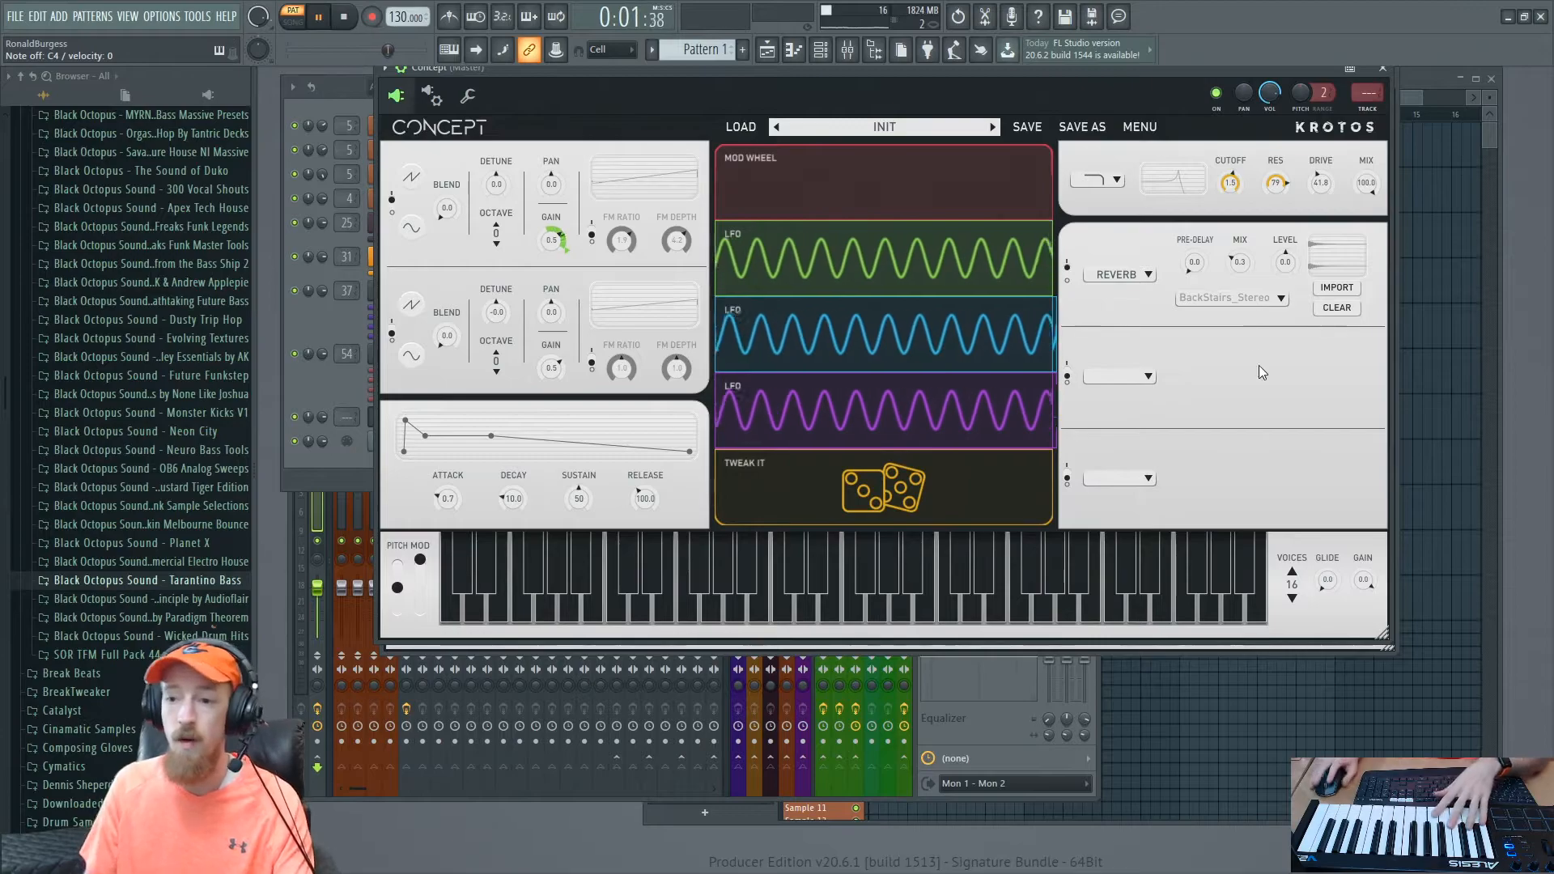
Step: Load the Filter effect into the first effect slot, set it to high-pass and adjust its cutoff
left_click(1142, 277)
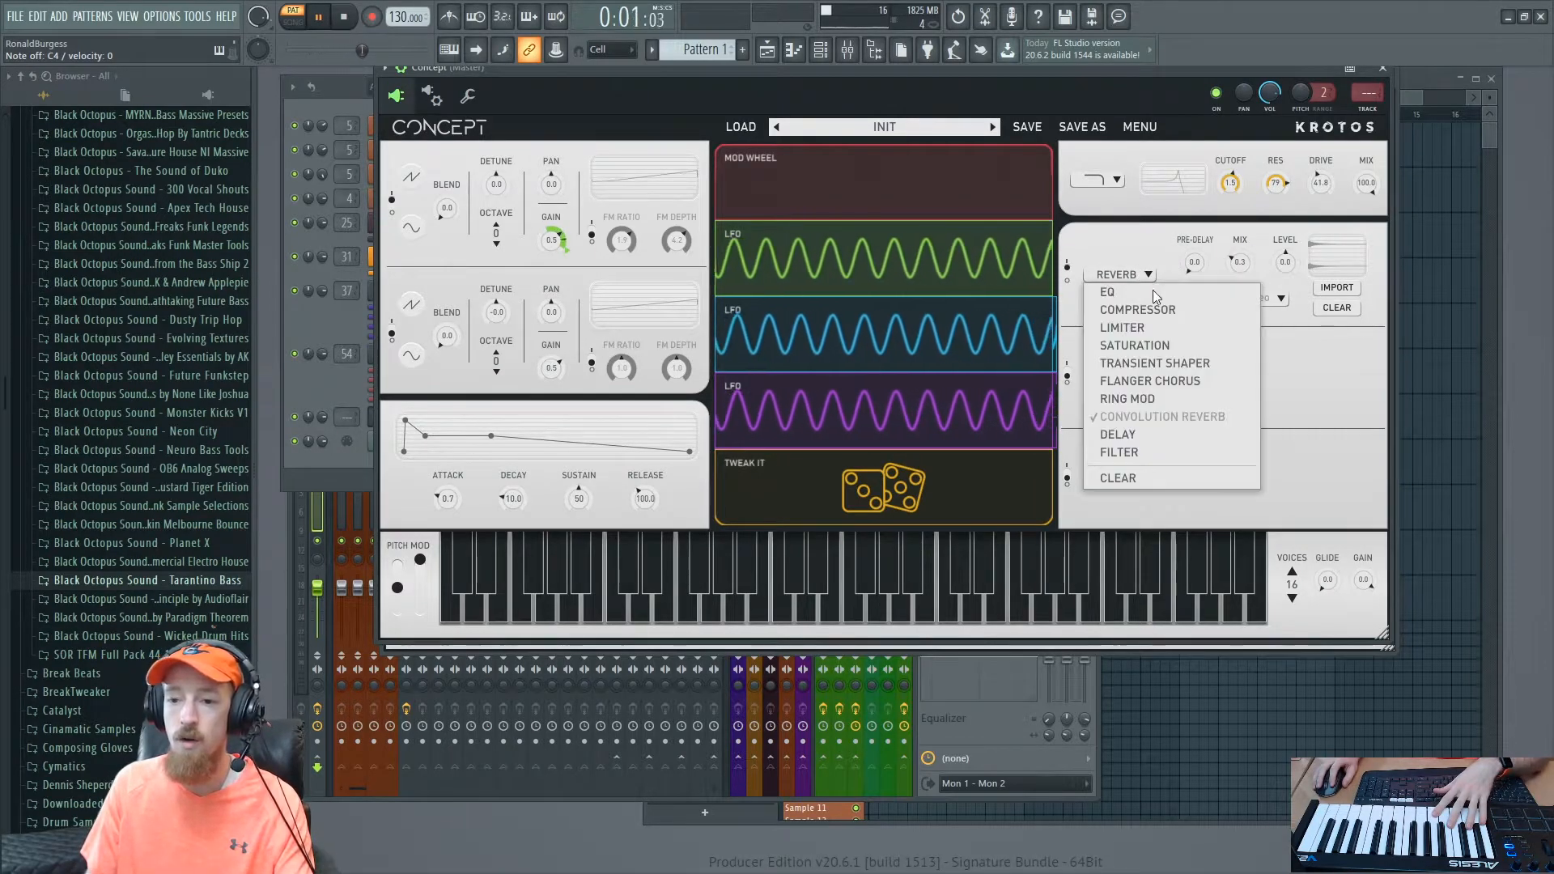
left_click(1180, 454)
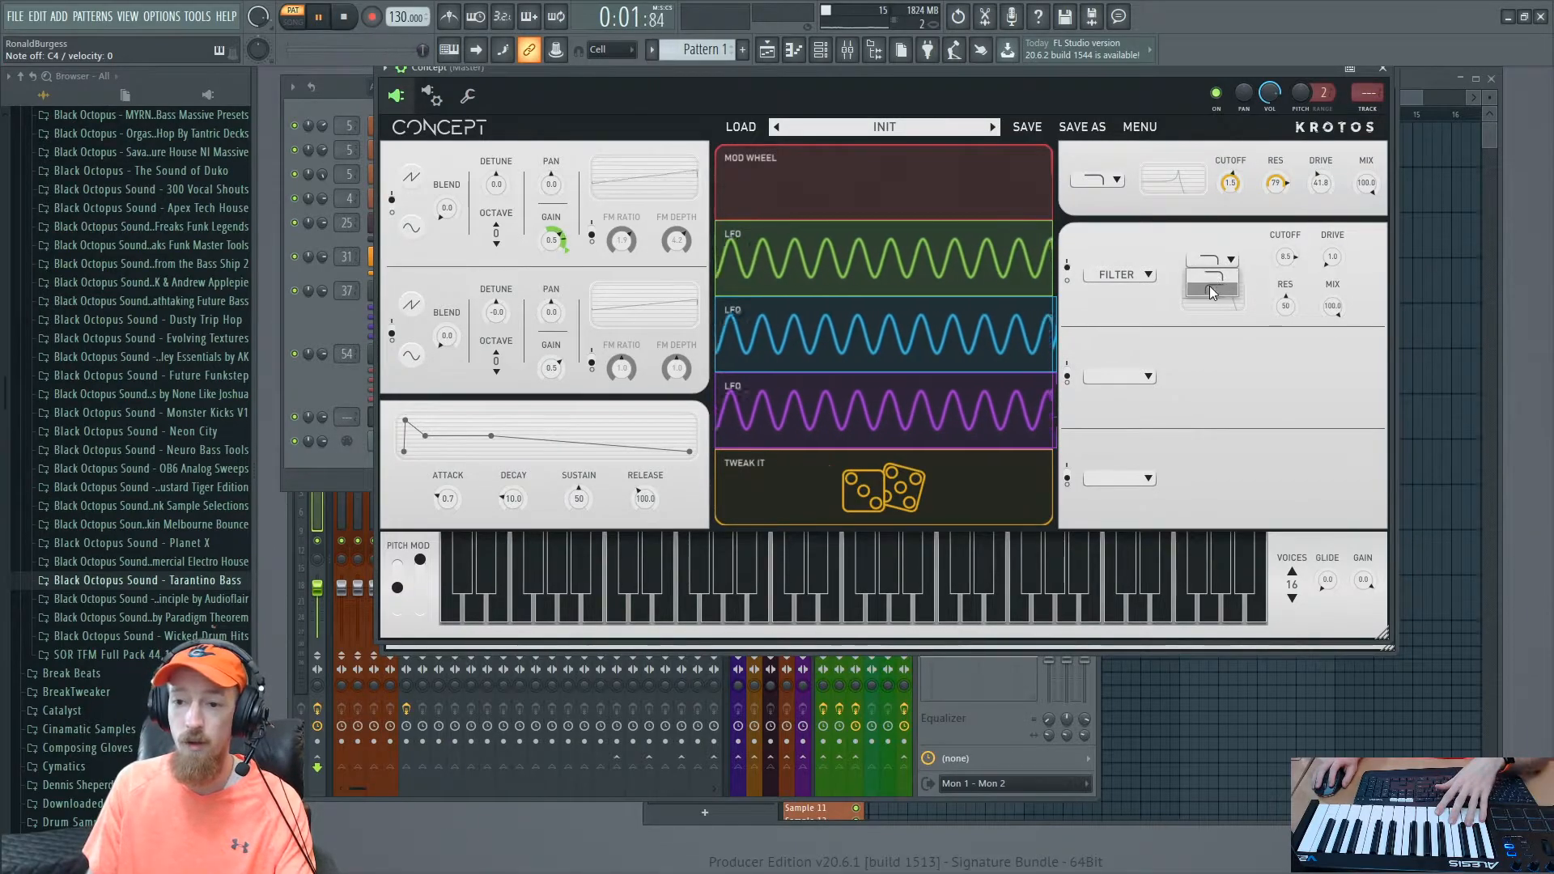
left_click(1103, 180)
left_click(1109, 201)
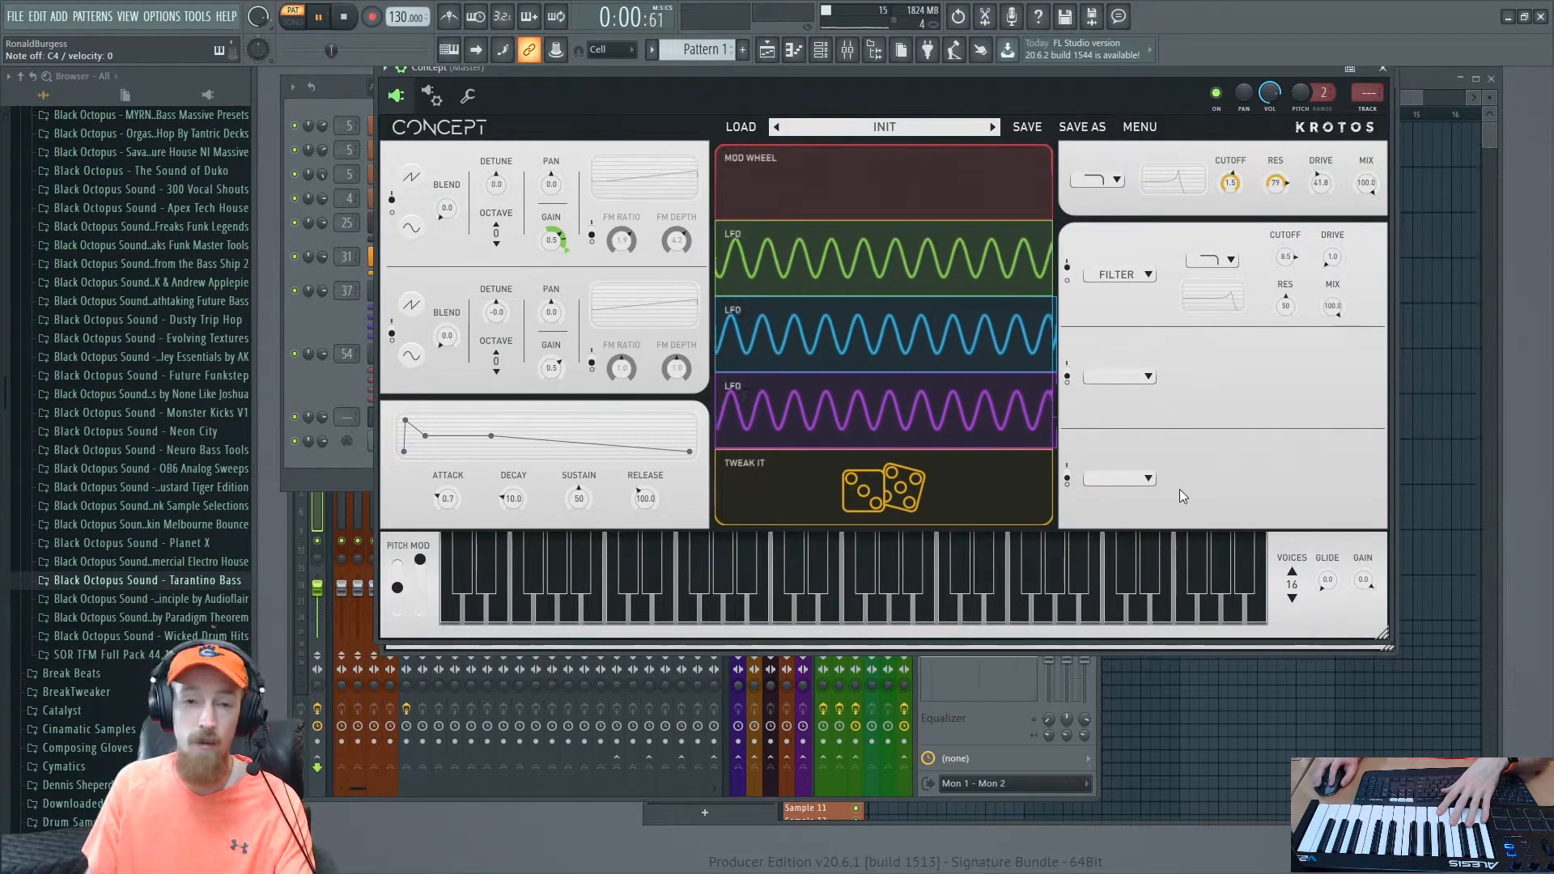
left_click(1213, 263)
left_click(1224, 293)
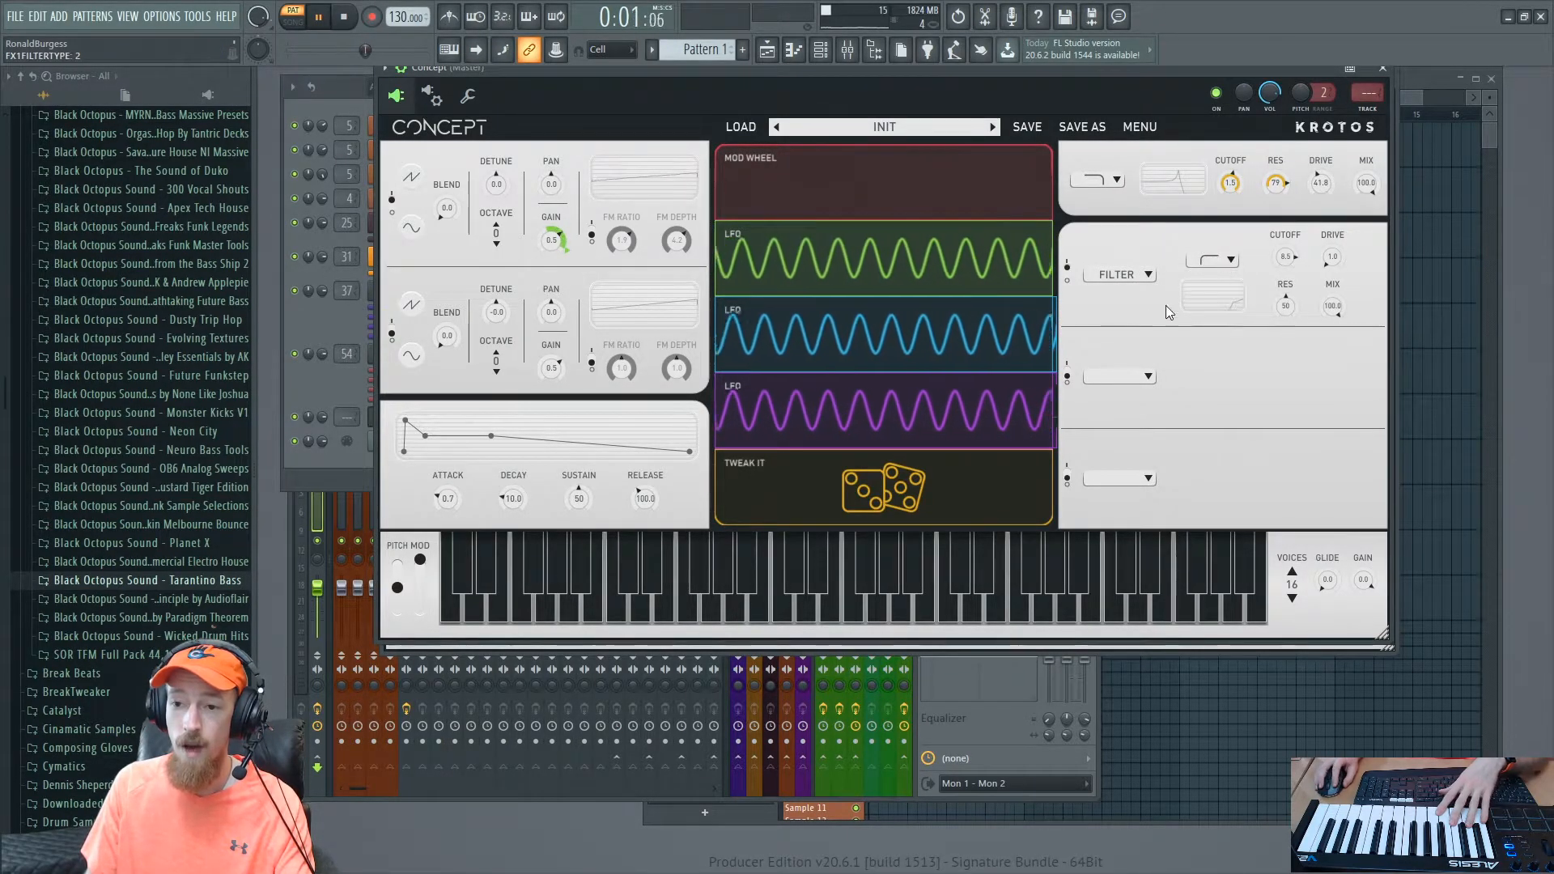
left_click_drag(1268, 375, 1267, 330)
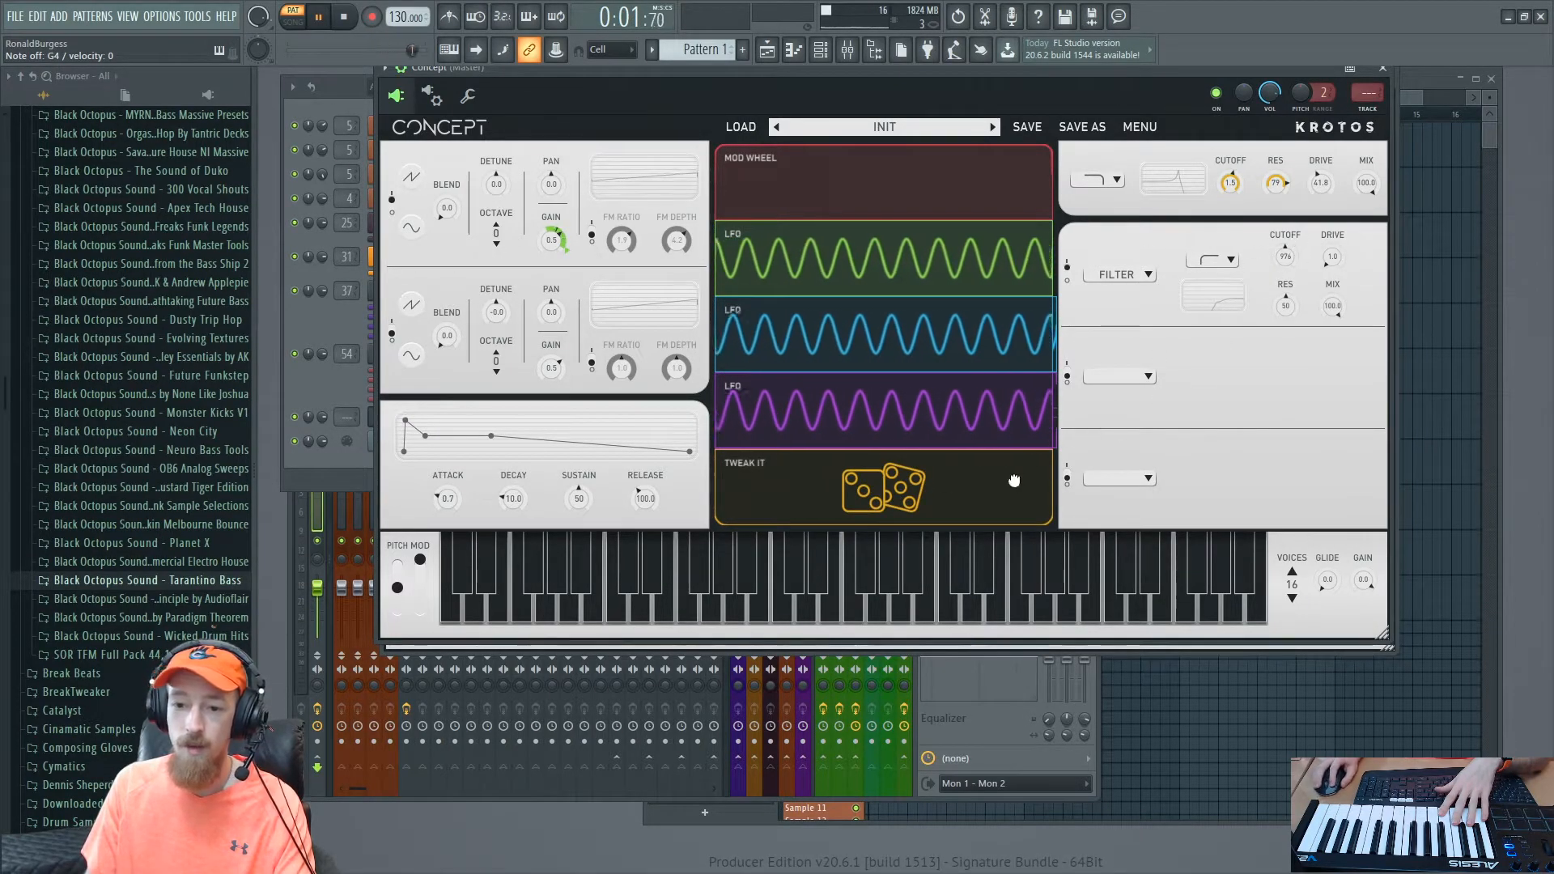
Step: Assign Tweak It to the effect filter's cutoff and randomize the linked parameters repeatedly while auditioning
left_click(883, 487)
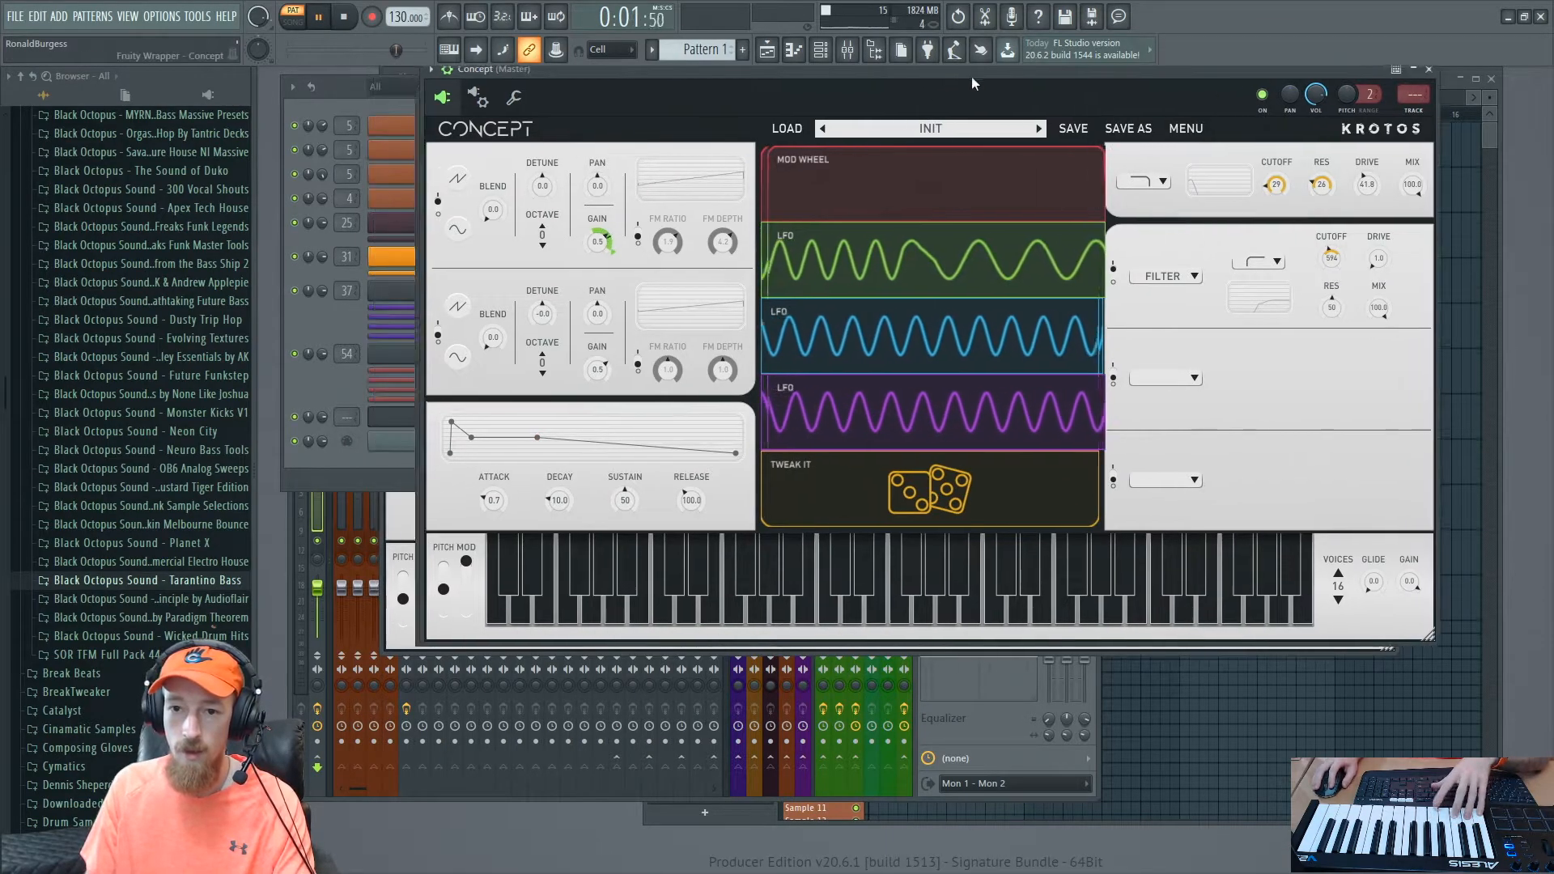
left_click_drag(971, 76, 949, 86)
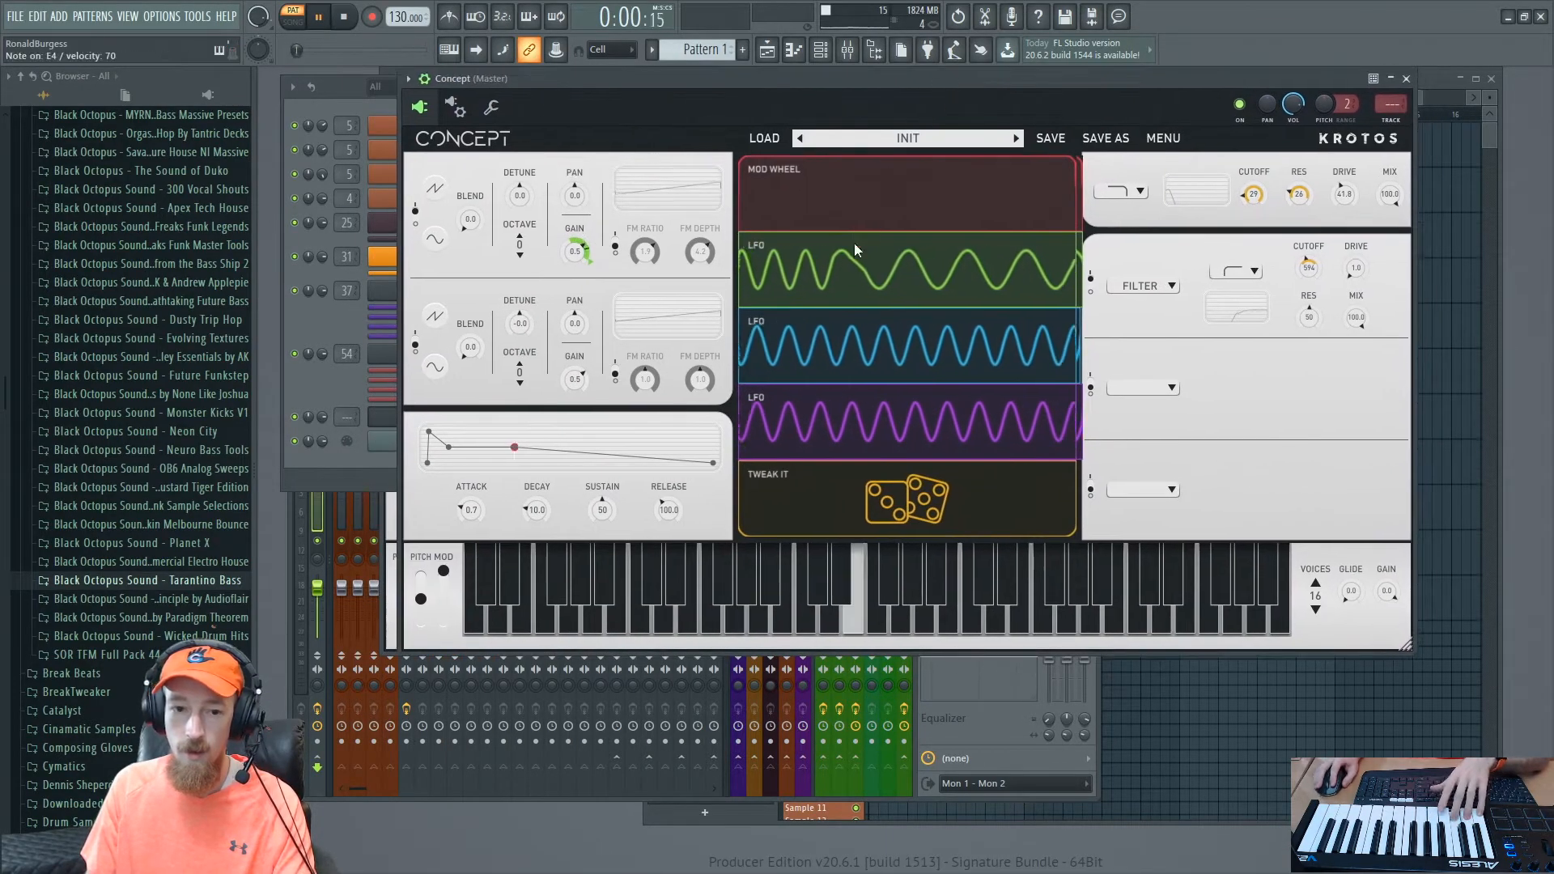
left_click(916, 489)
left_click(916, 489)
left_click(917, 489)
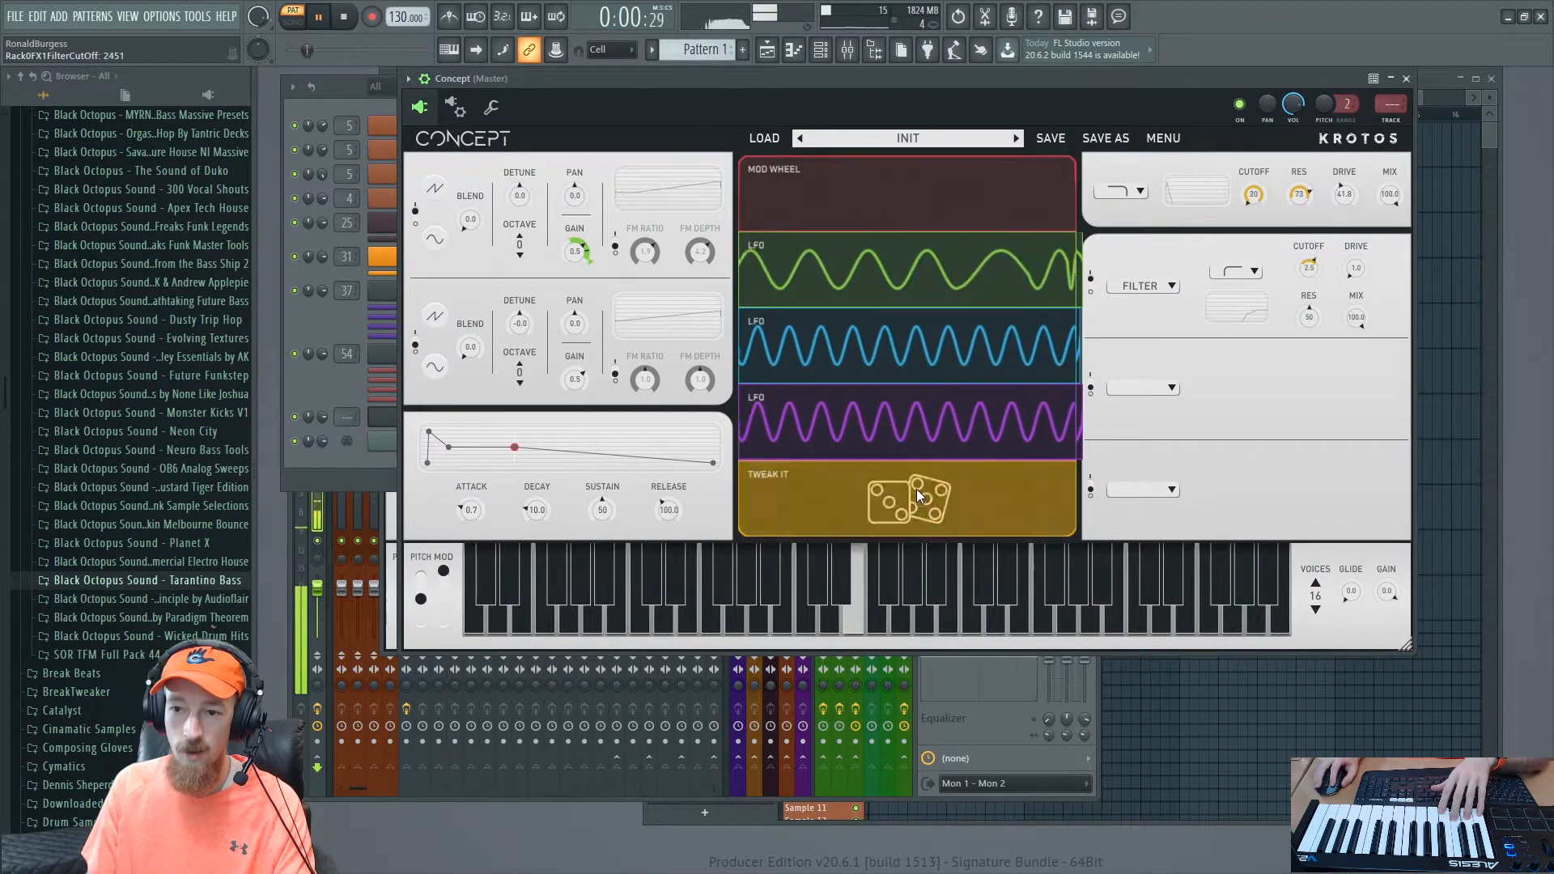
left_click(917, 489)
left_click(916, 489)
left_click(916, 489)
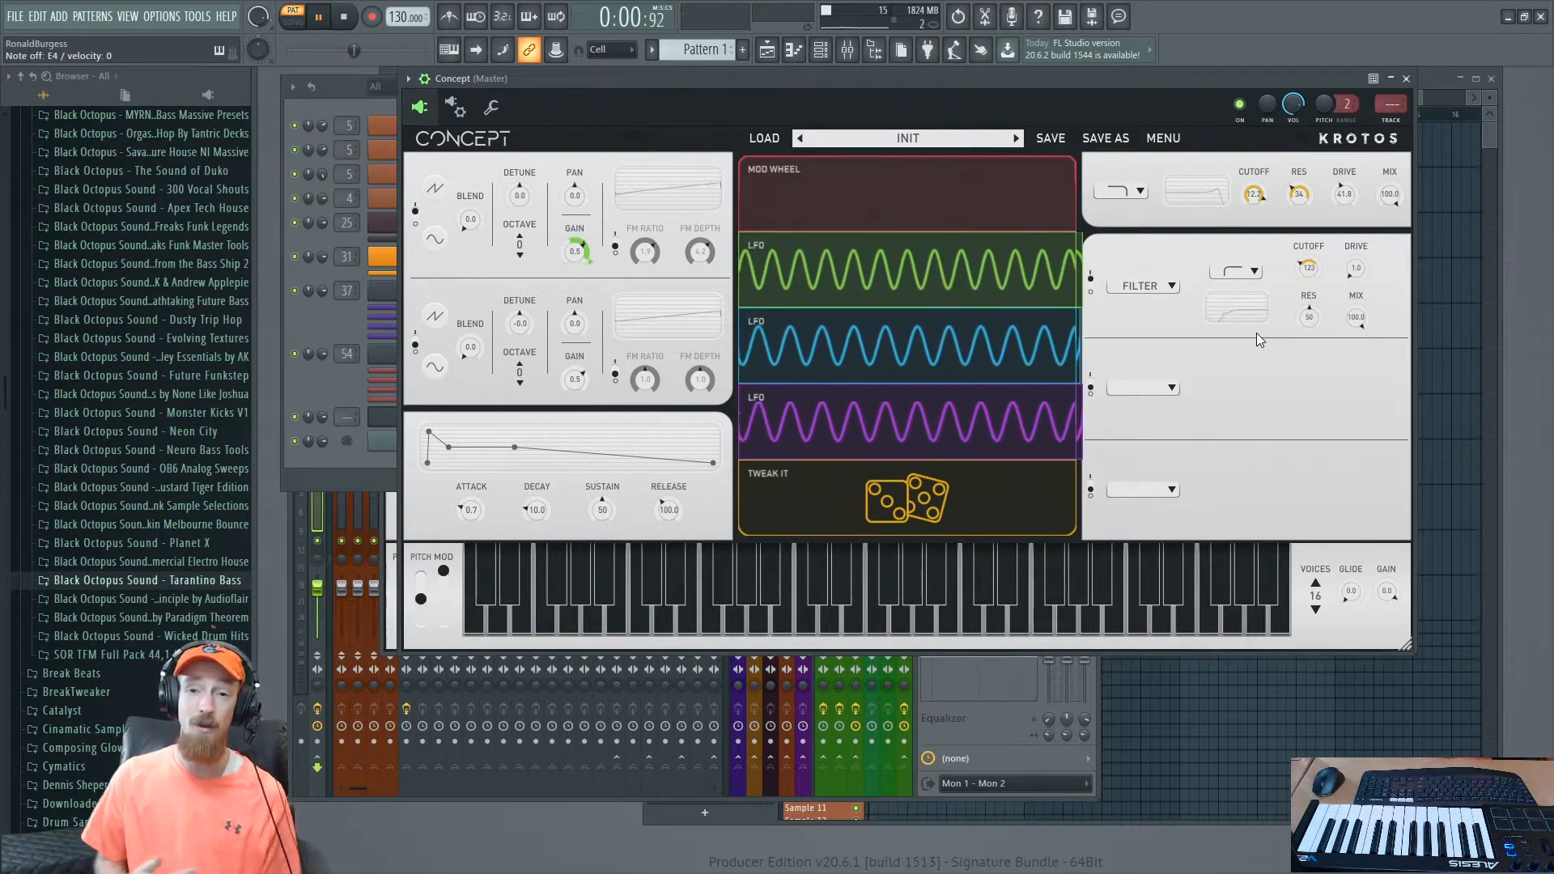
Step: Load the Concept Rythmic Stabs Bass preset from the factory bass presets
mouse_move(1349, 251)
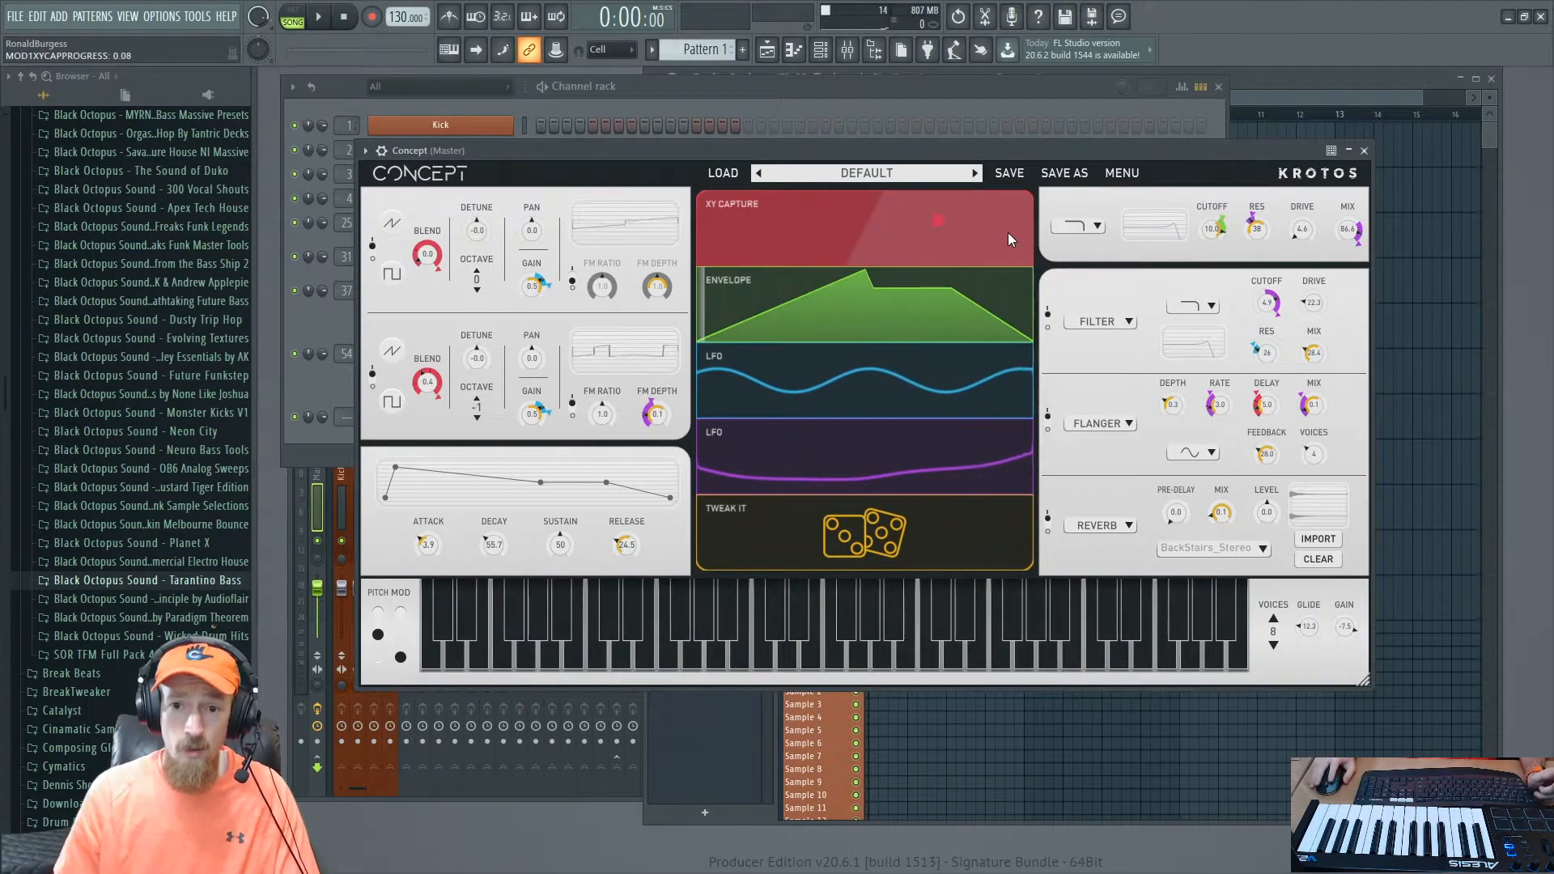
left_click(866, 174)
mouse_move(864, 222)
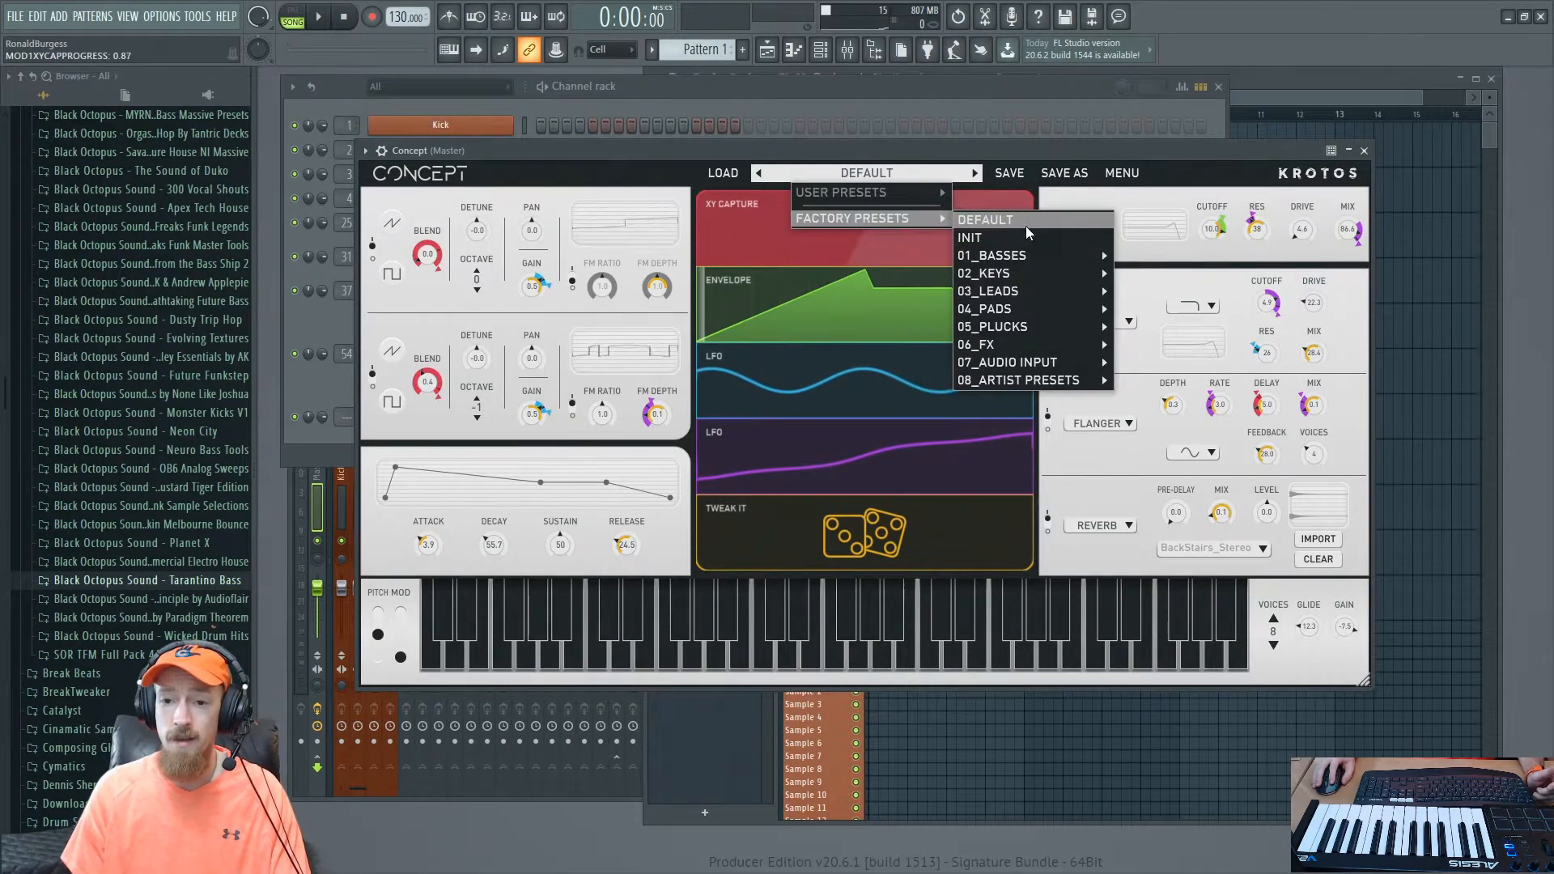
mouse_move(1043, 255)
left_click(1193, 251)
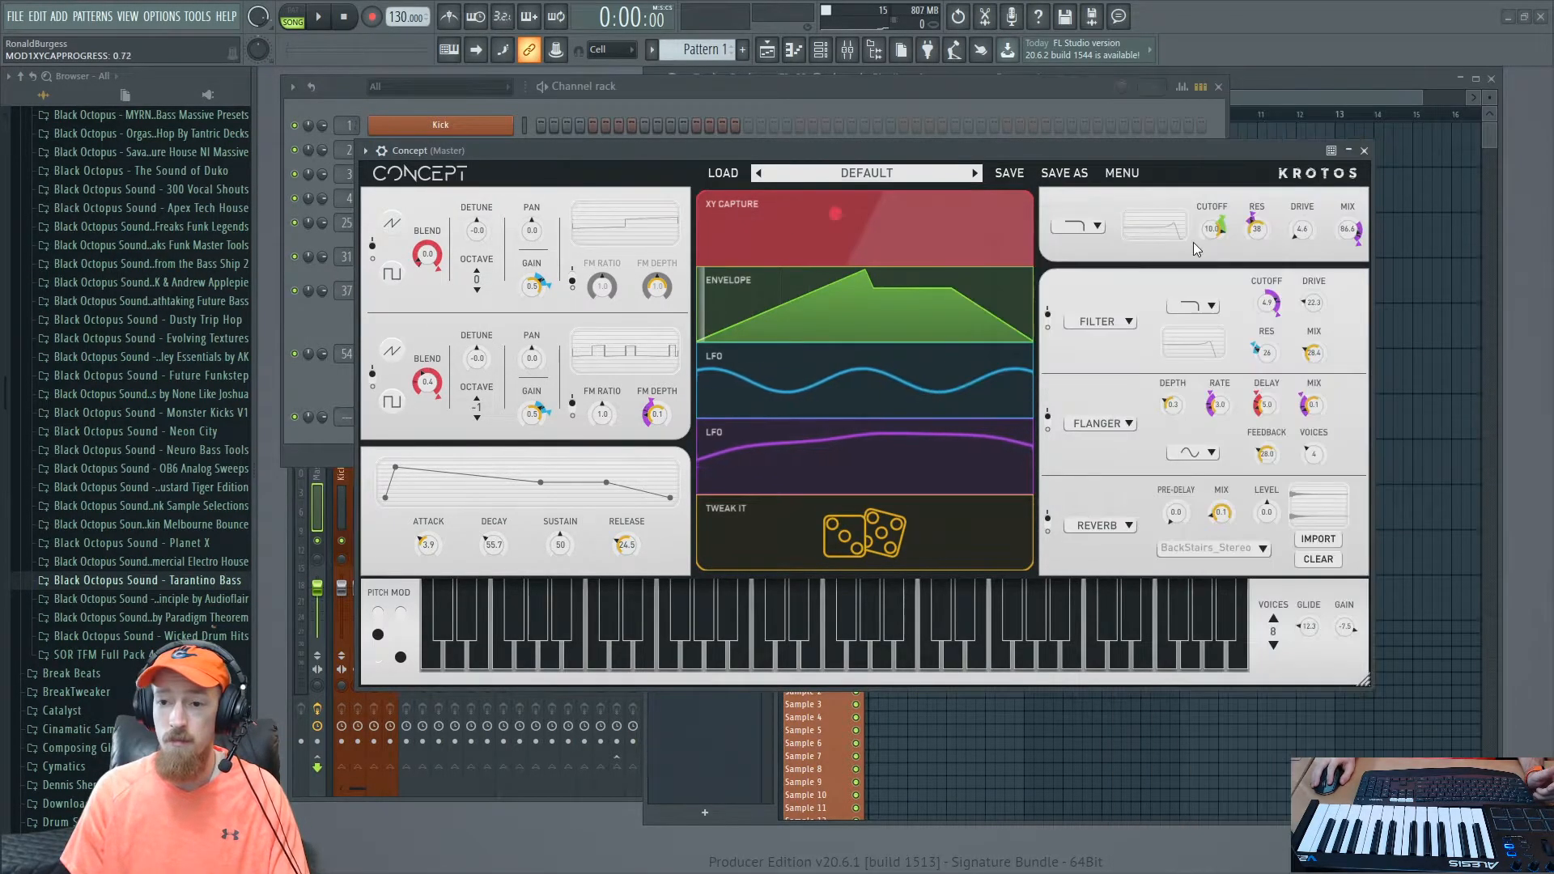
Step: Play with the XY Capture pad, then audition the Concept XY Capture Bass and Dance Organ Bass presets
left_click_drag(785, 304, 803, 294)
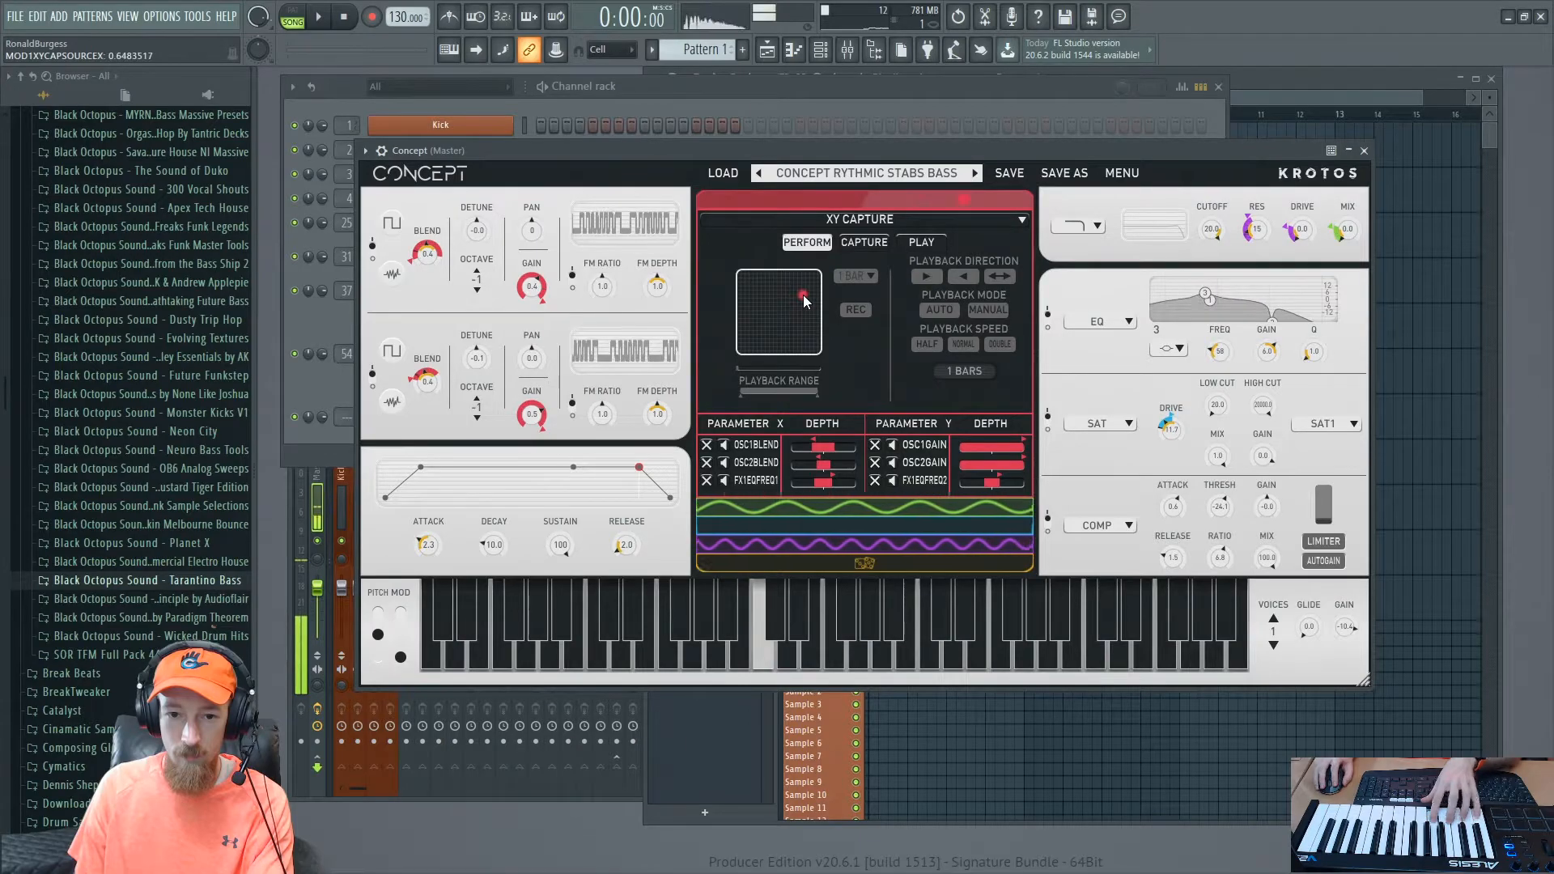
left_click(977, 173)
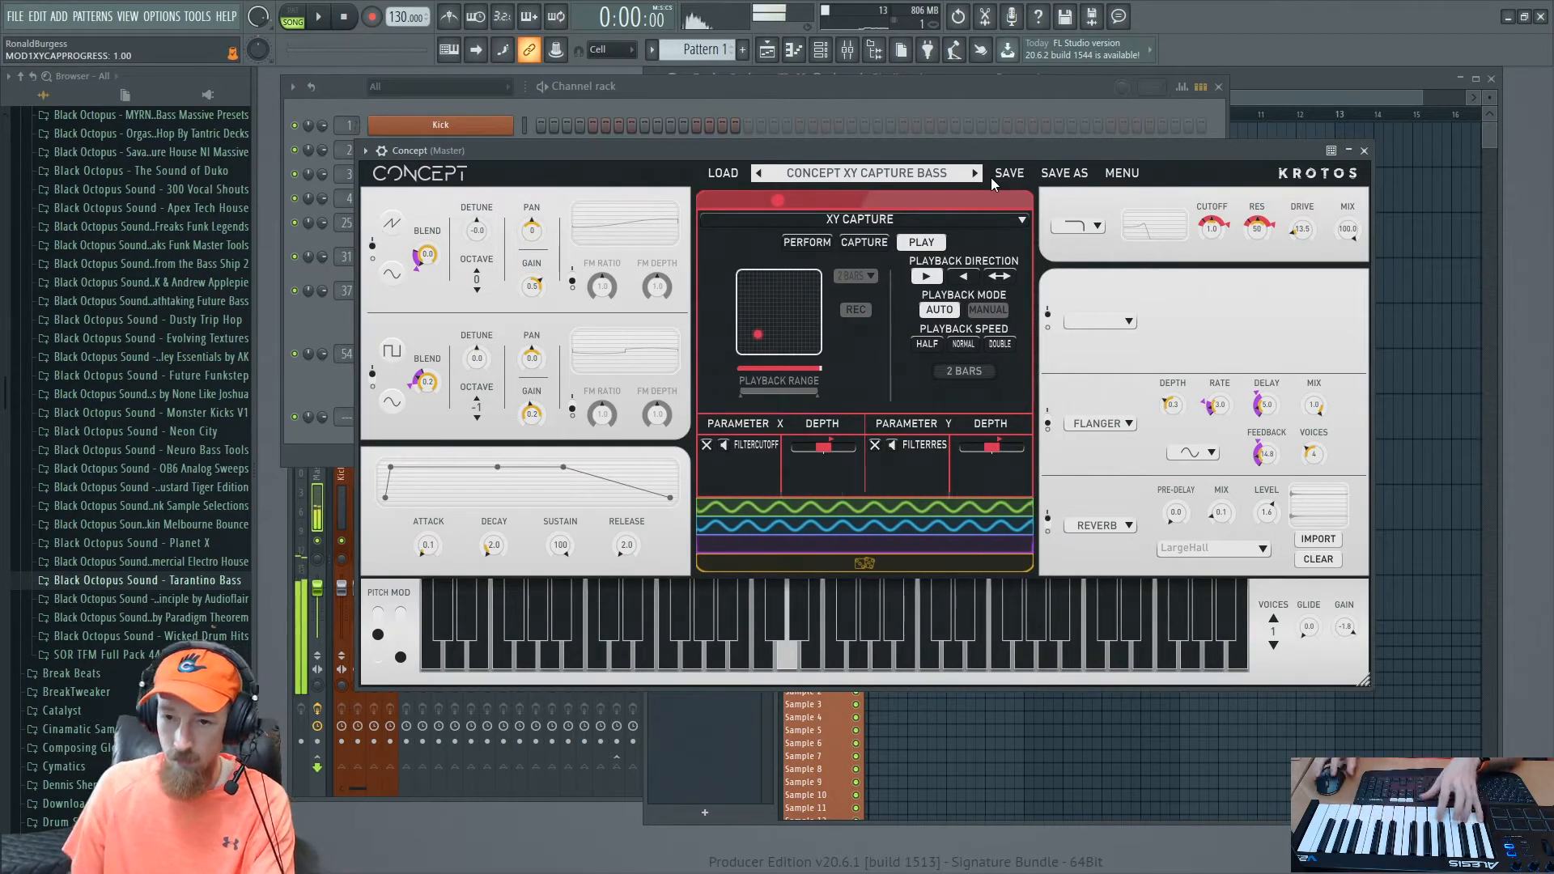
left_click(976, 173)
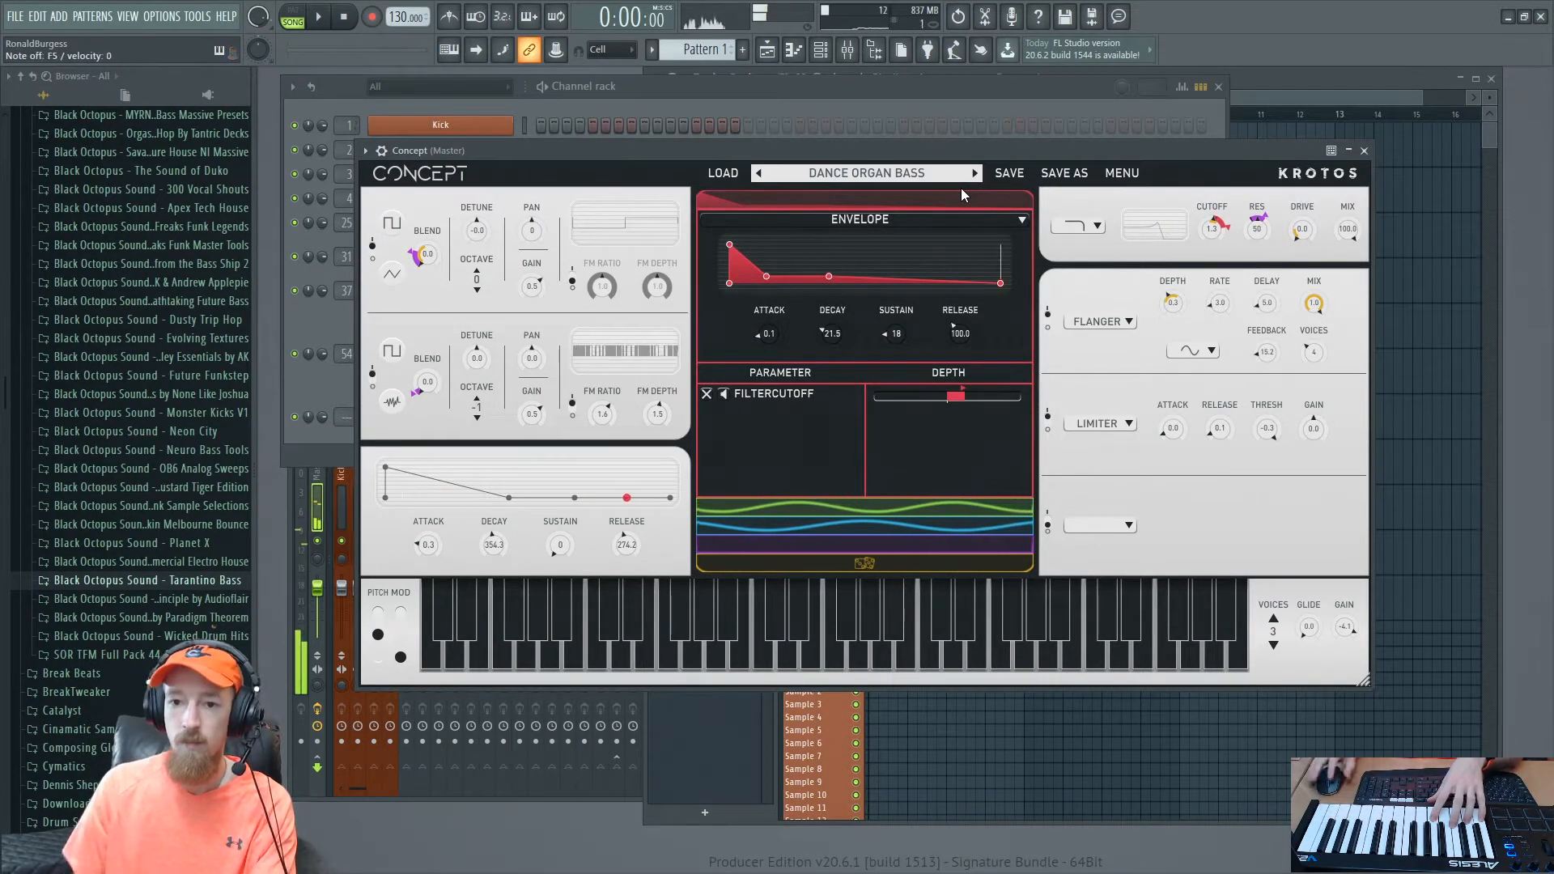
Step: Audition the keys presets Analog Bell Keys, Fifth Fantasia Keys, Flutter Synth Keys, FM and Analog Keys and FM Bell Keys
left_click(975, 173)
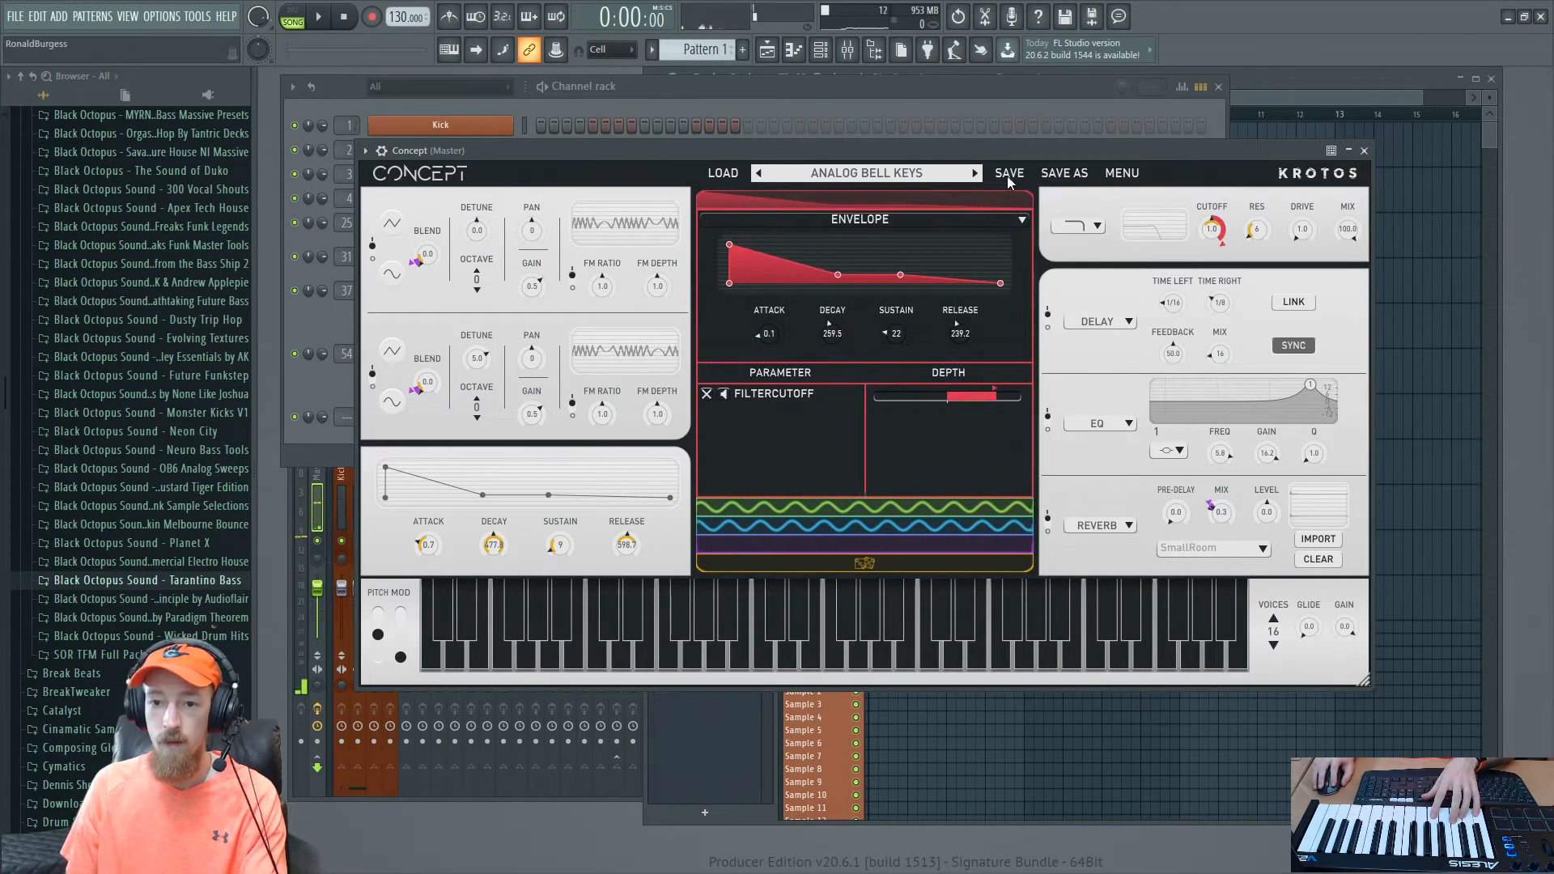
left_click(975, 174)
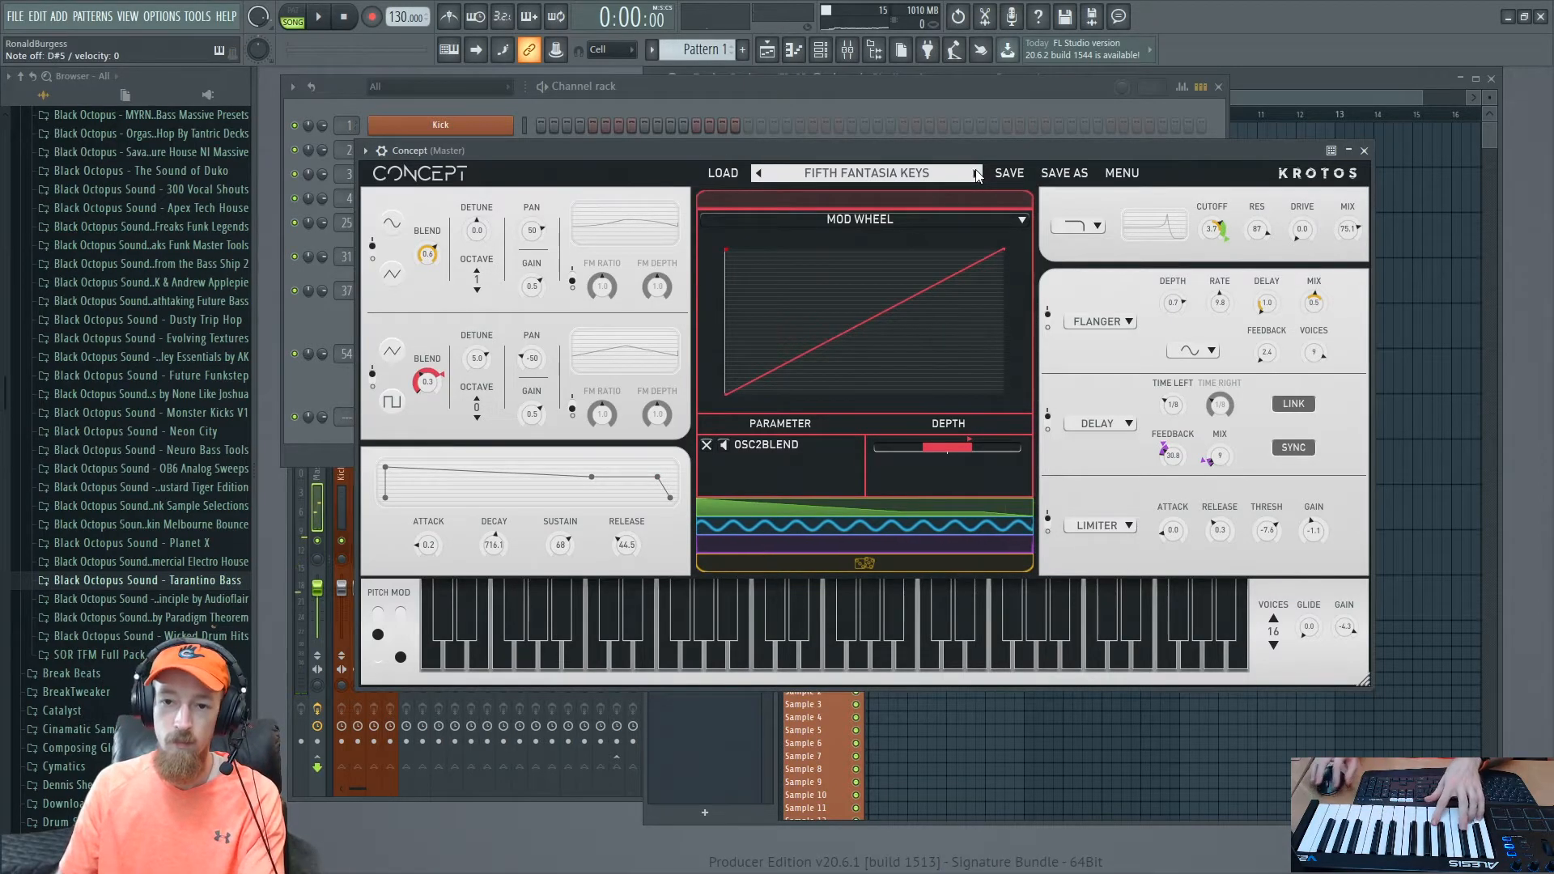
left_click(976, 173)
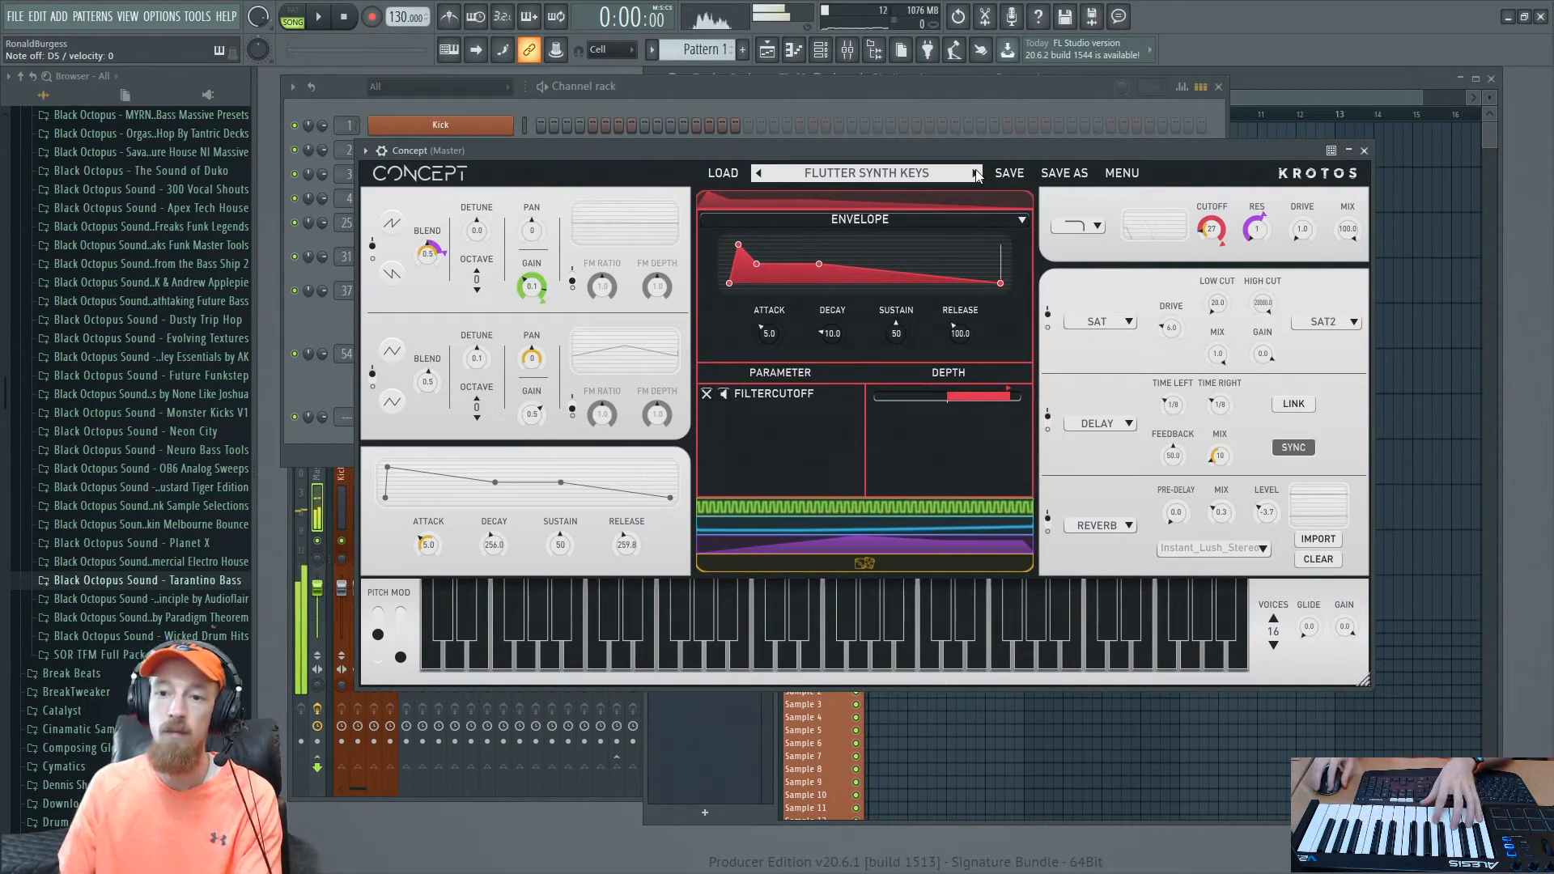
left_click(975, 174)
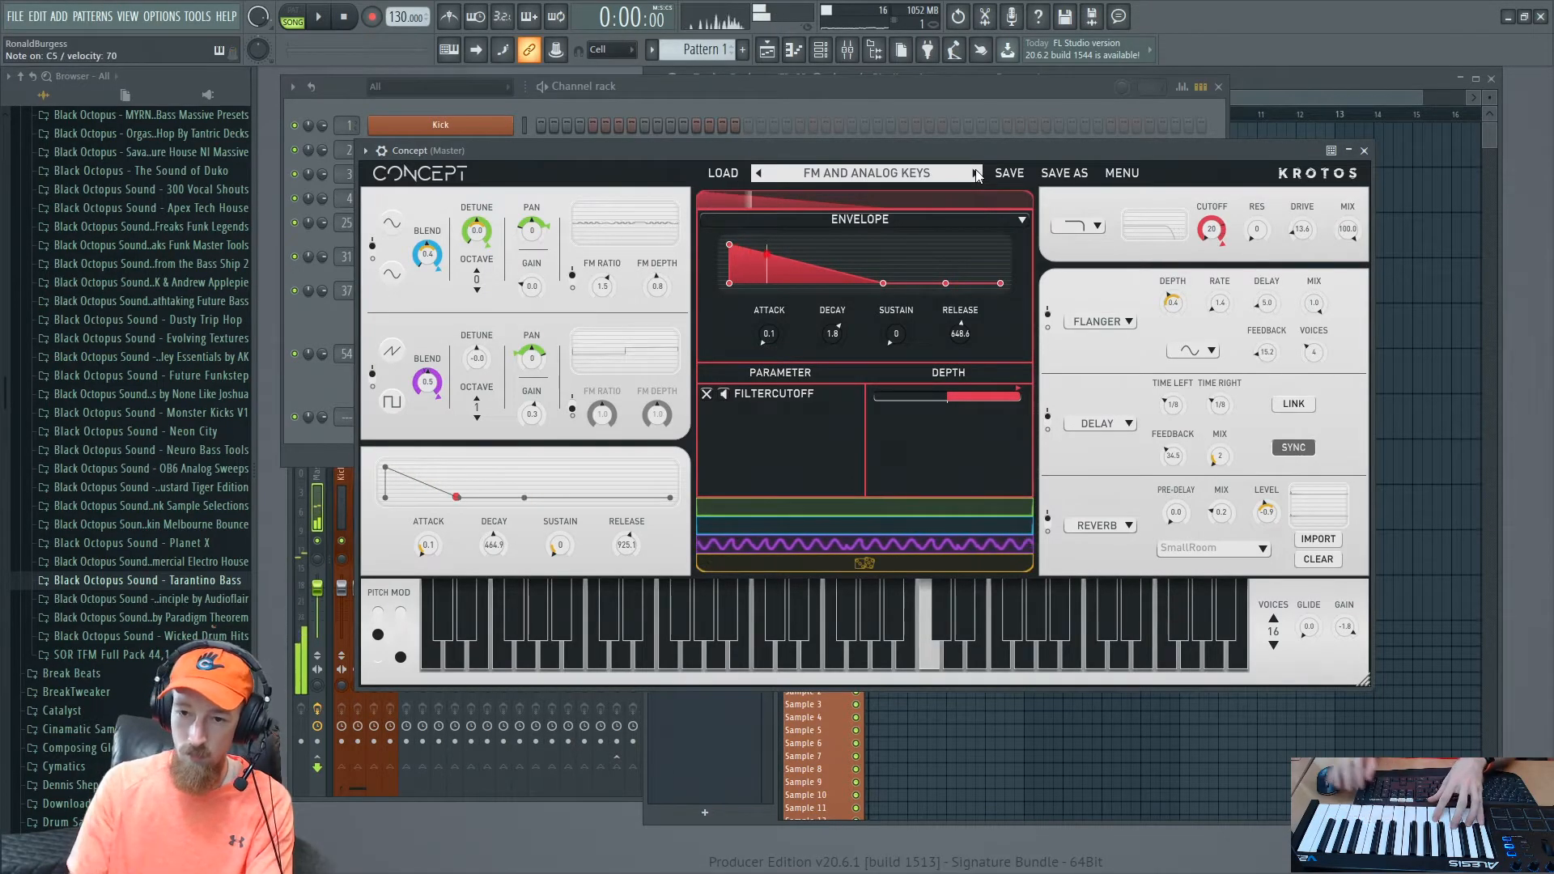
left_click(976, 174)
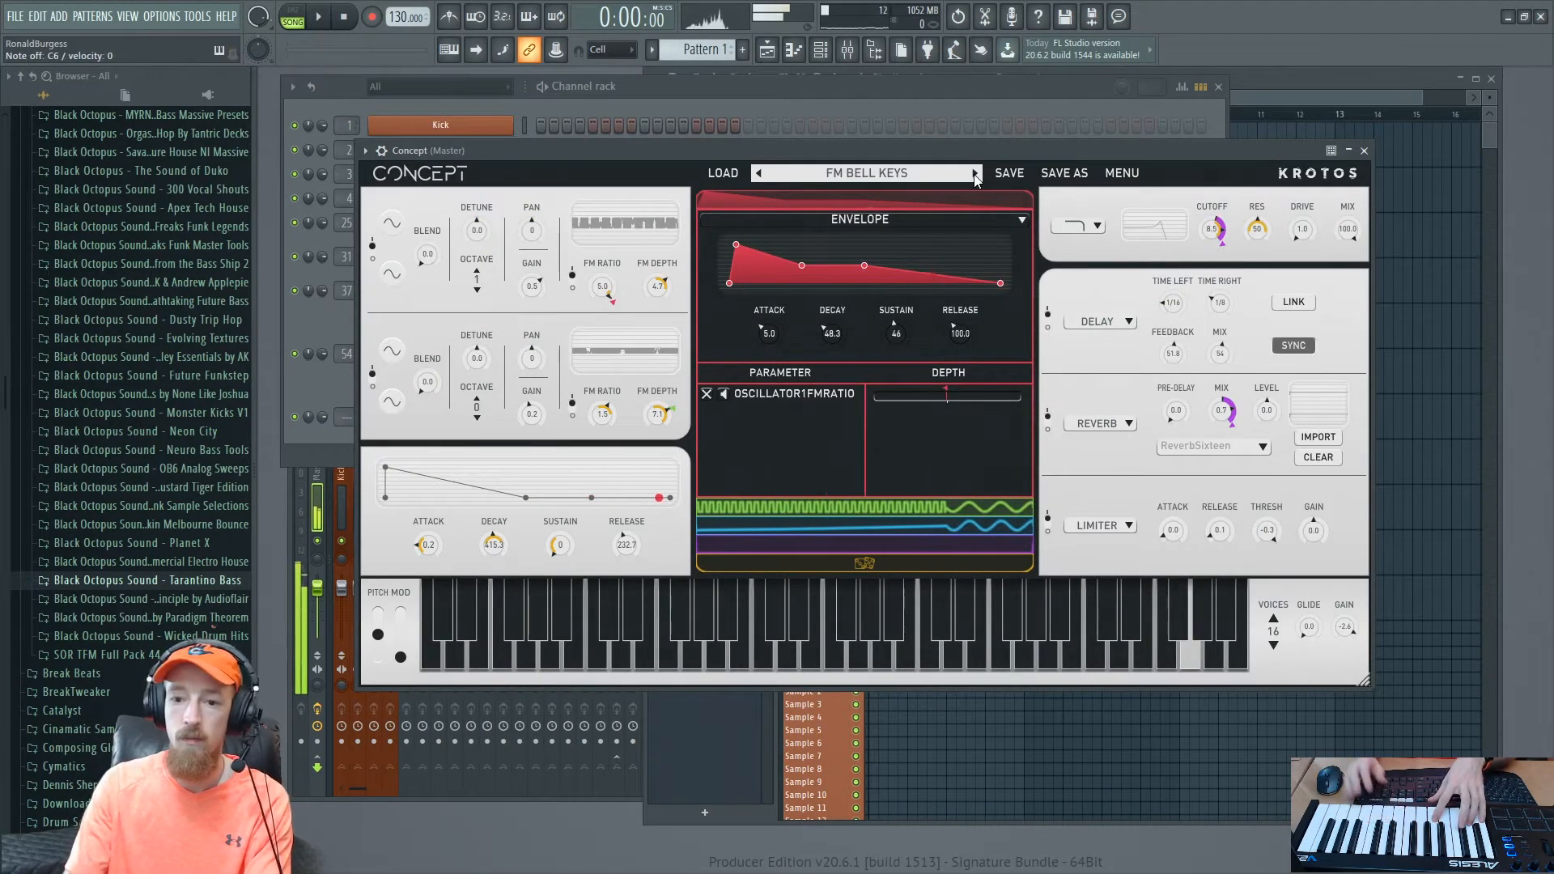
Step: Audition the Granular Pad, Marsh Lands FX, Riser Pad, Rustic Pad and Shadow Lands Pad presets
left_click(976, 174)
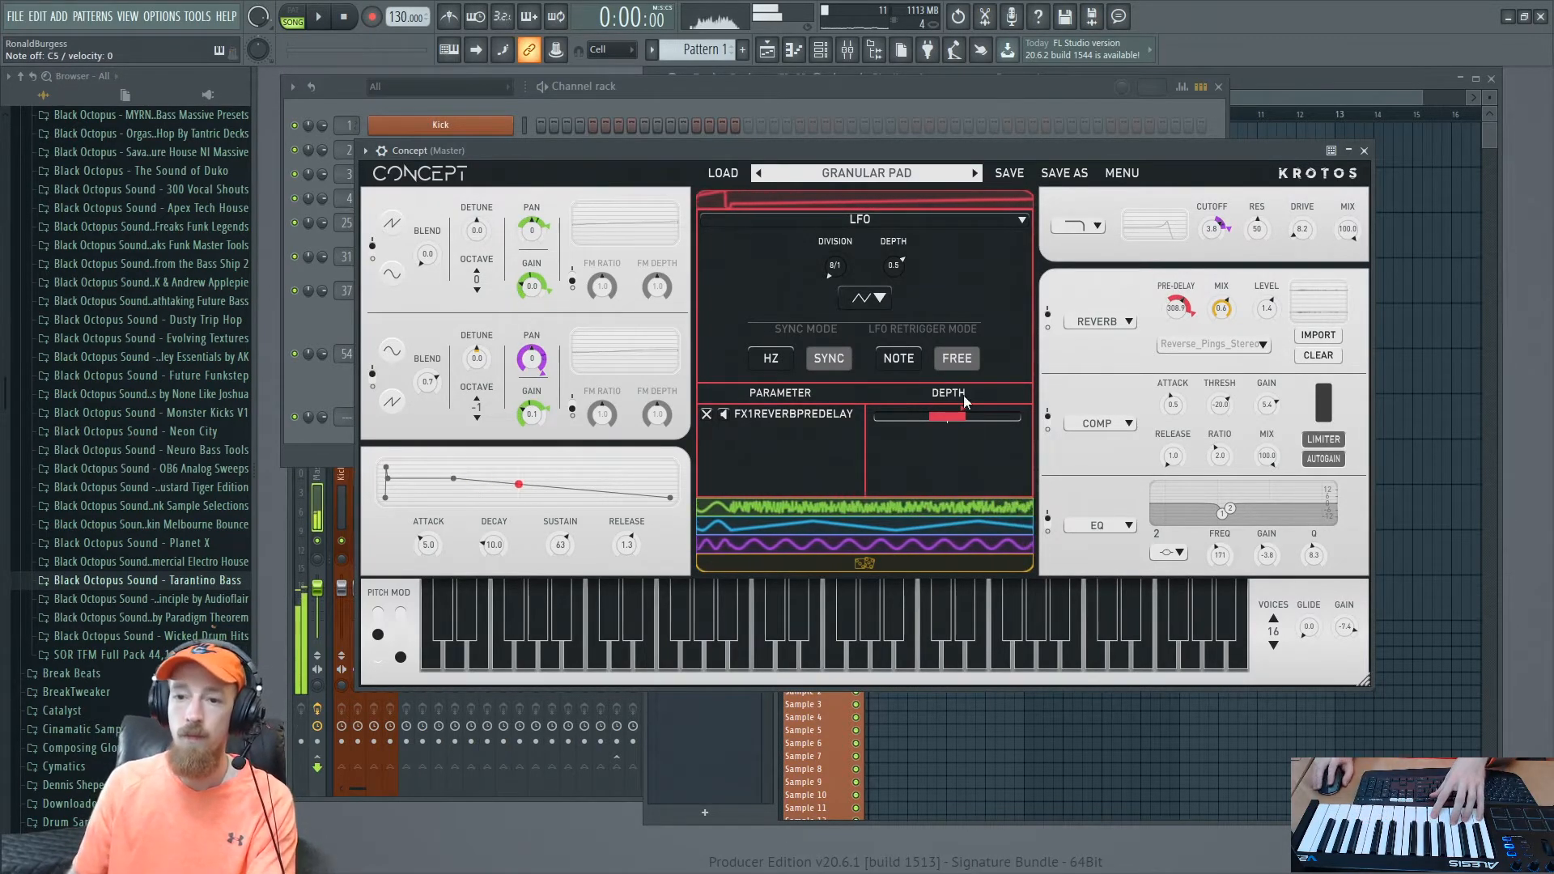
left_click(975, 173)
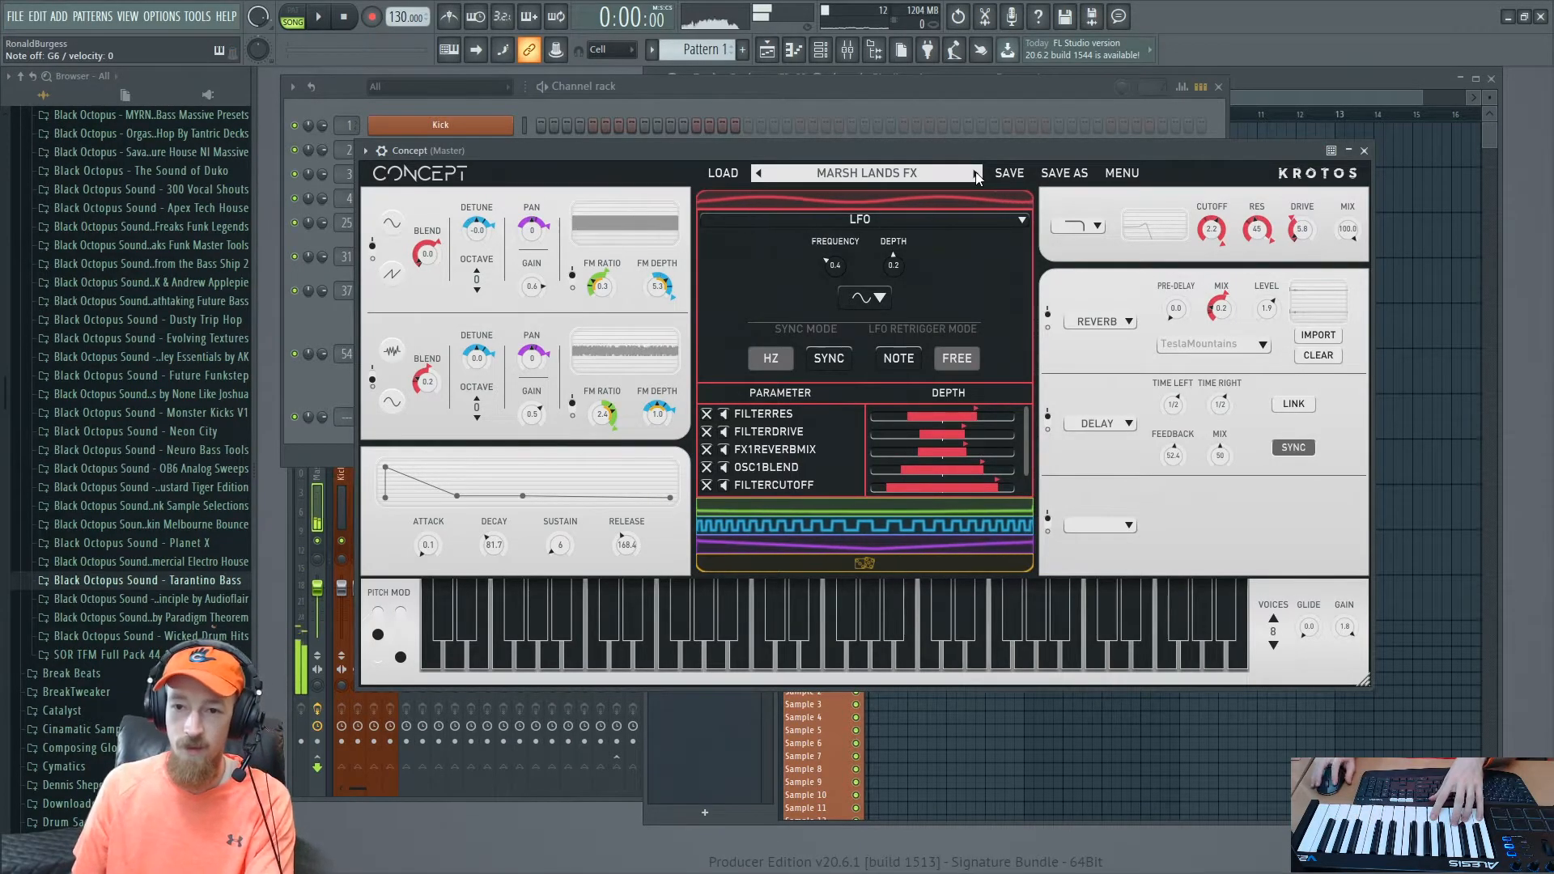
left_click(975, 173)
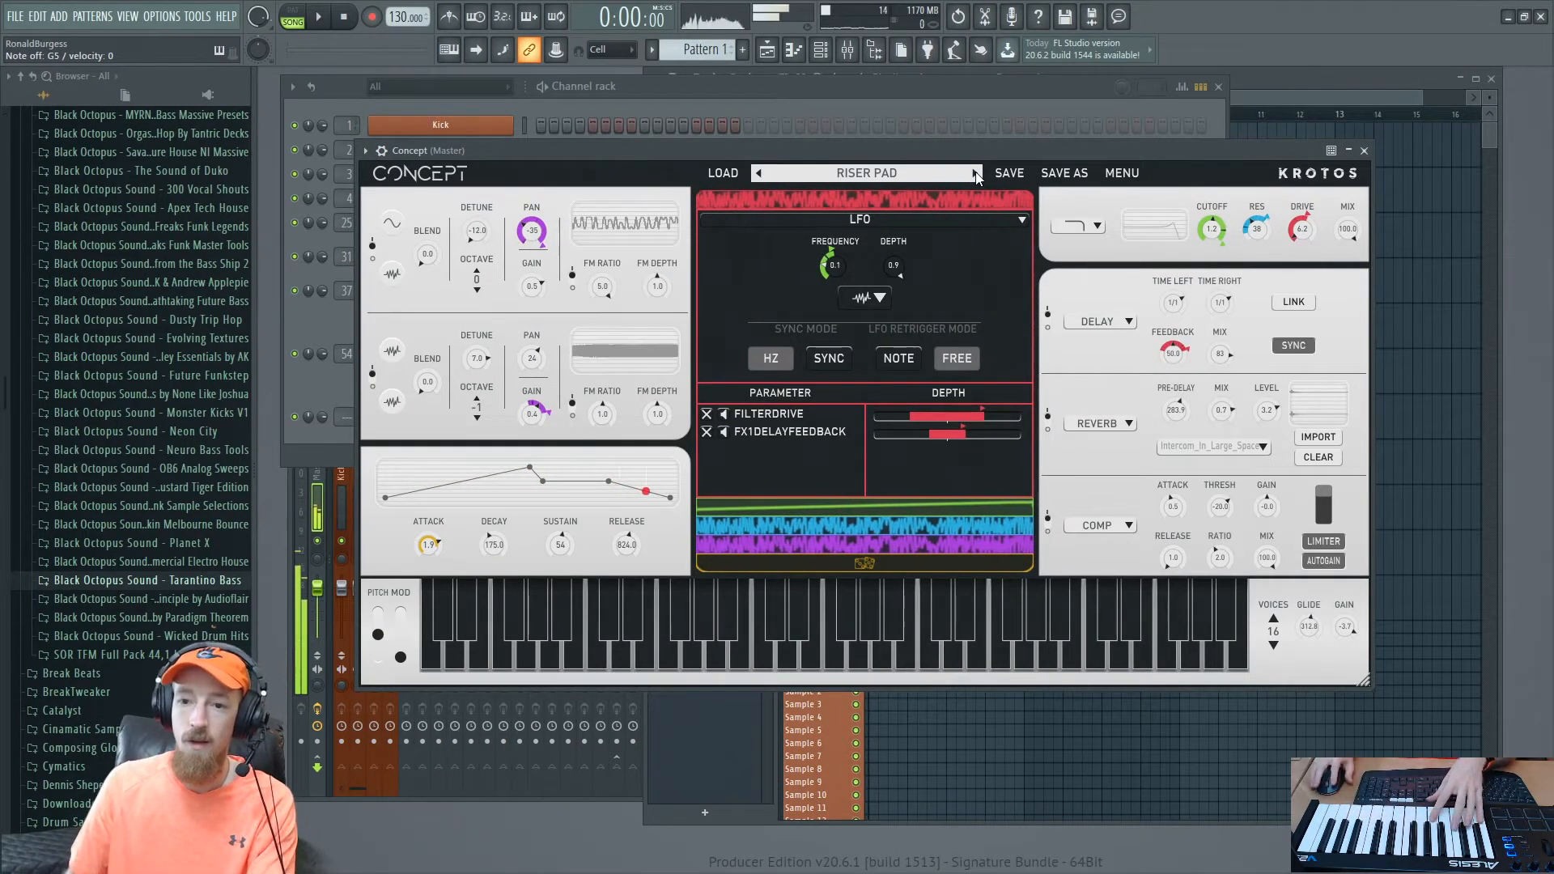
left_click(975, 173)
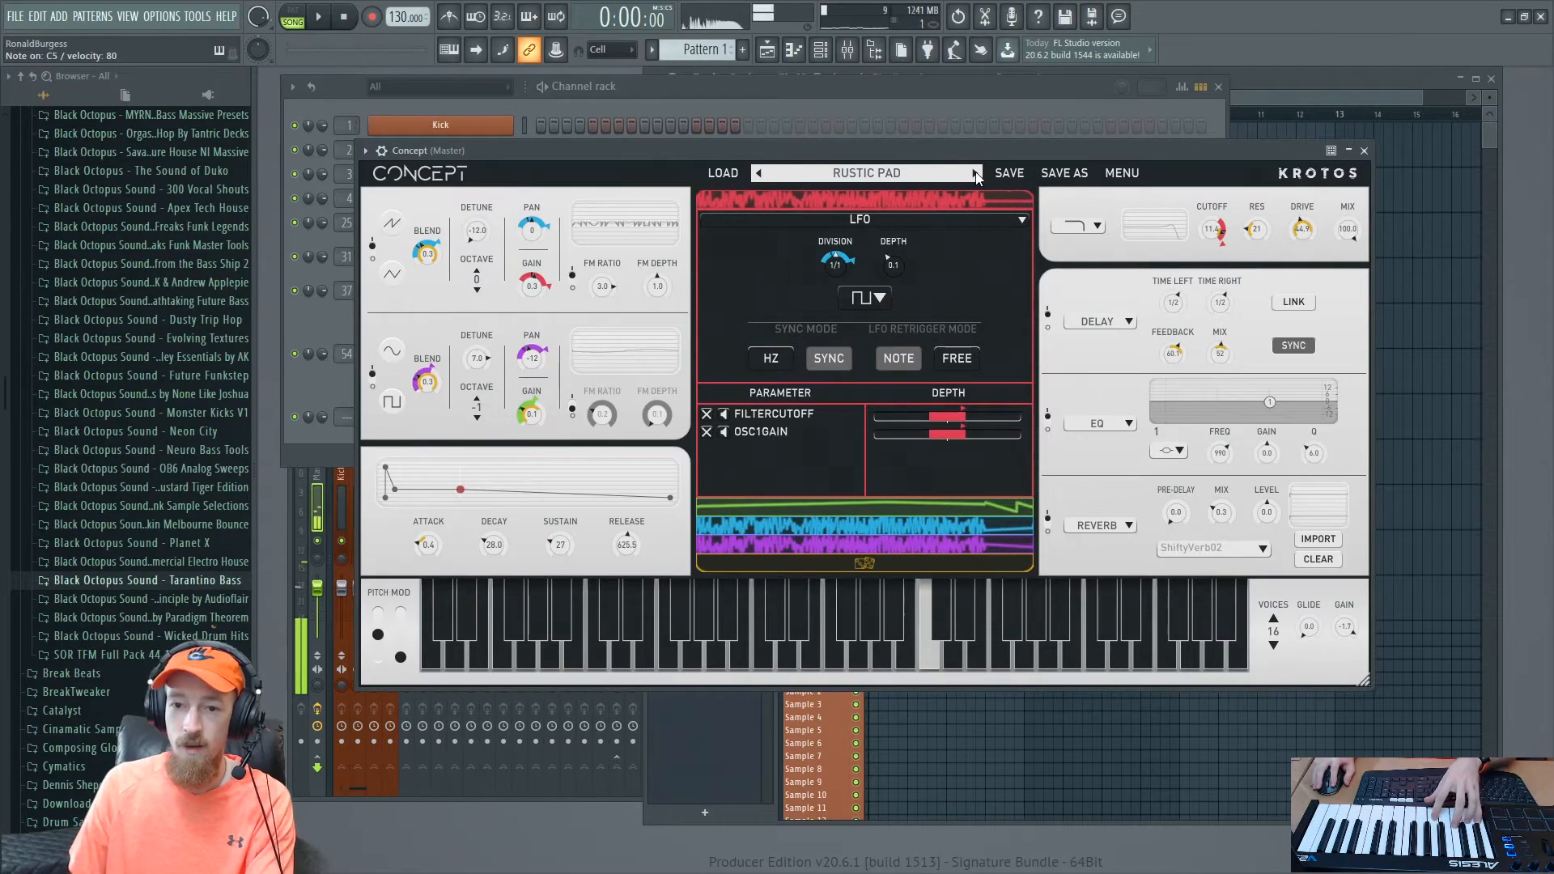
left_click(976, 173)
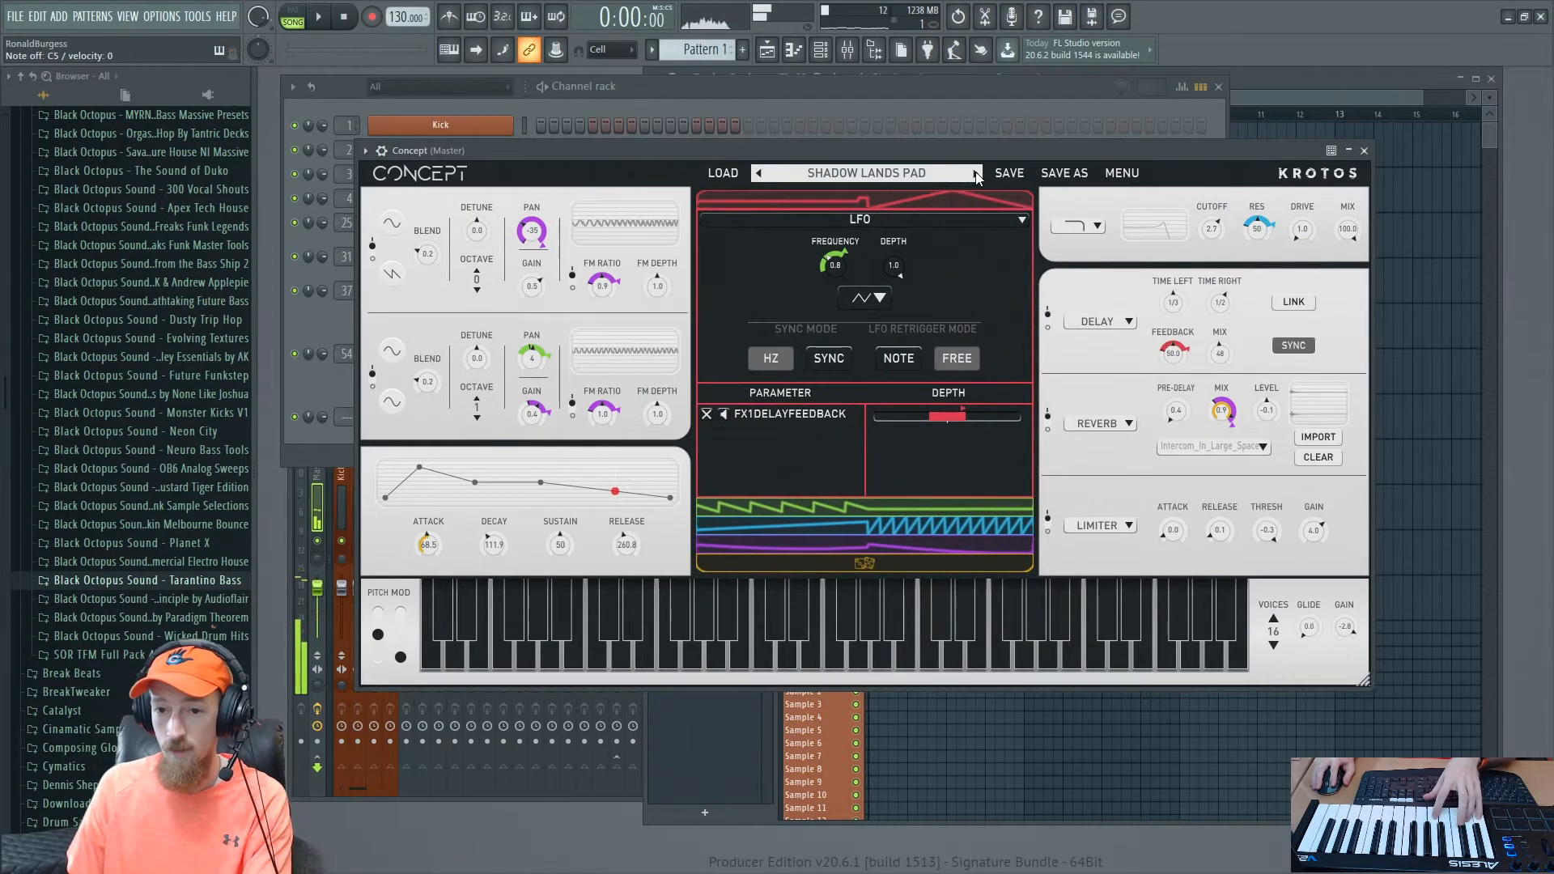
Step: Audition the Appreciate and Bake Off Bass presets, load Bass Staion and reposition the plugin window slightly
left_click(975, 173)
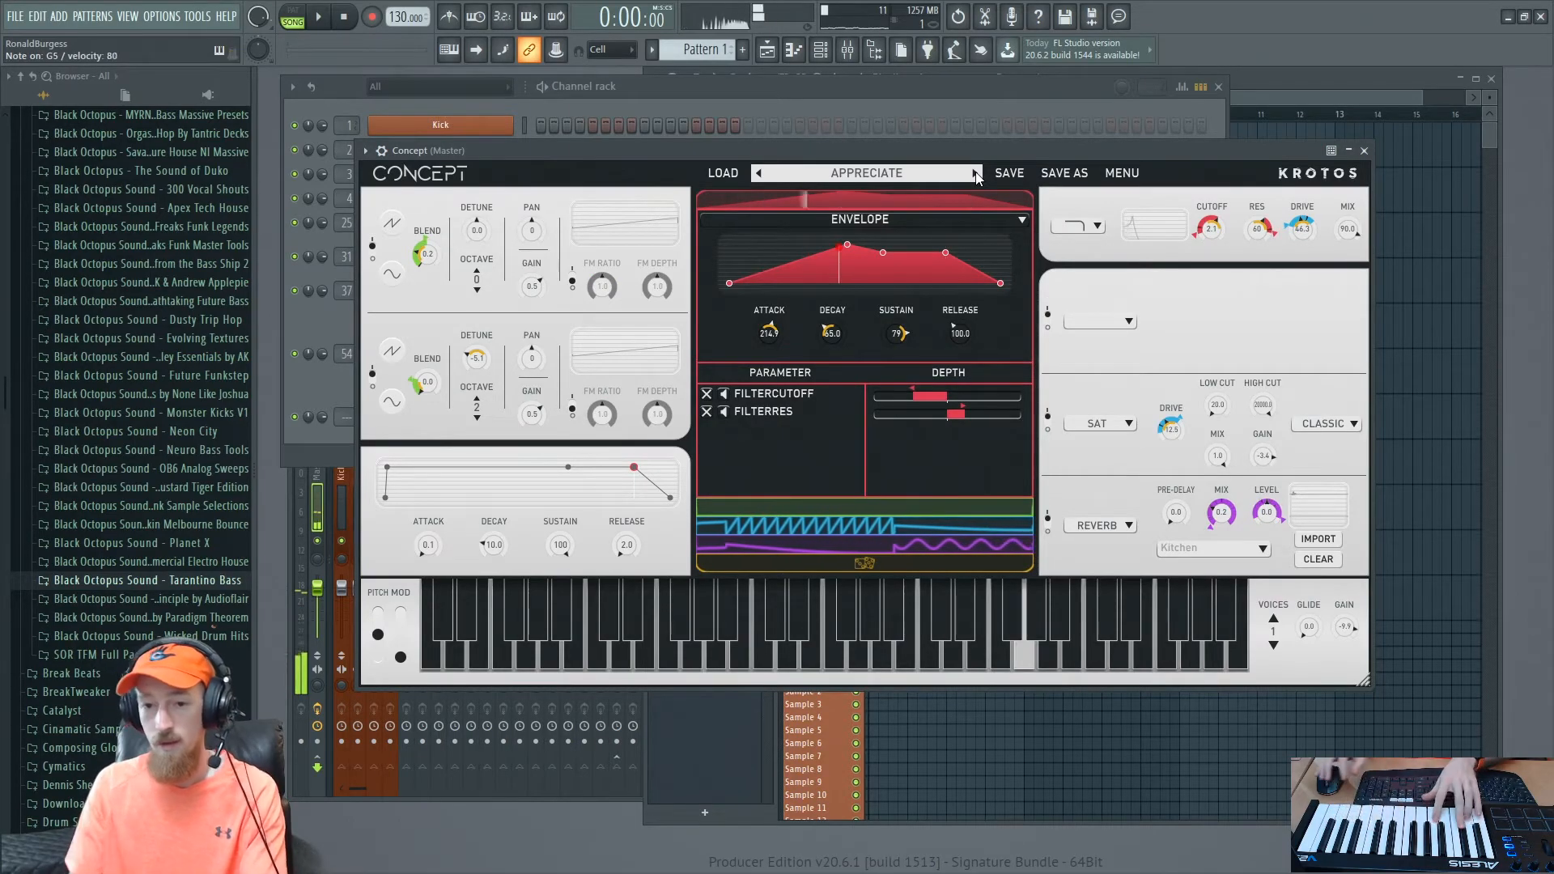
left_click(976, 174)
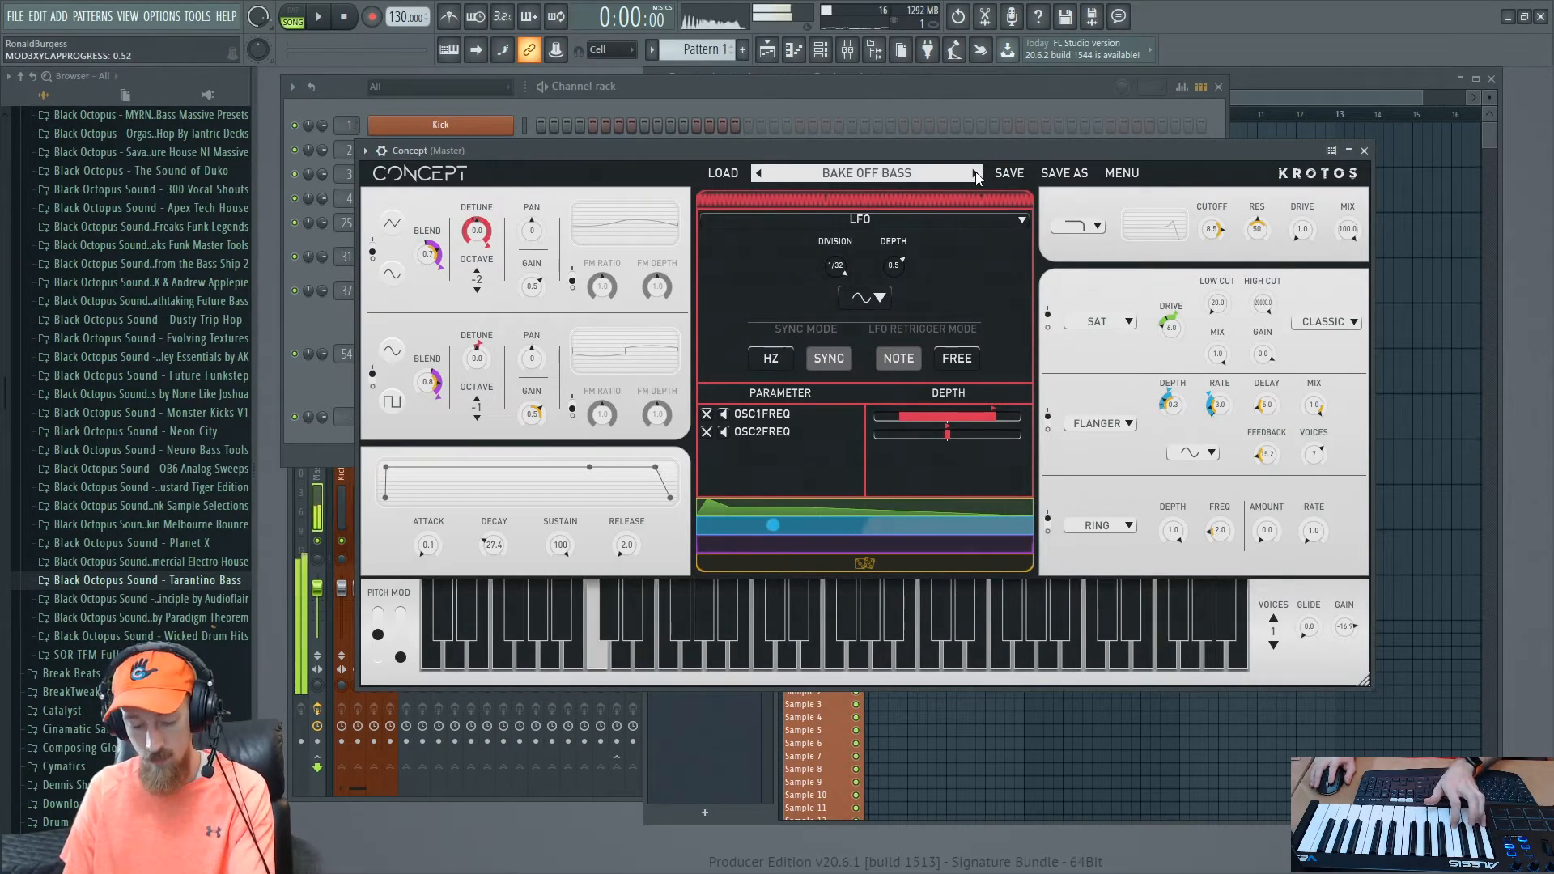
left_click(976, 174)
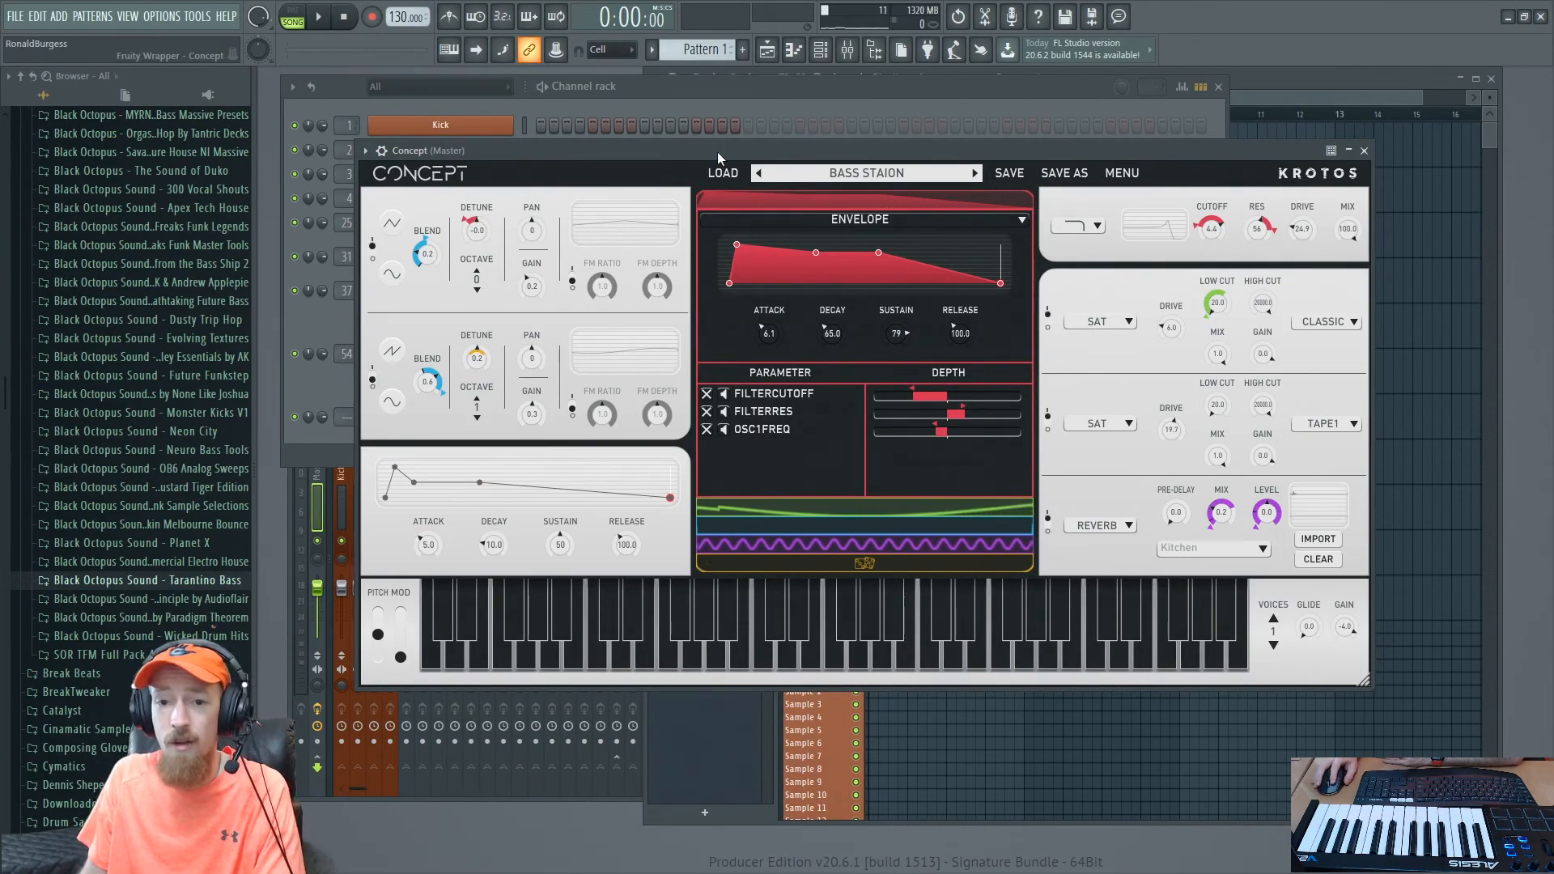
left_click_drag(718, 152, 713, 143)
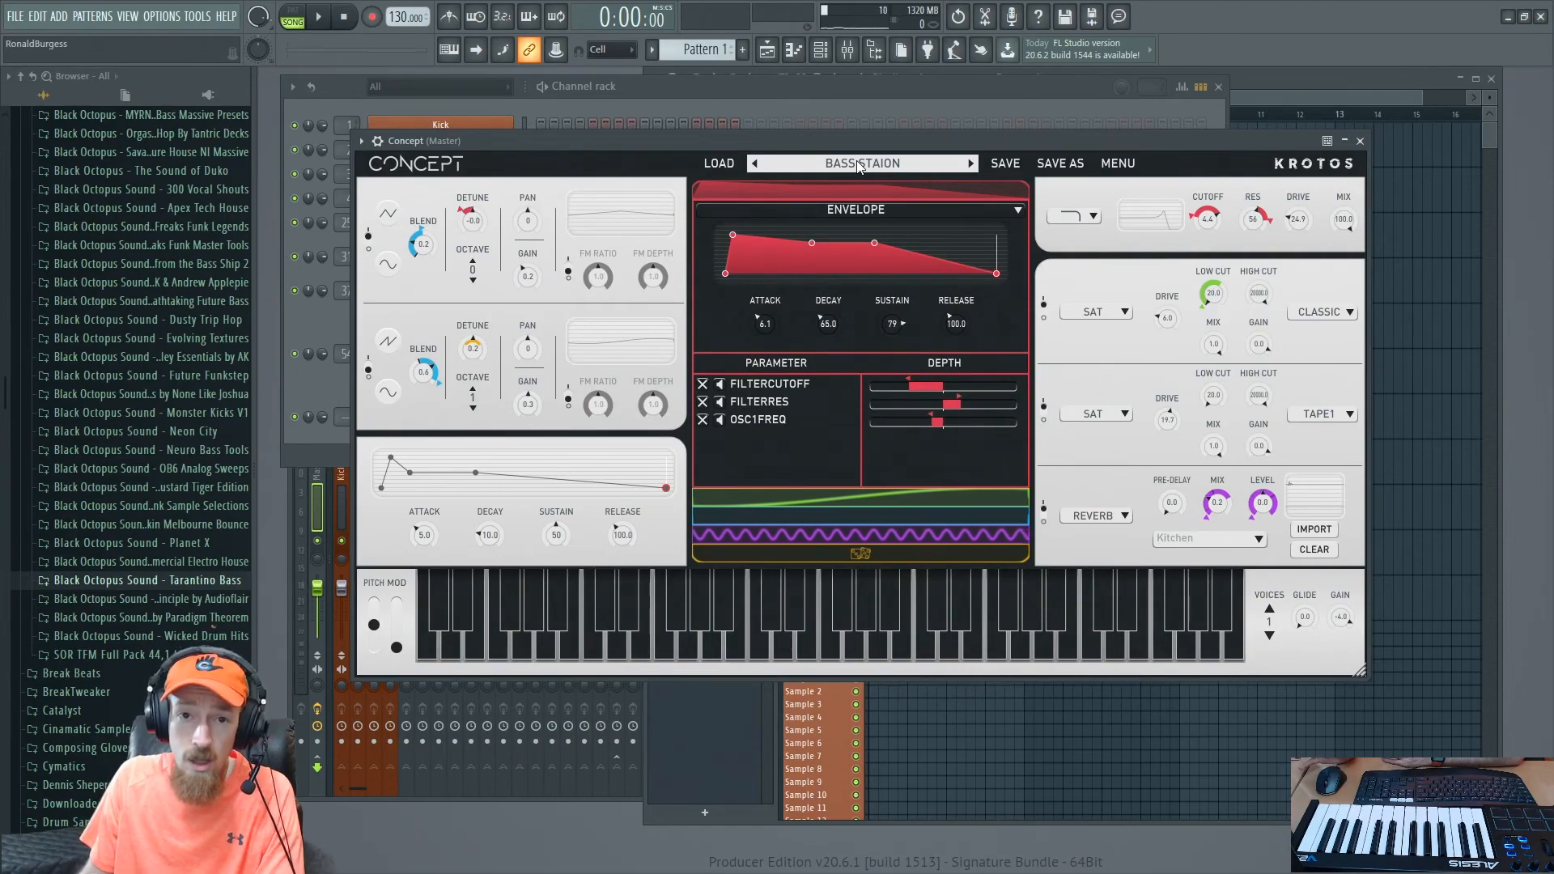